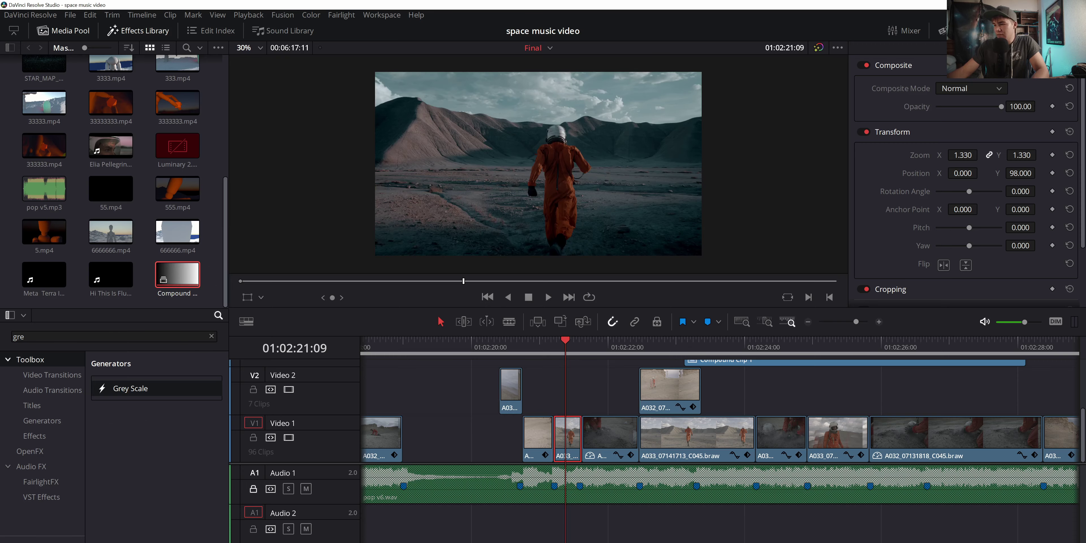
Expand the scopes for the astronaut shot into a floating four-scope window and reposition it over the viewer
{"action": "key", "text": "alt+f"}
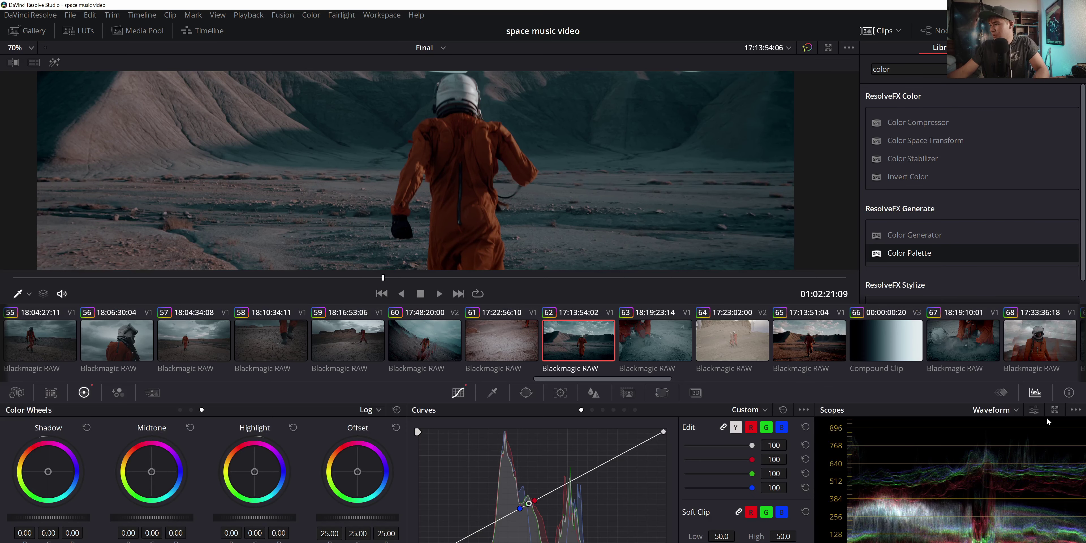
{"action": "left_click", "coordinate": [1053, 411]}
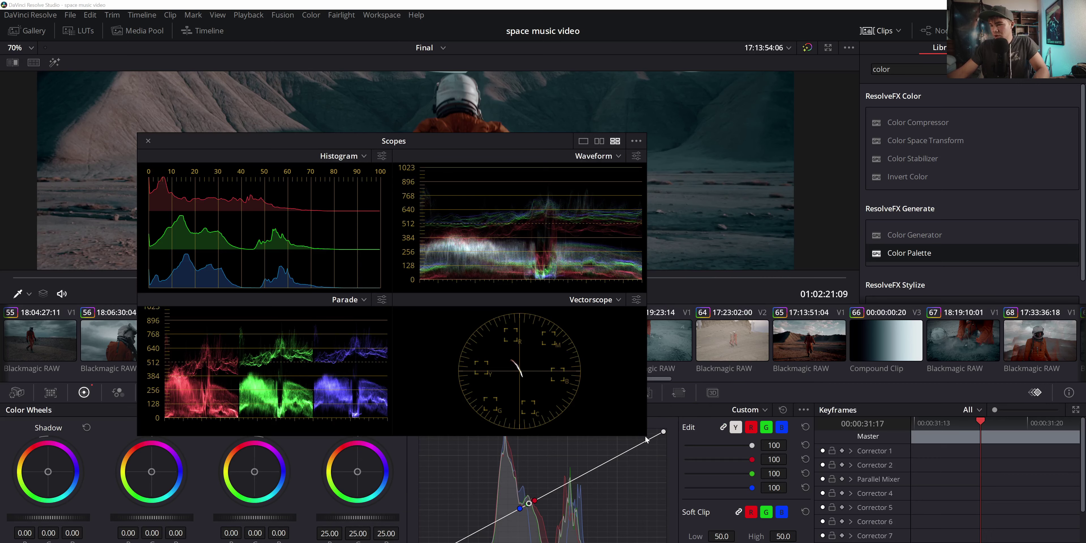
{"action": "left_click_drag", "start_coordinate": [648, 439], "coordinate": [677, 469]}
{"action": "key", "text": "ctrl+z"}
{"action": "left_click_drag", "start_coordinate": [247, 139], "coordinate": [373, 138]}
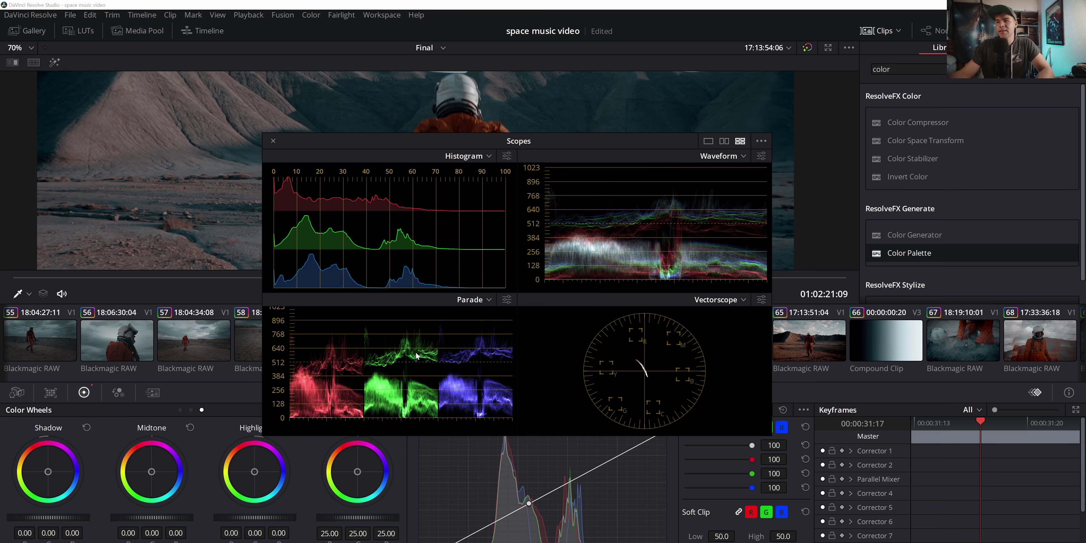
Examine the graded astronaut shot alongside its histogram, waveform, parade and vectorscope, and close the floating scopes
{"action": "scroll", "coordinate": [403, 218], "scroll_direction": "down", "scroll_amount": 3}
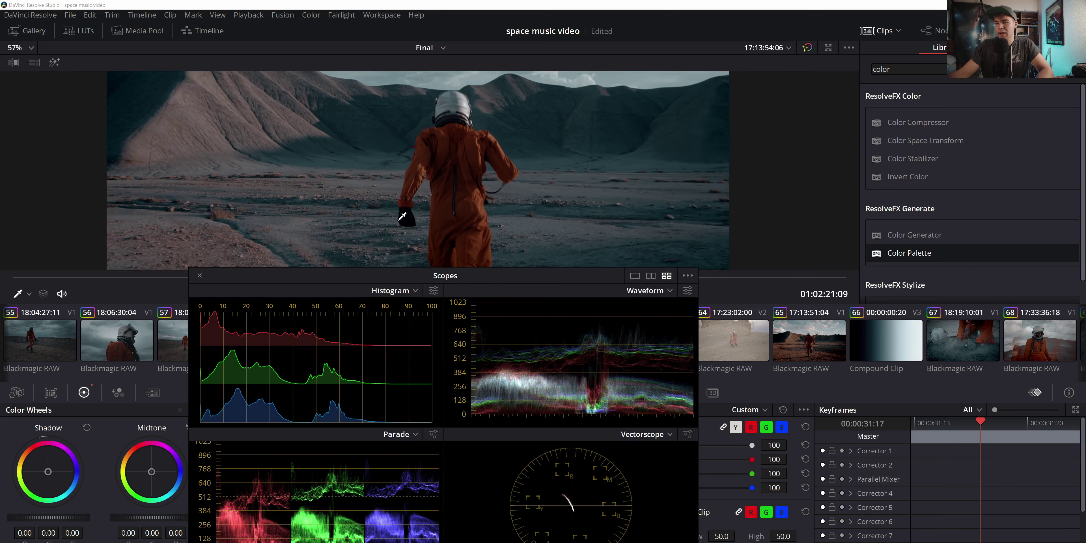
{"action": "left_click_drag", "start_coordinate": [403, 218], "coordinate": [389, 275]}
{"action": "left_click_drag", "start_coordinate": [391, 198], "coordinate": [386, 252]}
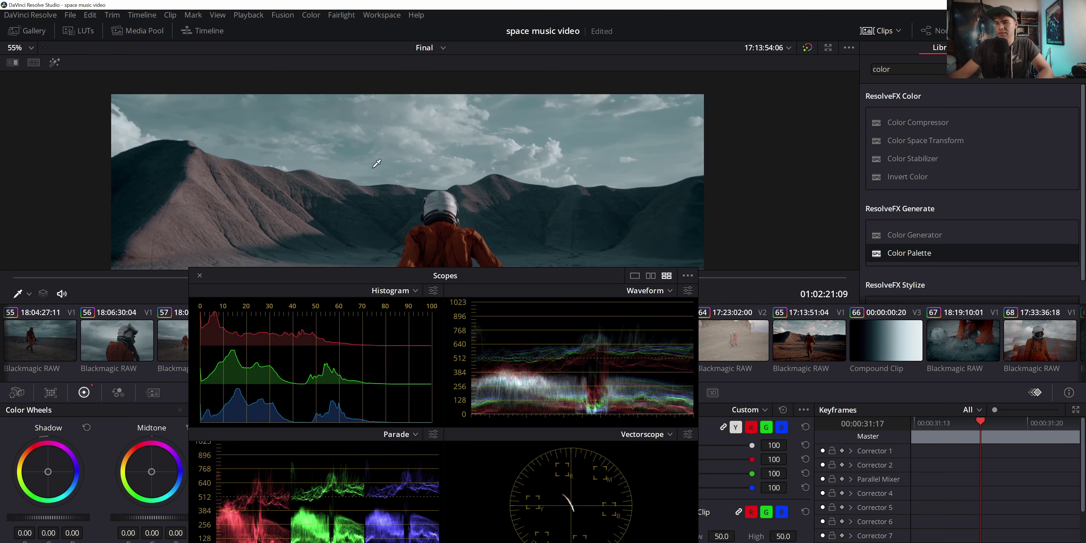
{"action": "left_click_drag", "start_coordinate": [444, 196], "coordinate": [429, 136]}
{"action": "scroll", "coordinate": [429, 136], "scroll_direction": "down", "scroll_amount": 1}
{"action": "left_click_drag", "start_coordinate": [418, 183], "coordinate": [415, 110]}
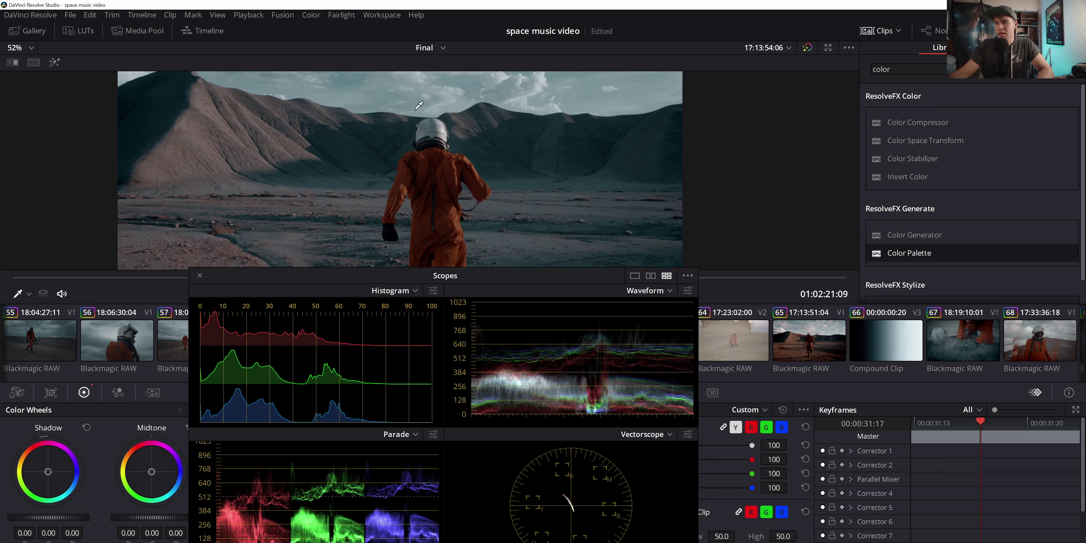
{"action": "scroll", "coordinate": [418, 106], "scroll_direction": "up", "scroll_amount": 5}
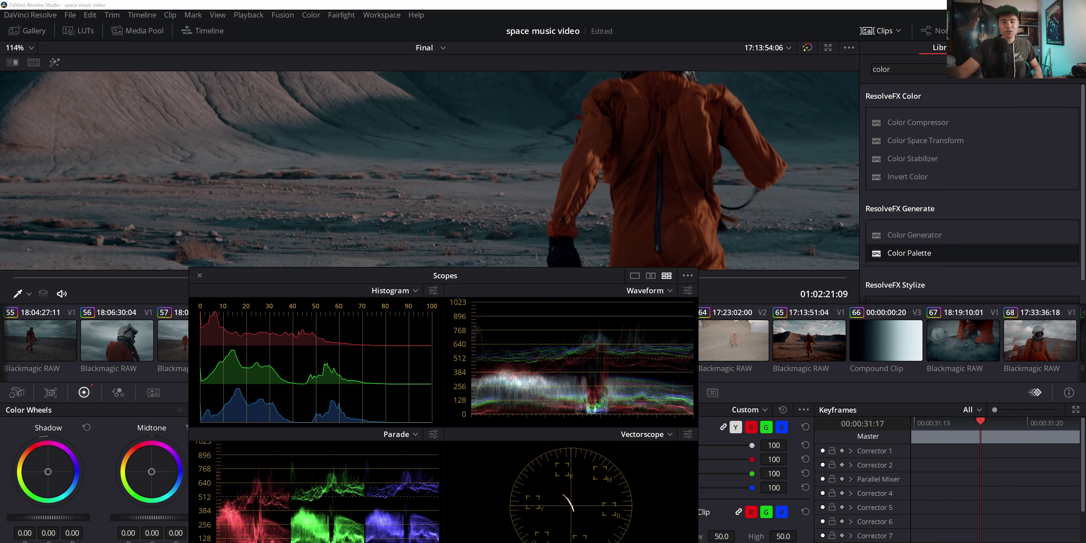
{"action": "scroll", "coordinate": [230, 140], "scroll_direction": "down", "scroll_amount": 5}
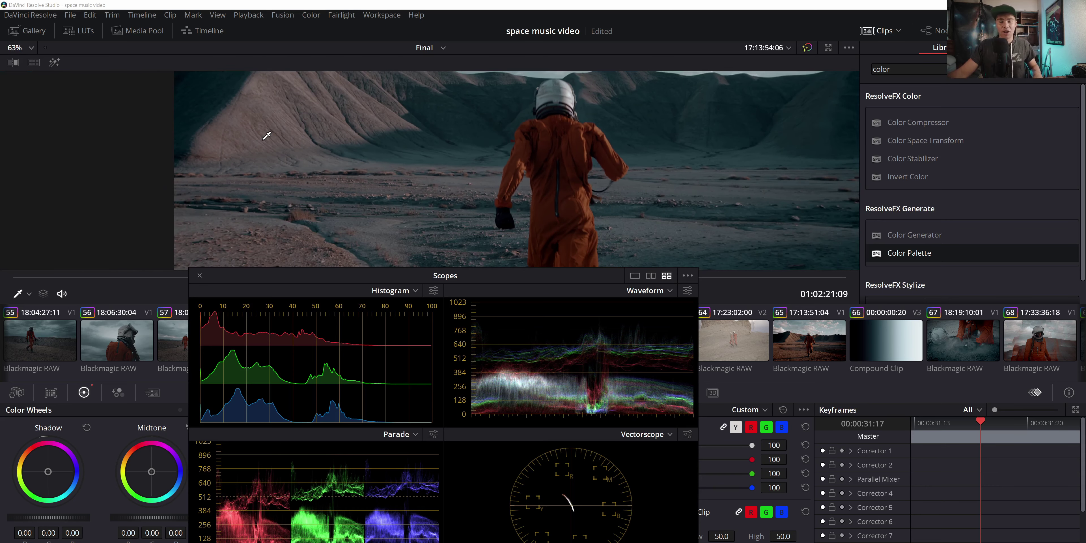
{"action": "scroll", "coordinate": [267, 134], "scroll_direction": "down", "scroll_amount": 1}
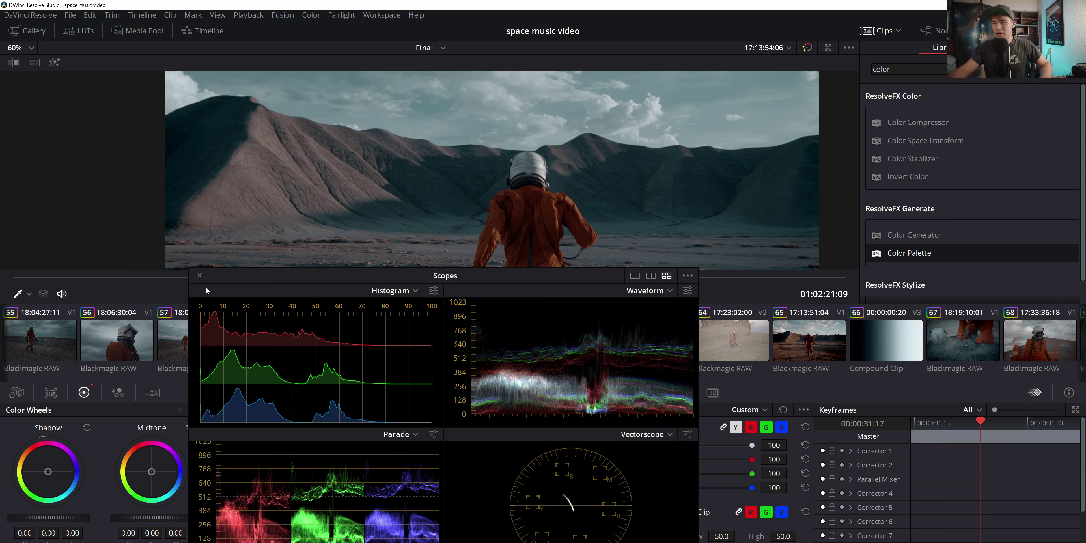
{"action": "left_click", "coordinate": [200, 276]}
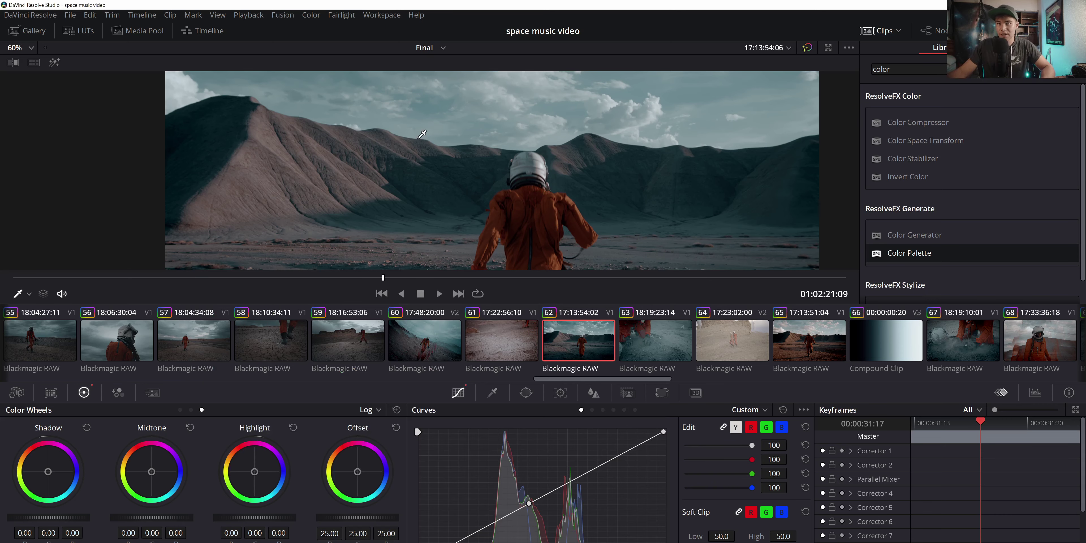
{"action": "scroll", "coordinate": [422, 134], "scroll_direction": "down", "scroll_amount": 1}
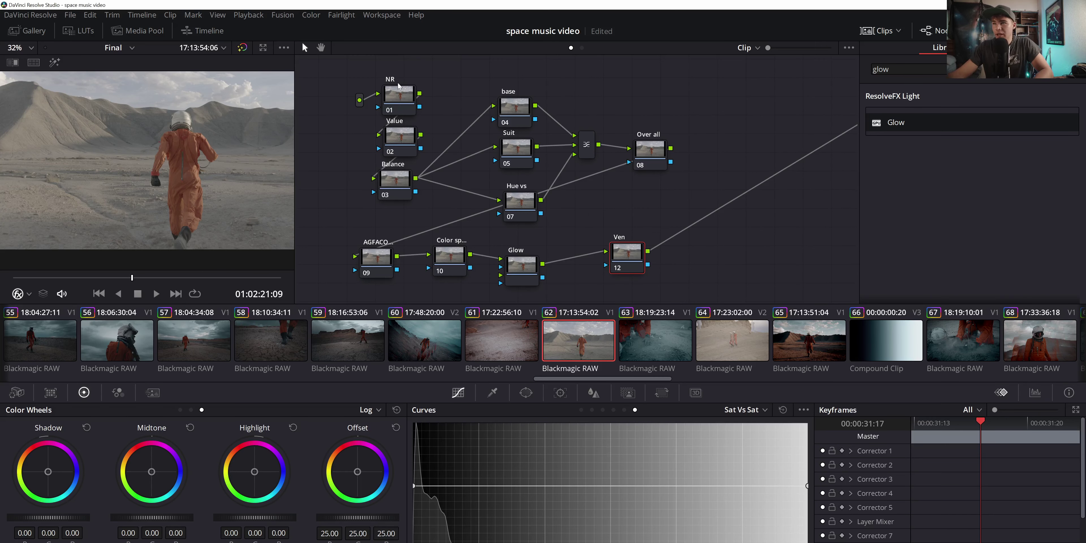
Move the NR node higher in the node graph and save the project
{"action": "left_click_drag", "start_coordinate": [394, 118], "coordinate": [393, 75]}
{"action": "key", "text": "ctrl+s"}
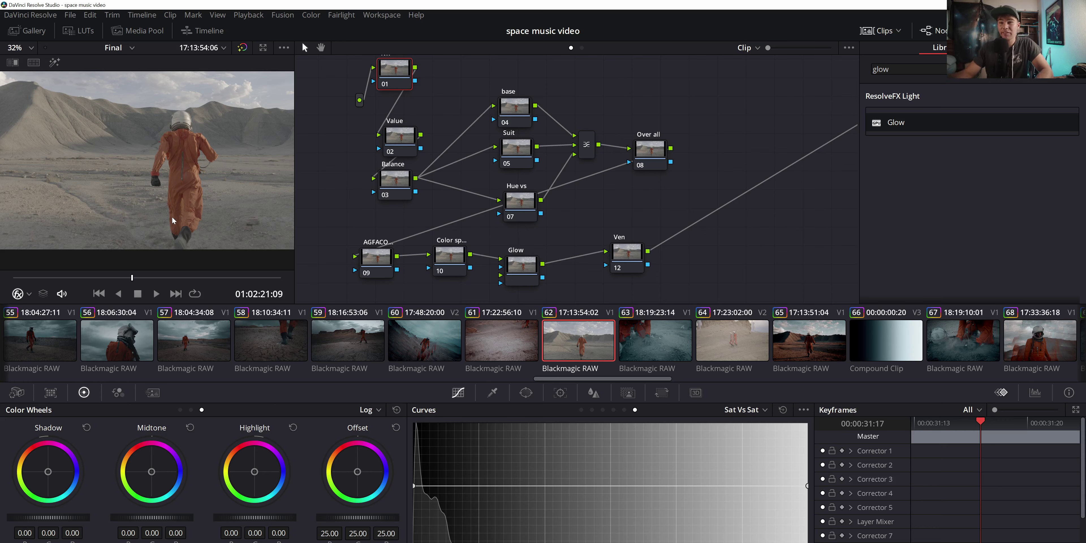
{"action": "scroll", "coordinate": [160, 199], "scroll_direction": "up", "scroll_amount": 5}
{"action": "scroll", "coordinate": [159, 199], "scroll_direction": "up", "scroll_amount": 10}
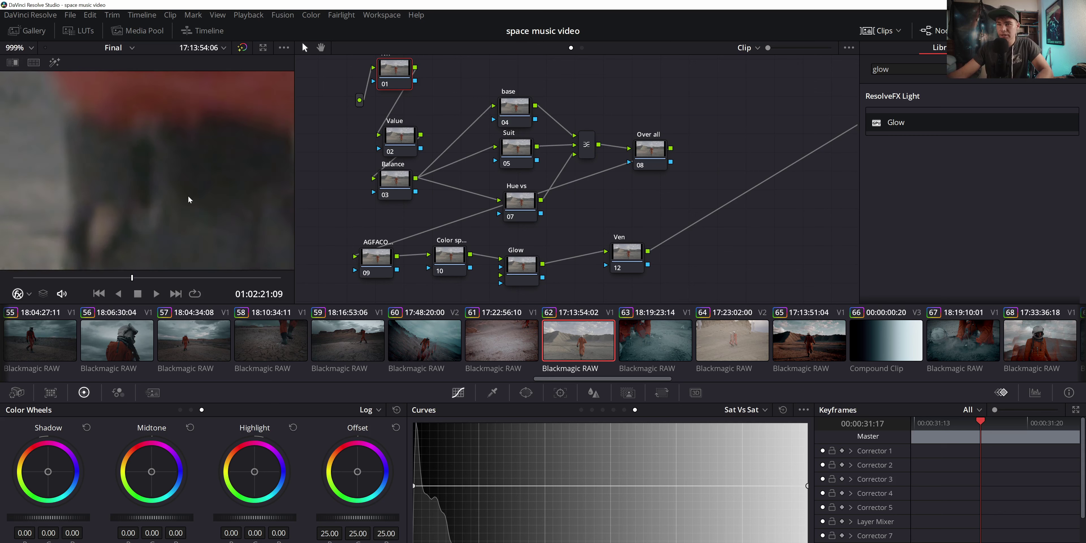
{"action": "scroll", "coordinate": [166, 187], "scroll_direction": "down", "scroll_amount": 10}
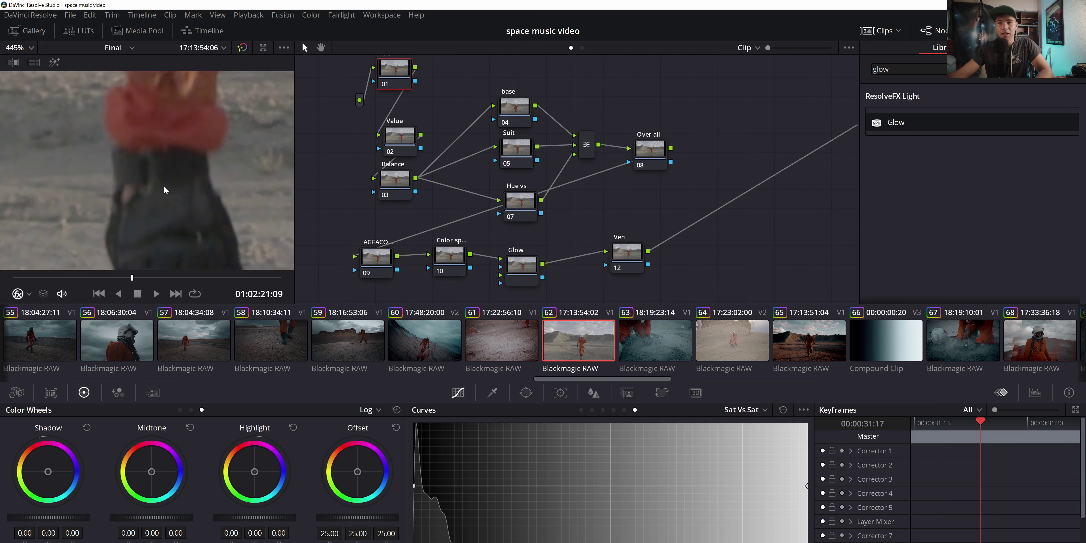
{"action": "left_click_drag", "start_coordinate": [172, 182], "coordinate": [99, 185]}
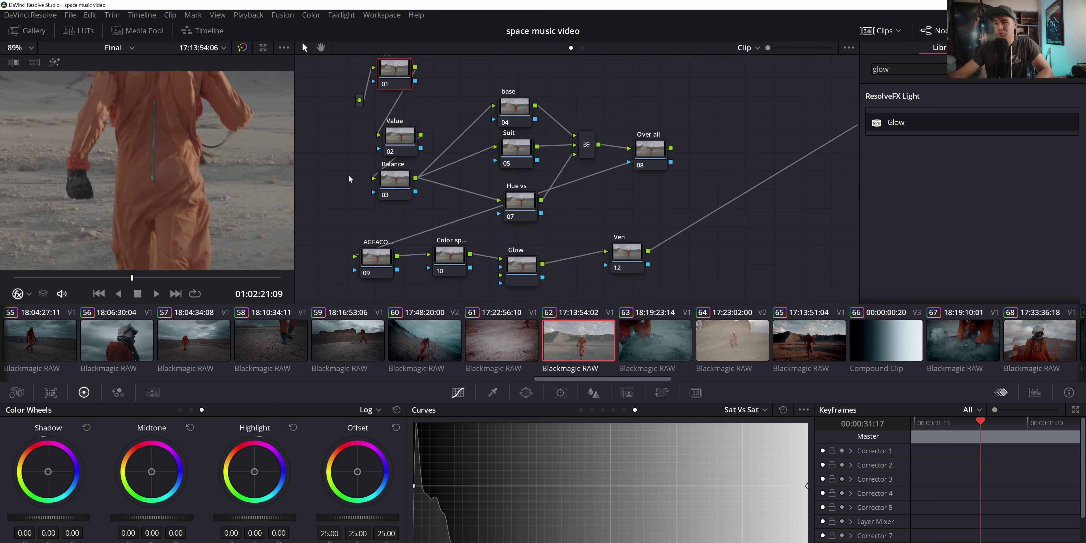
Move the Value node up beneath the NR node and show the waveform scope in place of the keyframes
{"action": "left_click_drag", "start_coordinate": [396, 152], "coordinate": [392, 134]}
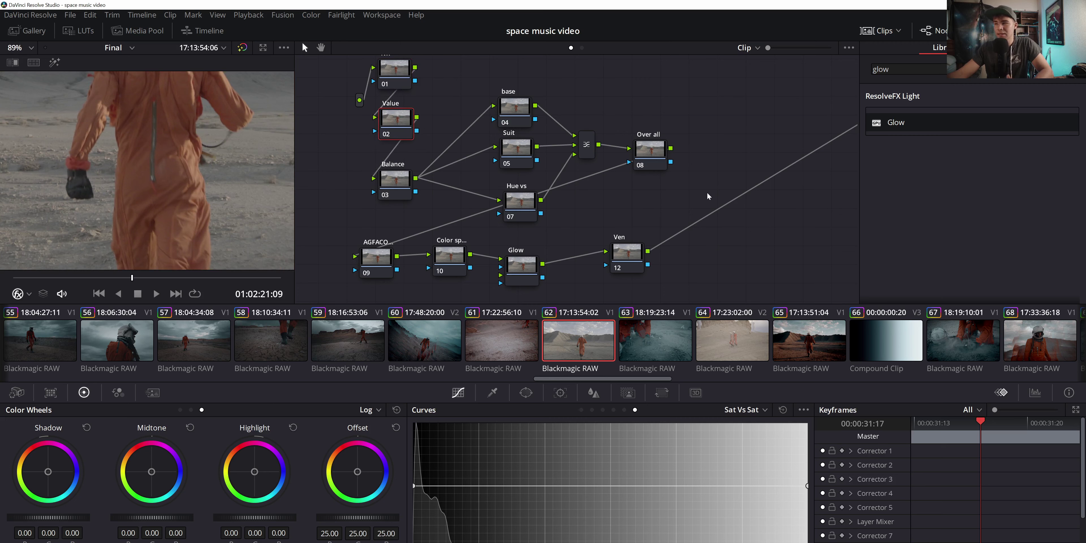
{"action": "left_click", "coordinate": [1035, 393]}
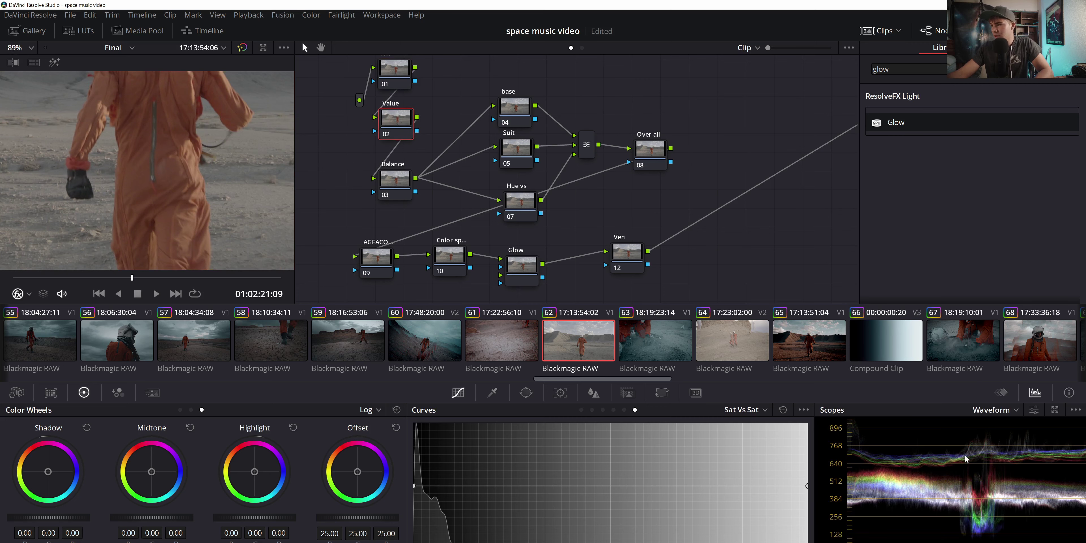
{"action": "left_click_drag", "start_coordinate": [404, 120], "coordinate": [401, 123]}
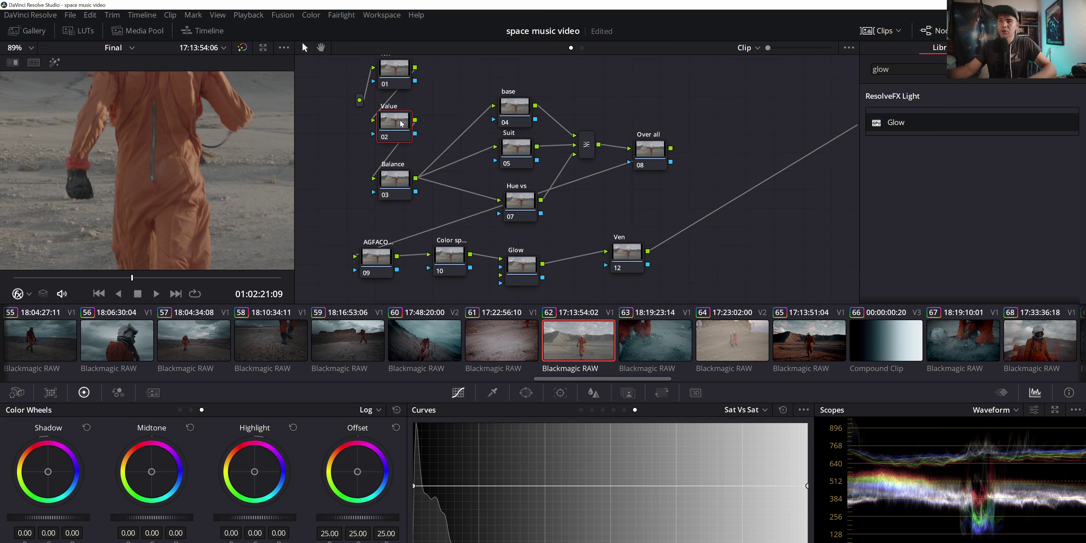
Place the Balance node beside the Value node, in the same row, and select the Value node
{"action": "left_click", "coordinate": [403, 177]}
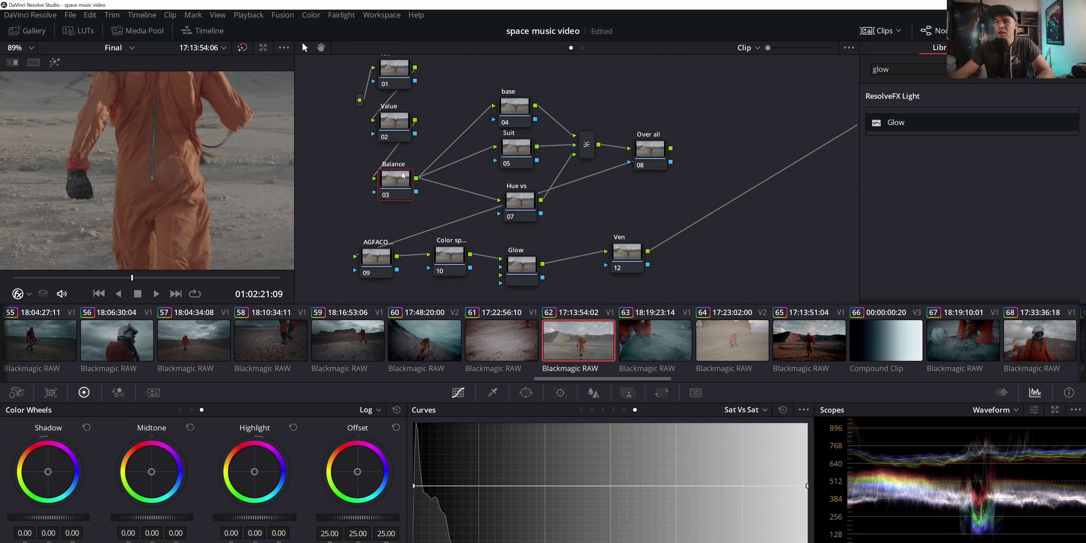
{"action": "left_click_drag", "start_coordinate": [403, 175], "coordinate": [414, 134]}
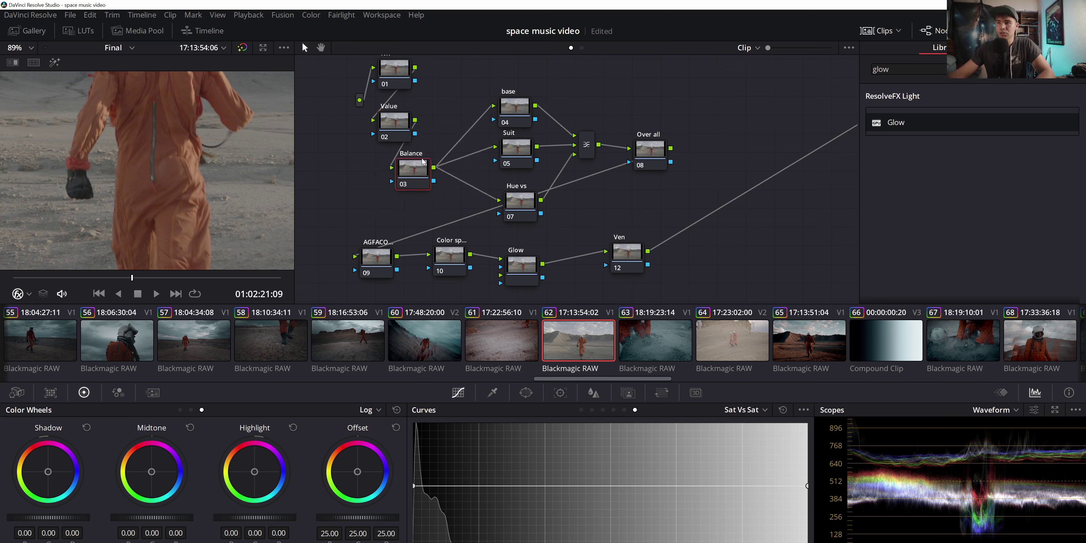
{"action": "left_click", "coordinate": [398, 128]}
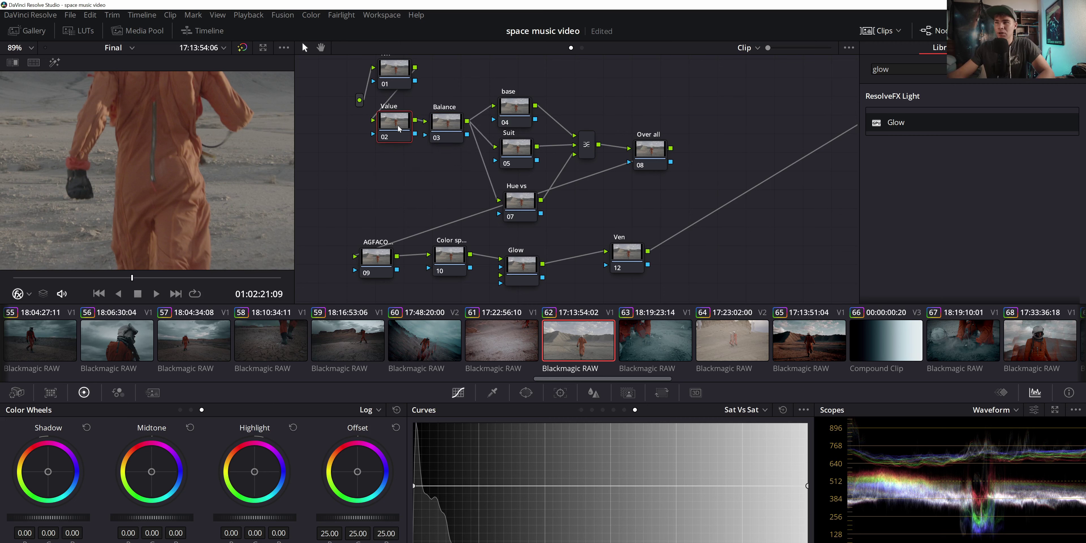
Stack the base, Suit and Hue vs nodes higher in an even column and shift the layer mixer slightly away from them
{"action": "left_click_drag", "start_coordinate": [515, 109], "coordinate": [518, 96]}
{"action": "left_click_drag", "start_coordinate": [516, 149], "coordinate": [519, 135]}
{"action": "left_click_drag", "start_coordinate": [523, 196], "coordinate": [519, 176]}
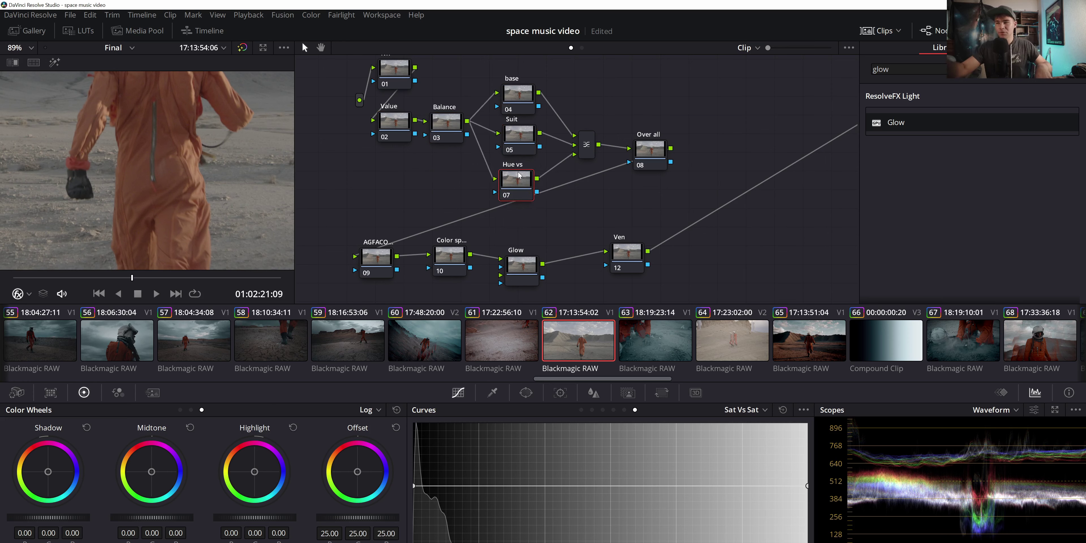
{"action": "left_click_drag", "start_coordinate": [585, 147], "coordinate": [592, 146]}
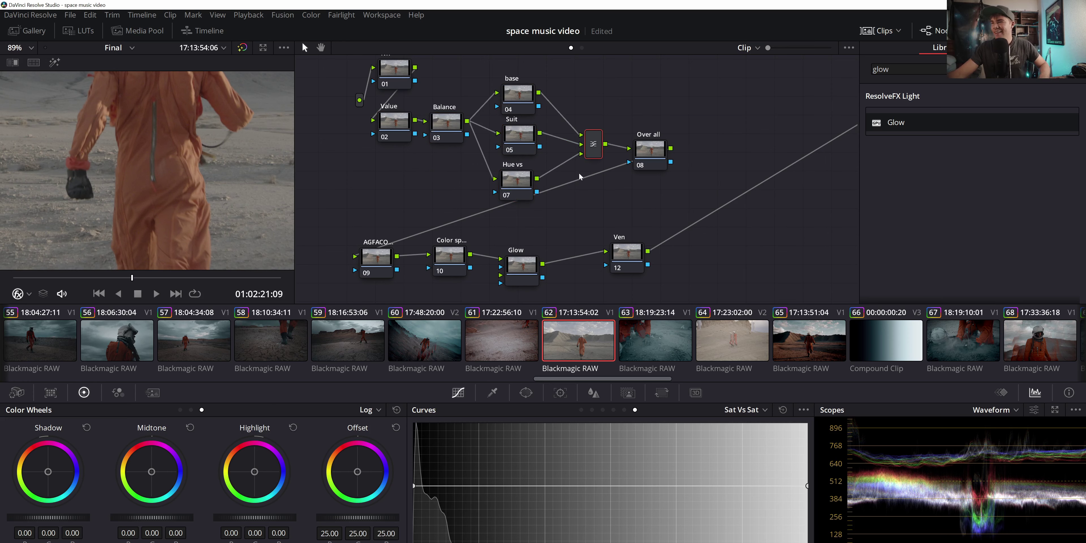
{"action": "left_click_drag", "start_coordinate": [522, 190], "coordinate": [527, 186]}
Add one input to the layer mixer and move the Over all node closer to it
{"action": "left_click", "coordinate": [518, 92]}
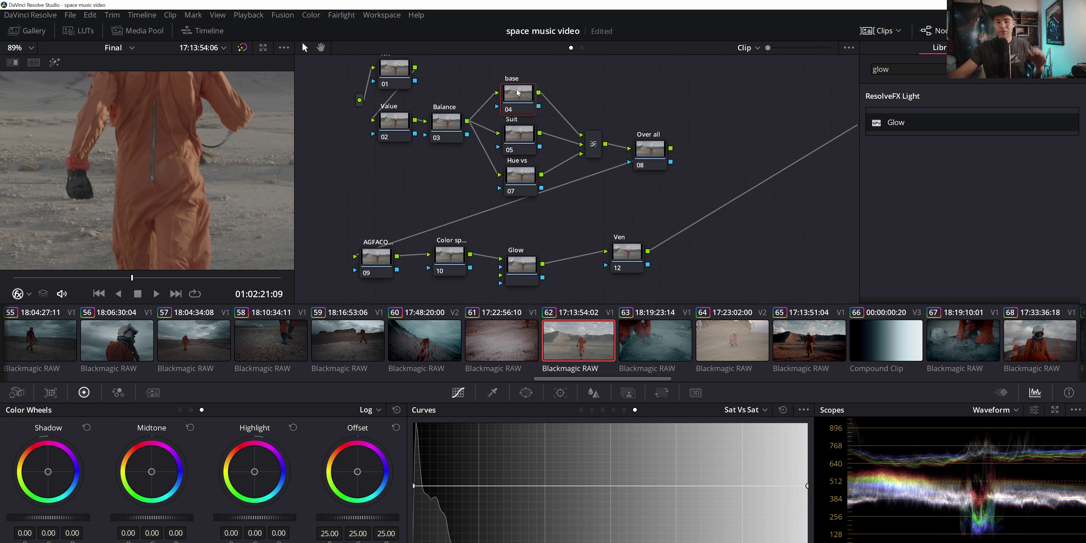
{"action": "left_click", "coordinate": [589, 133]}
{"action": "right_click", "coordinate": [591, 136]}
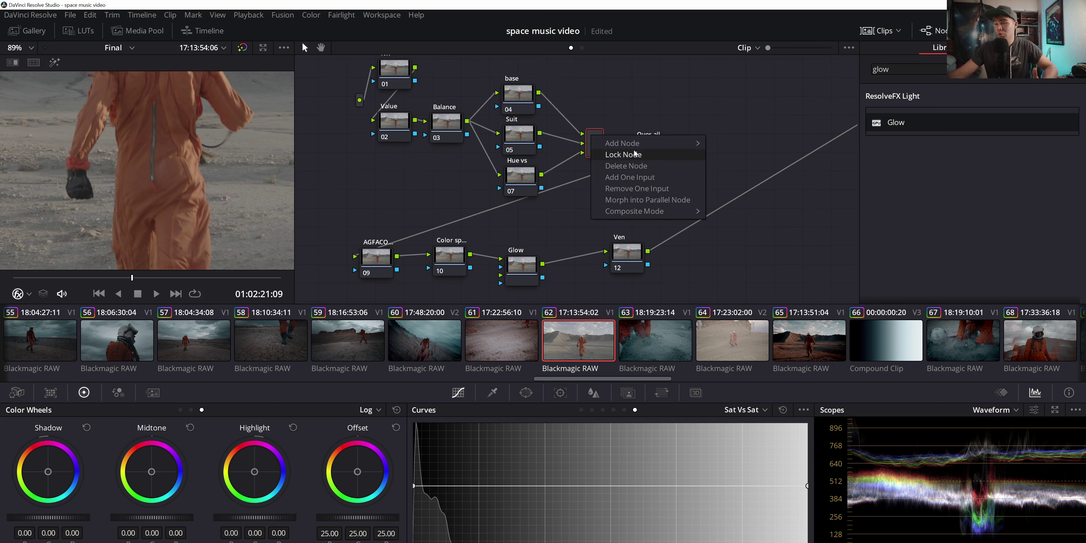
{"action": "left_click", "coordinate": [630, 122]}
{"action": "right_click", "coordinate": [593, 142]}
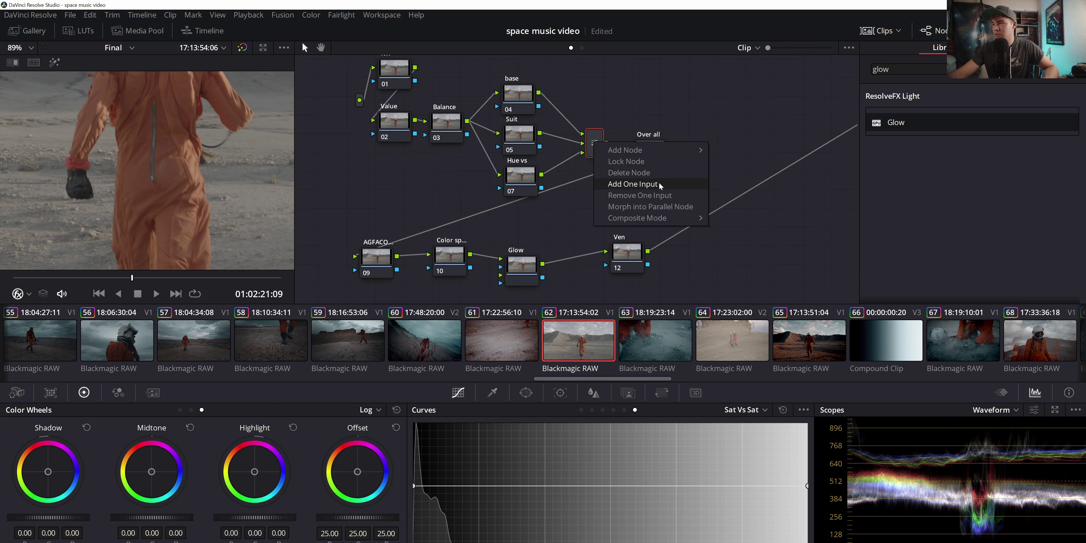
{"action": "left_click", "coordinate": [677, 186]}
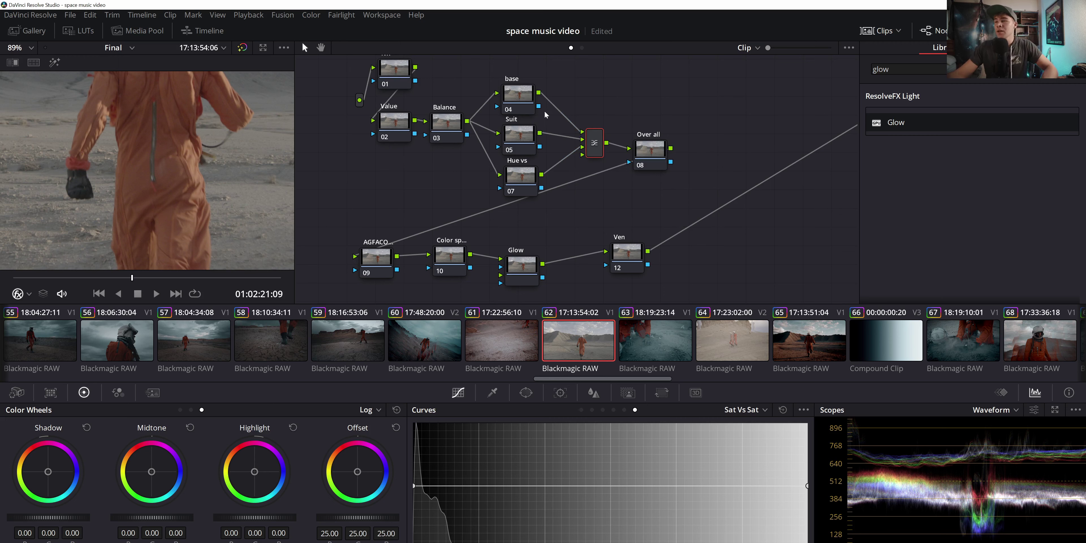
{"action": "mouse_move", "coordinate": [650, 148]}
{"action": "left_mouse_down"}
{"action": "mouse_move", "coordinate": [657, 154]}
{"action": "mouse_move", "coordinate": [670, 142]}
{"action": "mouse_move", "coordinate": [652, 143]}
{"action": "left_mouse_up"}
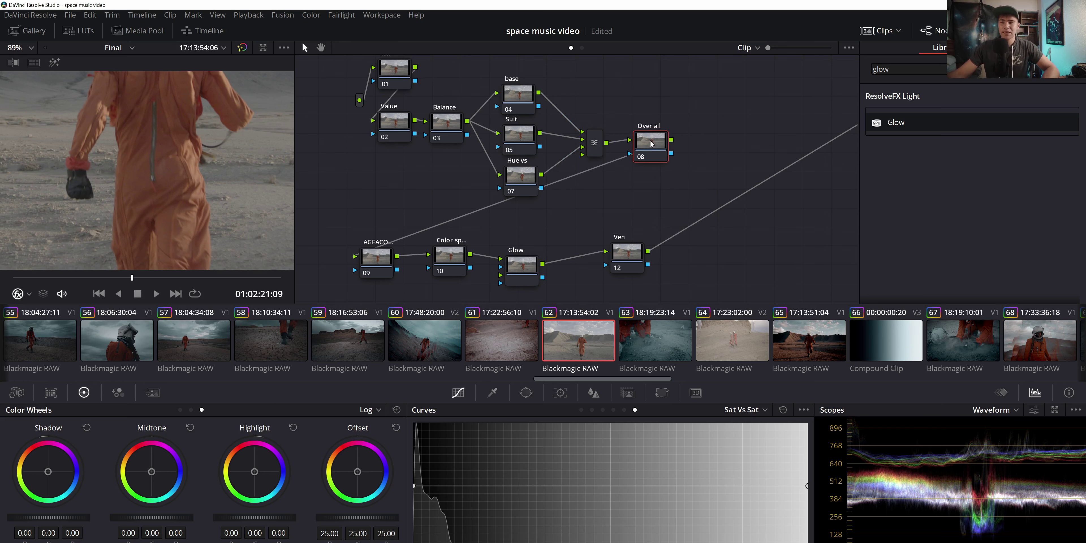
{"action": "left_click_drag", "start_coordinate": [651, 143], "coordinate": [641, 148]}
Select the AGFACO node, view the Film Looks LUTs, and close the LUT browser
{"action": "left_click", "coordinate": [376, 258]}
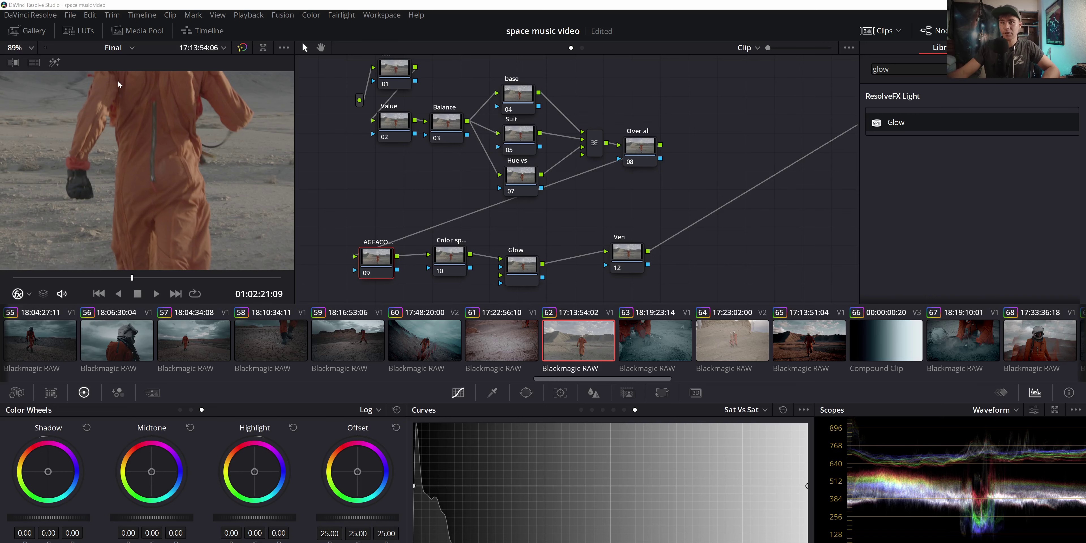
{"action": "left_click", "coordinate": [80, 34]}
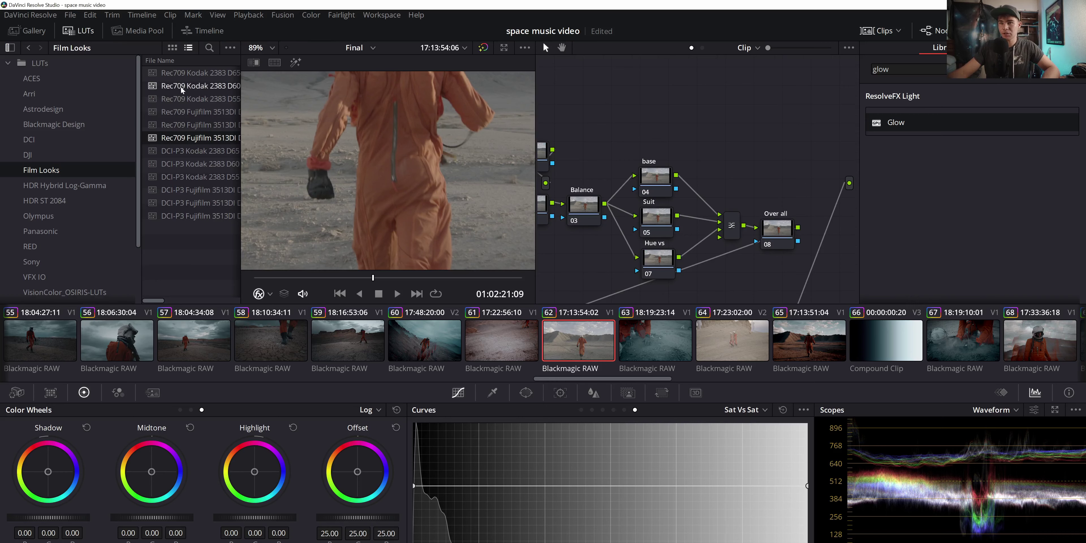
{"action": "left_click", "coordinate": [78, 30]}
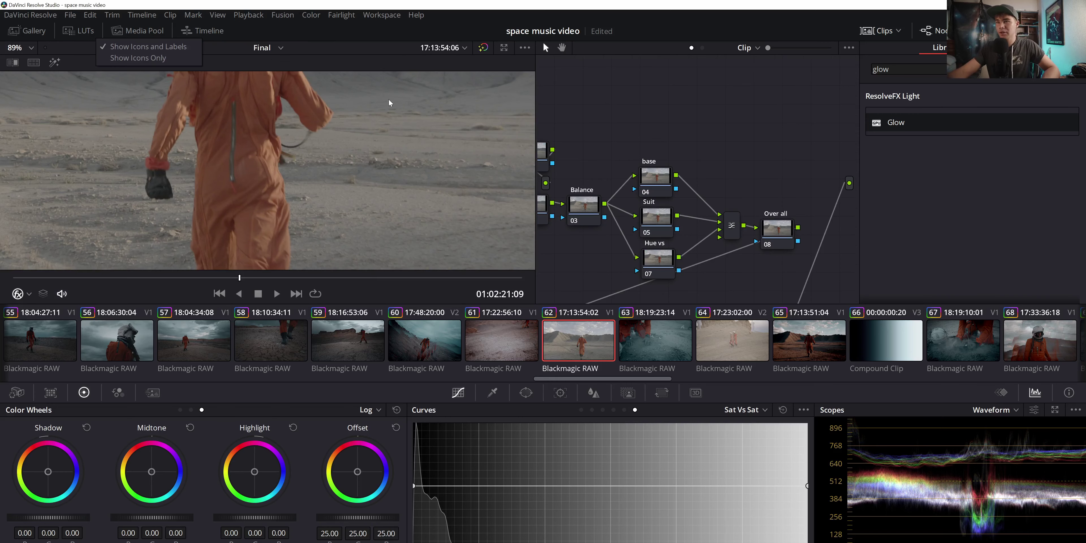
{"action": "scroll", "coordinate": [362, 151], "scroll_direction": "down", "scroll_amount": 4}
{"action": "scroll", "coordinate": [363, 151], "scroll_direction": "down", "scroll_amount": 3}
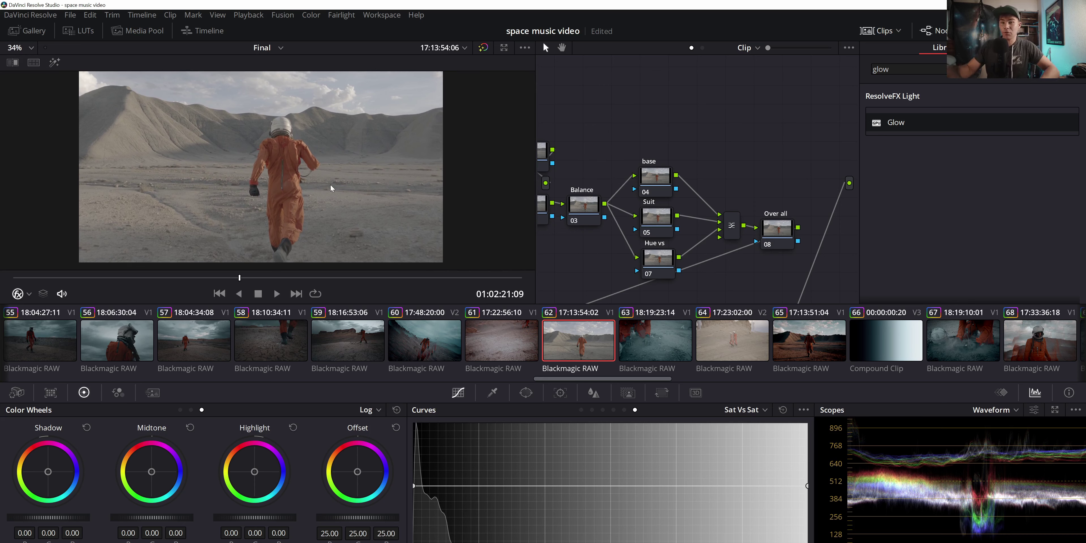
{"action": "scroll", "coordinate": [330, 187], "scroll_direction": "up", "scroll_amount": 1}
Tidy the Color sp... node's spacing between AGFACO and Glow, and raise the Glow node in line, showing its effect settings
{"action": "left_click_drag", "start_coordinate": [635, 182], "coordinate": [684, 65]}
{"action": "left_click", "coordinate": [645, 231]}
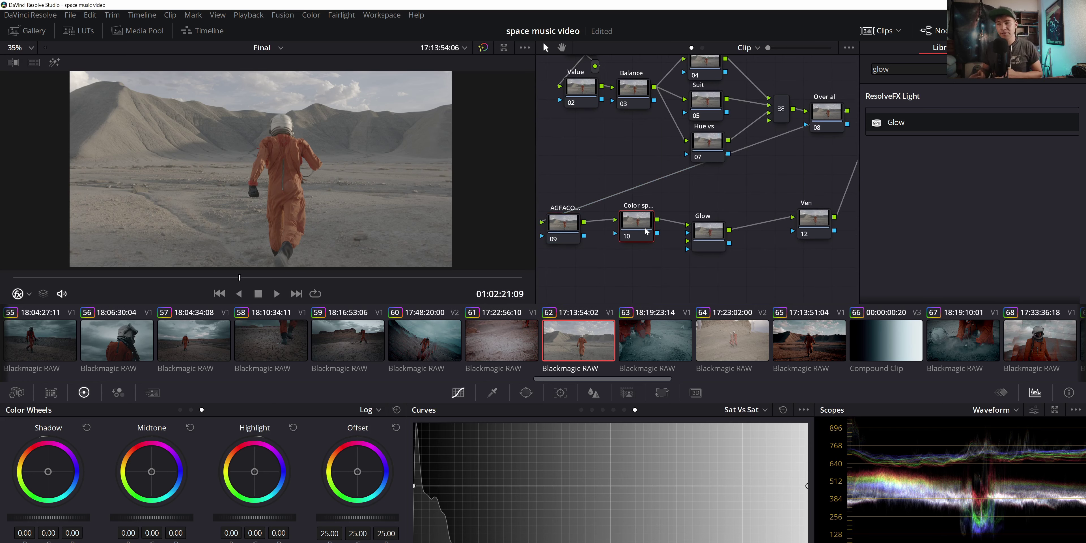
{"action": "left_click_drag", "start_coordinate": [645, 231], "coordinate": [617, 225]}
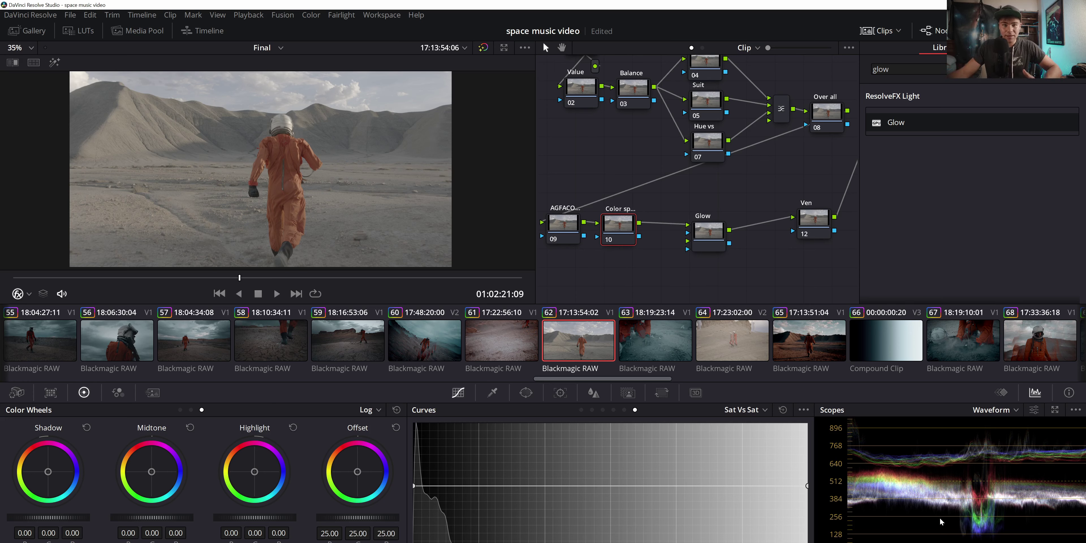
{"action": "left_click_drag", "start_coordinate": [626, 231], "coordinate": [641, 229]}
{"action": "left_click", "coordinate": [710, 224]}
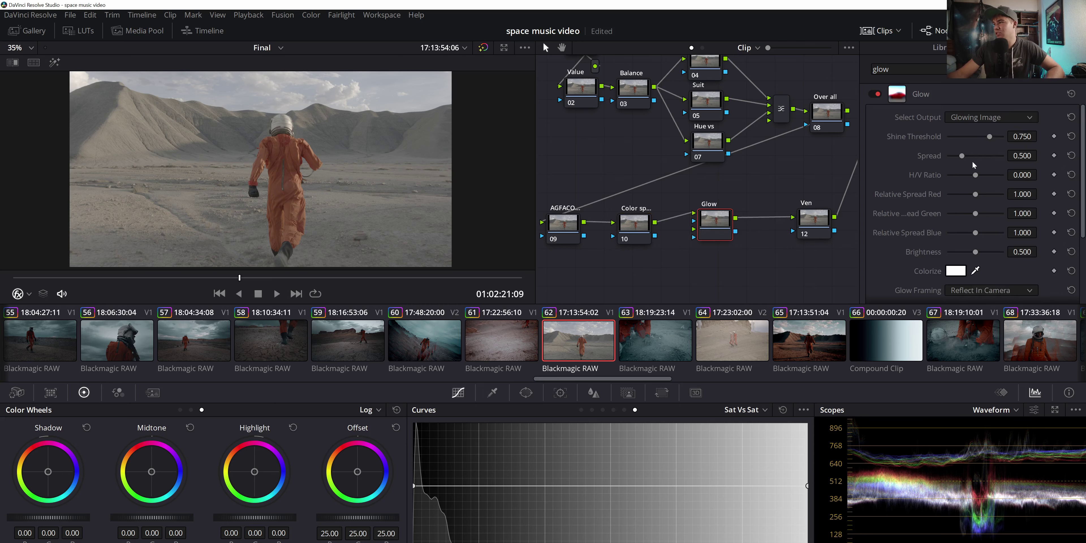
Connect the Color sp... node directly to Ven, set the Glow node below the line, and shift Ven slightly farther along the row
{"action": "scroll", "coordinate": [895, 202], "scroll_direction": "down", "scroll_amount": 3}
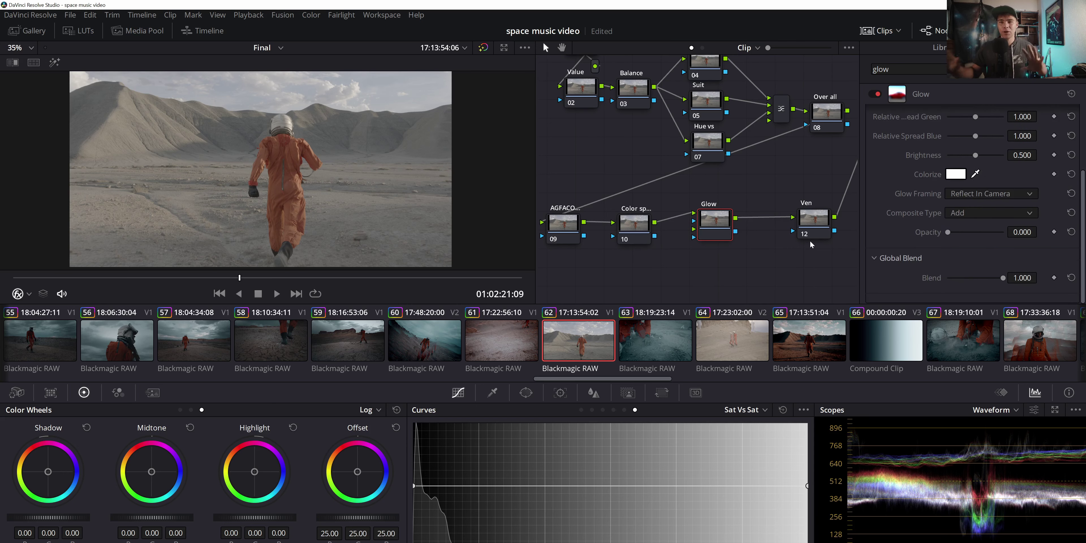
{"action": "left_click_drag", "start_coordinate": [654, 223], "coordinate": [792, 217]}
{"action": "left_click_drag", "start_coordinate": [726, 226], "coordinate": [731, 270]}
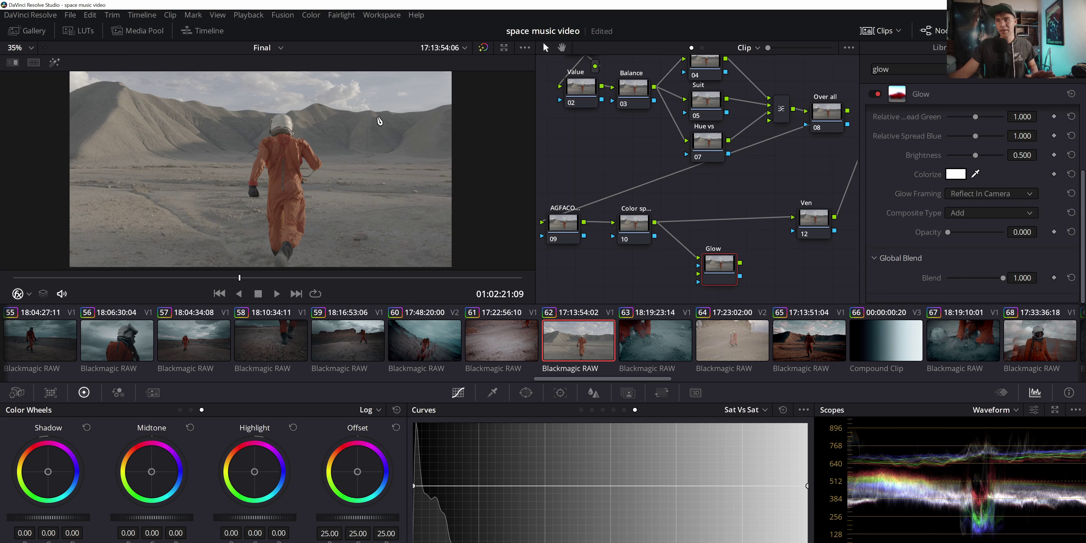
{"action": "scroll", "coordinate": [379, 120], "scroll_direction": "up", "scroll_amount": 1}
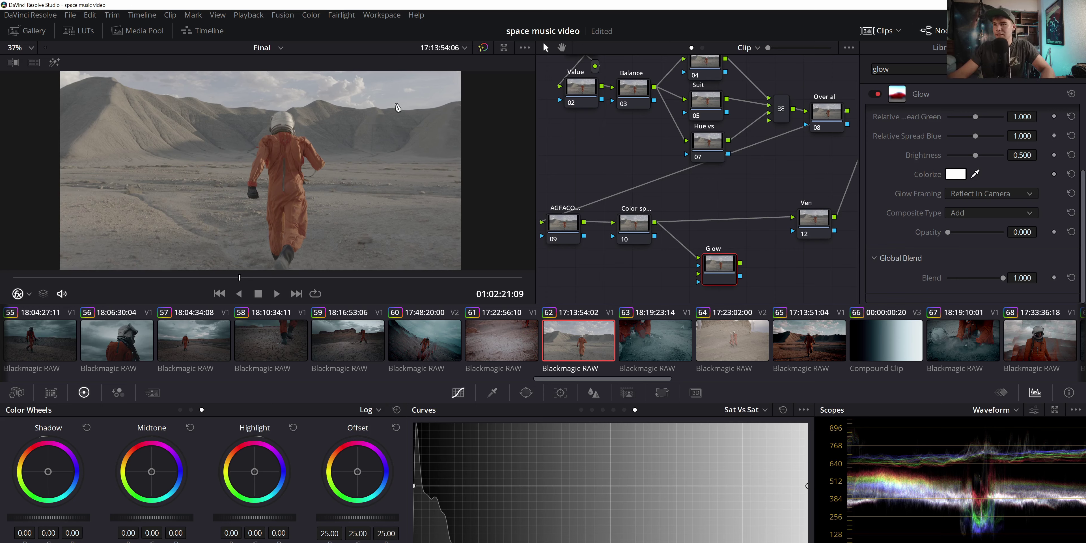
{"action": "scroll", "coordinate": [325, 141], "scroll_direction": "down", "scroll_amount": 2}
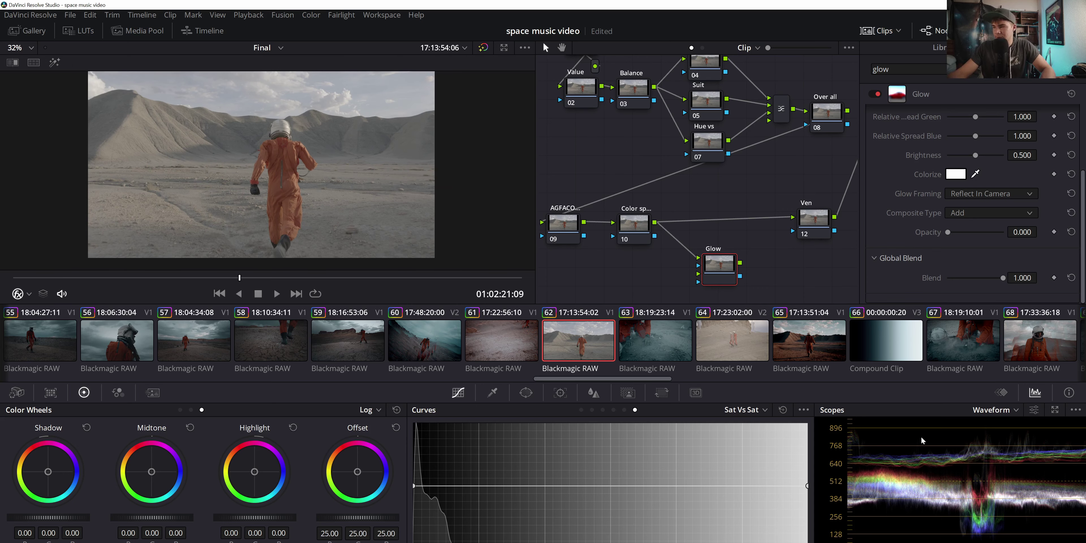
{"action": "left_click_drag", "start_coordinate": [813, 217], "coordinate": [758, 224]}
{"action": "scroll", "coordinate": [788, 187], "scroll_direction": "left", "scroll_amount": 1}
{"action": "left_click_drag", "start_coordinate": [743, 177], "coordinate": [786, 233]}
Select the NR node, show its Motion Effects settings, and examine the noise around the astronaut's glove up close
{"action": "left_click_drag", "start_coordinate": [575, 78], "coordinate": [571, 77]}
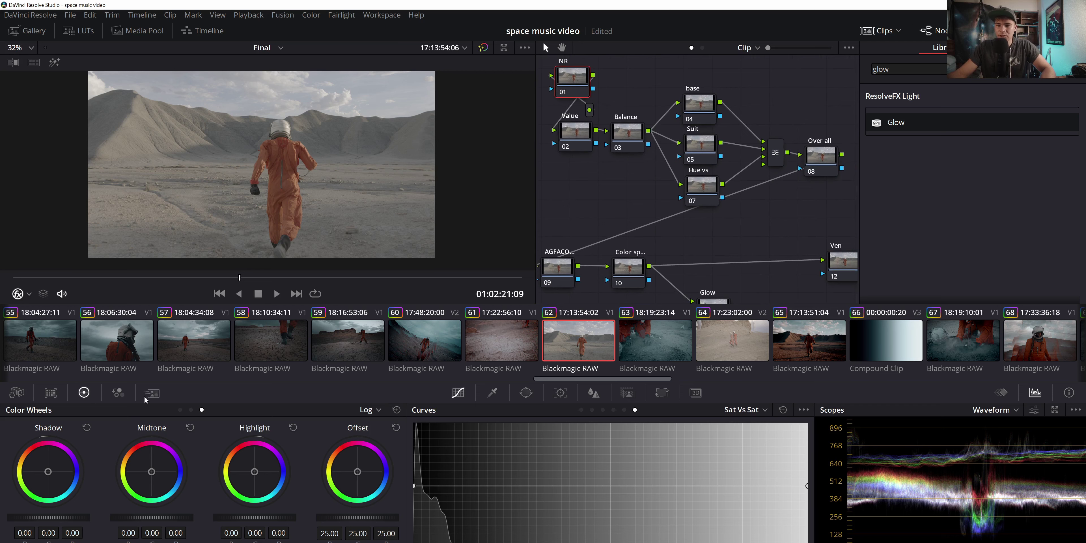
{"action": "left_click", "coordinate": [152, 393]}
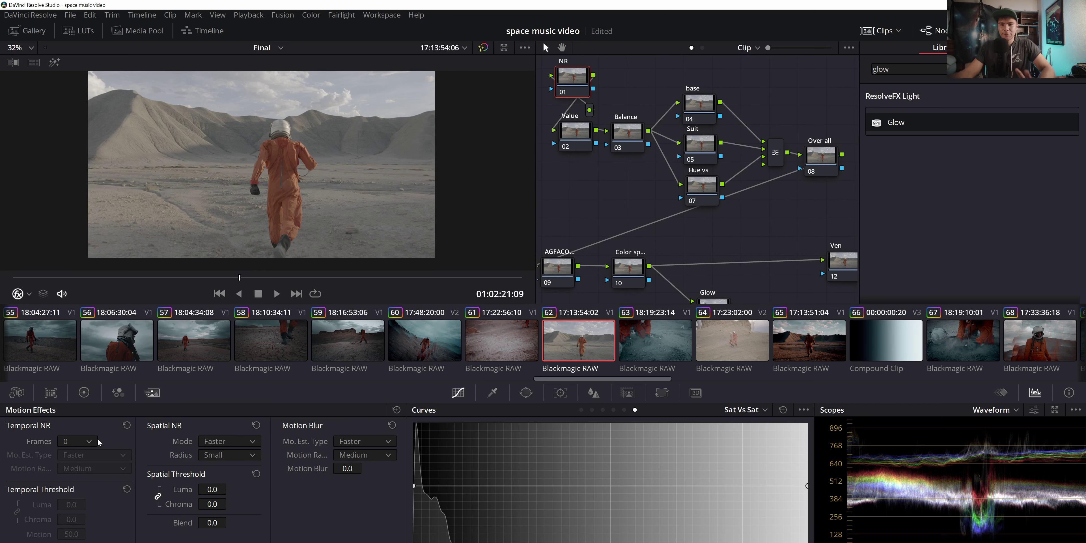
{"action": "scroll", "coordinate": [195, 217], "scroll_direction": "up", "scroll_amount": 10}
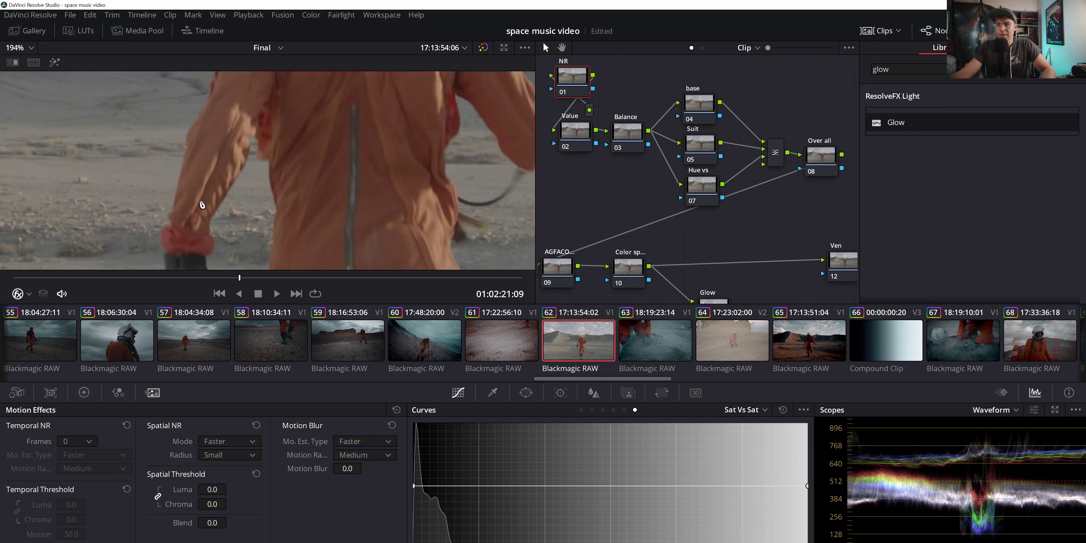
{"action": "scroll", "coordinate": [195, 216], "scroll_direction": "up", "scroll_amount": 8}
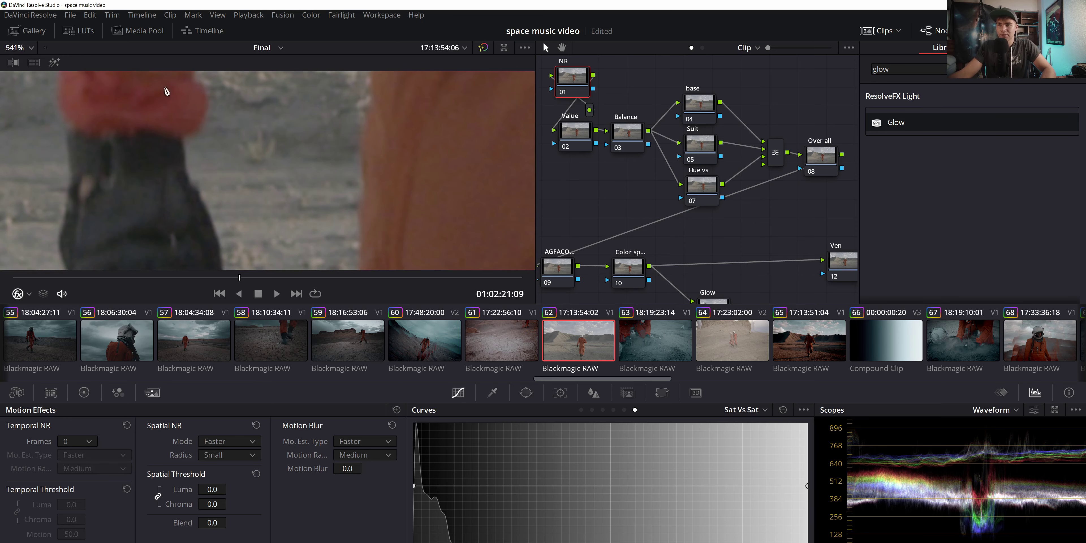
{"action": "scroll", "coordinate": [188, 97], "scroll_direction": "up", "scroll_amount": 4}
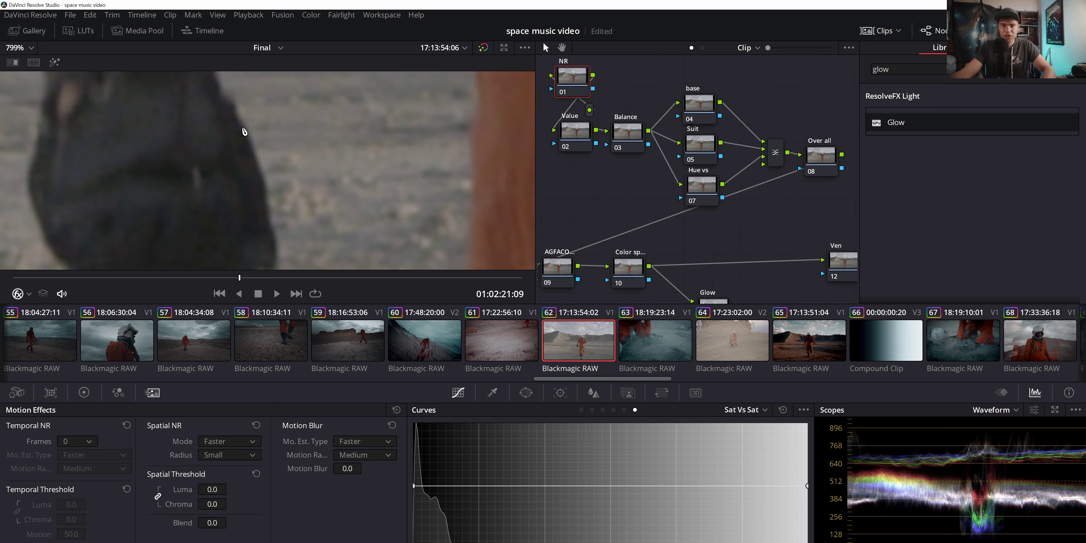
{"action": "scroll", "coordinate": [243, 131], "scroll_direction": "up", "scroll_amount": 2}
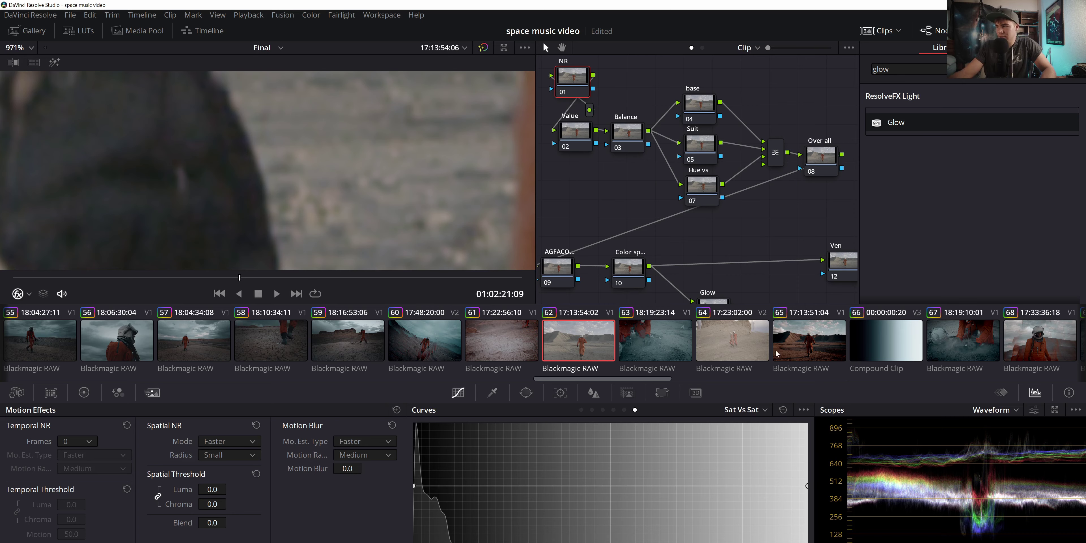
{"action": "scroll", "coordinate": [556, 253], "scroll_direction": "down", "scroll_amount": 1}
{"action": "scroll", "coordinate": [484, 230], "scroll_direction": "down", "scroll_amount": 20}
{"action": "scroll", "coordinate": [452, 223], "scroll_direction": "down", "scroll_amount": 2}
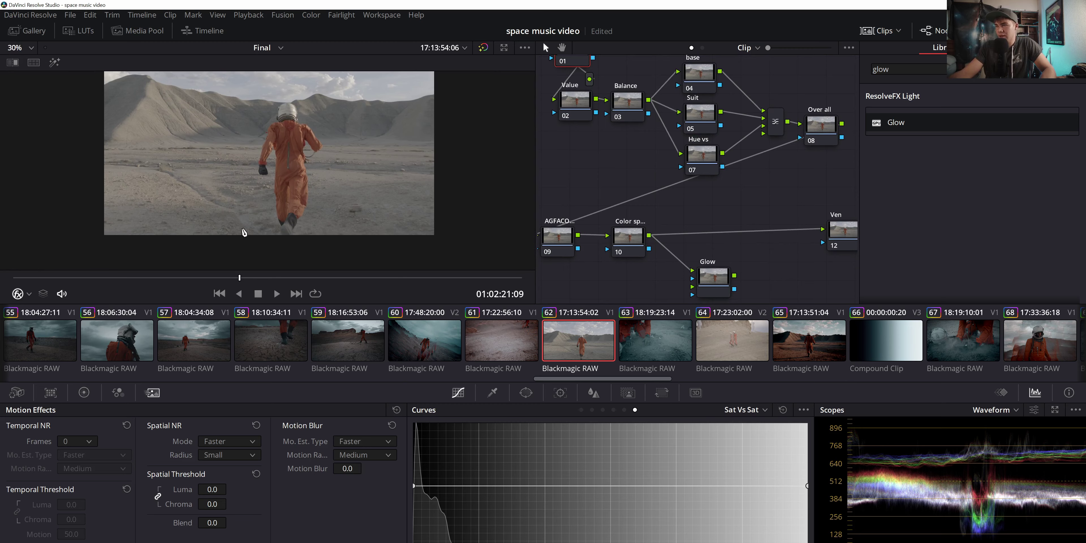
{"action": "scroll", "coordinate": [269, 218], "scroll_direction": "up", "scroll_amount": 10}
{"action": "scroll", "coordinate": [270, 218], "scroll_direction": "up", "scroll_amount": 3}
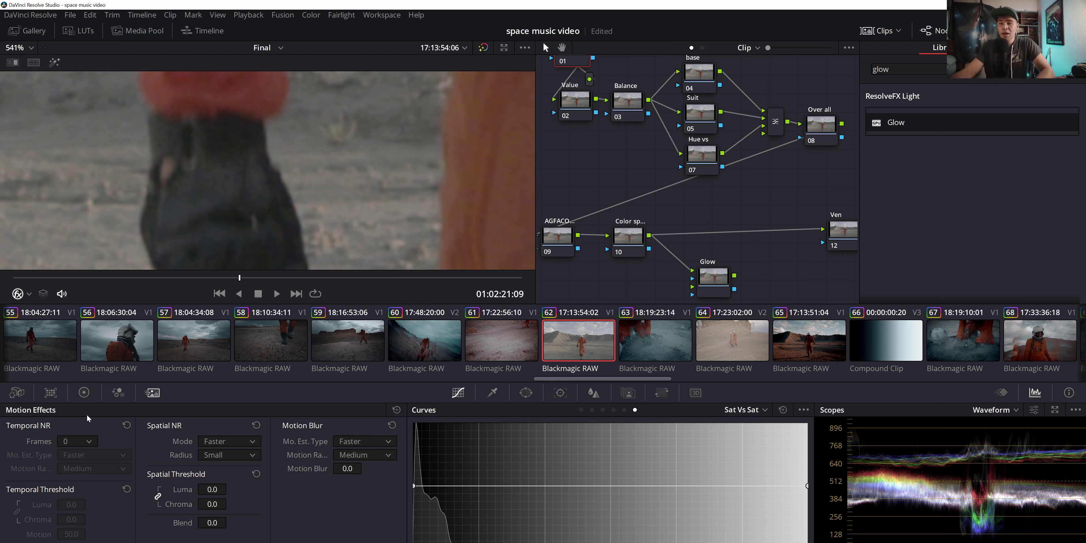
Set the Temporal NR frames to 1 and keep the motion estimation type at Faster after viewing its options
{"action": "left_click", "coordinate": [87, 443]}
{"action": "left_click", "coordinate": [92, 463]}
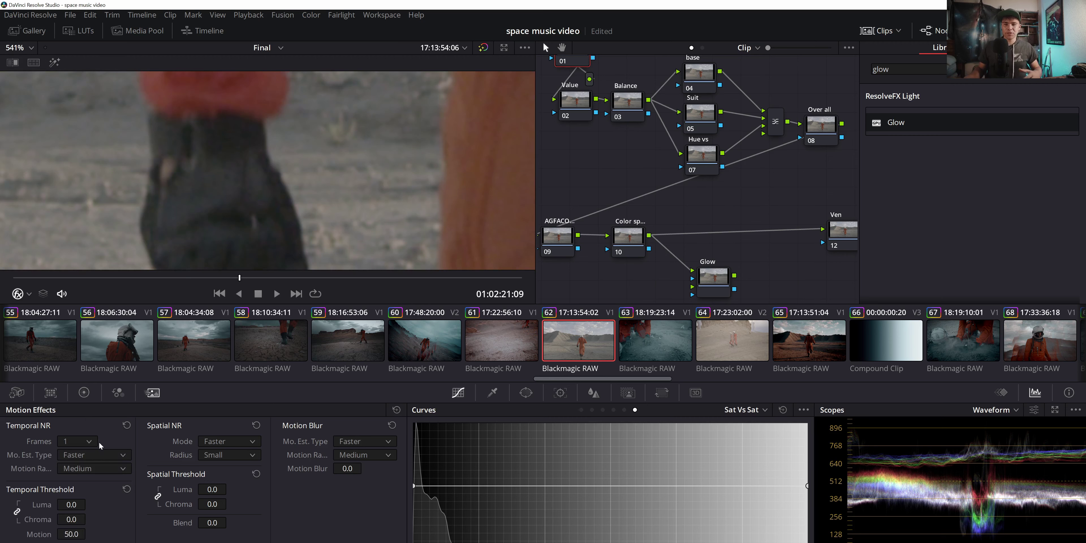
{"action": "left_click", "coordinate": [96, 454]}
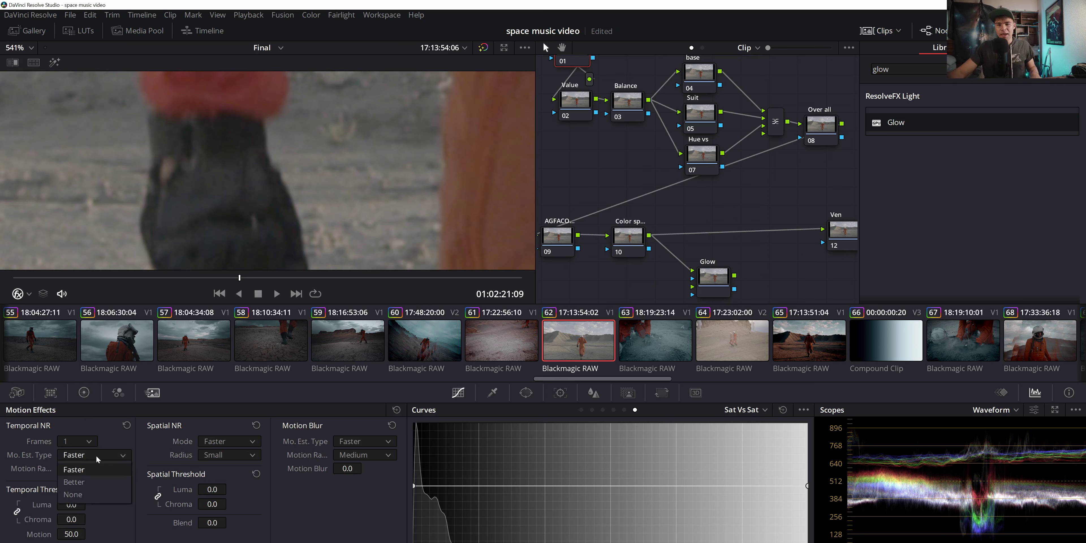
{"action": "left_click", "coordinate": [102, 463]}
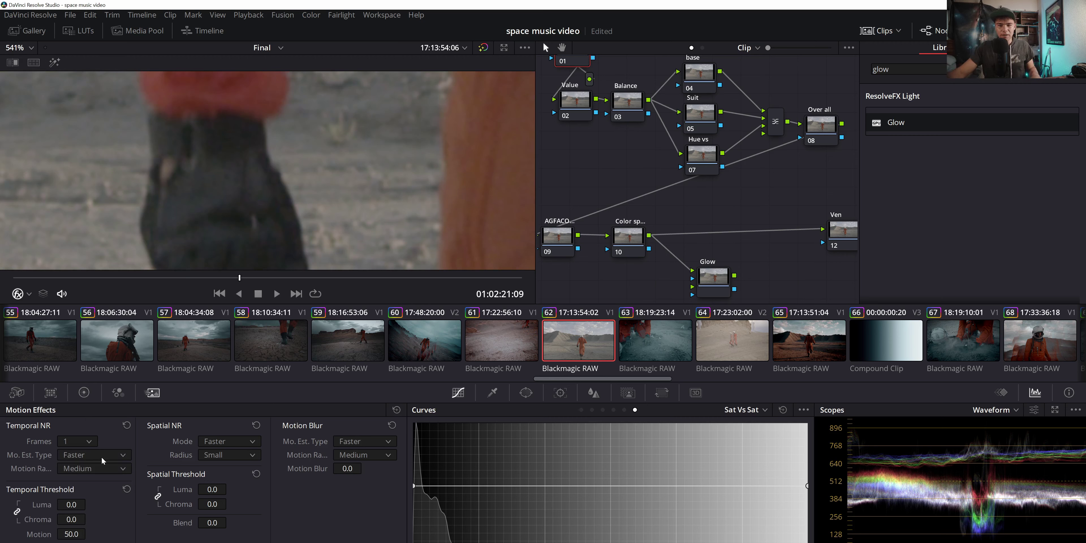
{"action": "left_click", "coordinate": [68, 457]}
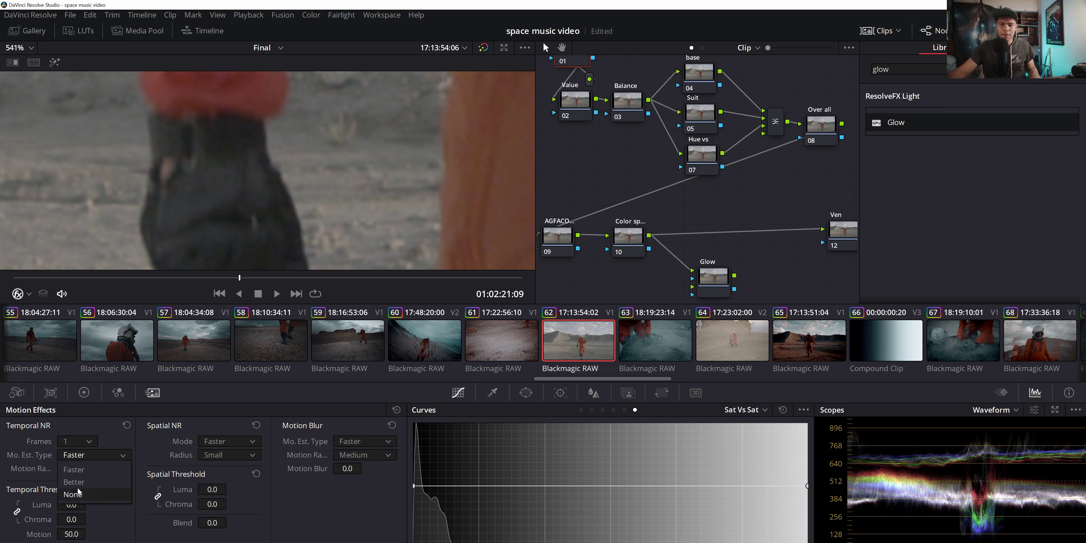
{"action": "left_click", "coordinate": [125, 439]}
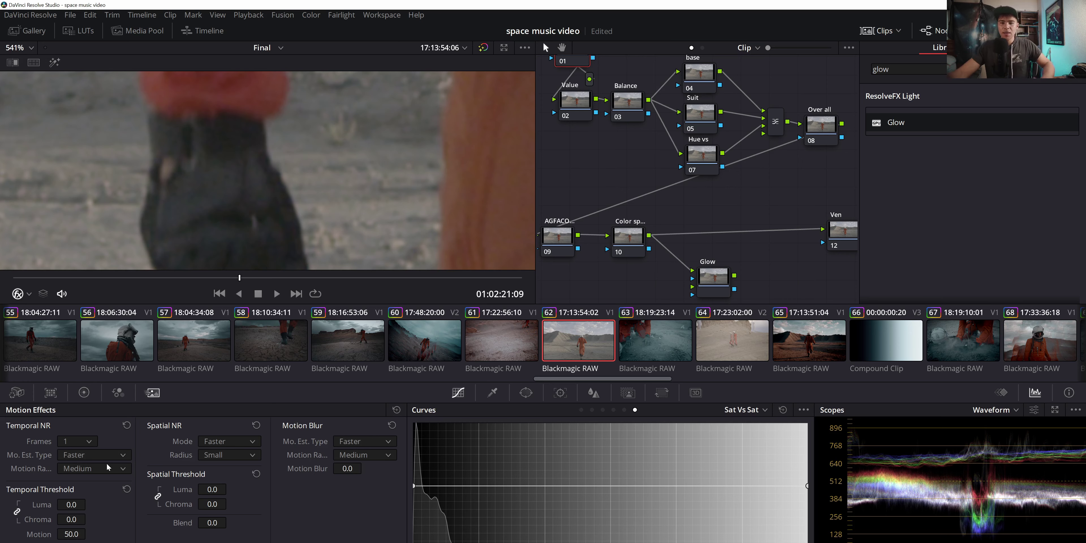
Try the linked Temporal Threshold Luma and Chroma on the glove area and return both to 0.0
{"action": "mouse_move", "coordinate": [79, 503]}
{"action": "left_mouse_down"}
{"action": "mouse_move", "coordinate": [88, 508]}
{"action": "mouse_move", "coordinate": [67, 504]}
{"action": "left_mouse_up"}
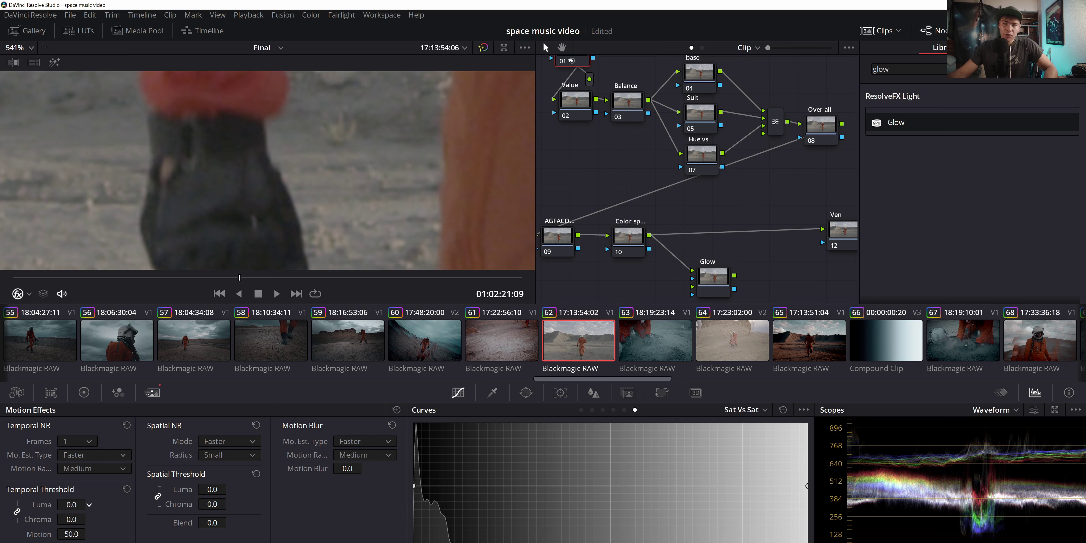
{"action": "scroll", "coordinate": [148, 229], "scroll_direction": "up", "scroll_amount": 2}
{"action": "scroll", "coordinate": [148, 229], "scroll_direction": "up", "scroll_amount": 3}
{"action": "mouse_move", "coordinate": [69, 504]}
{"action": "left_mouse_down"}
{"action": "mouse_move", "coordinate": [89, 504]}
{"action": "mouse_move", "coordinate": [96, 489]}
{"action": "mouse_move", "coordinate": [50, 503]}
{"action": "left_mouse_up"}
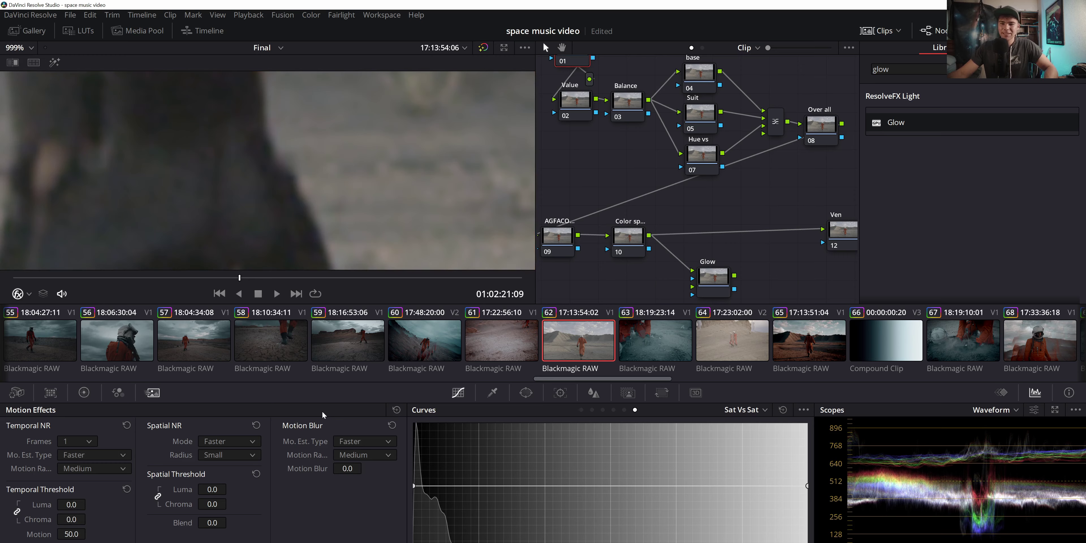
{"action": "scroll", "coordinate": [224, 167], "scroll_direction": "down", "scroll_amount": 10}
{"action": "scroll", "coordinate": [224, 167], "scroll_direction": "down", "scroll_amount": 8}
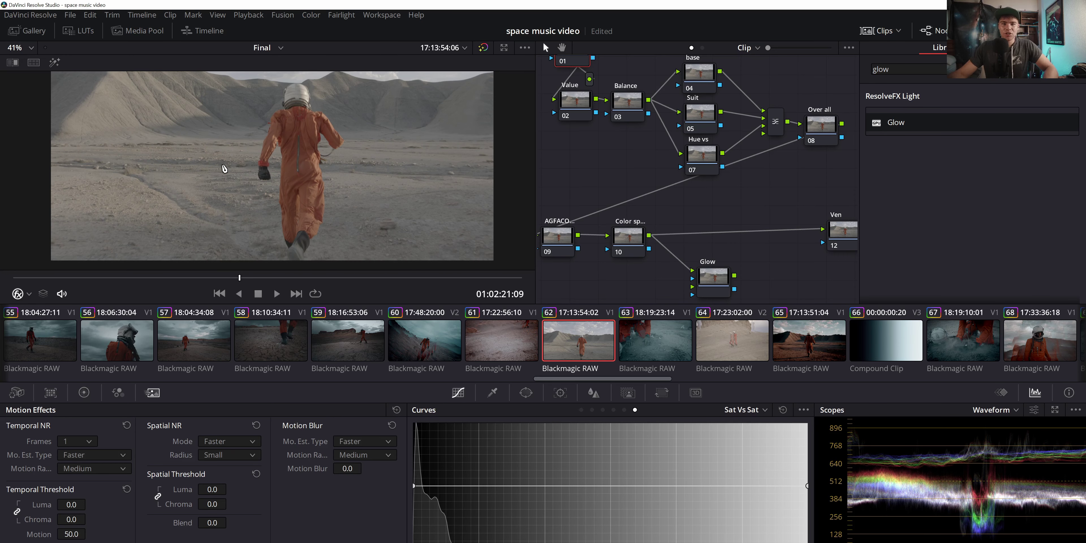
{"action": "scroll", "coordinate": [224, 168], "scroll_direction": "up", "scroll_amount": 15}
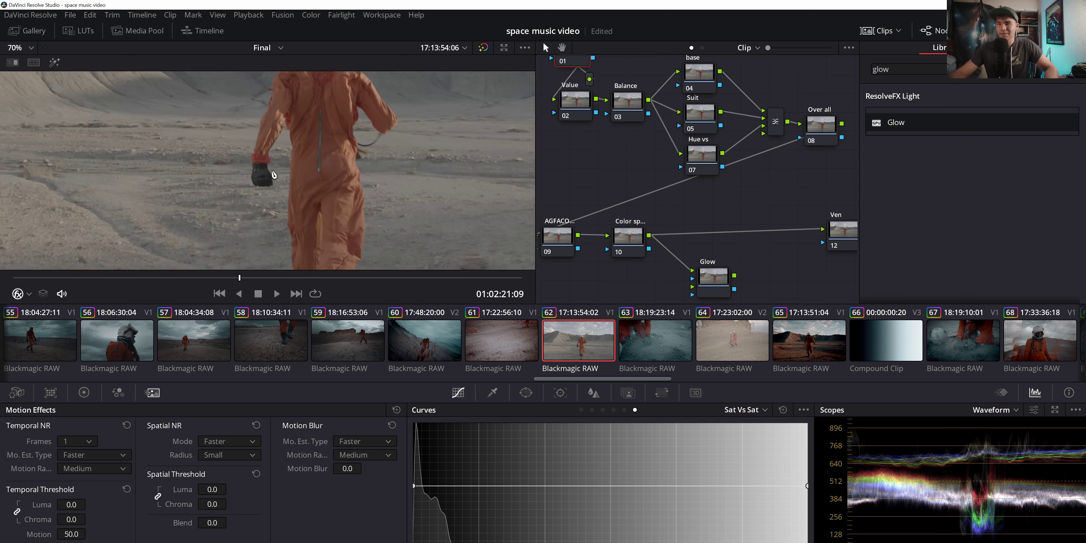
{"action": "scroll", "coordinate": [234, 184], "scroll_direction": "up", "scroll_amount": 1}
{"action": "mouse_move", "coordinate": [75, 517]}
{"action": "left_mouse_down"}
{"action": "mouse_move", "coordinate": [82, 440]}
{"action": "mouse_move", "coordinate": [87, 505]}
{"action": "left_mouse_up"}
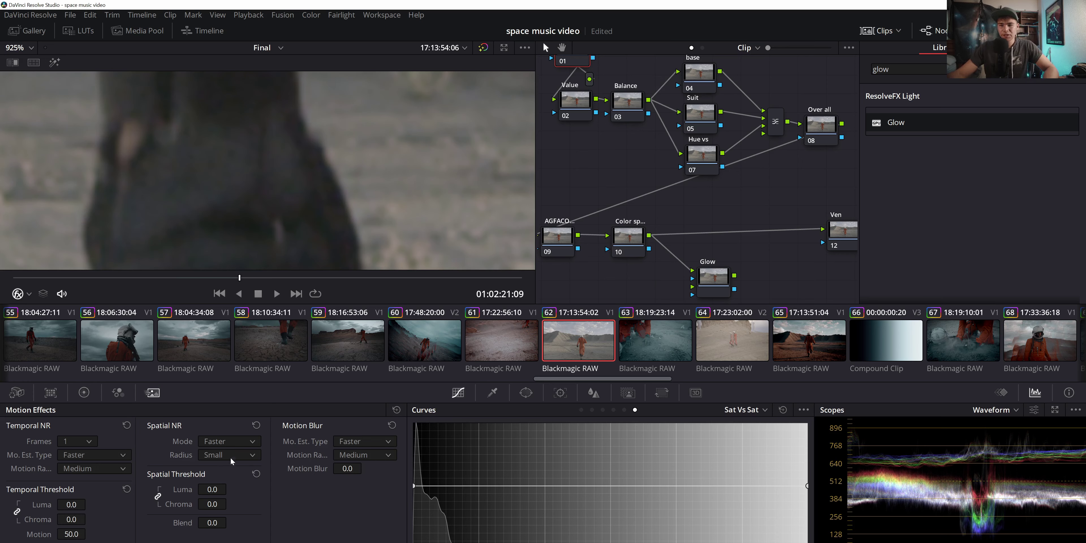
Keep the Spatial NR mode at Faster, raise the linked Spatial Threshold Luma and Chroma to 100.0, and inspect the glove's edge
{"action": "left_click", "coordinate": [227, 443]}
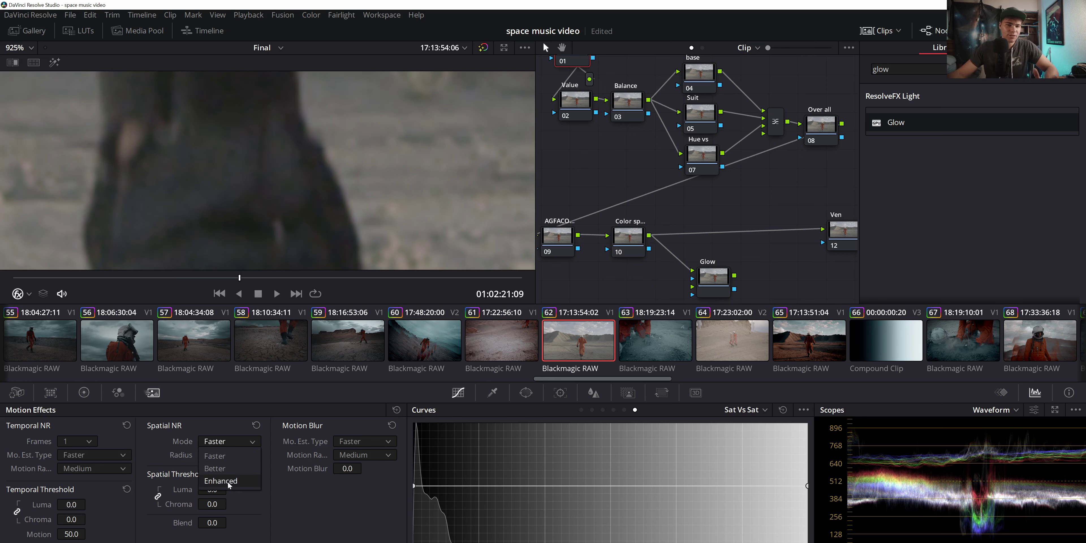
{"action": "left_click", "coordinate": [228, 459]}
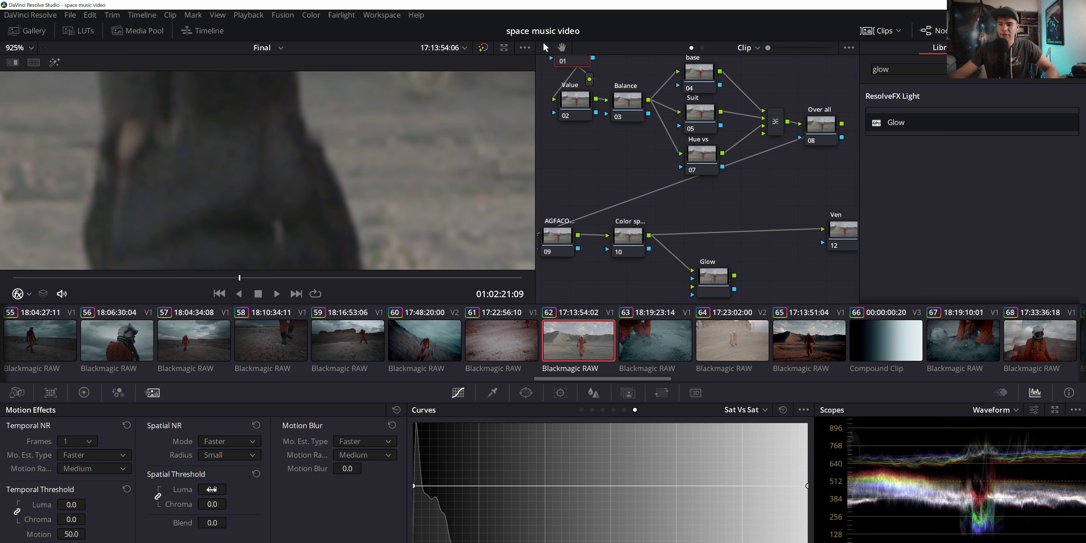
{"action": "left_click_drag", "start_coordinate": [209, 489], "coordinate": [211, 490]}
{"action": "scroll", "coordinate": [263, 217], "scroll_direction": "up", "scroll_amount": 3}
{"action": "left_click_drag", "start_coordinate": [305, 184], "coordinate": [48, 244]}
{"action": "scroll", "coordinate": [243, 179], "scroll_direction": "down", "scroll_amount": 10}
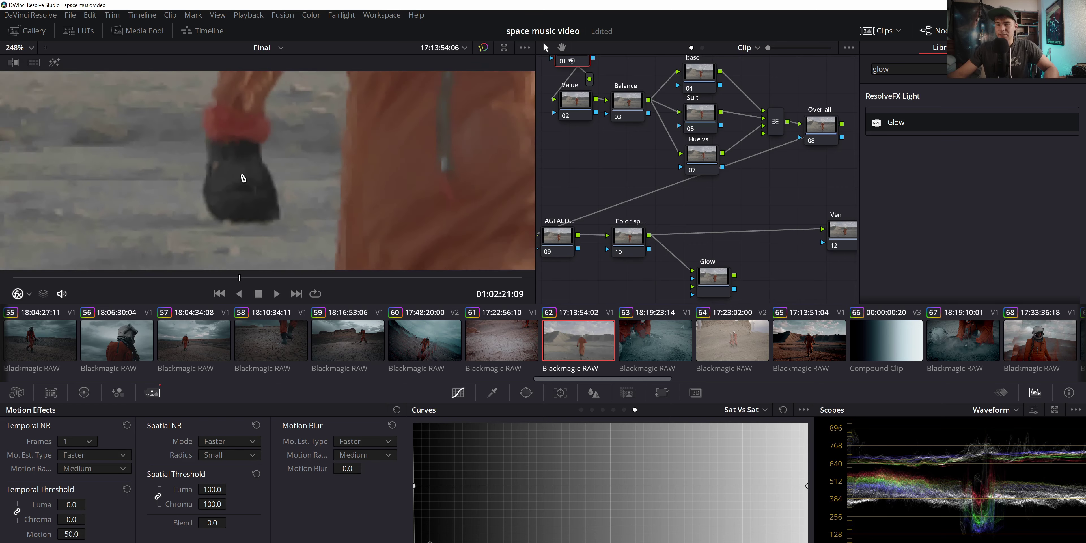
{"action": "scroll", "coordinate": [248, 173], "scroll_direction": "up", "scroll_amount": 10}
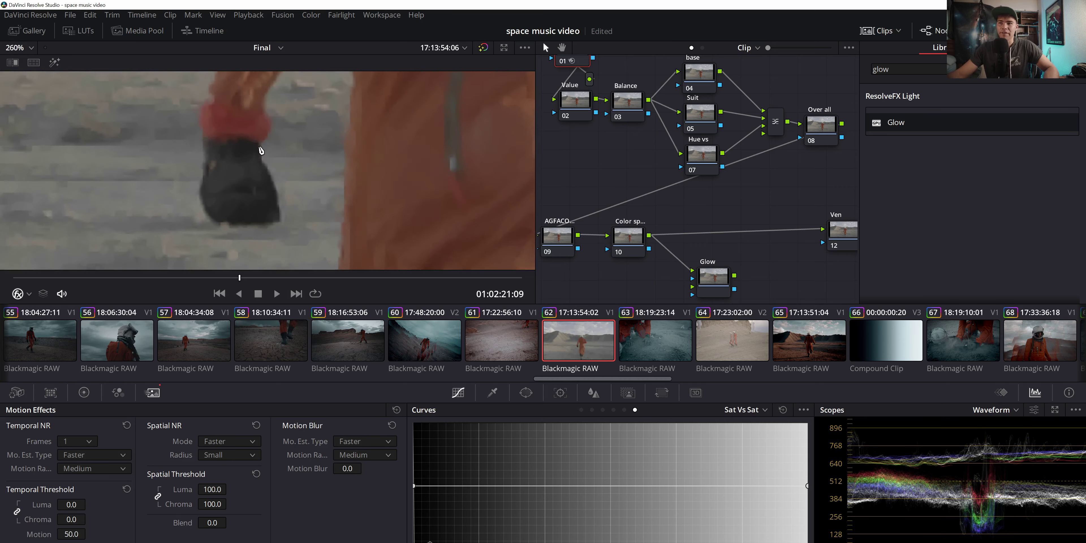
{"action": "scroll", "coordinate": [256, 165], "scroll_direction": "up", "scroll_amount": 2}
{"action": "left_click_drag", "start_coordinate": [266, 178], "coordinate": [268, 168]}
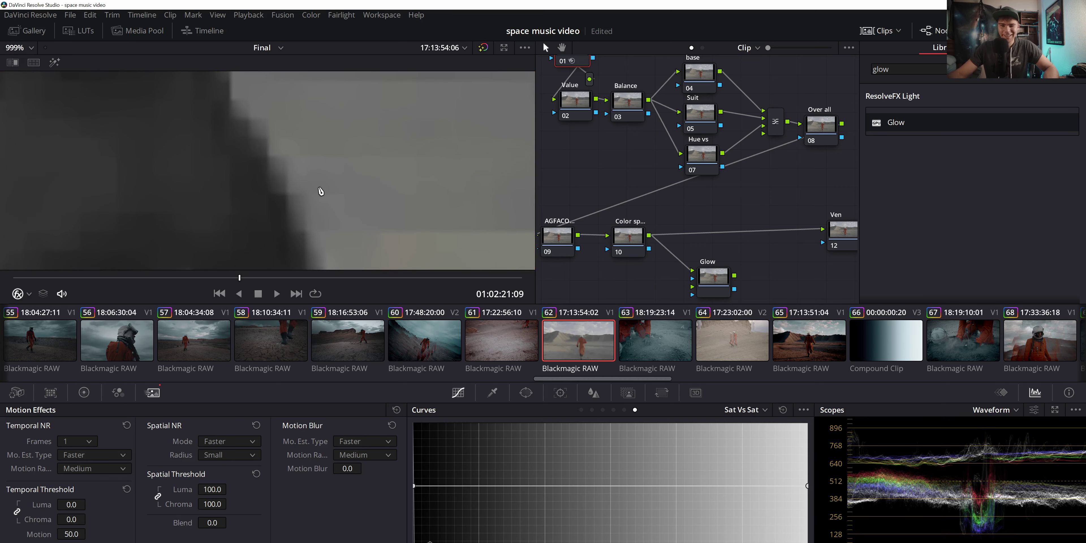
Set the Spatial NR mode to Enhanced and compare the glove detail with the full frame
{"action": "left_click", "coordinate": [220, 445]}
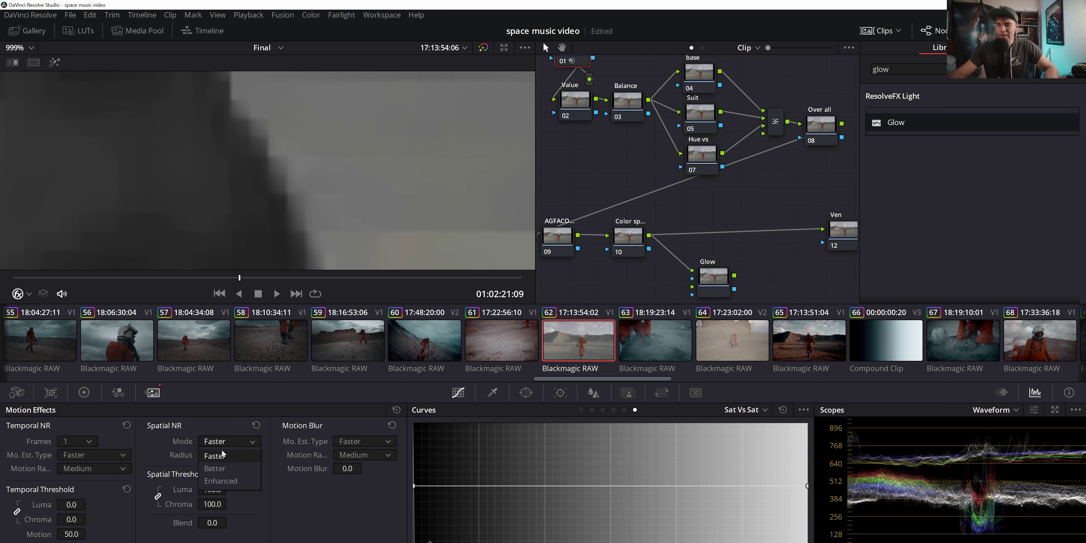
{"action": "left_click", "coordinate": [226, 482]}
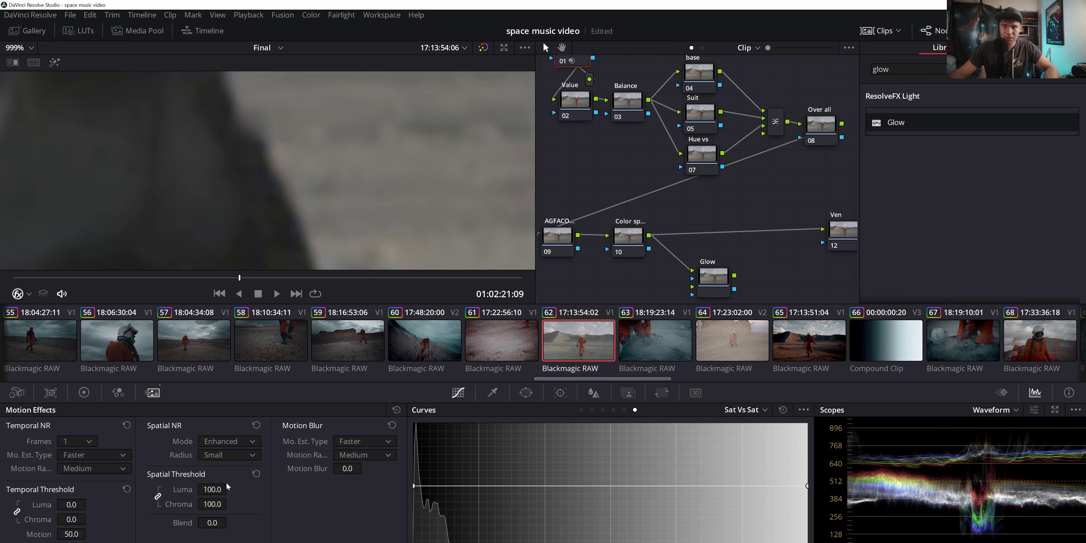
{"action": "scroll", "coordinate": [355, 157], "scroll_direction": "down", "scroll_amount": 5}
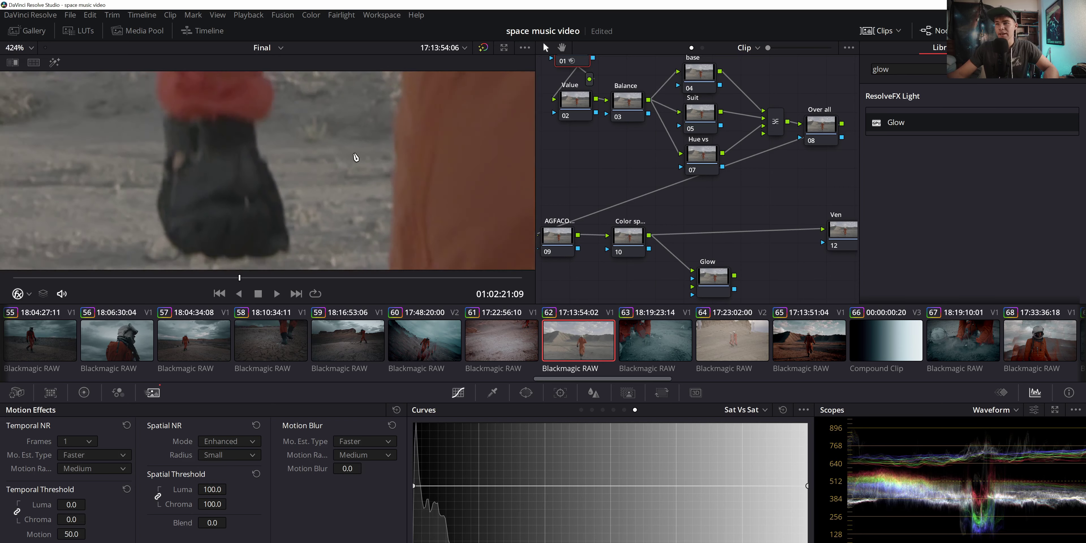
{"action": "scroll", "coordinate": [356, 157], "scroll_direction": "down", "scroll_amount": 8}
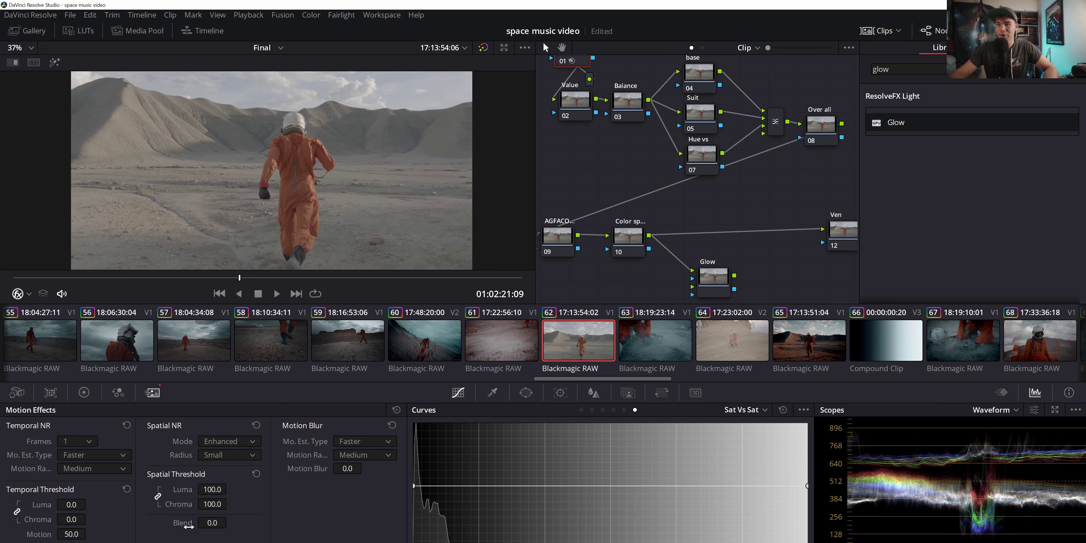
Return the linked Spatial Threshold Luma and Chroma to 0.0 and check the suit's detail with the mode kept at Enhanced
{"action": "left_click_drag", "start_coordinate": [200, 488], "coordinate": [152, 488]}
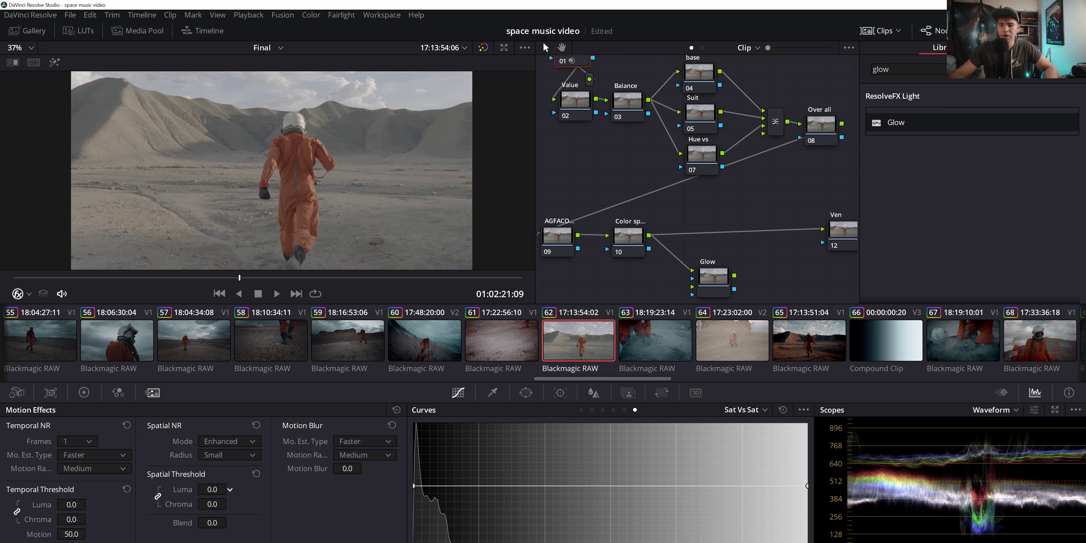
{"action": "scroll", "coordinate": [263, 185], "scroll_direction": "up", "scroll_amount": 8}
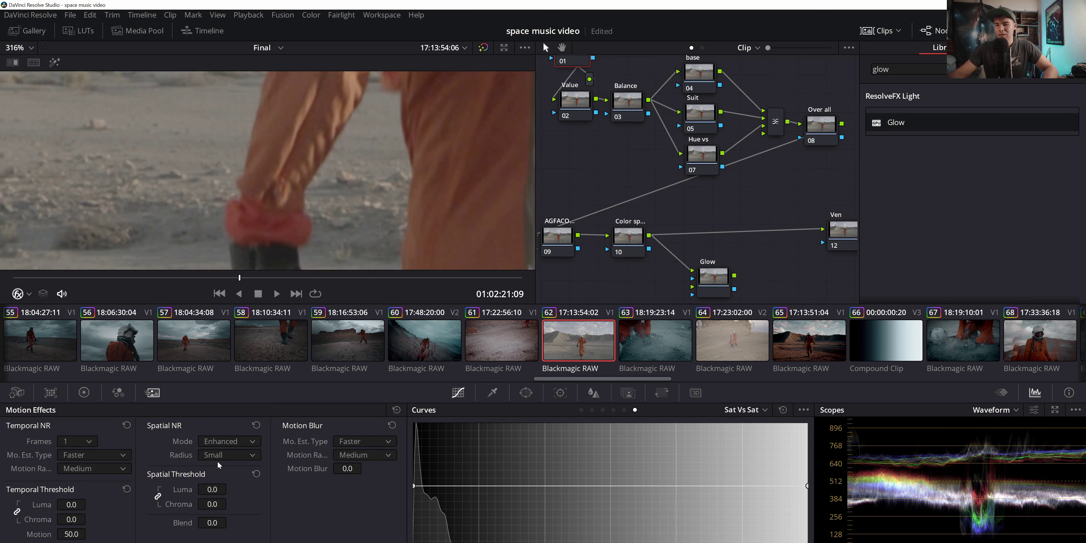
{"action": "left_click", "coordinate": [228, 441]}
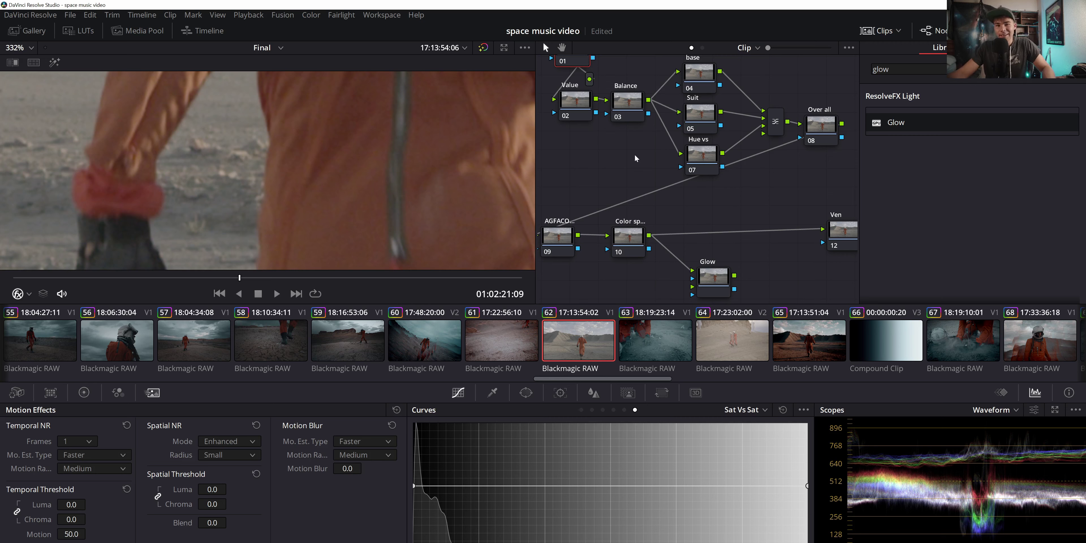
{"action": "scroll", "coordinate": [634, 156], "scroll_direction": "up", "scroll_amount": 1}
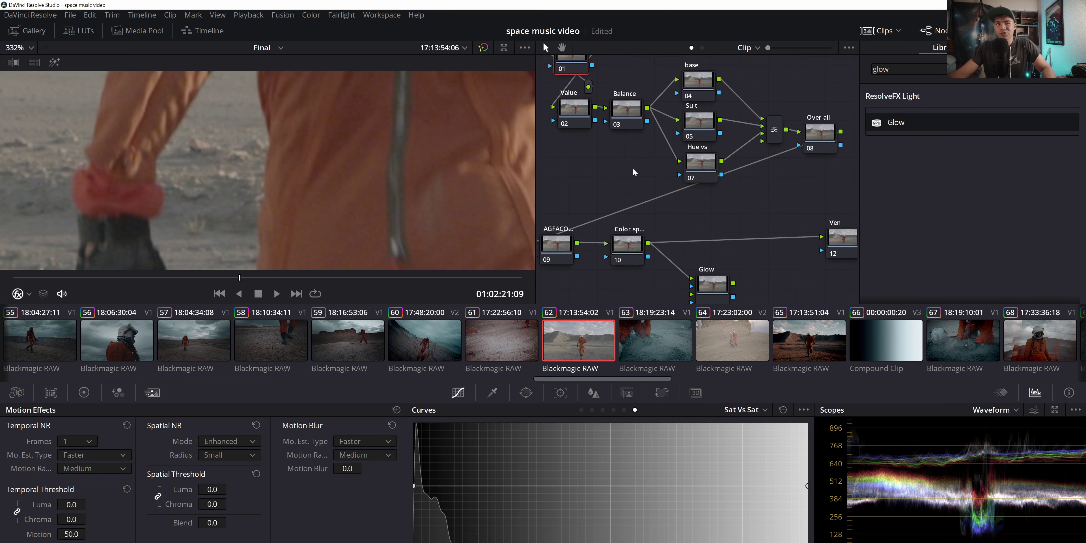
Select node 01 of the grey-ramp compound clip and show the colour wheels and the Custom curve for it
{"action": "left_click_drag", "start_coordinate": [639, 158], "coordinate": [631, 160]}
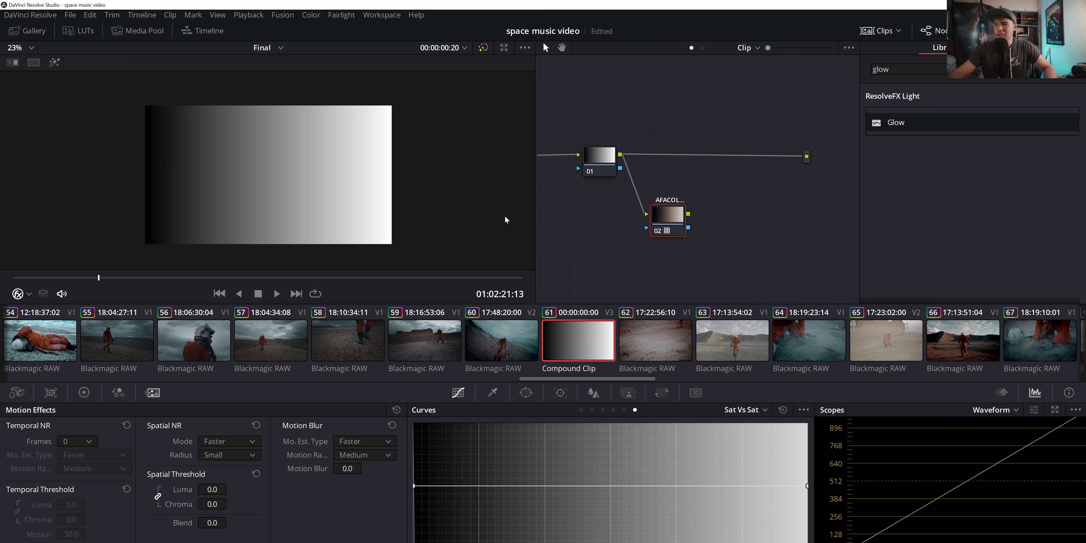
{"action": "left_click_drag", "start_coordinate": [534, 204], "coordinate": [571, 199]}
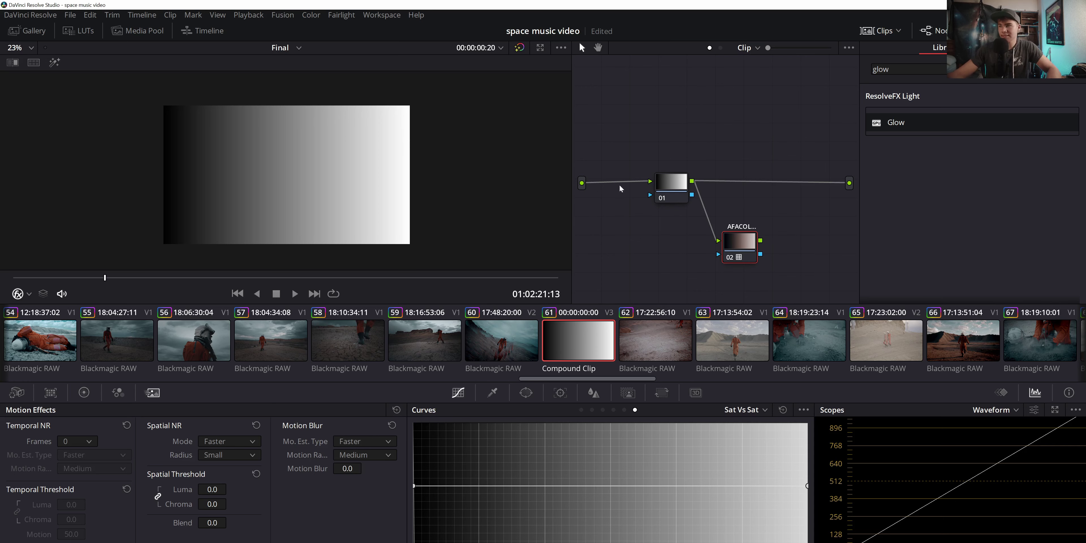
{"action": "left_click_drag", "start_coordinate": [670, 182], "coordinate": [659, 180]}
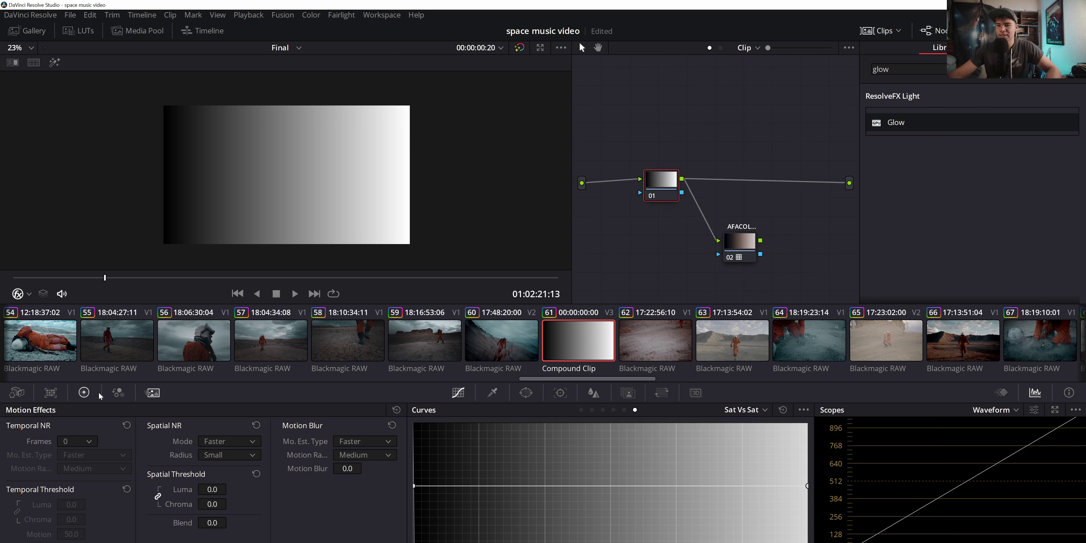
{"action": "left_click", "coordinate": [84, 392]}
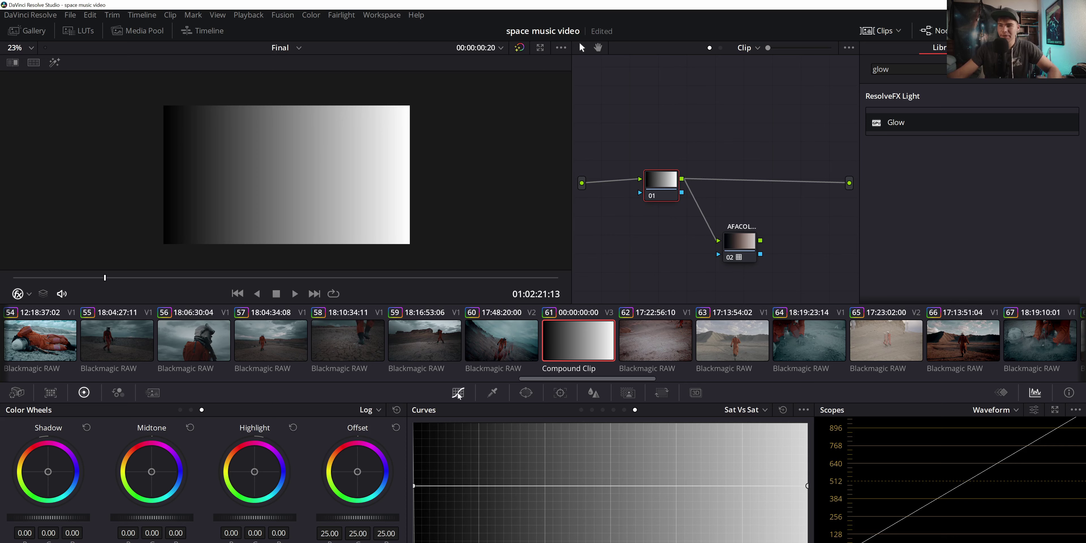
{"action": "left_click", "coordinate": [580, 409]}
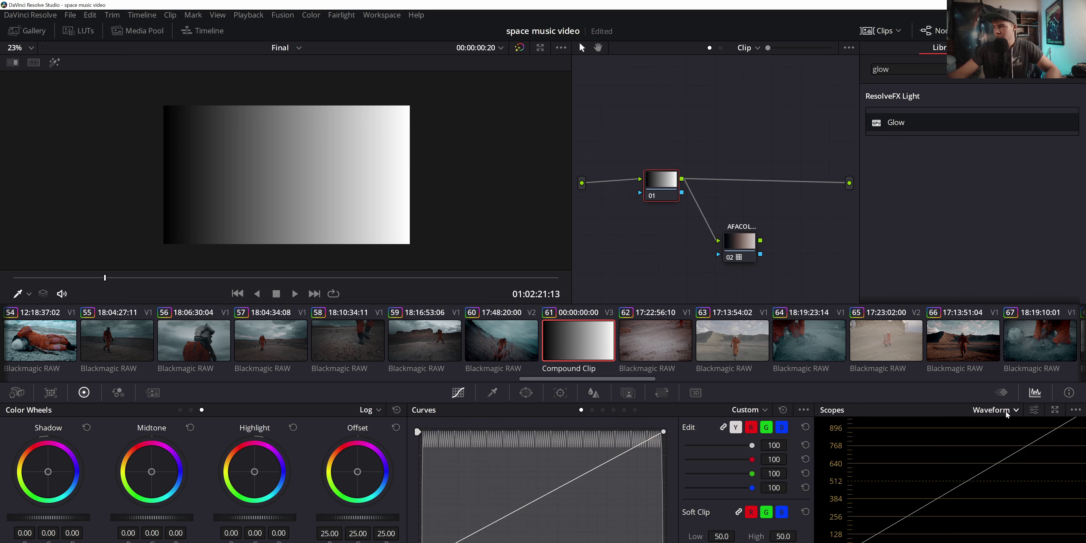
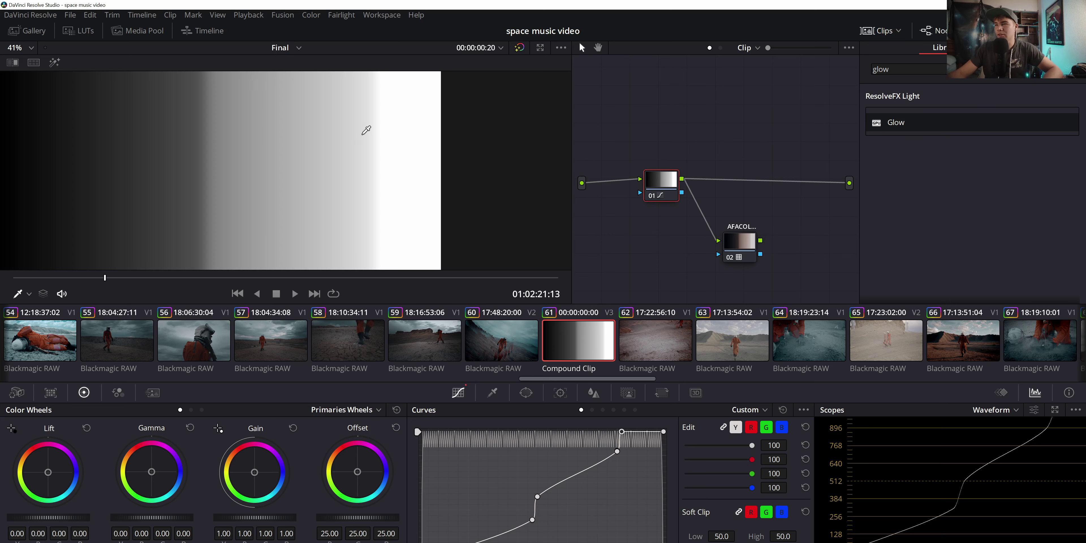
Inspect the tonal breaks in the grey ramp and reset node 01's grade to clear its stepped curve
{"action": "scroll", "coordinate": [360, 135], "scroll_direction": "up", "scroll_amount": 2}
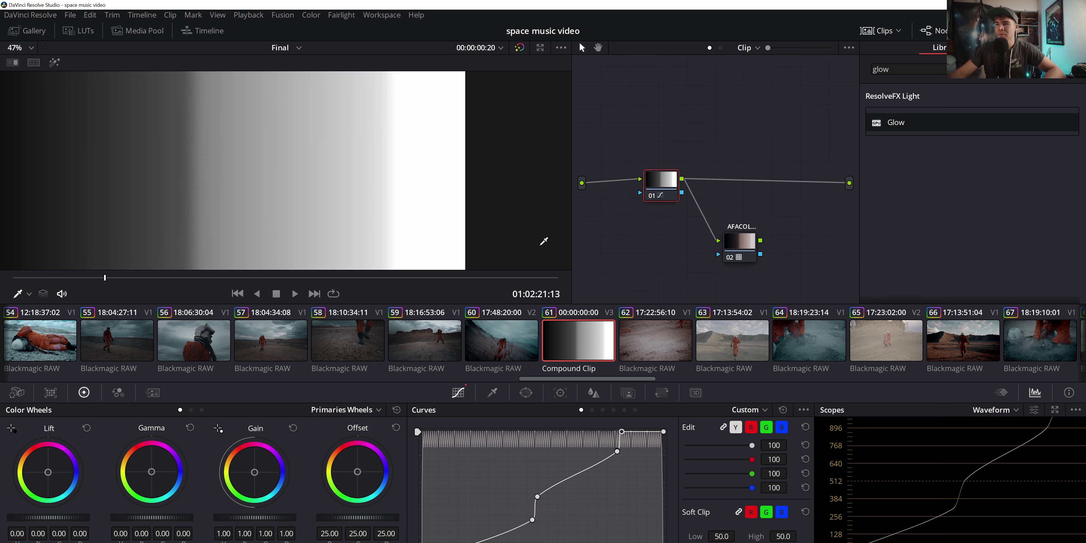
{"action": "left_click_drag", "start_coordinate": [660, 182], "coordinate": [663, 187]}
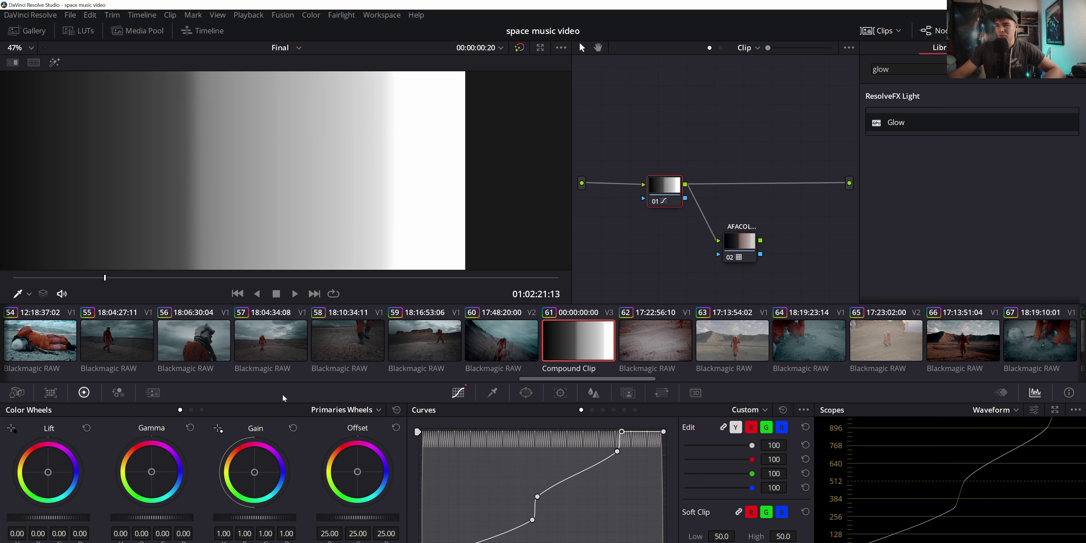
{"action": "right_click", "coordinate": [652, 190]}
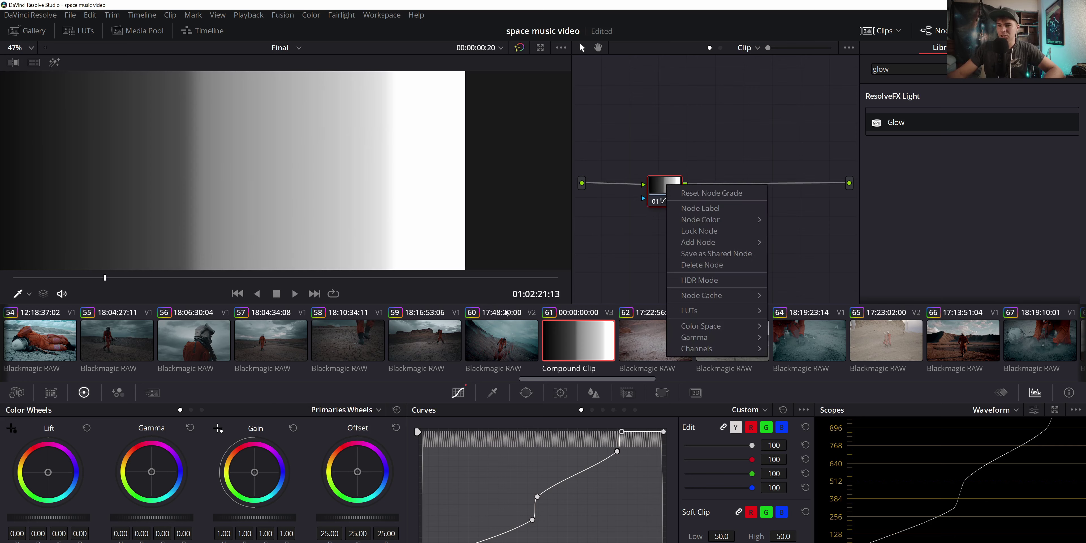
{"action": "left_click", "coordinate": [682, 184]}
{"action": "right_click", "coordinate": [678, 191]}
{"action": "left_click", "coordinate": [687, 199]}
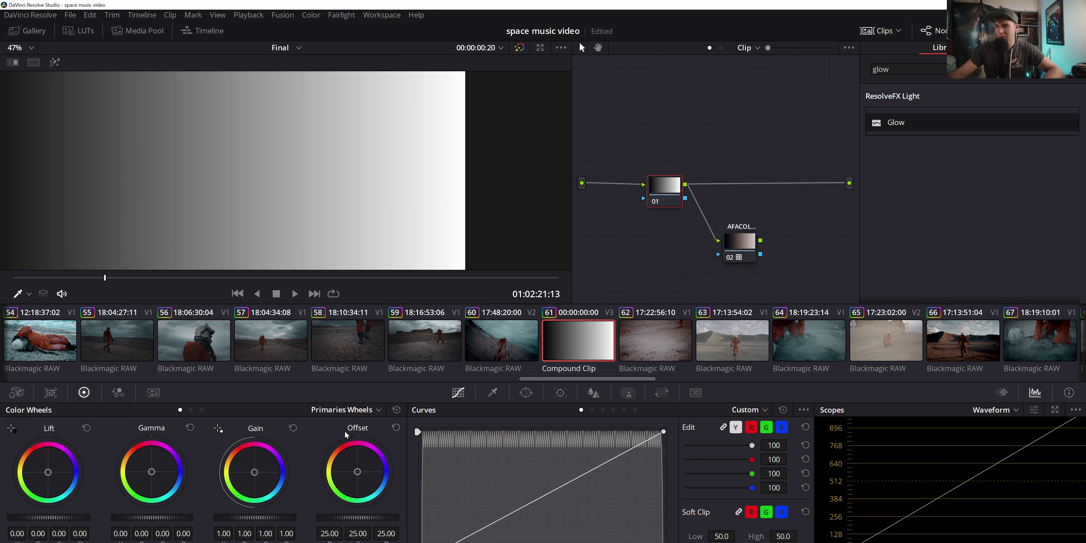
Try the Log wheels' Highlight at 2.97 on the grey ramp's node 01, and reset the Highlight
{"action": "left_click", "coordinate": [201, 410]}
{"action": "left_click_drag", "start_coordinate": [276, 517], "coordinate": [308, 517]}
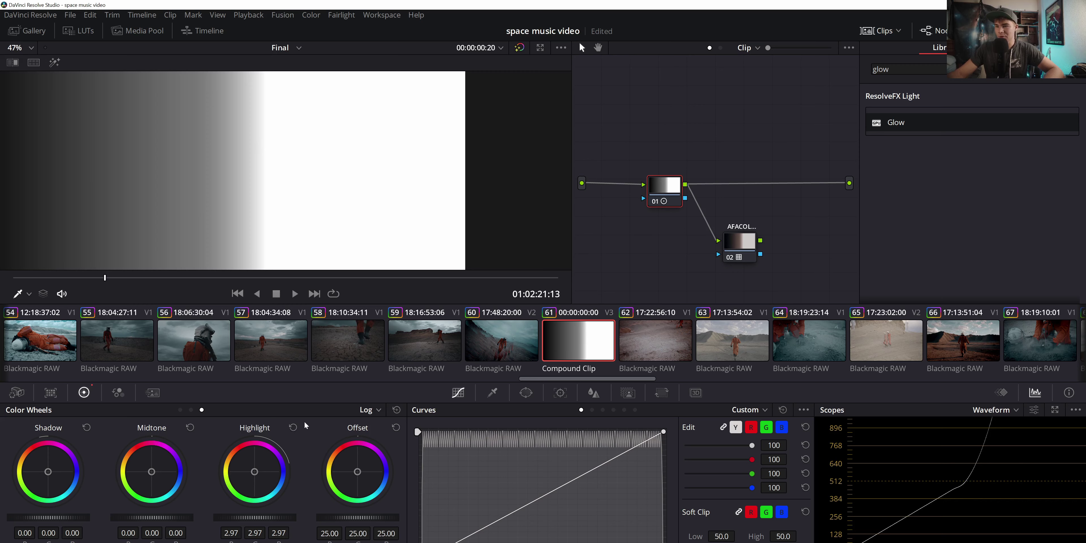
{"action": "left_click", "coordinate": [293, 427]}
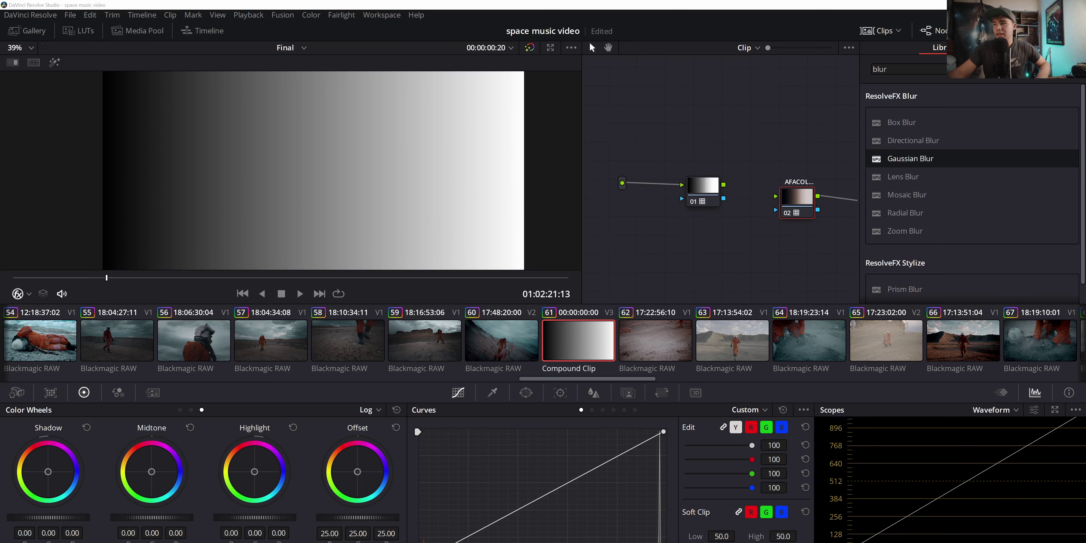
Connect node 01's output to the film LUT node 02 on the grey ramp and raise node 01's Temp
{"action": "left_click_drag", "start_coordinate": [721, 186], "coordinate": [774, 196]}
{"action": "scroll", "coordinate": [373, 171], "scroll_direction": "down", "scroll_amount": 1}
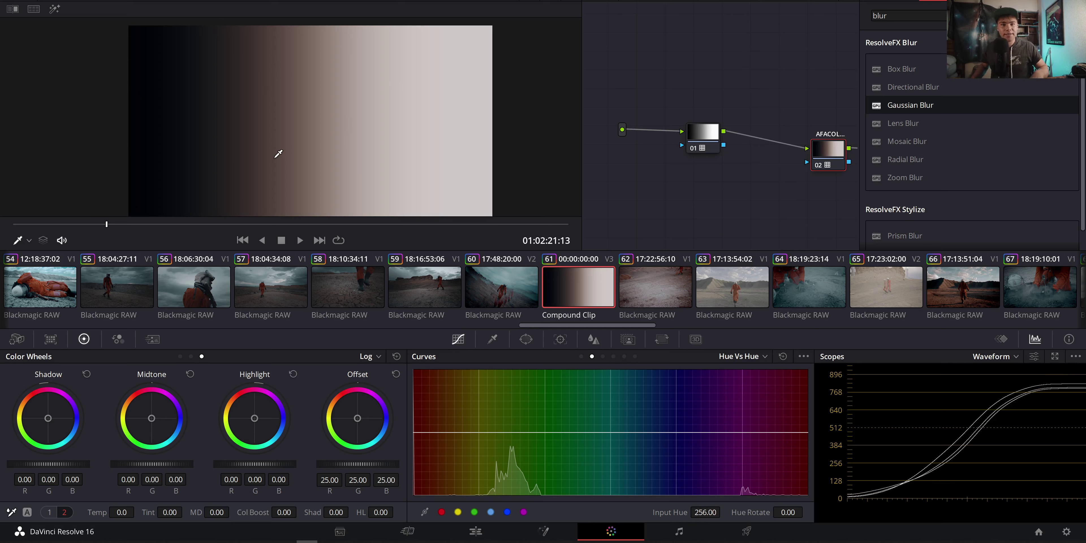
{"action": "left_click", "coordinate": [703, 132]}
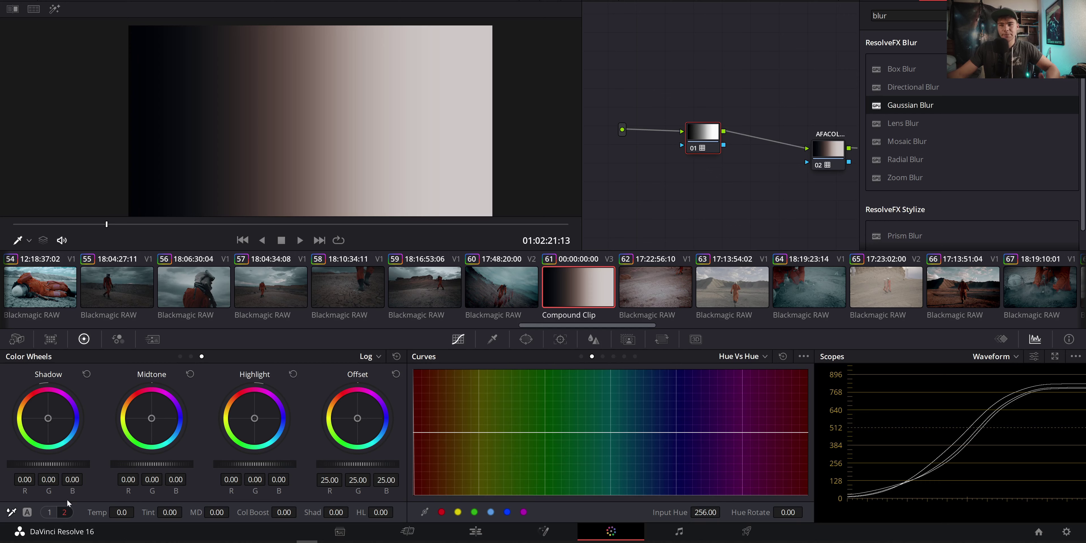
{"action": "left_click", "coordinate": [50, 512]}
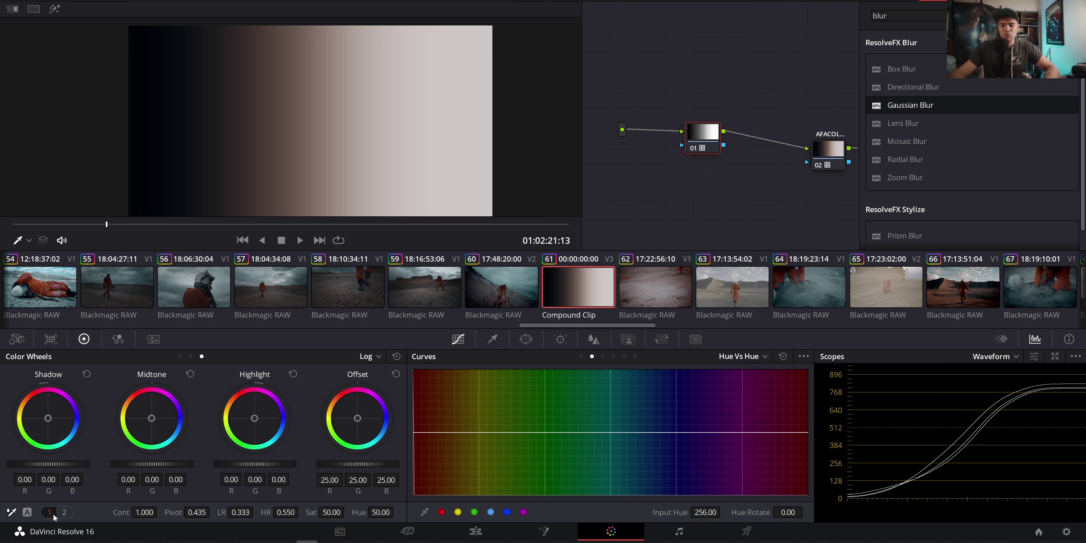
{"action": "left_click", "coordinate": [64, 512]}
{"action": "mouse_move", "coordinate": [121, 512]}
{"action": "left_mouse_down"}
{"action": "mouse_move", "coordinate": [103, 512]}
{"action": "mouse_move", "coordinate": [139, 511]}
{"action": "mouse_move", "coordinate": [84, 511]}
{"action": "mouse_move", "coordinate": [137, 511]}
{"action": "left_mouse_up"}
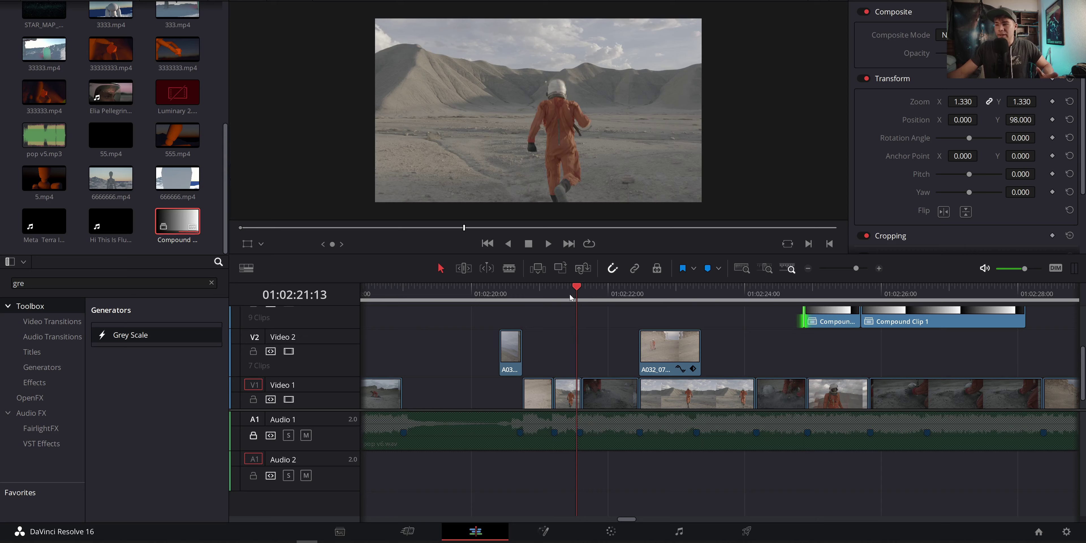
Select the running astronaut clip on the Edit page's timeline and bring up its AGFACOLOR node 09 on the Color page
{"action": "left_click", "coordinate": [568, 385]}
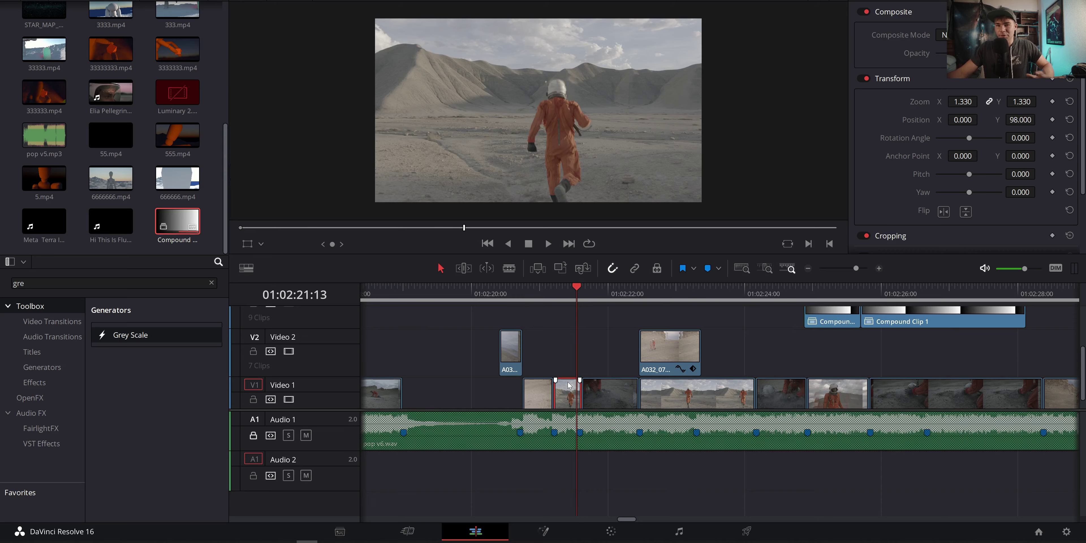
{"action": "left_click", "coordinate": [609, 530]}
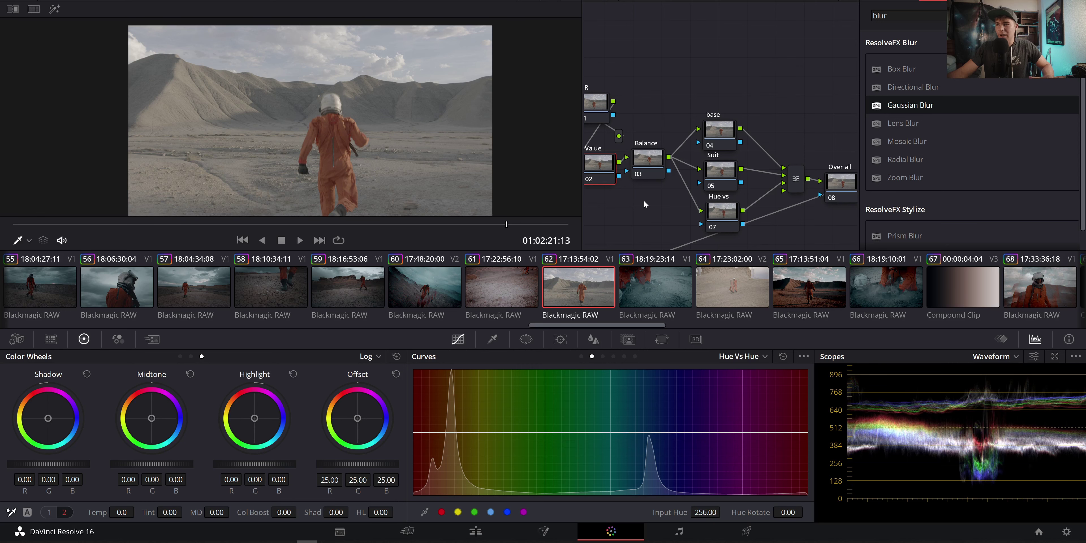
{"action": "left_click_drag", "start_coordinate": [644, 204], "coordinate": [702, 100]}
{"action": "left_click", "coordinate": [671, 182]}
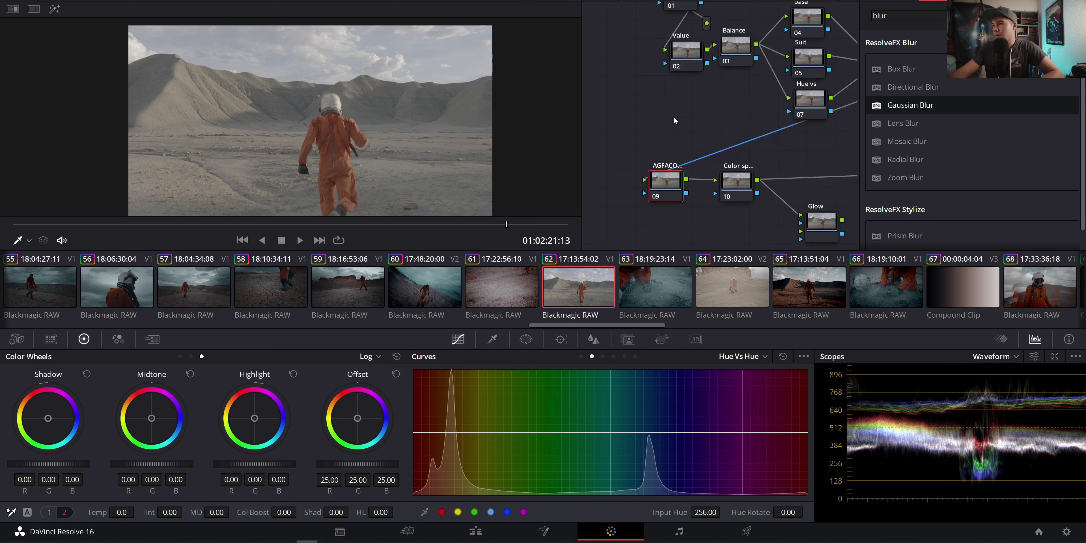
{"action": "left_click_drag", "start_coordinate": [641, 118], "coordinate": [581, 159]}
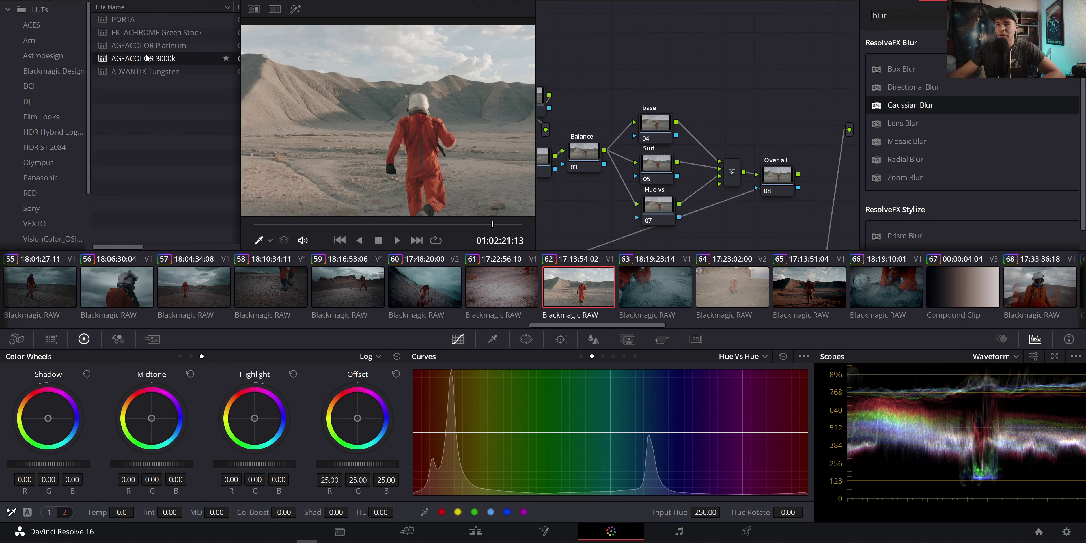
Apply the AGFACOLOR 3000k LUT to node 09, close the LUT browser and check the look around the astronaut
{"action": "double_click", "coordinate": [147, 58]}
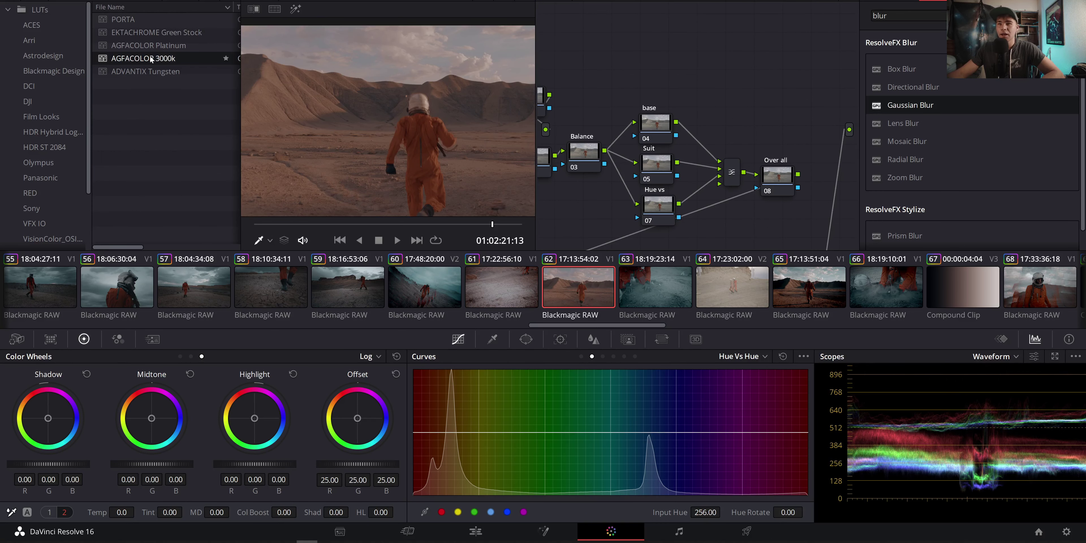
{"action": "scroll", "coordinate": [371, 102], "scroll_direction": "down", "scroll_amount": 2}
{"action": "left_click_drag", "start_coordinate": [371, 101], "coordinate": [337, 104]}
{"action": "left_click", "coordinate": [68, 1]}
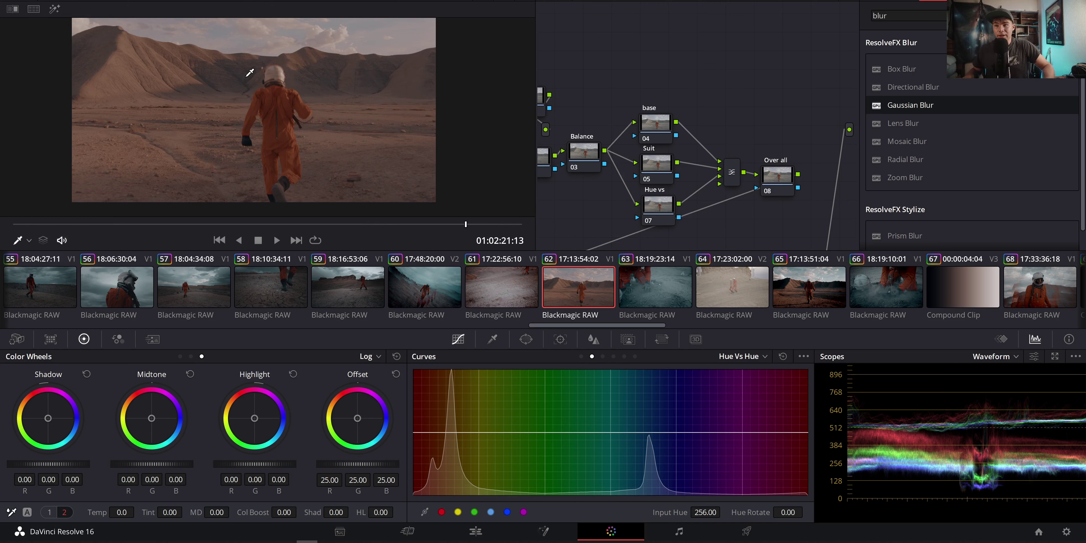
{"action": "scroll", "coordinate": [250, 72], "scroll_direction": "up", "scroll_amount": 3}
{"action": "left_click_drag", "start_coordinate": [302, 137], "coordinate": [347, 165]}
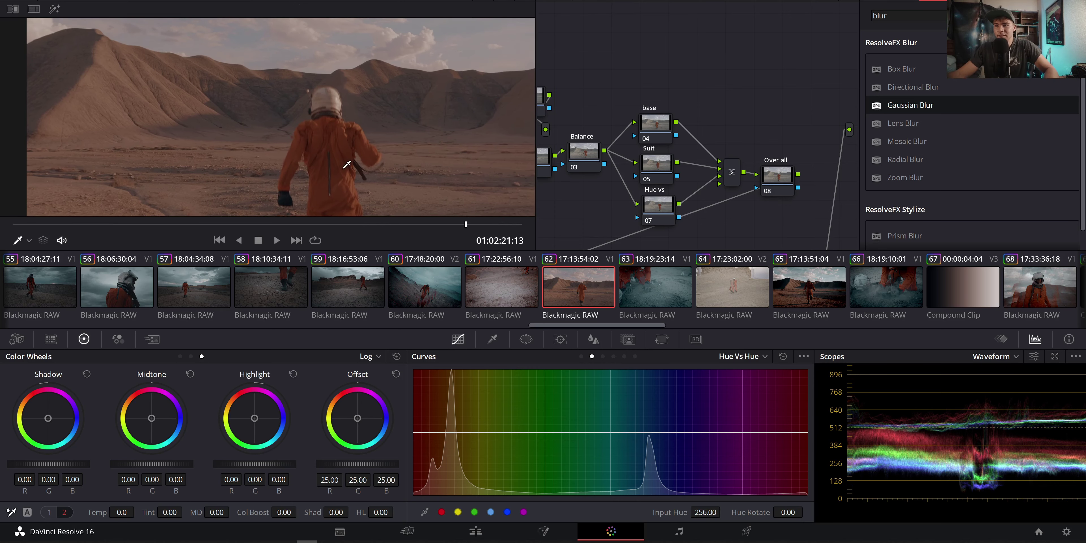
{"action": "scroll", "coordinate": [379, 152], "scroll_direction": "down", "scroll_amount": 3}
{"action": "scroll", "coordinate": [265, 89], "scroll_direction": "down", "scroll_amount": 1}
{"action": "left_click_drag", "start_coordinate": [265, 89], "coordinate": [273, 81]}
Enlarge the node graph, space the Hue vs node away from Suit, and set the Value node's Log Shadow to -0.12
{"action": "left_click_drag", "start_coordinate": [563, 69], "coordinate": [455, 67]}
{"action": "left_click_drag", "start_coordinate": [576, 52], "coordinate": [672, 25]}
{"action": "left_click_drag", "start_coordinate": [548, 76], "coordinate": [617, 70]}
{"action": "left_click_drag", "start_coordinate": [578, 102], "coordinate": [660, 114]}
{"action": "scroll", "coordinate": [624, 86], "scroll_direction": "down", "scroll_amount": 1}
{"action": "scroll", "coordinate": [624, 87], "scroll_direction": "right", "scroll_amount": 2}
{"action": "left_click_drag", "start_coordinate": [555, 64], "coordinate": [556, 65]}
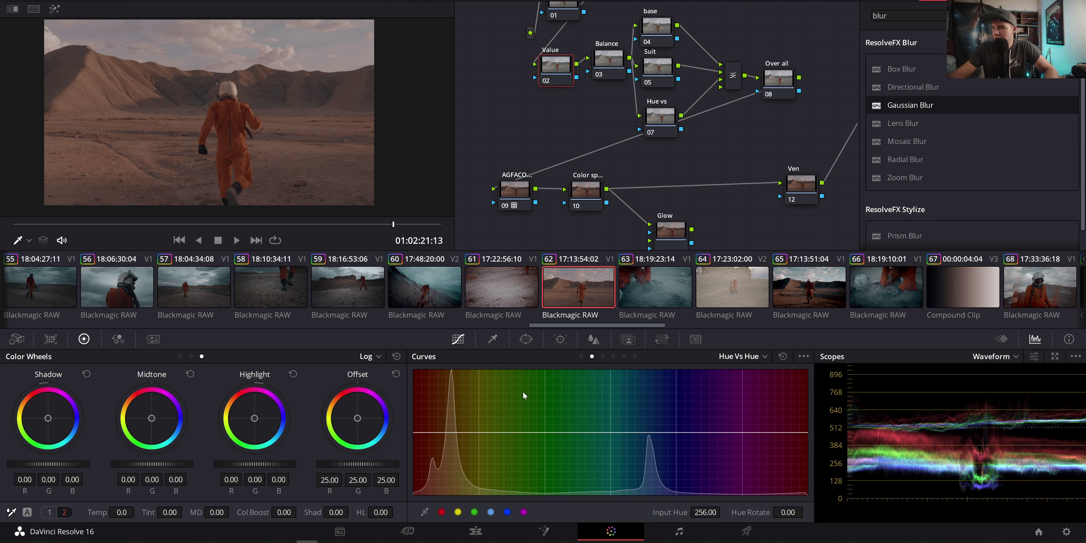
{"action": "mouse_move", "coordinate": [42, 464]}
{"action": "left_mouse_down"}
{"action": "mouse_move", "coordinate": [13, 463]}
{"action": "mouse_move", "coordinate": [24, 463]}
{"action": "left_mouse_up"}
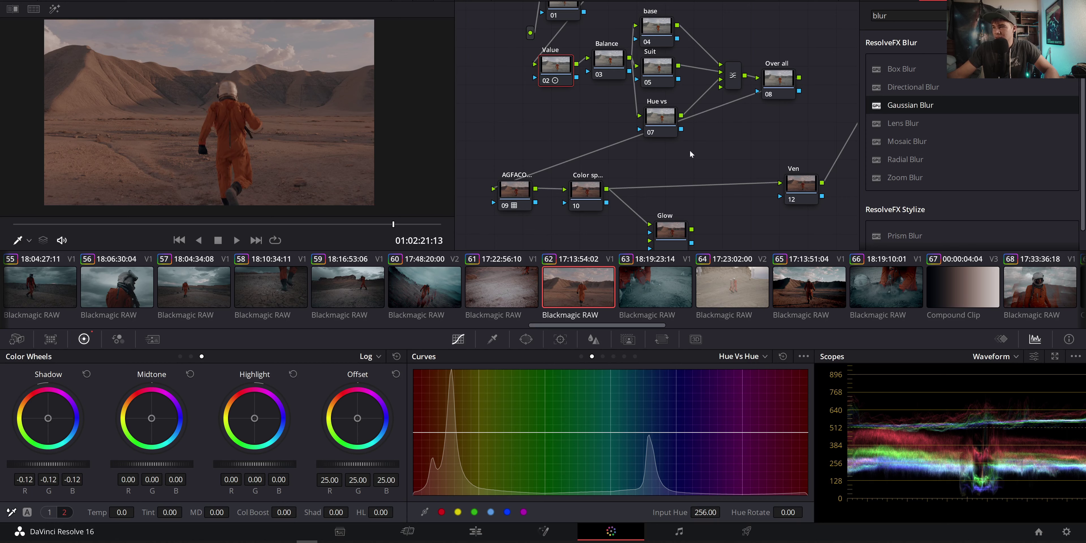
Set the Log Highlight to 1.05 on the color space node 10
{"action": "left_click_drag", "start_coordinate": [574, 131], "coordinate": [542, 134]}
{"action": "left_click", "coordinate": [571, 67]}
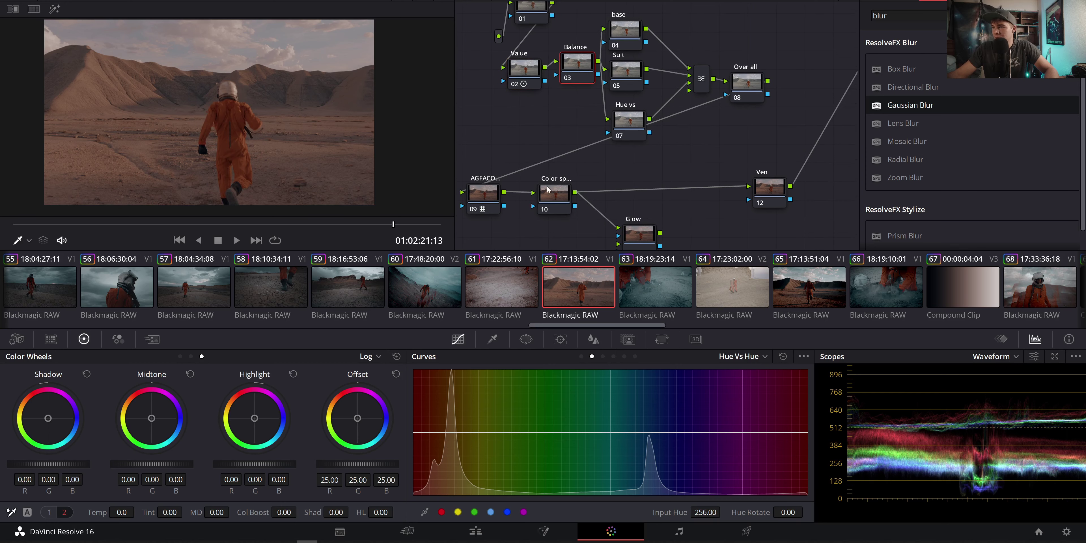
{"action": "left_click", "coordinate": [540, 194]}
{"action": "left_click_drag", "start_coordinate": [560, 204], "coordinate": [563, 201]}
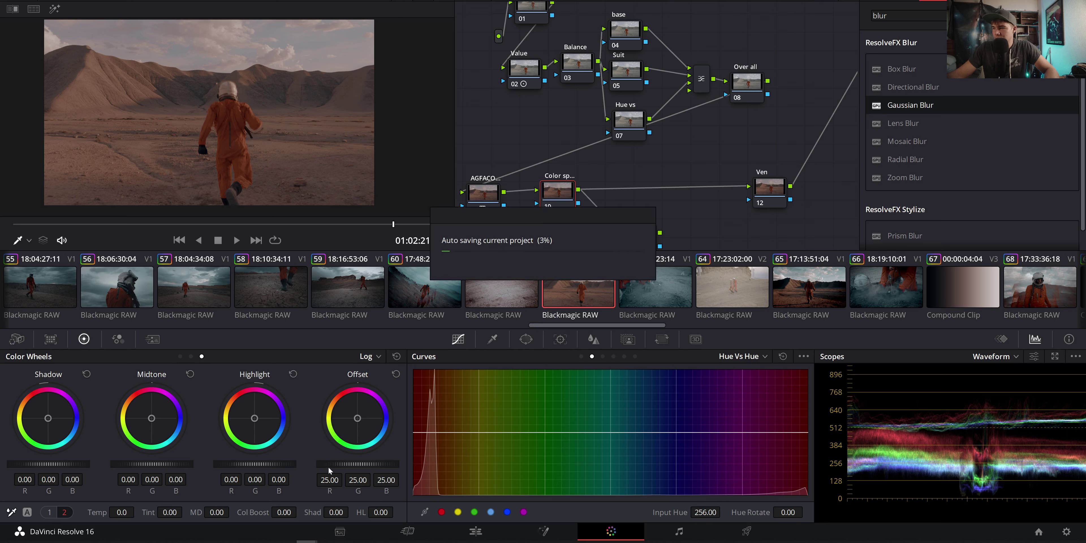
{"action": "left_click_drag", "start_coordinate": [260, 464], "coordinate": [301, 464]}
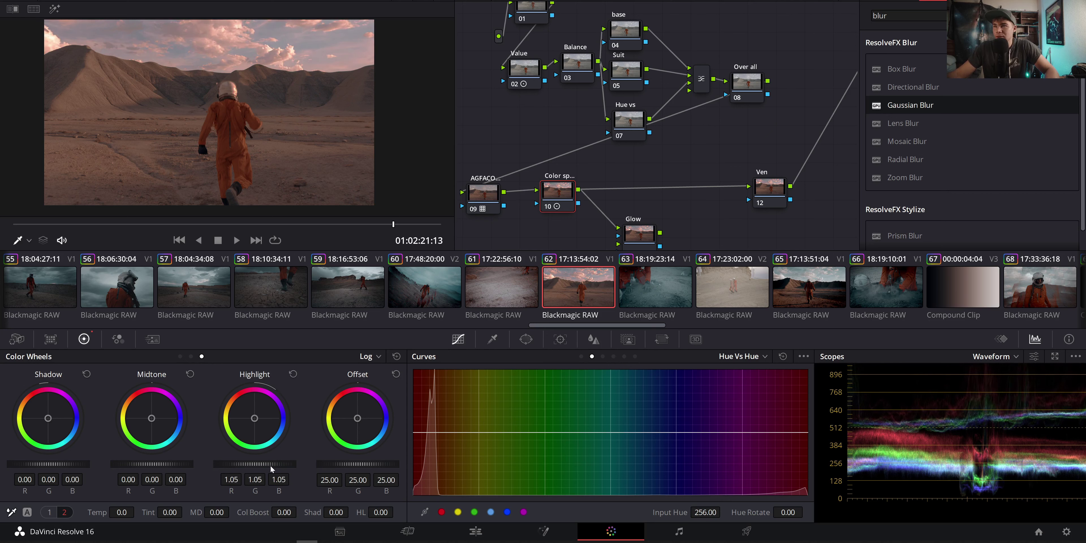
Change the scope to Parade and examine the sky and astronaut up close
{"action": "left_click", "coordinate": [1007, 362]}
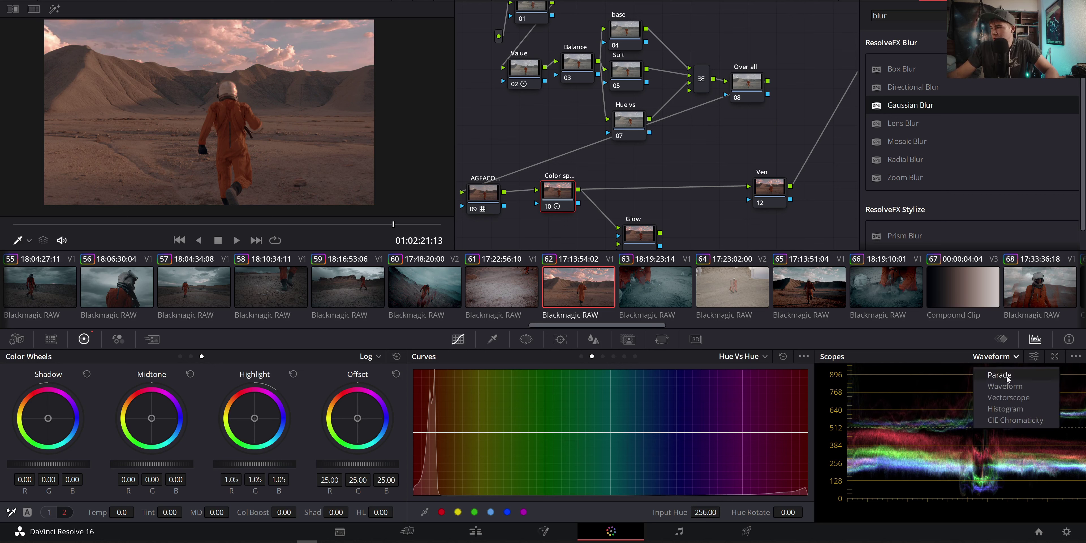
{"action": "left_click", "coordinate": [1003, 385]}
{"action": "left_click", "coordinate": [995, 357]}
{"action": "left_click", "coordinate": [997, 376]}
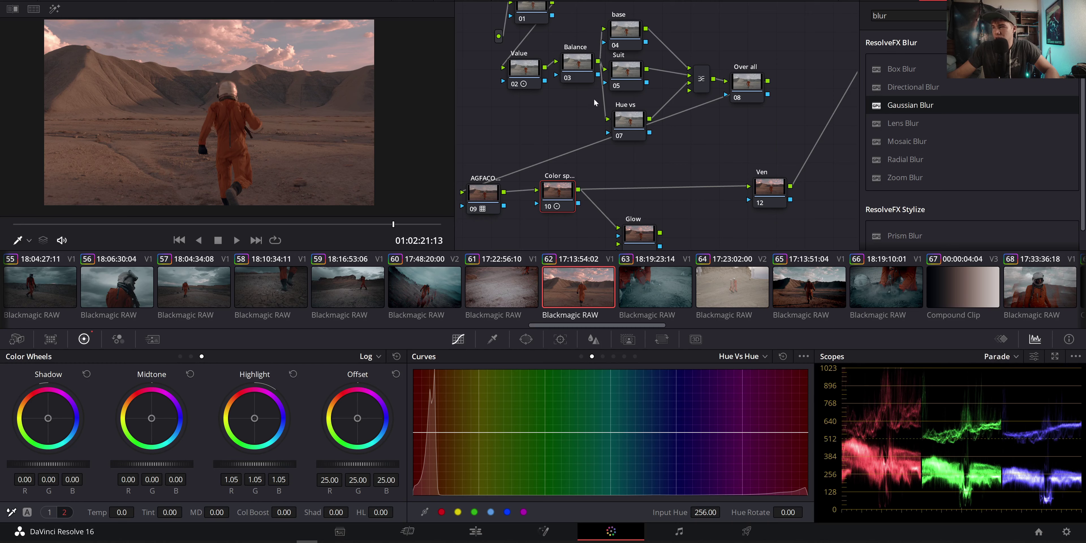
{"action": "scroll", "coordinate": [279, 36], "scroll_direction": "up", "scroll_amount": 4}
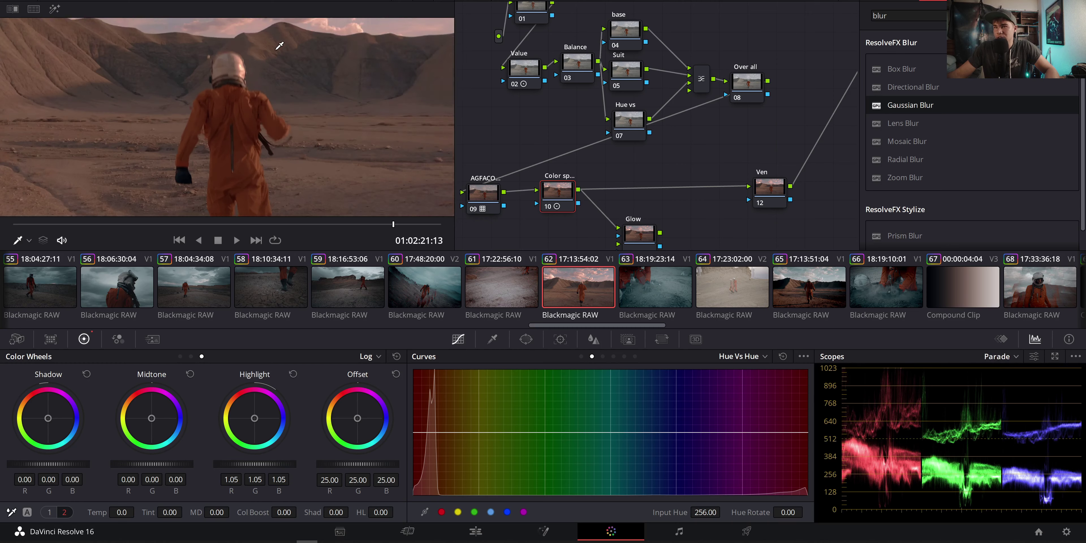
{"action": "scroll", "coordinate": [303, 32], "scroll_direction": "down", "scroll_amount": 4}
Move the Value node closer to the Balance node and set the Balance node's Temp to -580.0
{"action": "left_click_drag", "start_coordinate": [520, 68], "coordinate": [529, 64]}
{"action": "left_click", "coordinate": [567, 81]}
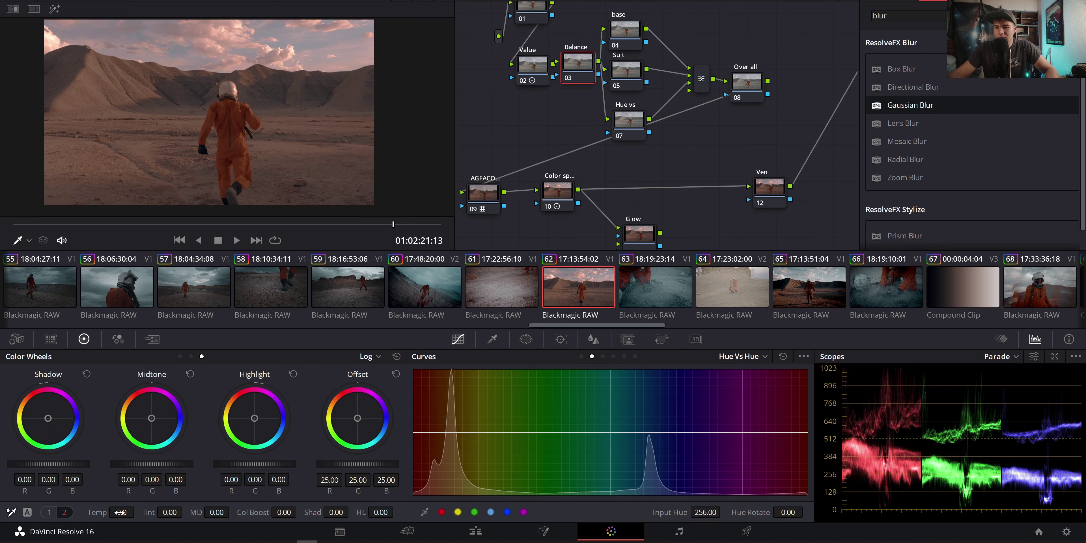
{"action": "left_click_drag", "start_coordinate": [120, 512], "coordinate": [90, 512]}
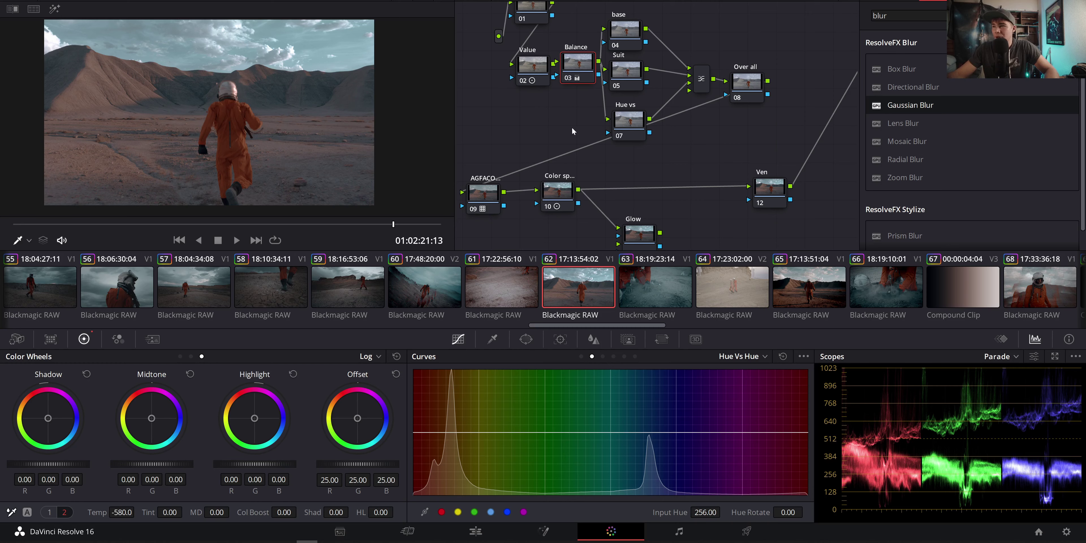
Set the Value node's Log Highlight to -0.04 and move the AGFACOLOR node 09 closer to node 10
{"action": "left_click", "coordinate": [535, 72]}
{"action": "left_click_drag", "start_coordinate": [256, 464], "coordinate": [262, 463]}
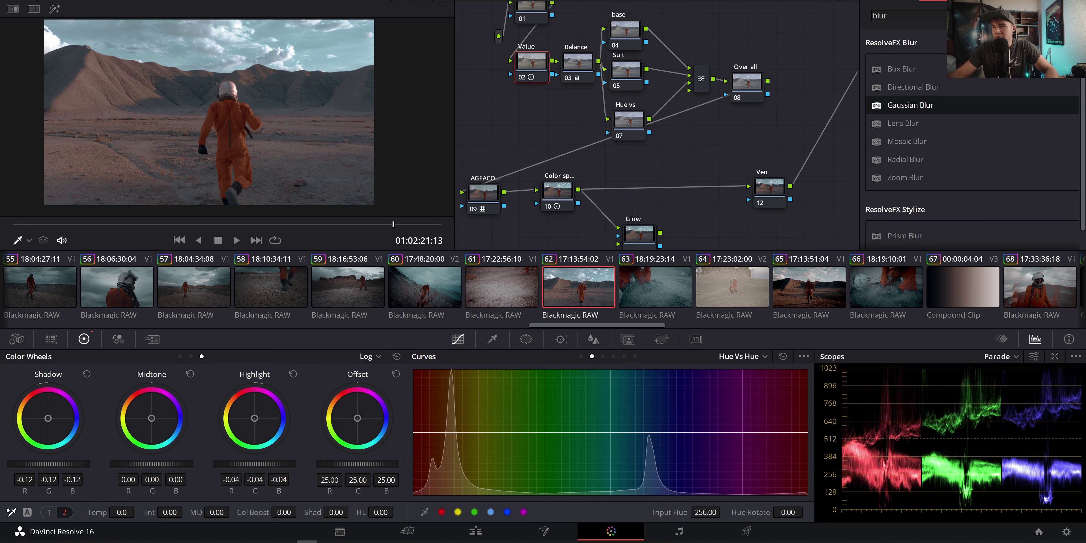
{"action": "mouse_move", "coordinate": [519, 62]}
{"action": "left_mouse_down"}
{"action": "mouse_move", "coordinate": [527, 72]}
{"action": "mouse_move", "coordinate": [517, 65]}
{"action": "left_mouse_up"}
{"action": "left_click_drag", "start_coordinate": [479, 197], "coordinate": [491, 194]}
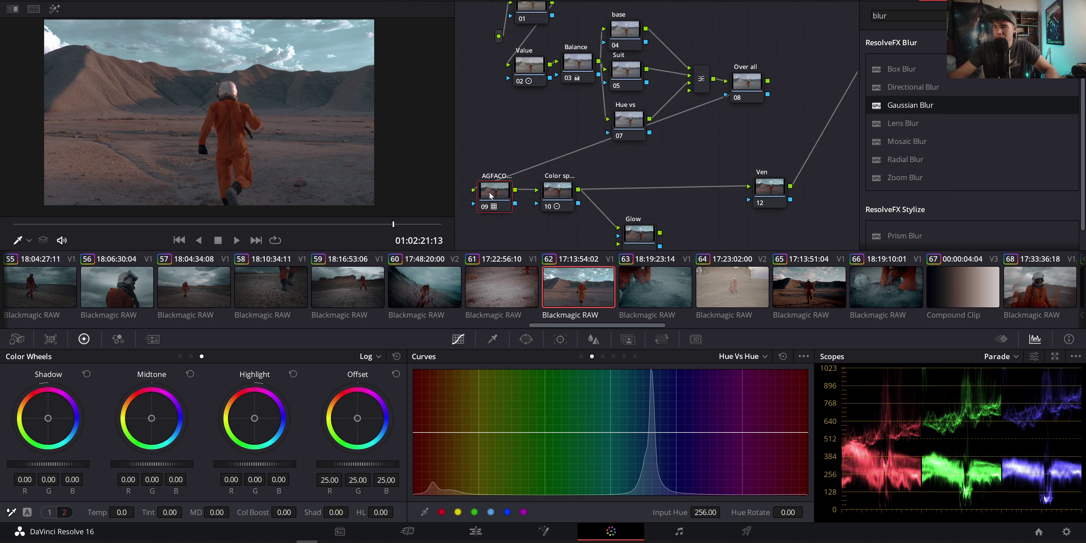
Review the Value and color space nodes, and set the AGFACOLOR node 09's Log Highlight to -0.05
{"action": "left_click_drag", "start_coordinate": [530, 69], "coordinate": [529, 72]}
{"action": "left_click", "coordinate": [557, 196]}
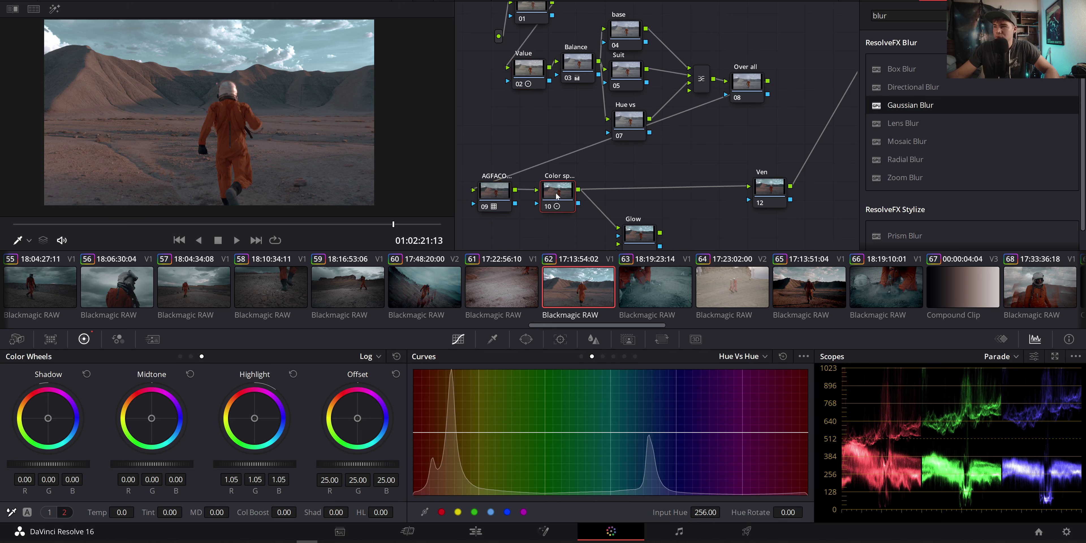
{"action": "left_click", "coordinate": [535, 77]}
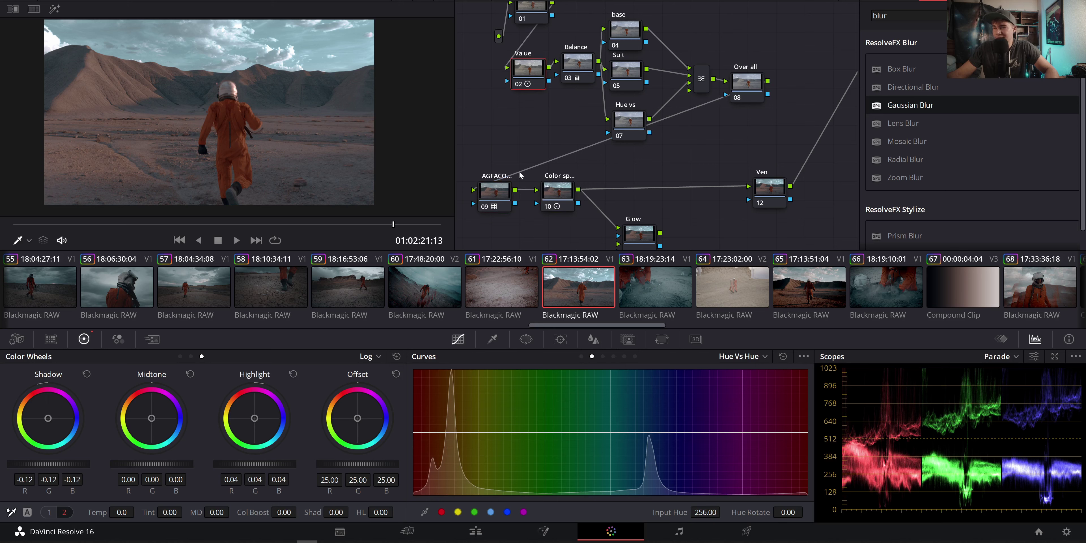
{"action": "left_click", "coordinate": [504, 205]}
{"action": "left_click_drag", "start_coordinate": [239, 469], "coordinate": [268, 465]}
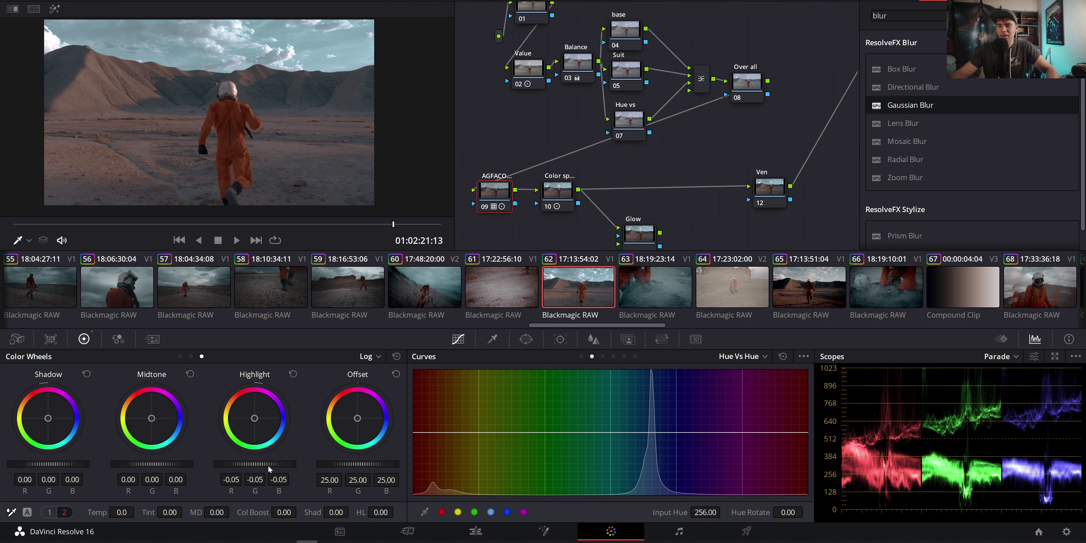
Connect the Over all node directly to the output and step through the Value, Balance, base, Suit and Hue vs nodes
{"action": "left_click_drag", "start_coordinate": [509, 155], "coordinate": [474, 150]}
{"action": "left_click_drag", "start_coordinate": [731, 77], "coordinate": [847, 31]}
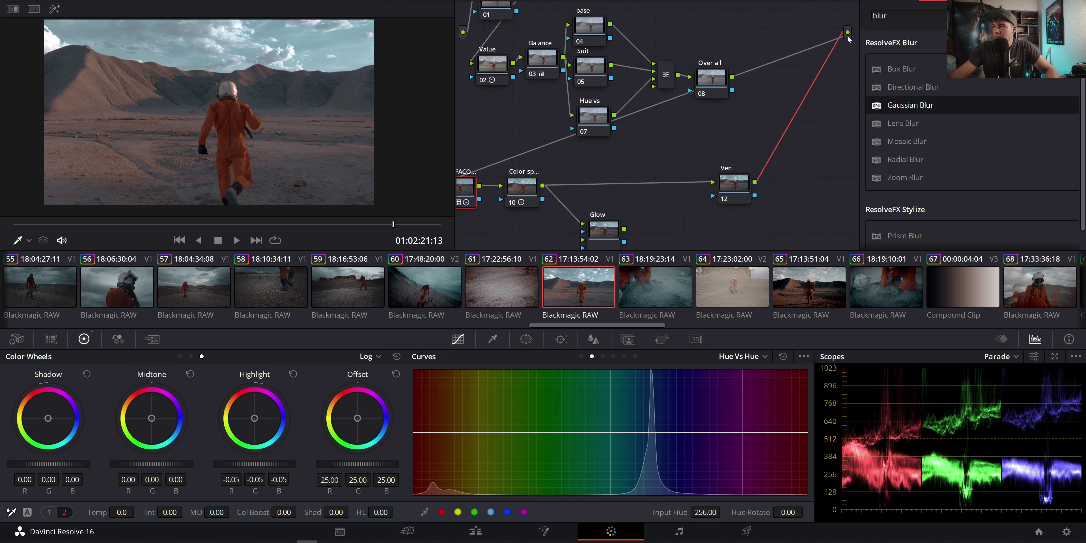
{"action": "left_click", "coordinate": [490, 63]}
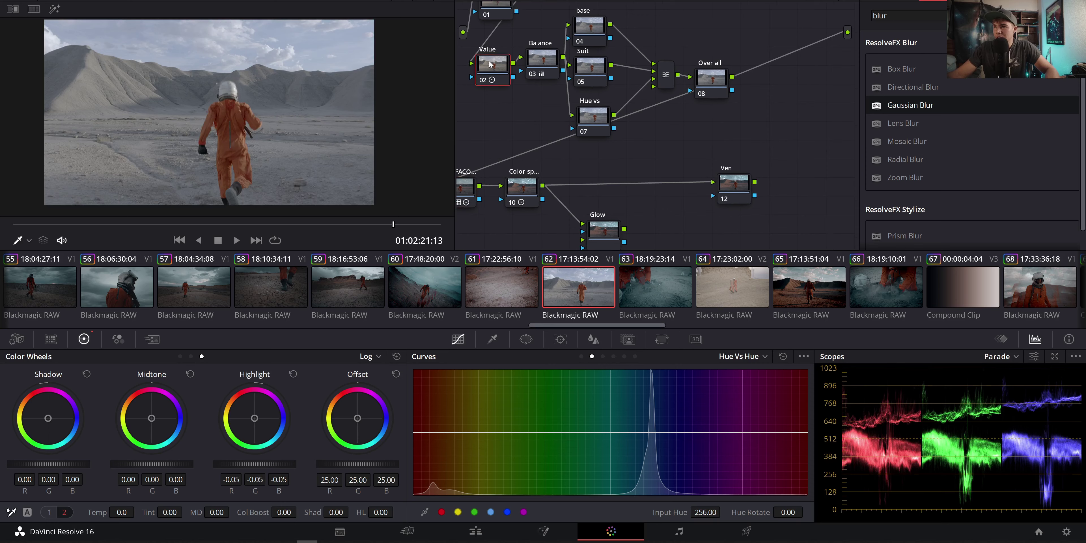
{"action": "left_click", "coordinate": [540, 59]}
{"action": "left_click", "coordinate": [589, 29]}
{"action": "left_click", "coordinate": [590, 68]}
{"action": "left_click", "coordinate": [592, 105]}
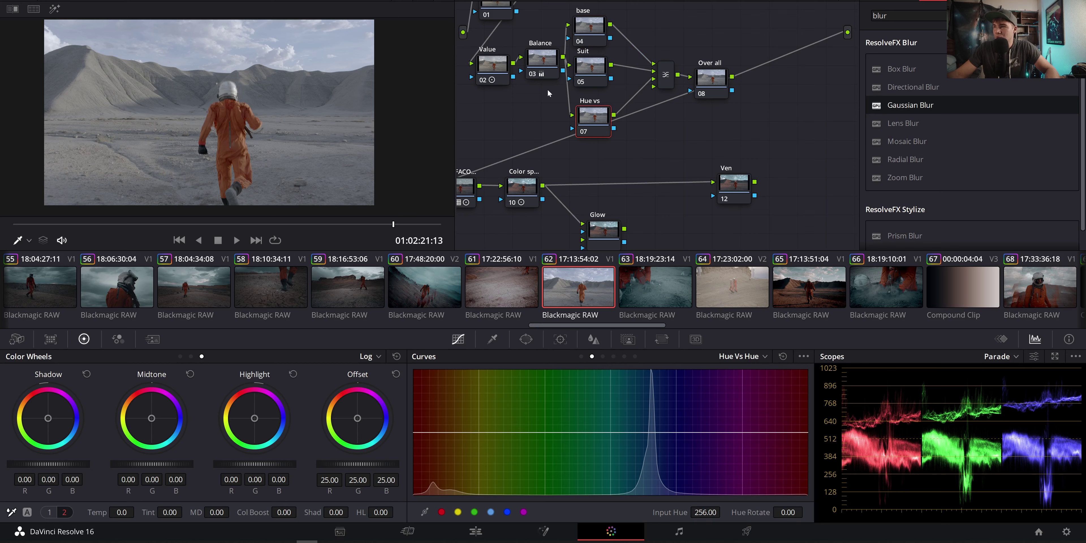
Reconnect the Ven node to the output in place of the Over all node
{"action": "left_click_drag", "start_coordinate": [547, 89], "coordinate": [572, 79]}
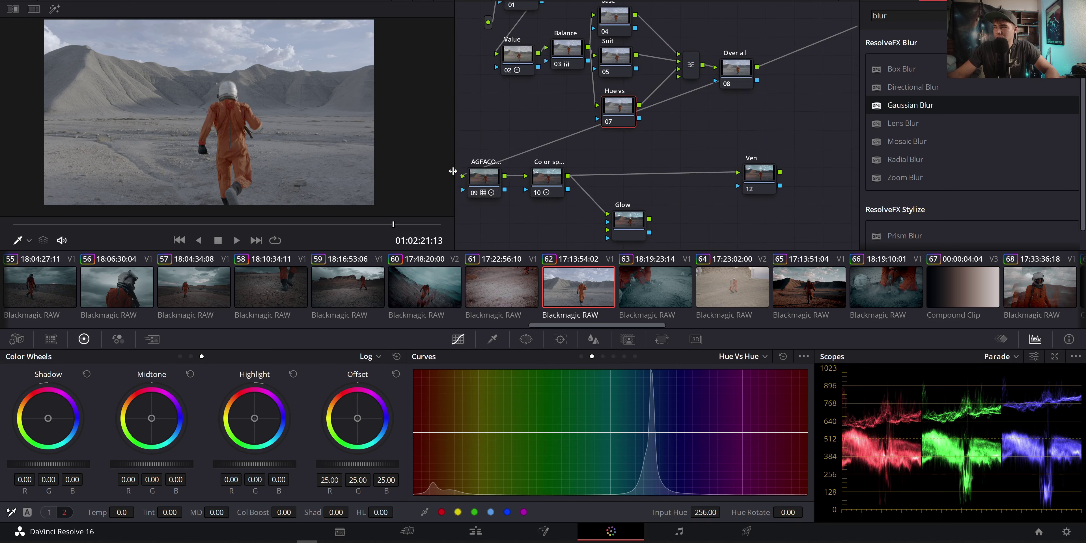
{"action": "left_click_drag", "start_coordinate": [740, 158], "coordinate": [652, 191]}
{"action": "left_click_drag", "start_coordinate": [772, 63], "coordinate": [786, 60]}
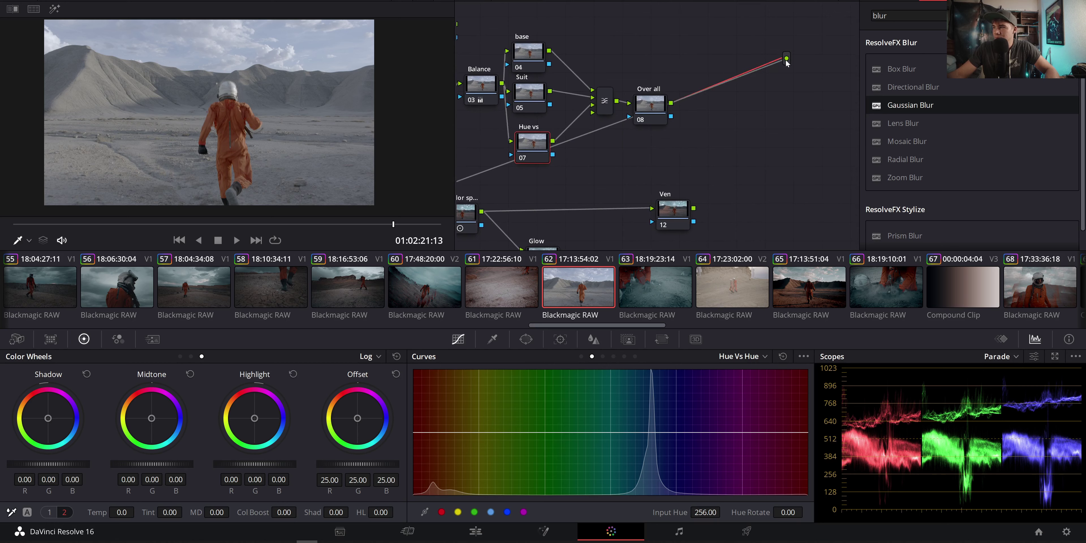
{"action": "left_click_drag", "start_coordinate": [693, 207], "coordinate": [861, 40]}
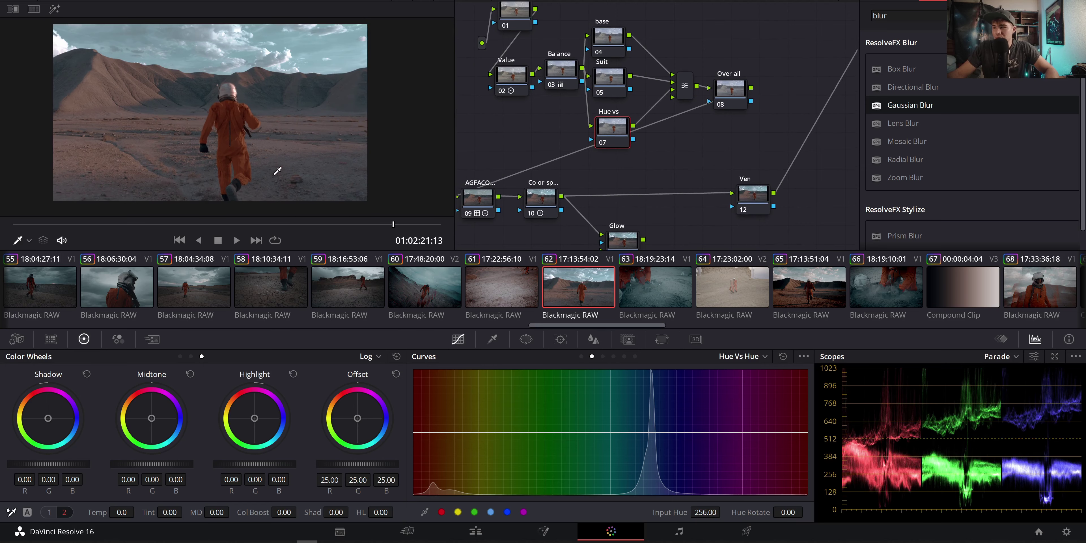
Adjust the Value node's Log Shadow and set the color space node 10's Log Shadow to -0.05
{"action": "scroll", "coordinate": [266, 161], "scroll_direction": "down", "scroll_amount": 1}
{"action": "left_click", "coordinate": [512, 80]}
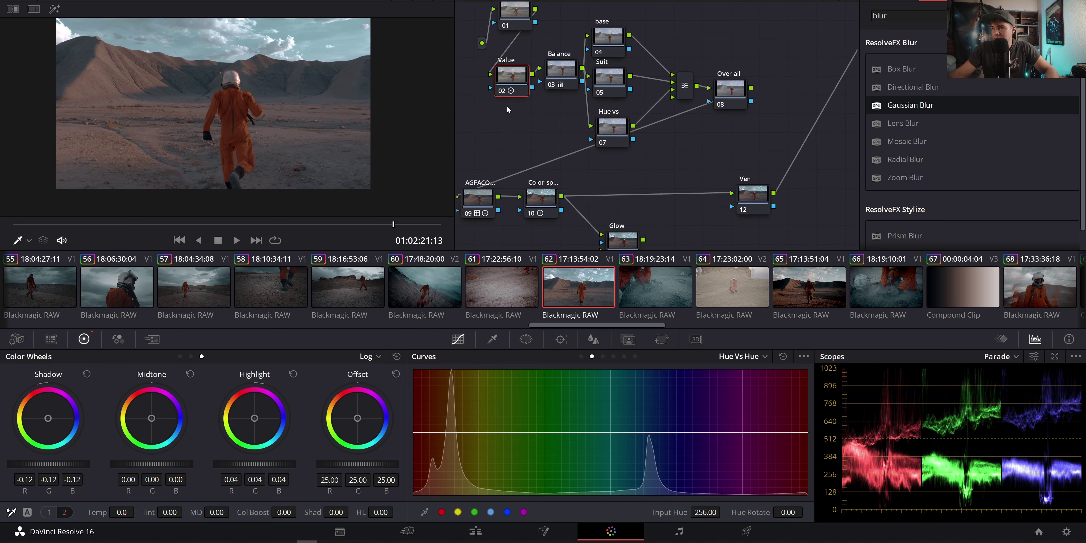
{"action": "left_click_drag", "start_coordinate": [524, 97], "coordinate": [549, 79]}
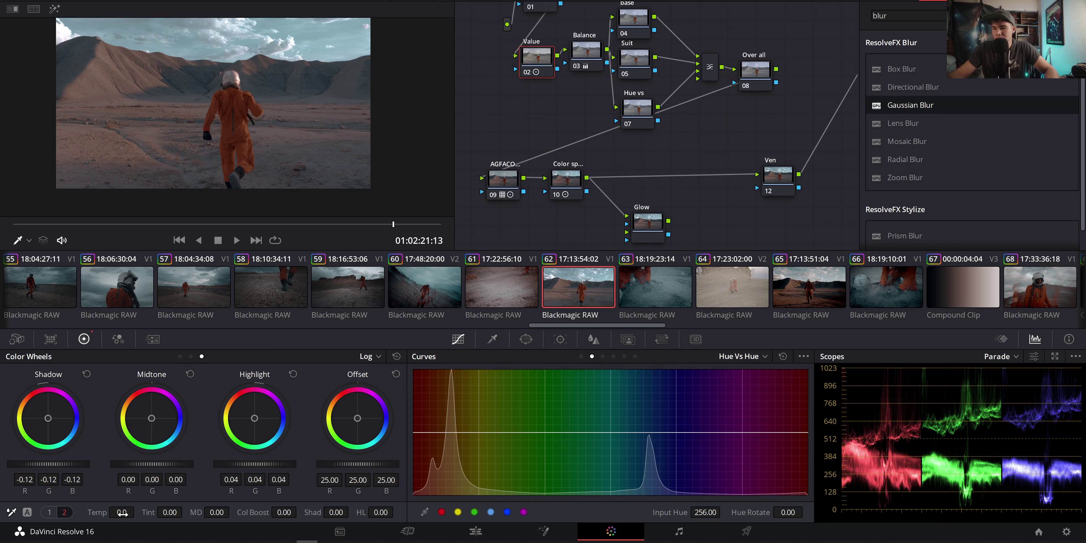
{"action": "left_click_drag", "start_coordinate": [49, 464], "coordinate": [26, 467]}
{"action": "left_click", "coordinate": [550, 195]}
{"action": "mouse_move", "coordinate": [48, 464]}
{"action": "left_mouse_down"}
{"action": "mouse_move", "coordinate": [10, 464]}
{"action": "mouse_move", "coordinate": [46, 464]}
{"action": "left_mouse_up"}
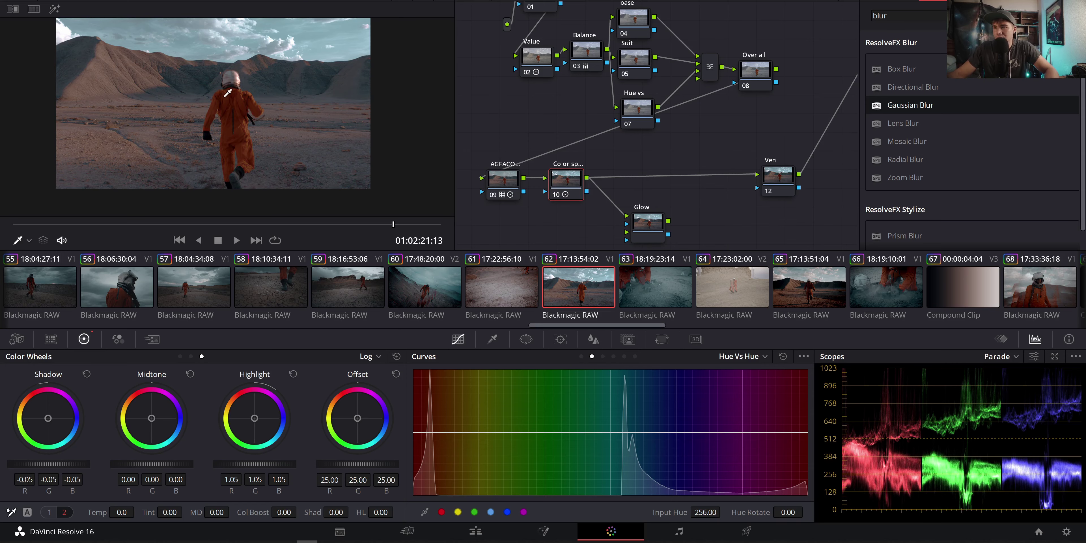
Examine the hillside shadows, the ridge edge against the sky and the astronaut's helmet up close
{"action": "scroll", "coordinate": [119, 151], "scroll_direction": "up", "scroll_amount": 5}
{"action": "left_click_drag", "start_coordinate": [342, 113], "coordinate": [615, 154]}
{"action": "left_click_drag", "start_coordinate": [242, 92], "coordinate": [653, 443]}
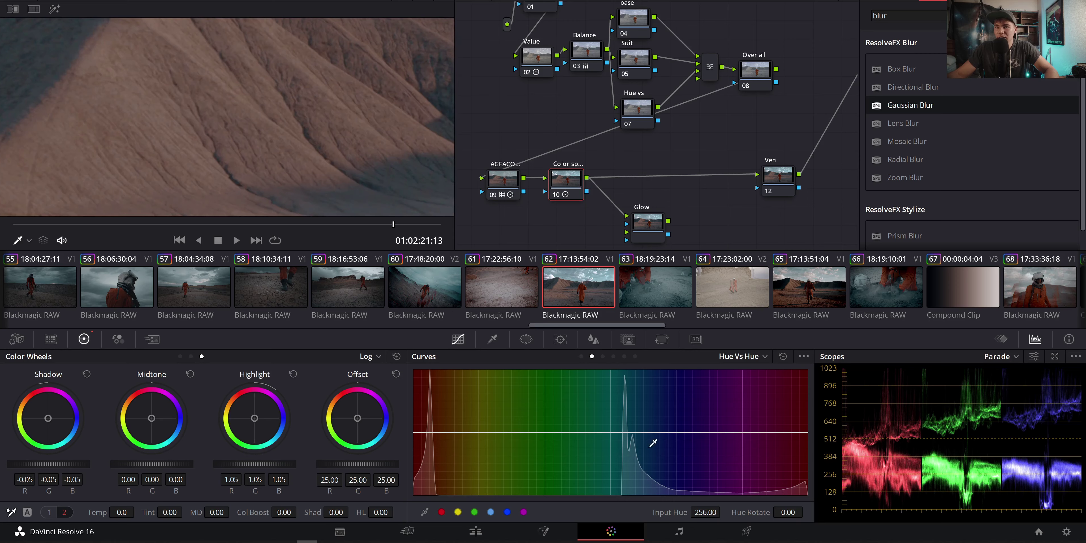
{"action": "scroll", "coordinate": [174, 94], "scroll_direction": "up", "scroll_amount": 3}
{"action": "left_click_drag", "start_coordinate": [175, 95], "coordinate": [429, 184]}
{"action": "left_click_drag", "start_coordinate": [356, 104], "coordinate": [176, 256]}
{"action": "scroll", "coordinate": [199, 102], "scroll_direction": "down", "scroll_amount": 6}
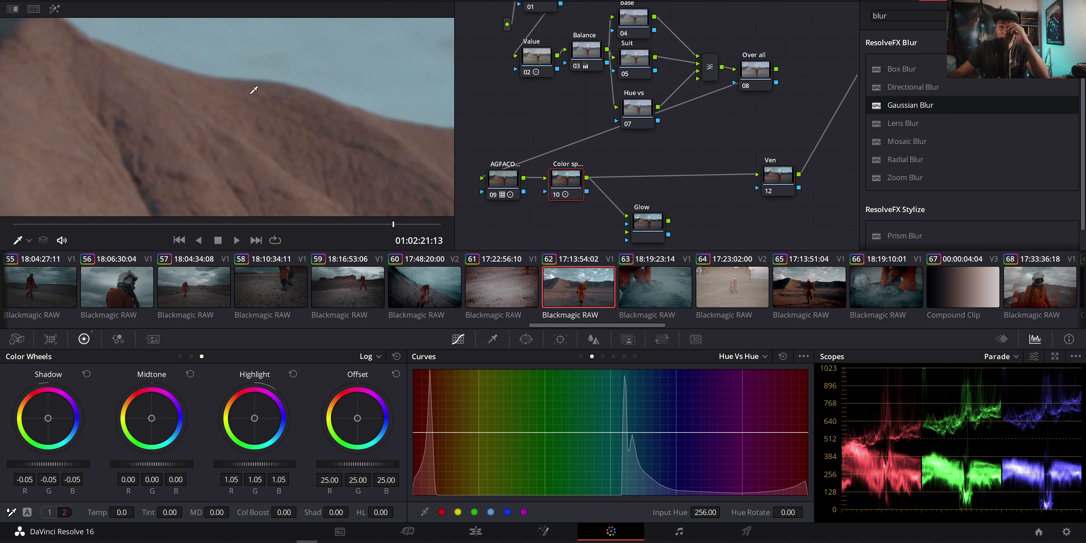
{"action": "scroll", "coordinate": [238, 100], "scroll_direction": "down", "scroll_amount": 5}
{"action": "left_click_drag", "start_coordinate": [178, 117], "coordinate": [46, 127]}
{"action": "left_click_drag", "start_coordinate": [391, 181], "coordinate": [249, 126]}
{"action": "left_click_drag", "start_coordinate": [379, 177], "coordinate": [254, 158]}
{"action": "left_click_drag", "start_coordinate": [336, 210], "coordinate": [335, 138]}
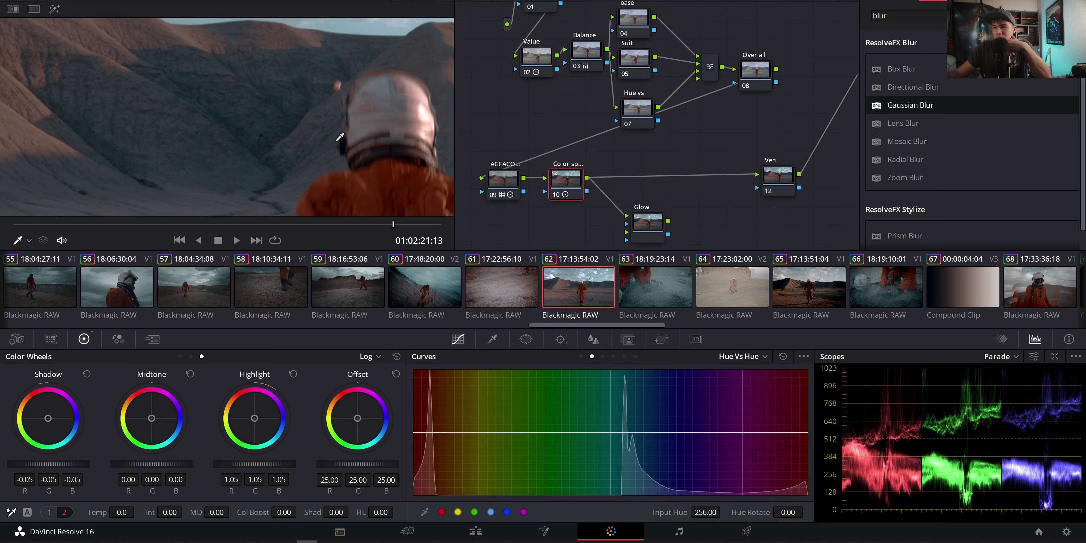
Inspect the edges and color of the orange suit against the ground, both up close and in the full frame
{"action": "scroll", "coordinate": [339, 134], "scroll_direction": "up", "scroll_amount": 4}
{"action": "scroll", "coordinate": [351, 103], "scroll_direction": "up", "scroll_amount": 3}
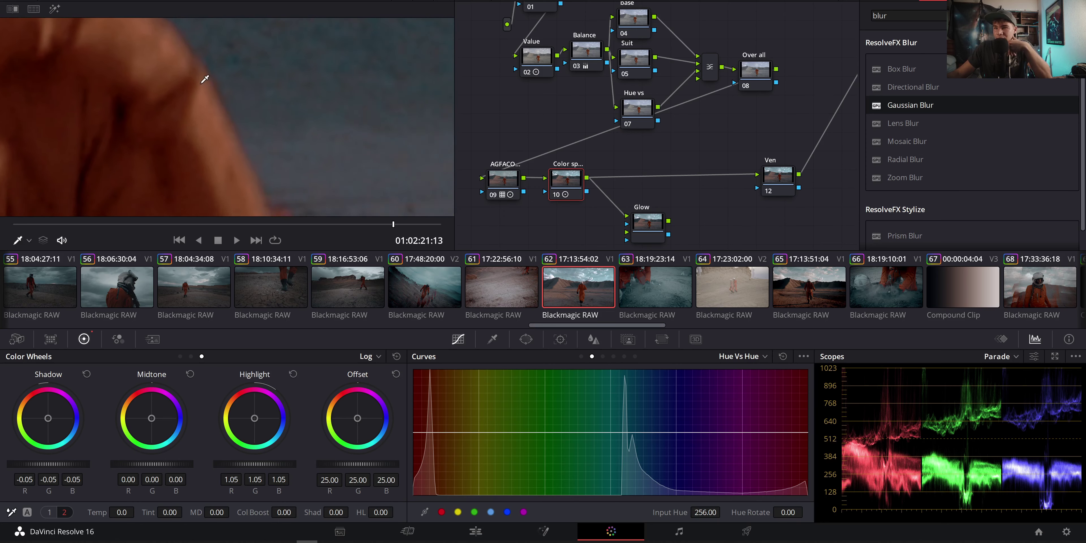
{"action": "scroll", "coordinate": [241, 96], "scroll_direction": "up", "scroll_amount": 2}
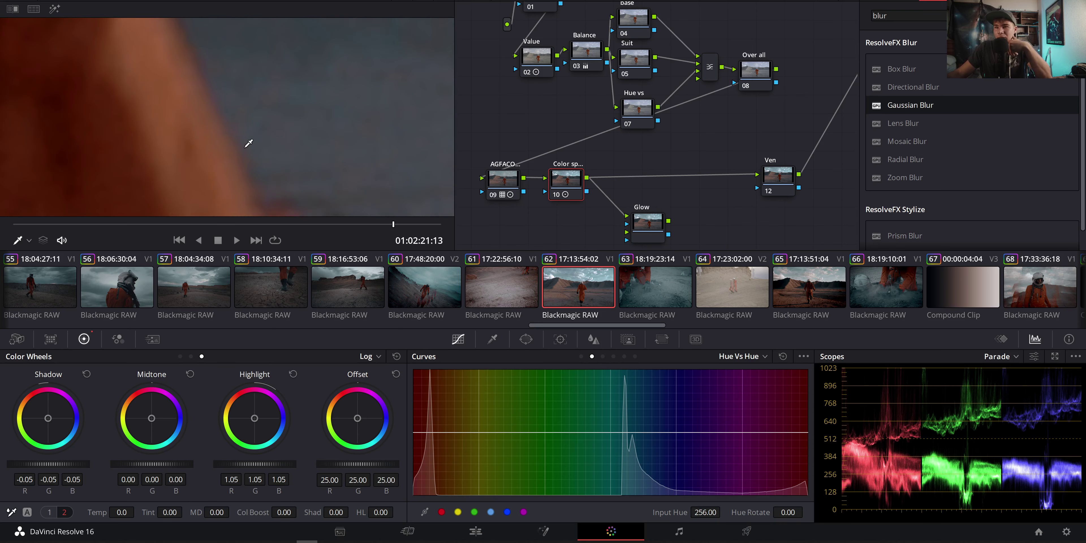
{"action": "scroll", "coordinate": [251, 160], "scroll_direction": "down", "scroll_amount": 6}
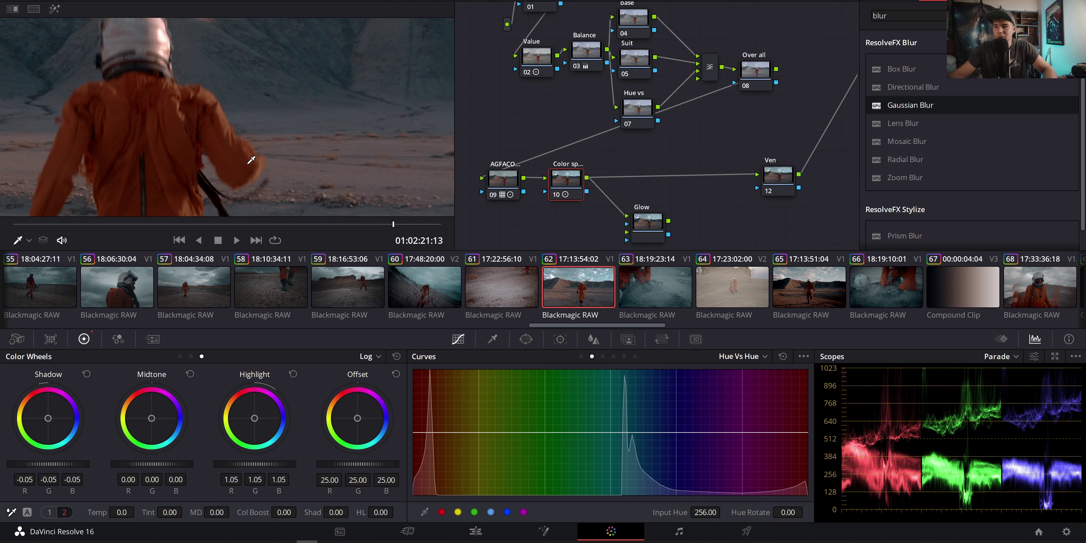
{"action": "scroll", "coordinate": [290, 117], "scroll_direction": "down", "scroll_amount": 5}
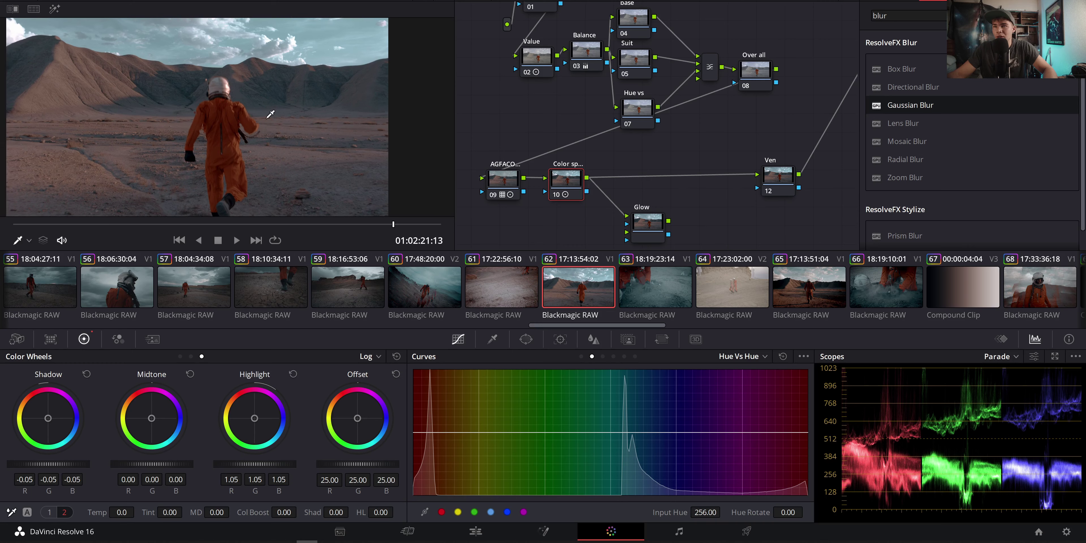
{"action": "scroll", "coordinate": [352, 116], "scroll_direction": "up", "scroll_amount": 8}
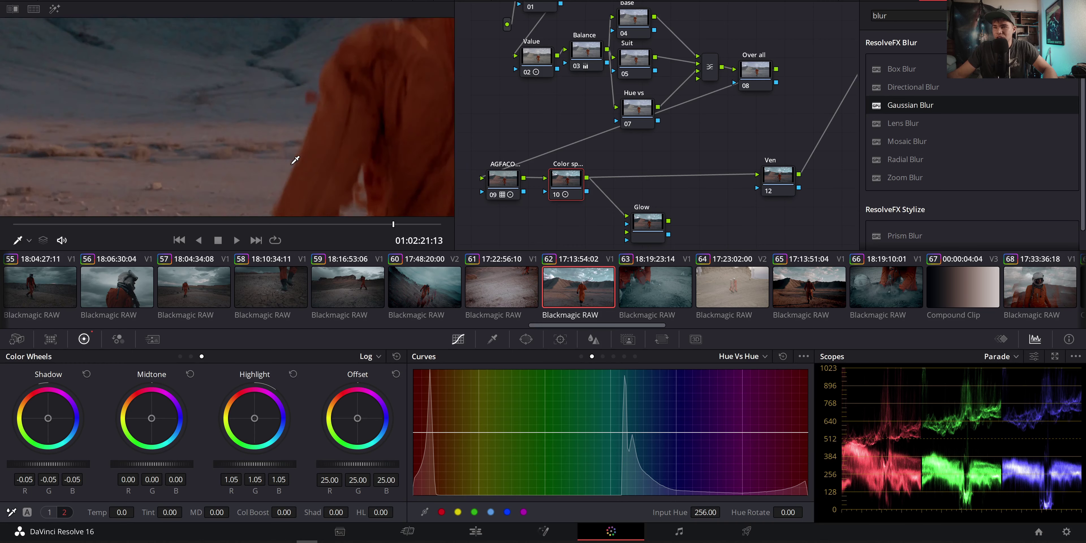
{"action": "left_click_drag", "start_coordinate": [308, 136], "coordinate": [257, 105]}
{"action": "left_click_drag", "start_coordinate": [344, 181], "coordinate": [94, 29]}
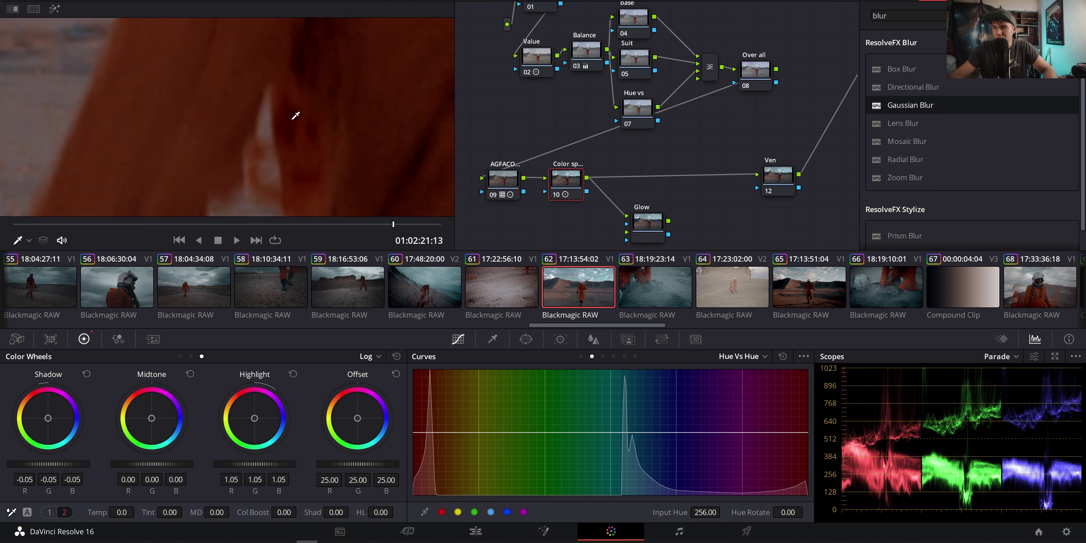
{"action": "scroll", "coordinate": [251, 96], "scroll_direction": "down", "scroll_amount": 6}
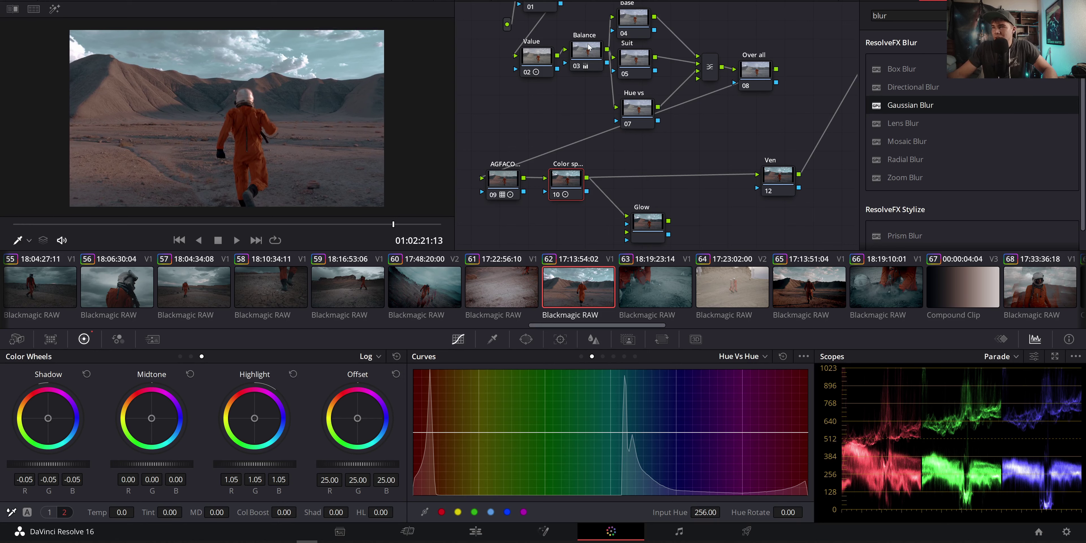
Set the Balance node's Temp to -900.0 and the color space node 10's Log Highlight to 0.88
{"action": "left_click_drag", "start_coordinate": [588, 47], "coordinate": [592, 54]}
{"action": "left_click_drag", "start_coordinate": [125, 510], "coordinate": [116, 512]}
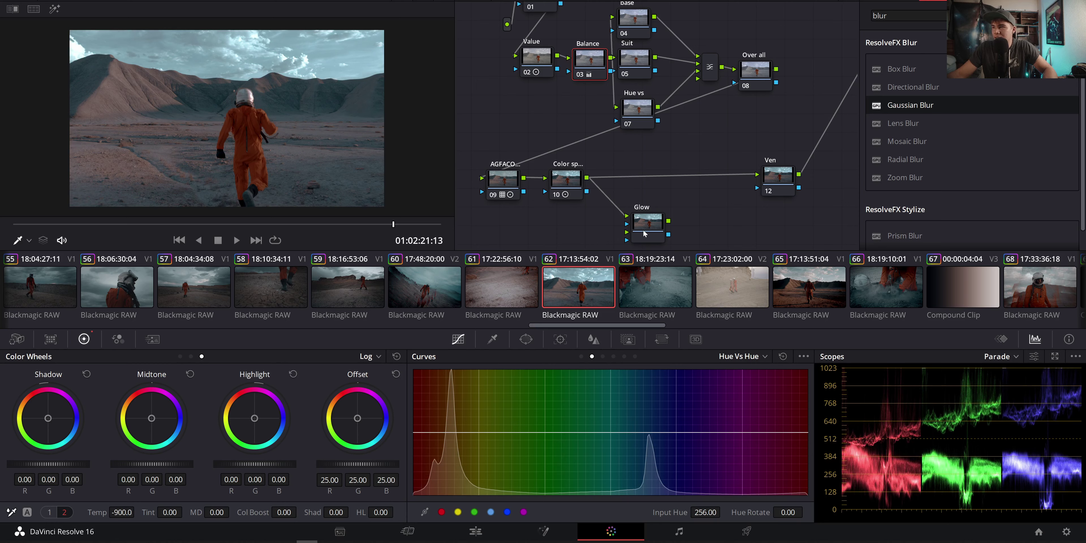
{"action": "left_click", "coordinate": [566, 179]}
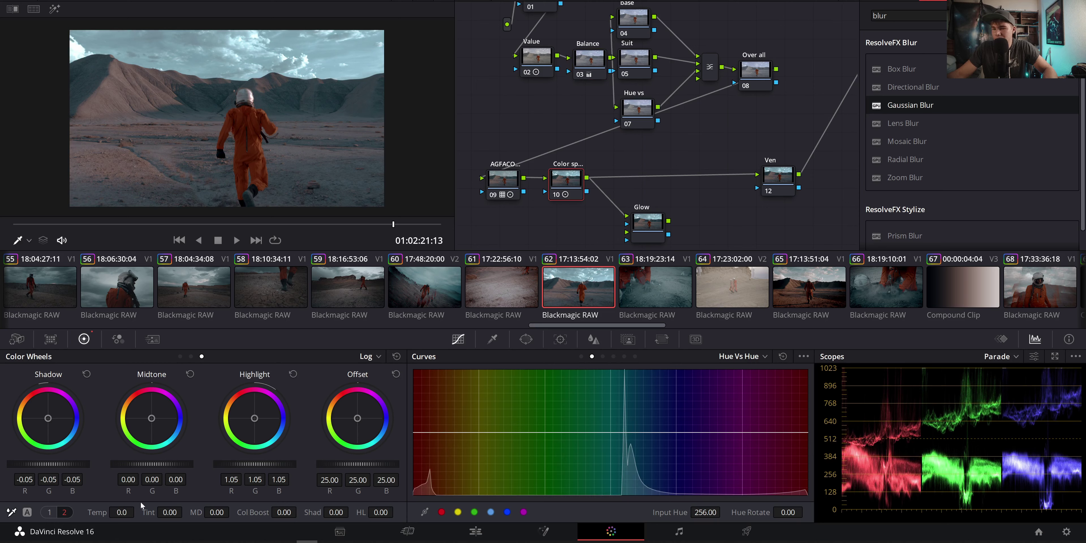
{"action": "mouse_move", "coordinate": [266, 464]}
{"action": "left_mouse_down"}
{"action": "mouse_move", "coordinate": [240, 463]}
{"action": "mouse_move", "coordinate": [252, 464]}
{"action": "left_mouse_up"}
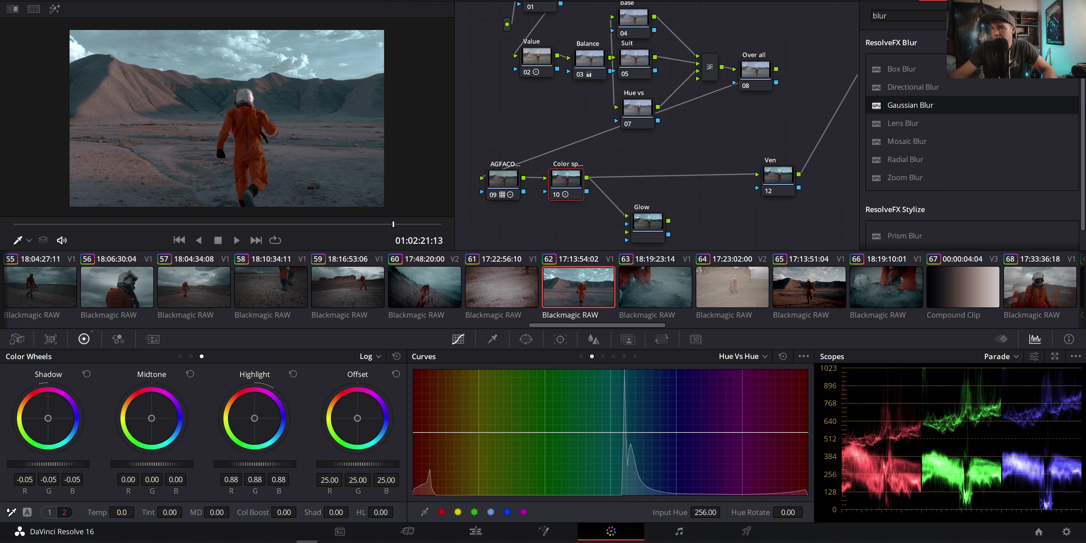
Try ISO 400 and 640 in the clip's Camera Raw settings and restore the ISO to 800
{"action": "left_click_drag", "start_coordinate": [510, 120], "coordinate": [466, 120]}
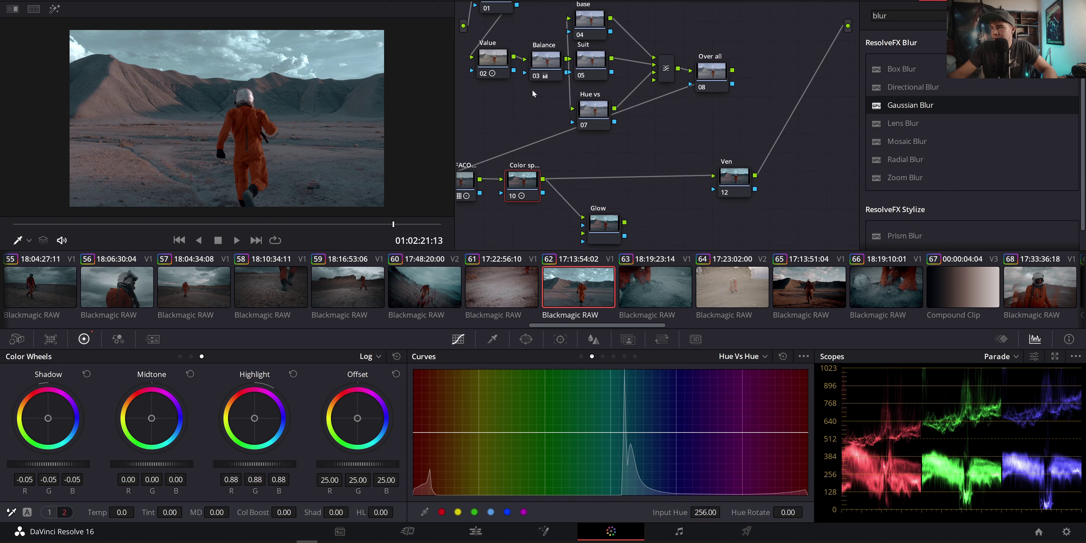
{"action": "left_click", "coordinate": [484, 60]}
{"action": "left_click", "coordinate": [17, 339]}
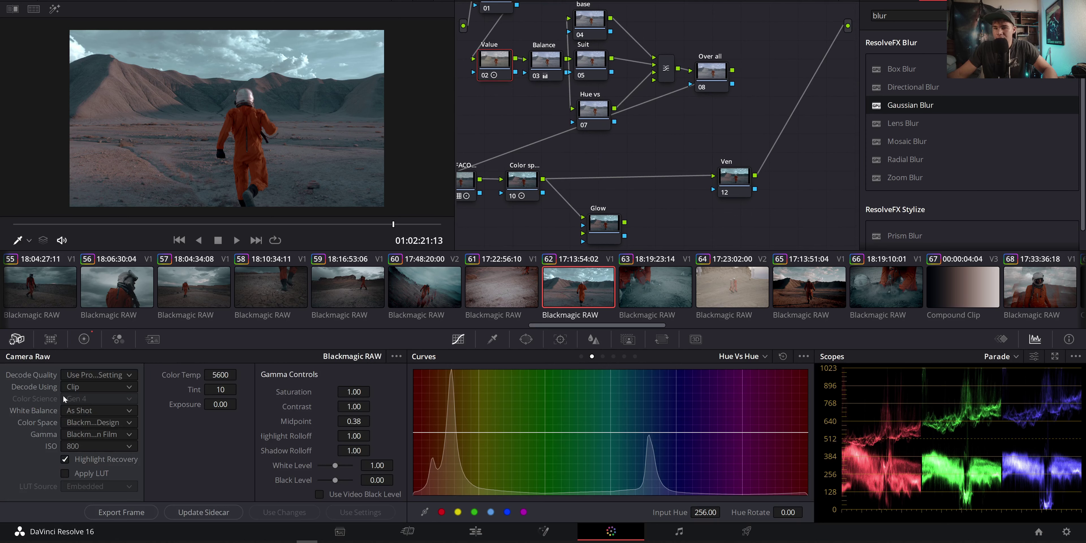
{"action": "left_click", "coordinate": [81, 445]}
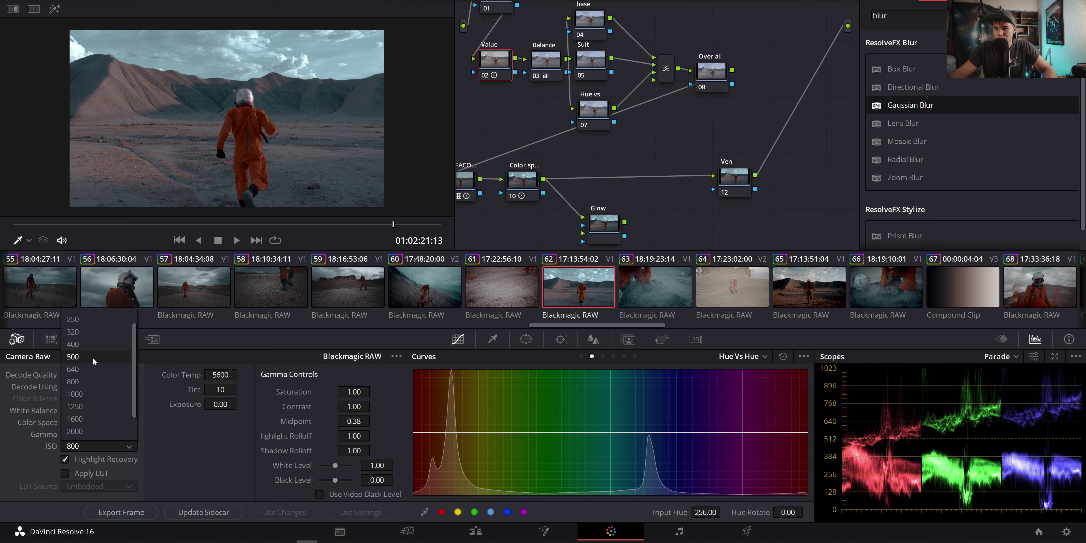
{"action": "left_click", "coordinate": [93, 344]}
{"action": "left_click", "coordinate": [93, 441]}
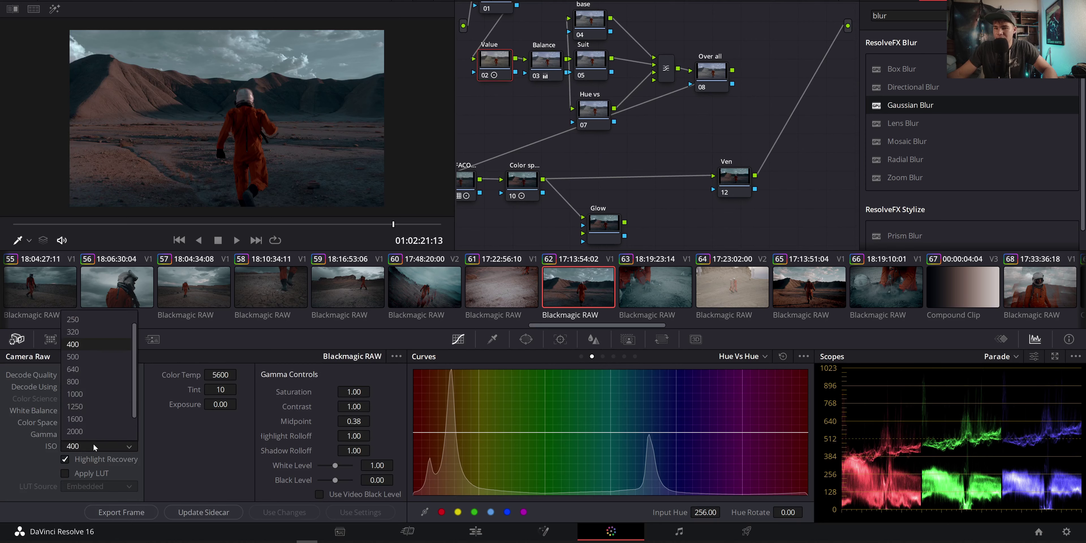
{"action": "left_click", "coordinate": [95, 369]}
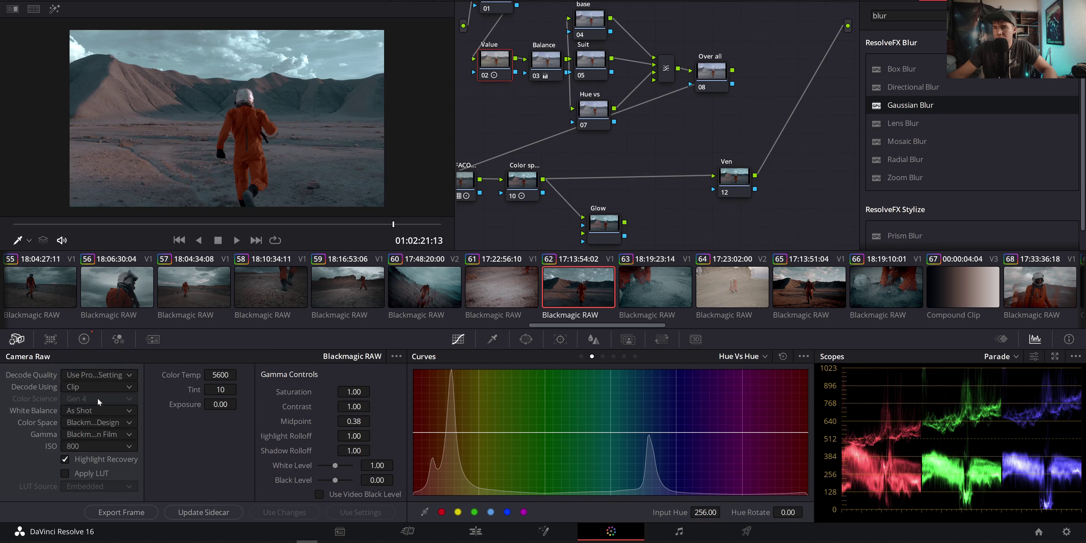
{"action": "left_click", "coordinate": [96, 443]}
{"action": "left_click", "coordinate": [88, 357]}
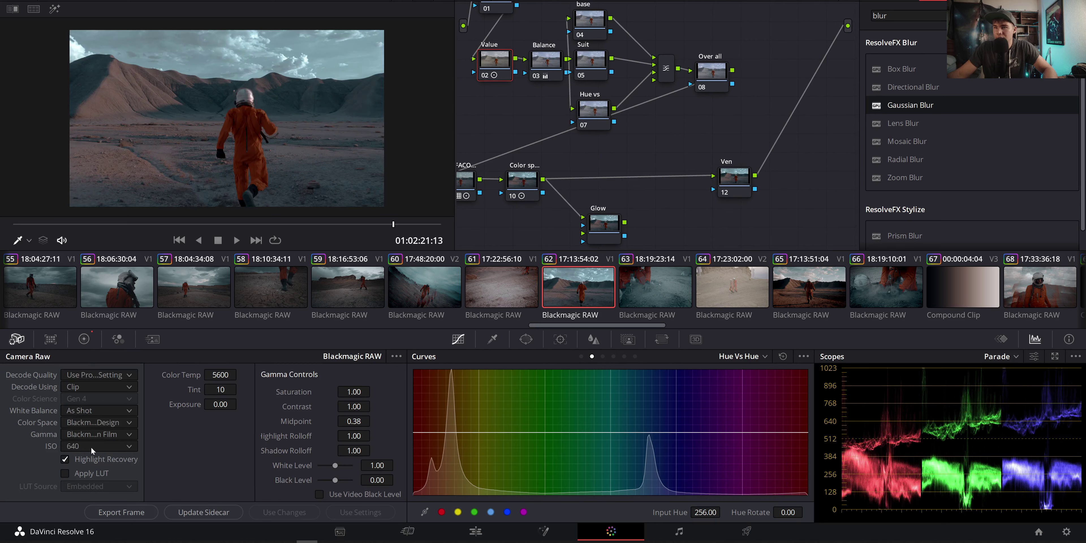
{"action": "left_click", "coordinate": [92, 446]}
{"action": "left_click", "coordinate": [100, 358]}
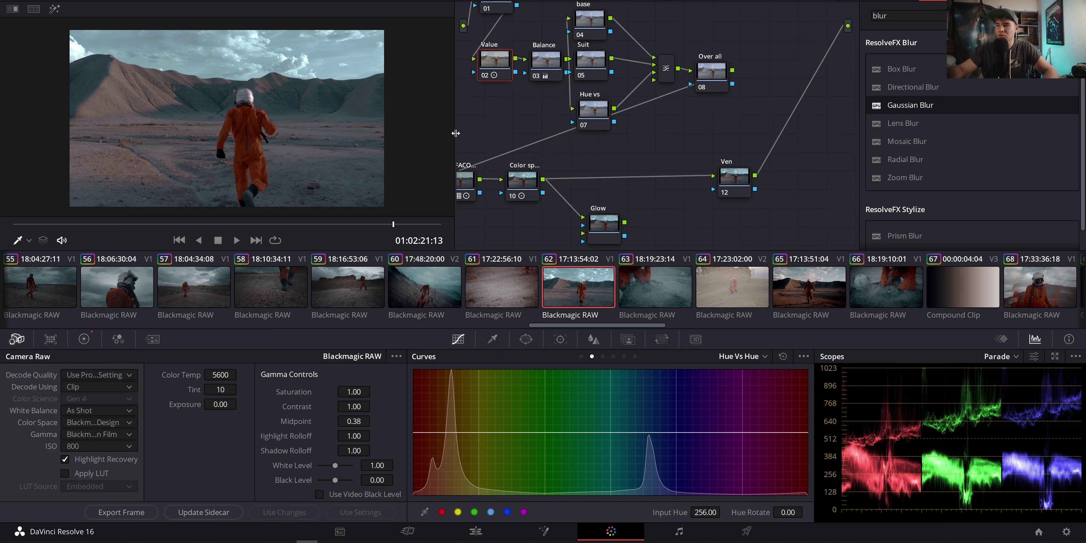
Rearrange the Balance, Hue vs, Suit and base nodes into a tidier layout around the parallel branch
{"action": "left_click_drag", "start_coordinate": [545, 64], "coordinate": [538, 75]}
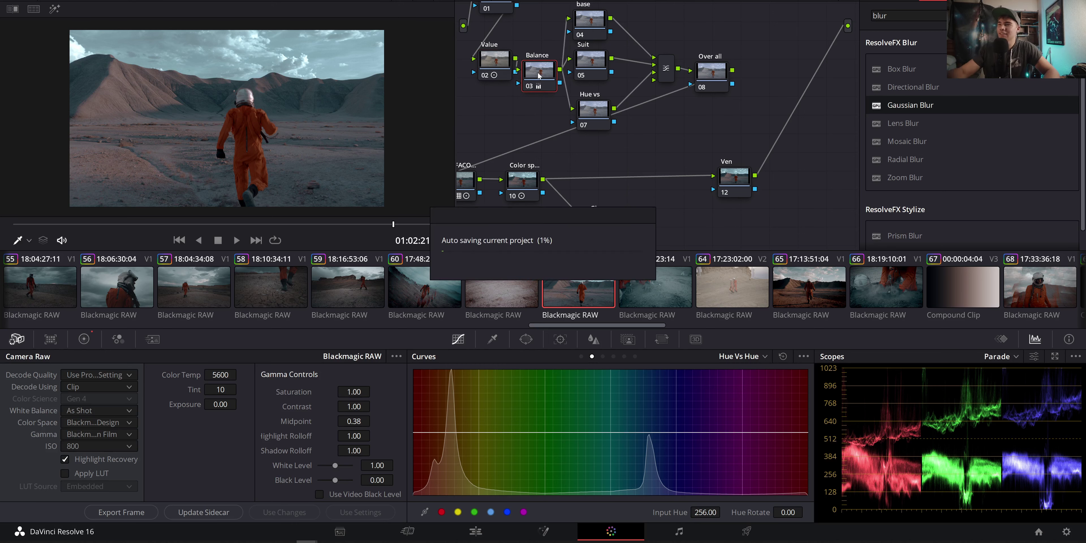
{"action": "left_click_drag", "start_coordinate": [594, 110], "coordinate": [597, 107]}
{"action": "left_click_drag", "start_coordinate": [589, 48], "coordinate": [602, 57]}
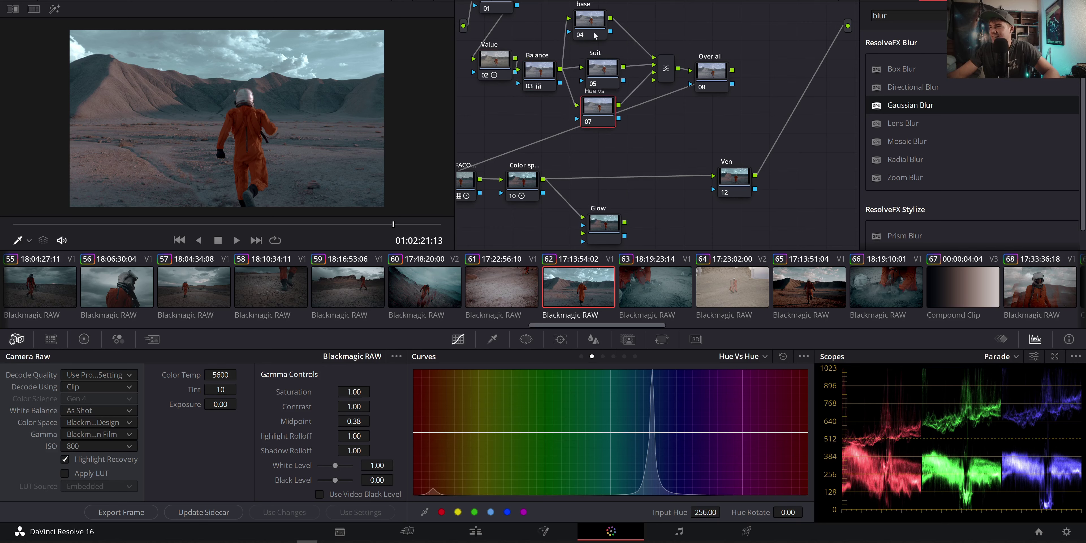
{"action": "left_click_drag", "start_coordinate": [591, 22], "coordinate": [606, 29]}
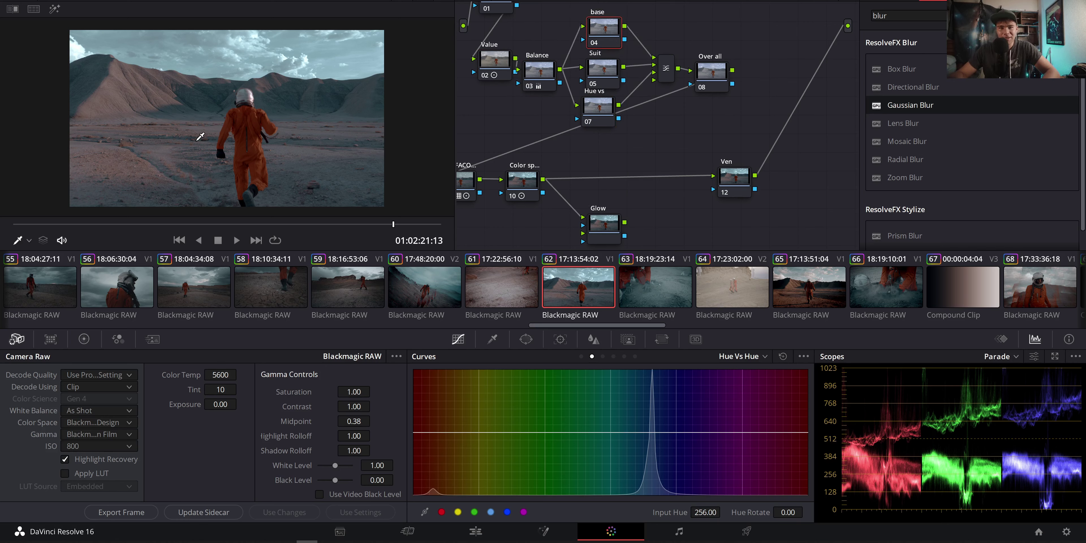
Sample the astronaut's orange suit with the HSL Qualifier on the Suit node, nudging that node within the parallel branch
{"action": "left_click", "coordinate": [594, 71]}
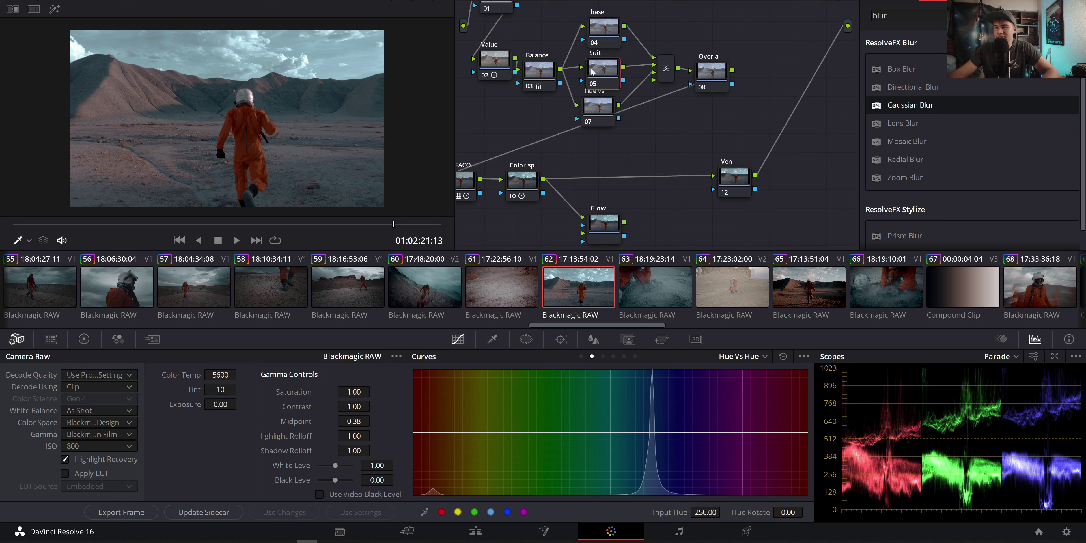
{"action": "left_click", "coordinate": [491, 342]}
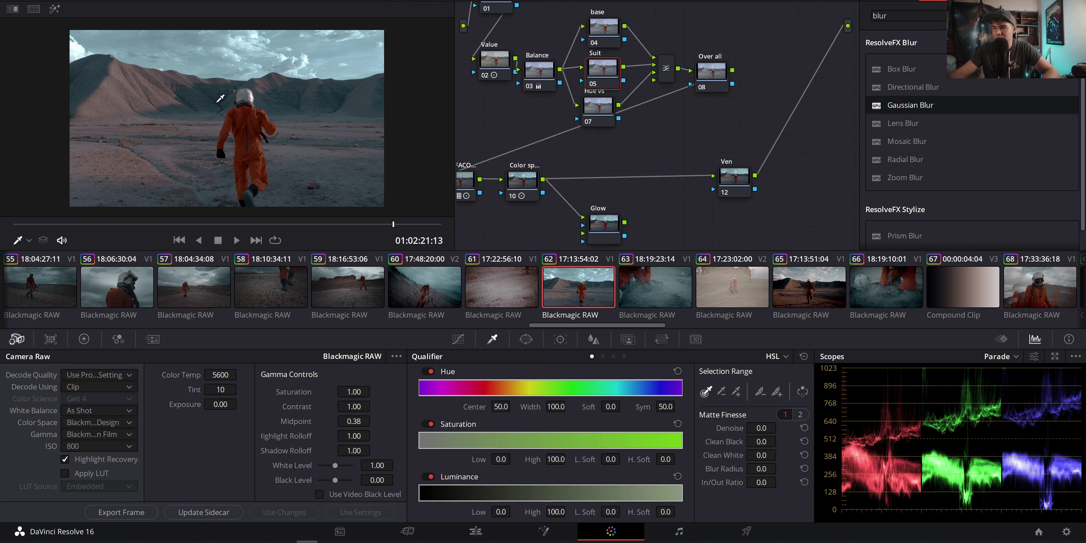
{"action": "left_click_drag", "start_coordinate": [591, 67], "coordinate": [606, 33]}
{"action": "left_click_drag", "start_coordinate": [603, 78], "coordinate": [604, 69]}
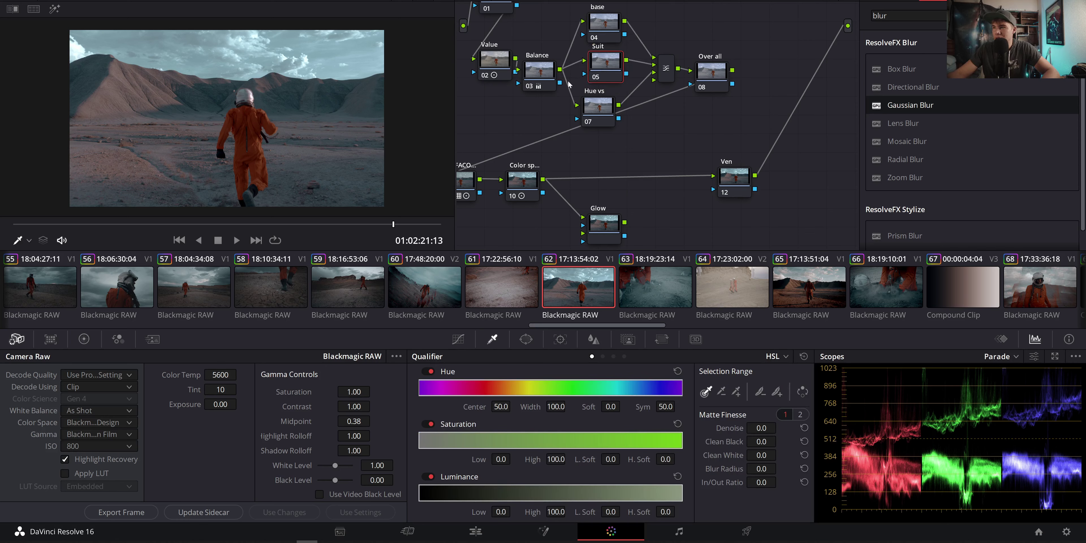
{"action": "left_click", "coordinate": [257, 121]}
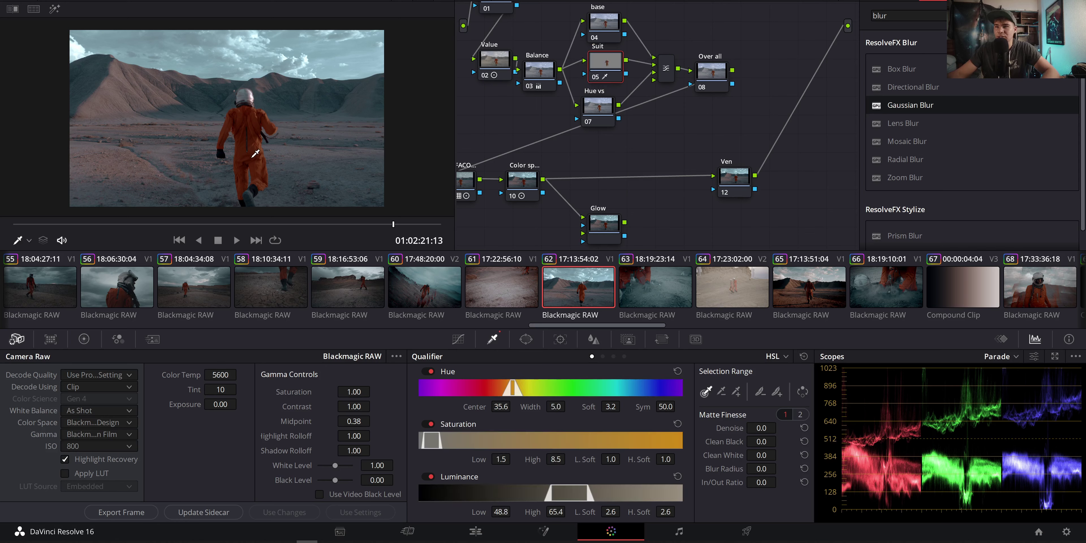
{"action": "left_click", "coordinate": [252, 117]}
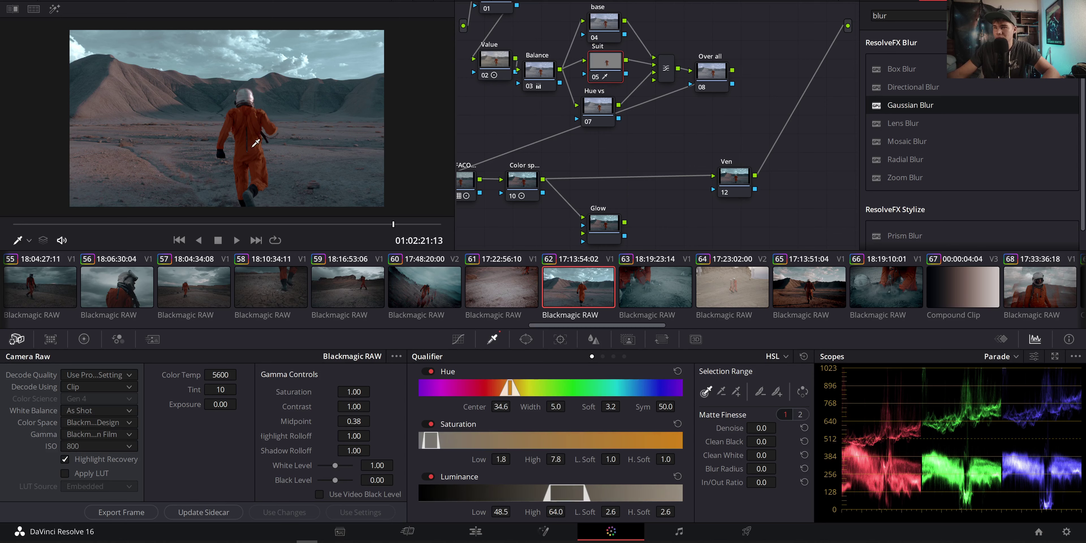
Turn on the highlighted matte view and resample the orange across the suit's back to refine the key
{"action": "key", "text": "shift+h"}
{"action": "left_click_drag", "start_coordinate": [252, 143], "coordinate": [257, 153]}
{"action": "scroll", "coordinate": [257, 152], "scroll_direction": "up", "scroll_amount": 8}
{"action": "scroll", "coordinate": [278, 126], "scroll_direction": "up", "scroll_amount": 3}
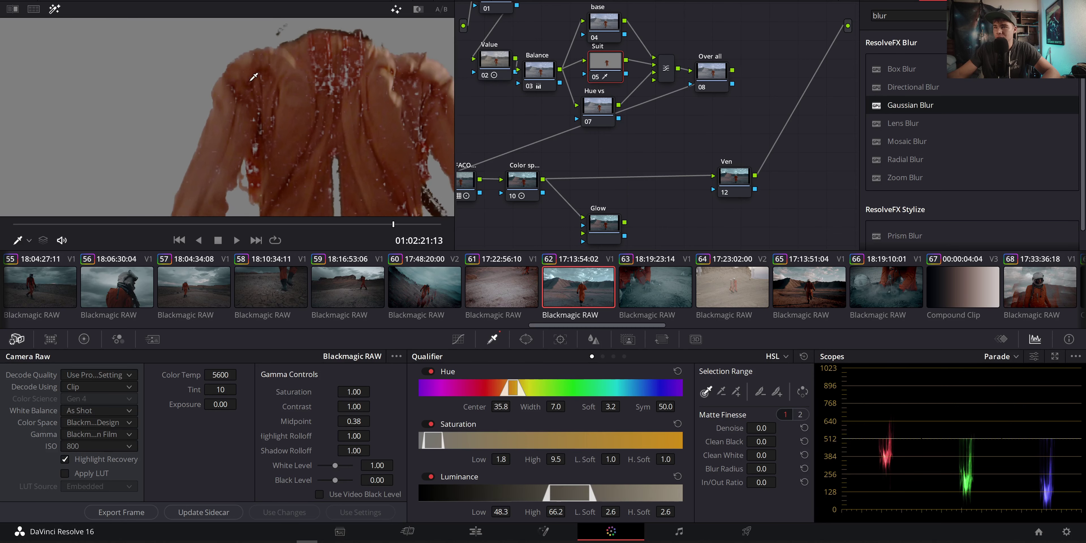
{"action": "left_click", "coordinate": [308, 104]}
{"action": "mouse_move", "coordinate": [308, 103]}
{"action": "left_mouse_down"}
{"action": "mouse_move", "coordinate": [327, 58]}
{"action": "mouse_move", "coordinate": [307, 67]}
{"action": "mouse_move", "coordinate": [321, 44]}
{"action": "left_mouse_up"}
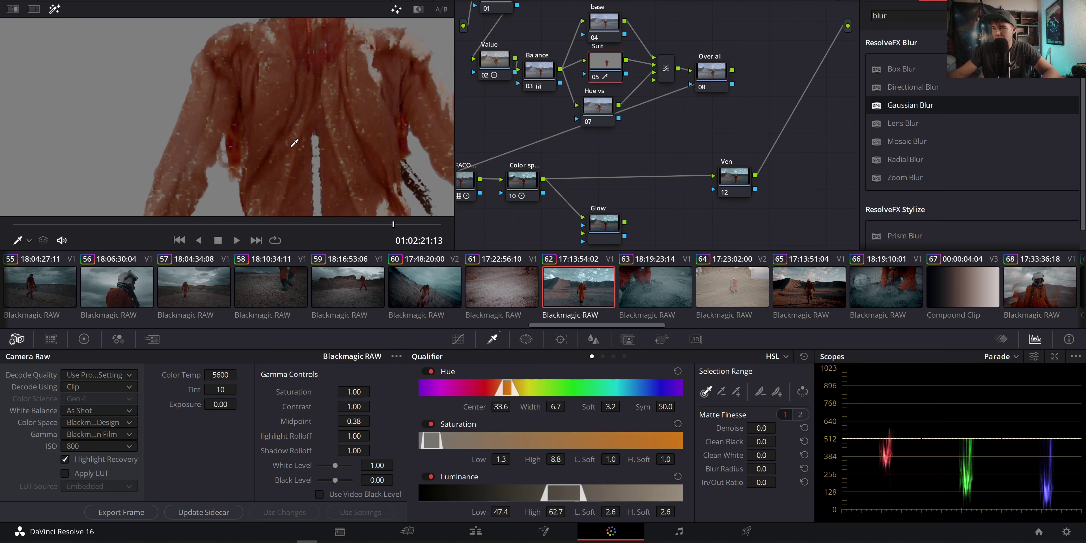
{"action": "scroll", "coordinate": [311, 108], "scroll_direction": "down", "scroll_amount": 5}
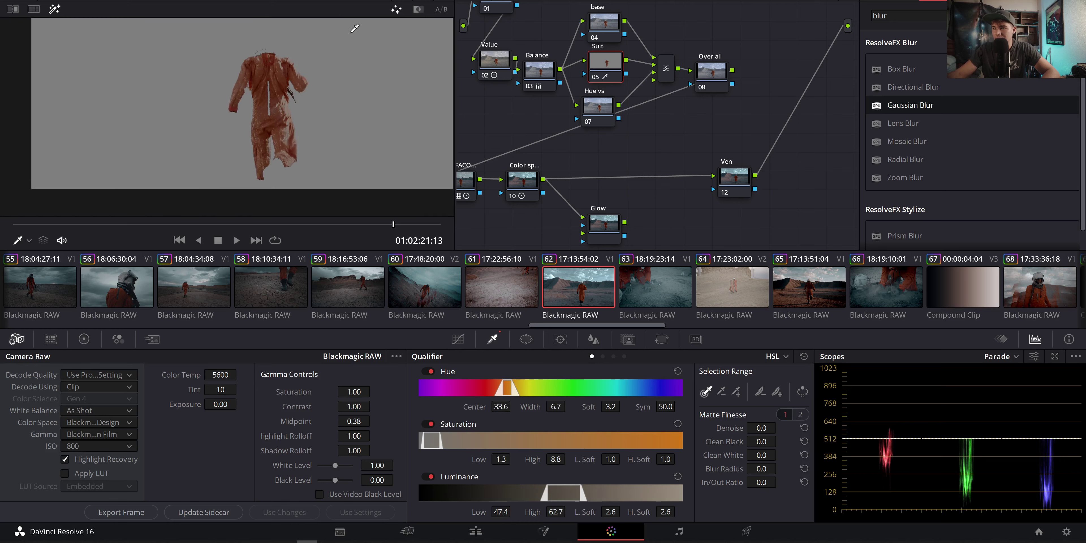
Set the suit key's saturation range to 0.0–16.3 and its luminance range to 44.6–65.3
{"action": "scroll", "coordinate": [265, 151], "scroll_direction": "up", "scroll_amount": 3}
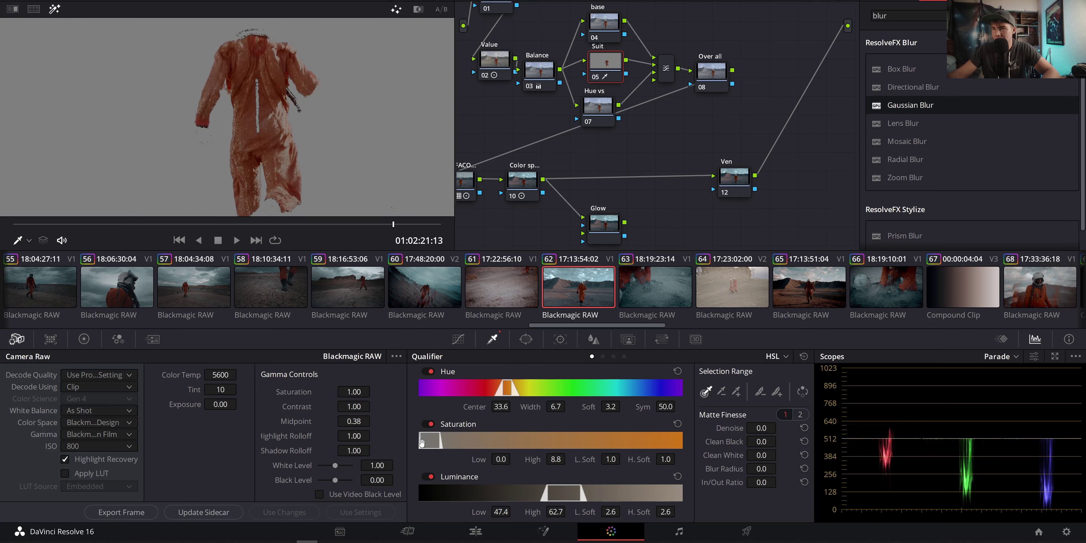
{"action": "mouse_move", "coordinate": [441, 443]}
{"action": "left_mouse_down"}
{"action": "mouse_move", "coordinate": [560, 443]}
{"action": "mouse_move", "coordinate": [428, 448]}
{"action": "mouse_move", "coordinate": [619, 445]}
{"action": "mouse_move", "coordinate": [446, 446]}
{"action": "mouse_move", "coordinate": [460, 447]}
{"action": "left_mouse_up"}
{"action": "left_click_drag", "start_coordinate": [547, 496], "coordinate": [588, 498]}
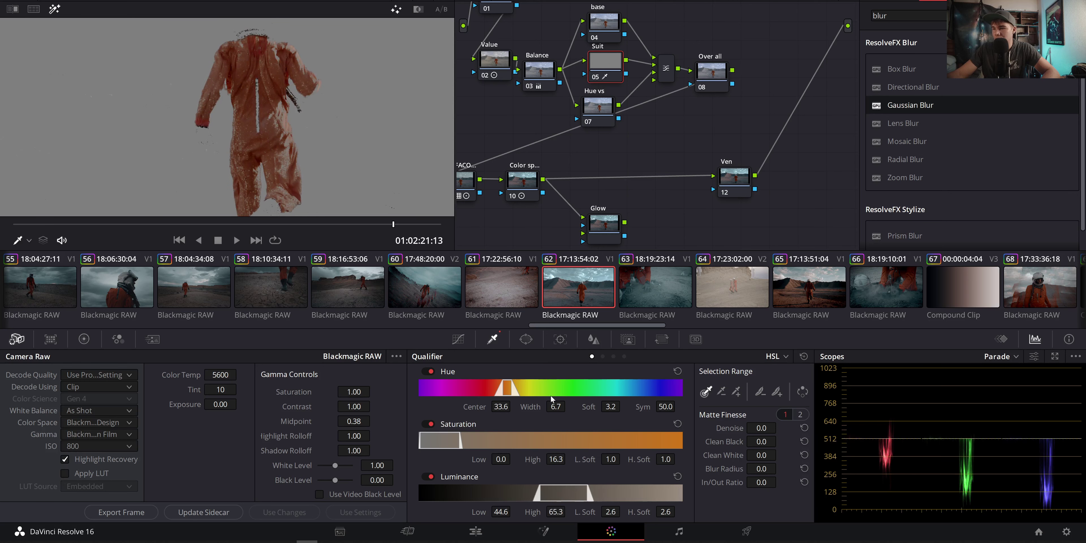
Widen the suit key's hue range to a width of 24.3, checking the sleeve and zipper areas
{"action": "left_click_drag", "start_coordinate": [512, 390], "coordinate": [527, 390]}
{"action": "scroll", "coordinate": [281, 106], "scroll_direction": "down", "scroll_amount": 2}
{"action": "scroll", "coordinate": [281, 106], "scroll_direction": "up", "scroll_amount": 6}
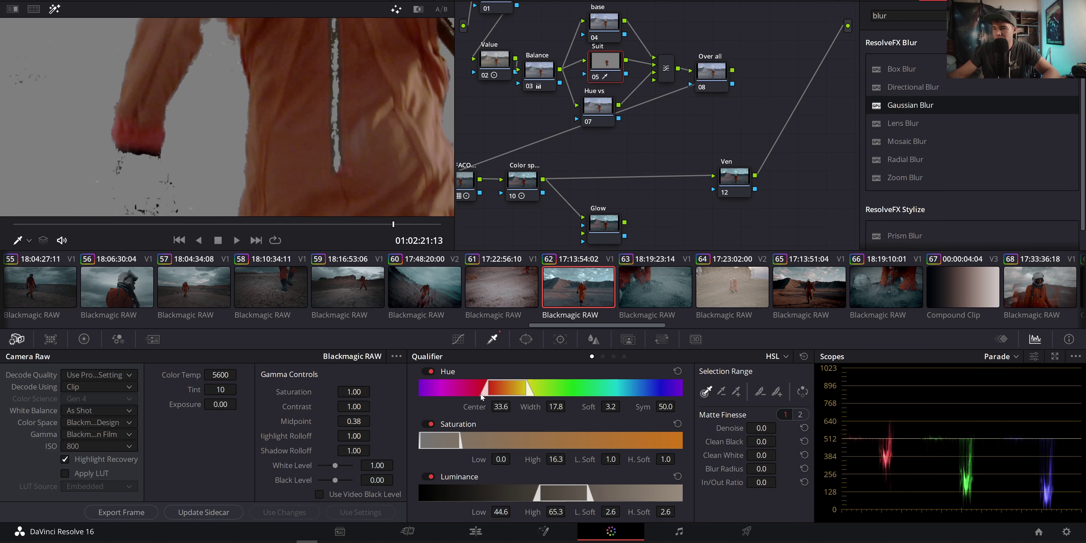
{"action": "left_click_drag", "start_coordinate": [487, 391], "coordinate": [535, 394]}
{"action": "scroll", "coordinate": [144, 126], "scroll_direction": "up", "scroll_amount": 3}
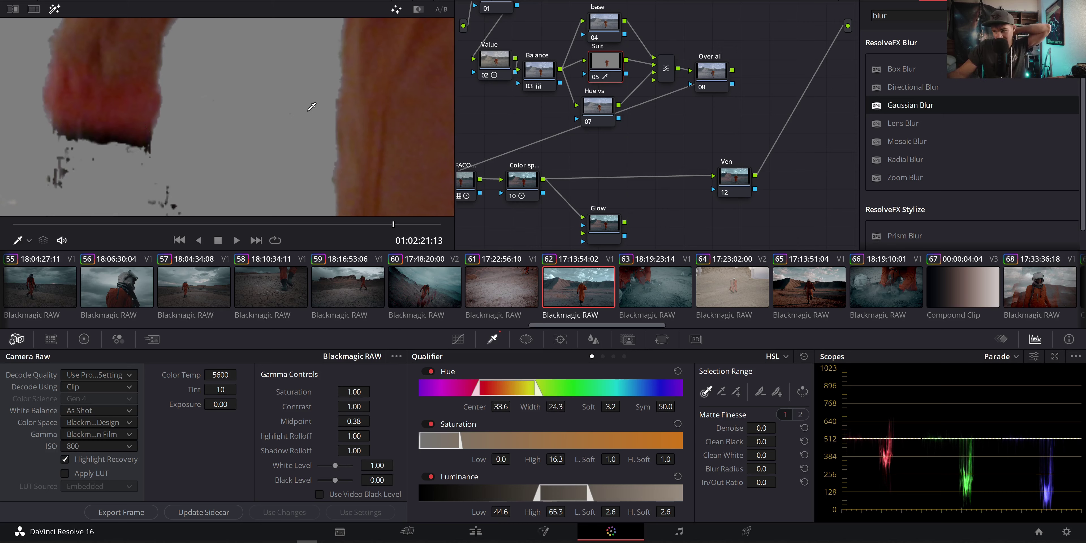
{"action": "scroll", "coordinate": [312, 107], "scroll_direction": "down", "scroll_amount": 3}
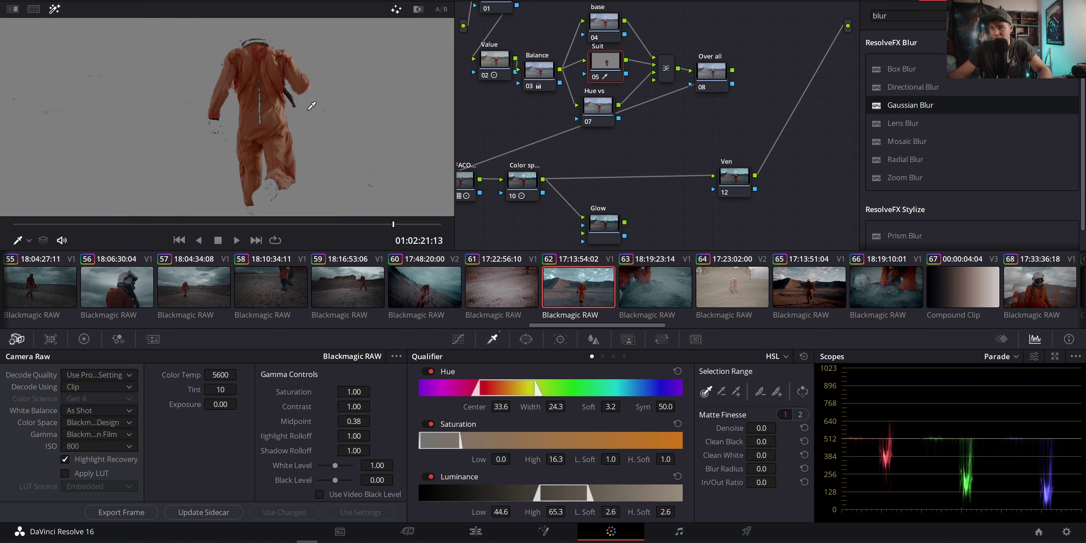
{"action": "left_click_drag", "start_coordinate": [533, 107], "coordinate": [616, 124]}
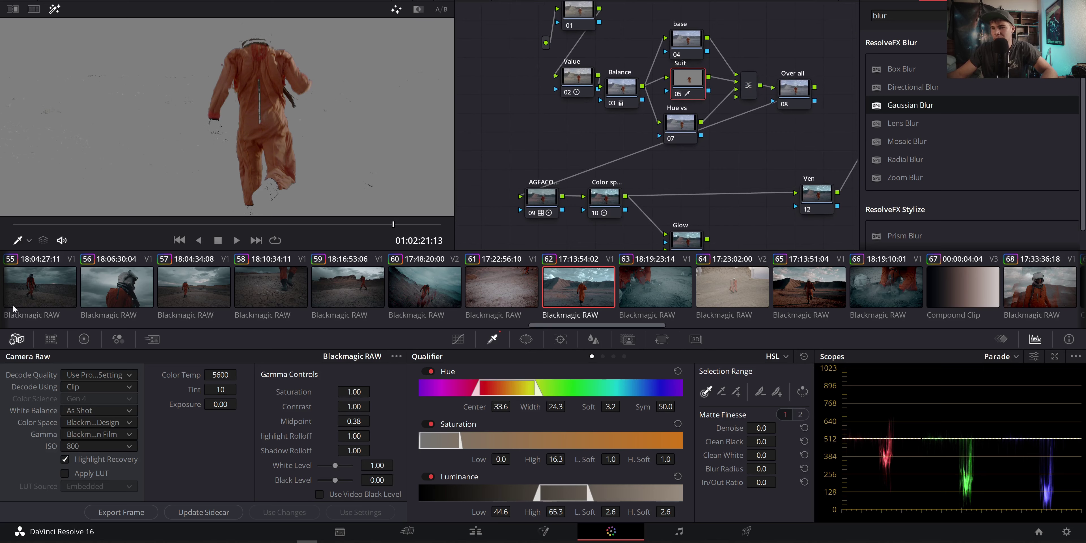
{"action": "left_click", "coordinate": [50, 339]}
{"action": "left_click", "coordinate": [84, 339]}
{"action": "left_click", "coordinate": [84, 339]}
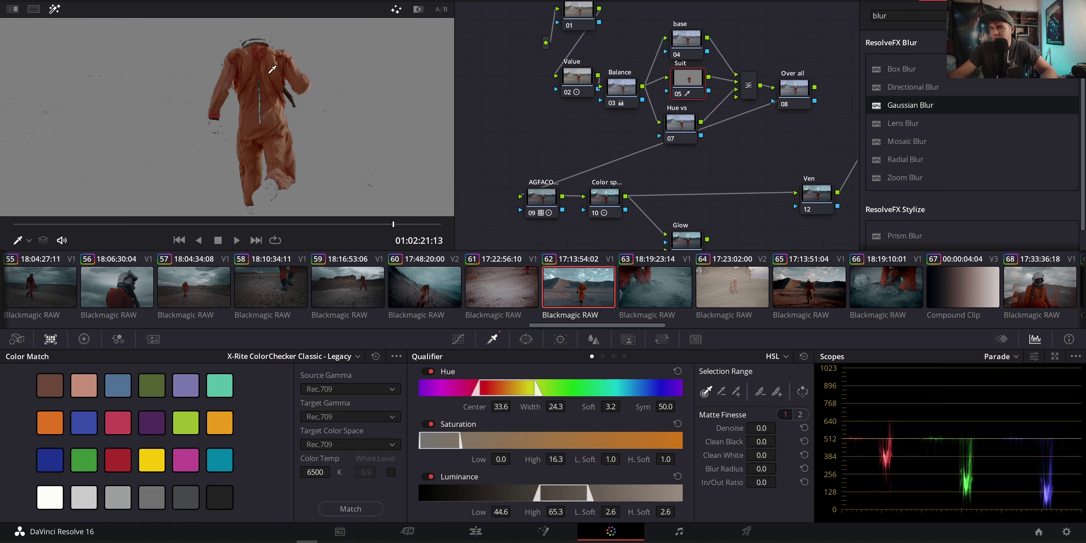
Set the suit key's Matte Finesse Denoise to 19.8 to clean up the specks around the glove
{"action": "scroll", "coordinate": [272, 70], "scroll_direction": "up", "scroll_amount": 5}
{"action": "left_click_drag", "start_coordinate": [754, 431], "coordinate": [779, 428]}
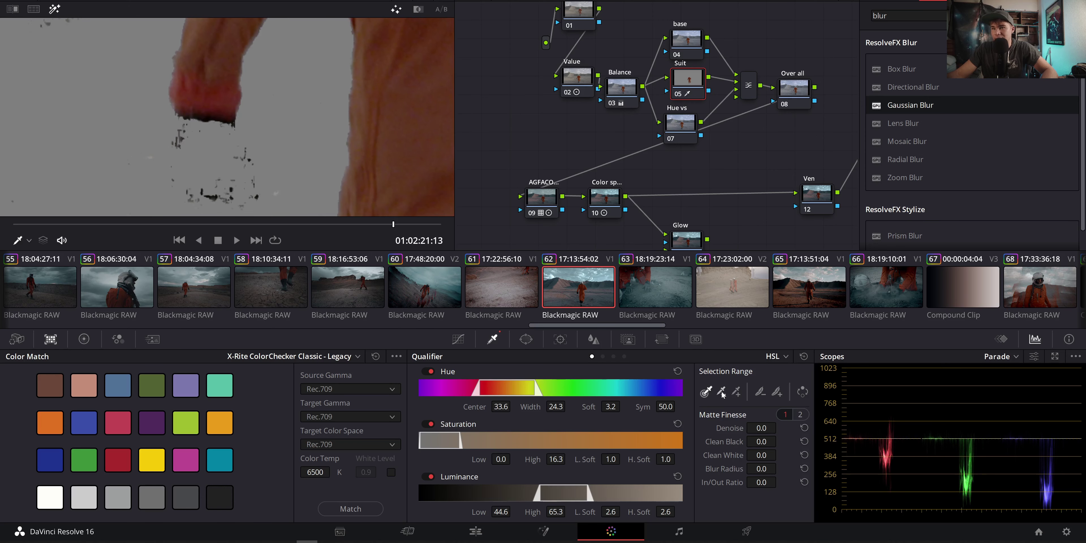
{"action": "scroll", "coordinate": [295, 164], "scroll_direction": "up", "scroll_amount": 3}
{"action": "scroll", "coordinate": [82, 175], "scroll_direction": "down", "scroll_amount": 5}
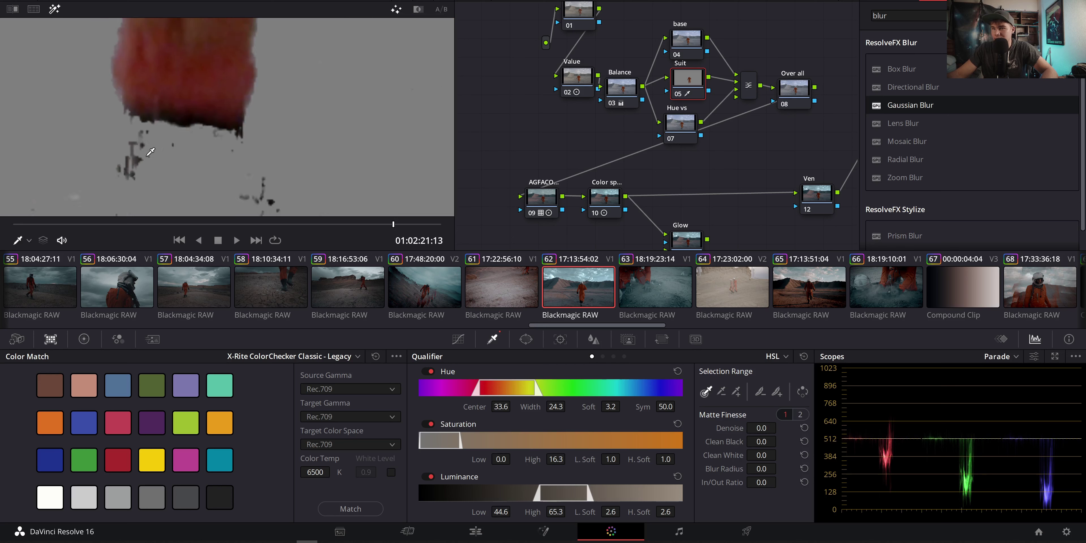
{"action": "left_click_drag", "start_coordinate": [759, 428], "coordinate": [780, 428]}
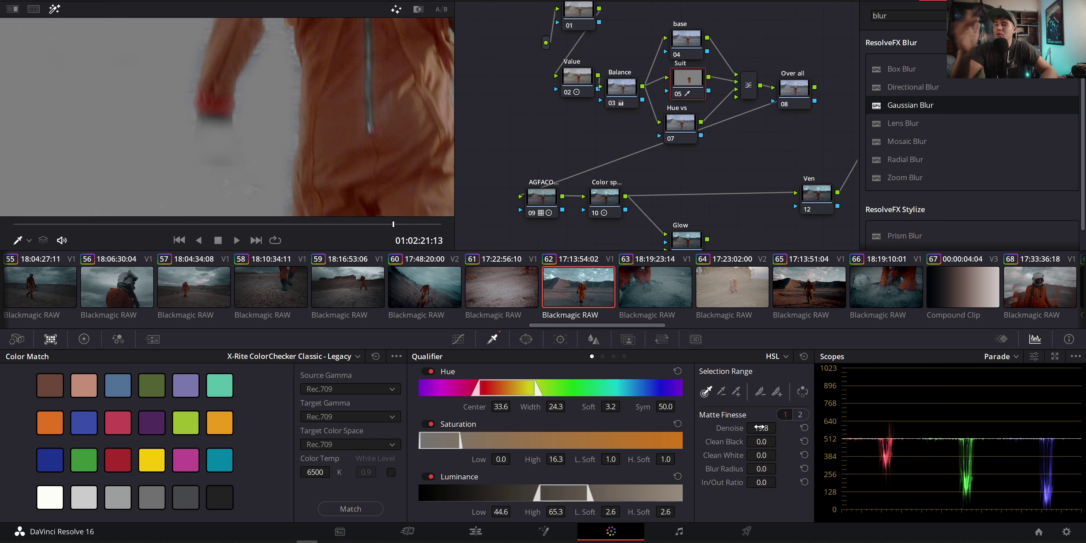
Inspect the denoised suit matte's edges and interior, both up close and in the wider frame
{"action": "scroll", "coordinate": [342, 75], "scroll_direction": "down", "scroll_amount": 1}
{"action": "left_click_drag", "start_coordinate": [352, 63], "coordinate": [265, 110]}
{"action": "scroll", "coordinate": [270, 109], "scroll_direction": "down", "scroll_amount": 4}
{"action": "left_click_drag", "start_coordinate": [242, 141], "coordinate": [253, 120]}
{"action": "scroll", "coordinate": [226, 202], "scroll_direction": "up", "scroll_amount": 2}
{"action": "mouse_move", "coordinate": [392, 225]}
{"action": "left_mouse_down"}
{"action": "mouse_move", "coordinate": [301, 221]}
{"action": "mouse_move", "coordinate": [392, 225]}
{"action": "left_mouse_up"}
{"action": "scroll", "coordinate": [264, 84], "scroll_direction": "down", "scroll_amount": 4}
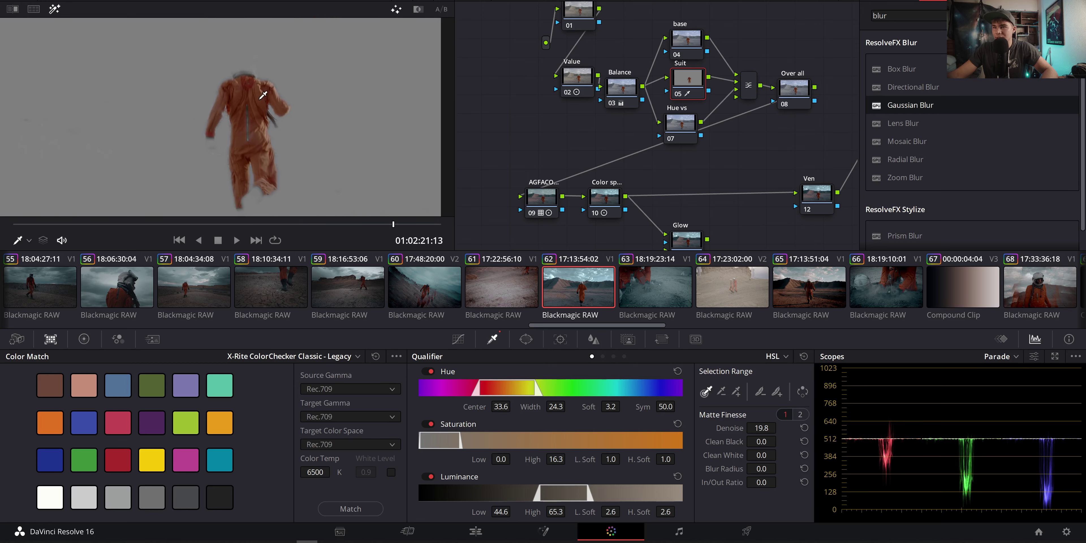
{"action": "left_click_drag", "start_coordinate": [260, 95], "coordinate": [352, 83]}
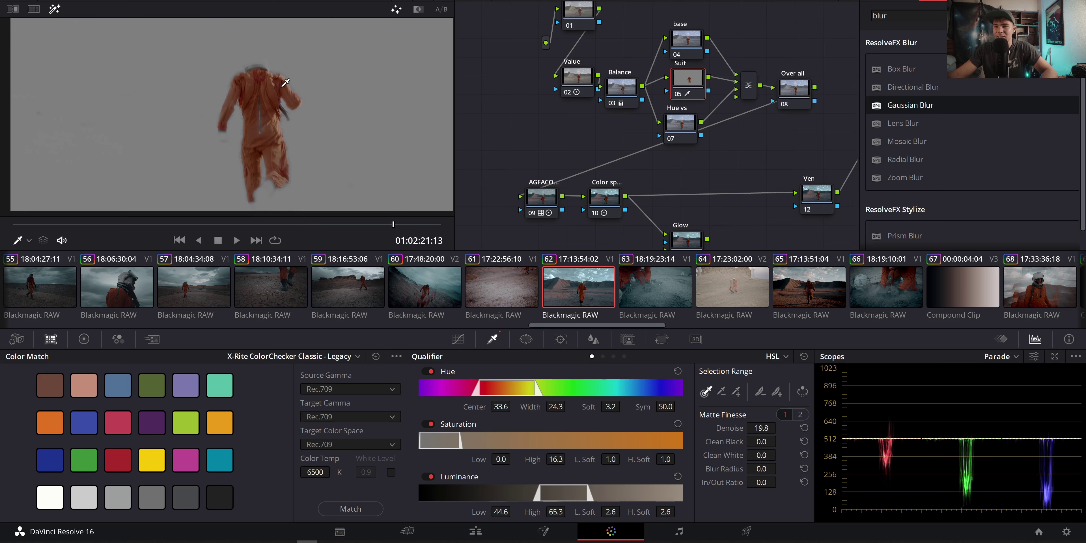
Turn off the highlighted matte view for the Suit node and reposition the Hue vs node beneath it
{"action": "left_click", "coordinate": [680, 123]}
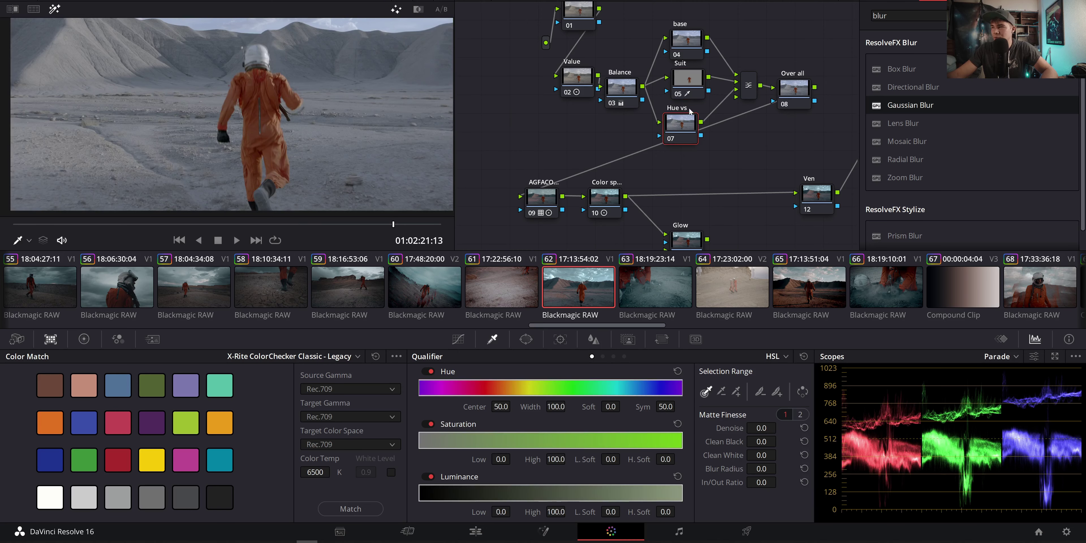
{"action": "left_click", "coordinate": [694, 81]}
{"action": "key", "text": "shift+h"}
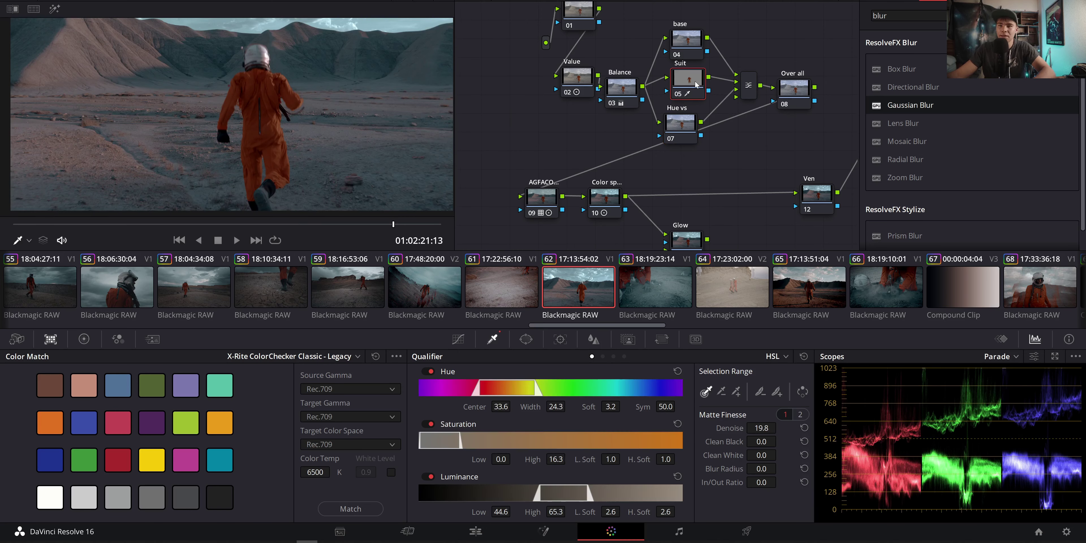
{"action": "left_click_drag", "start_coordinate": [624, 122], "coordinate": [647, 124]}
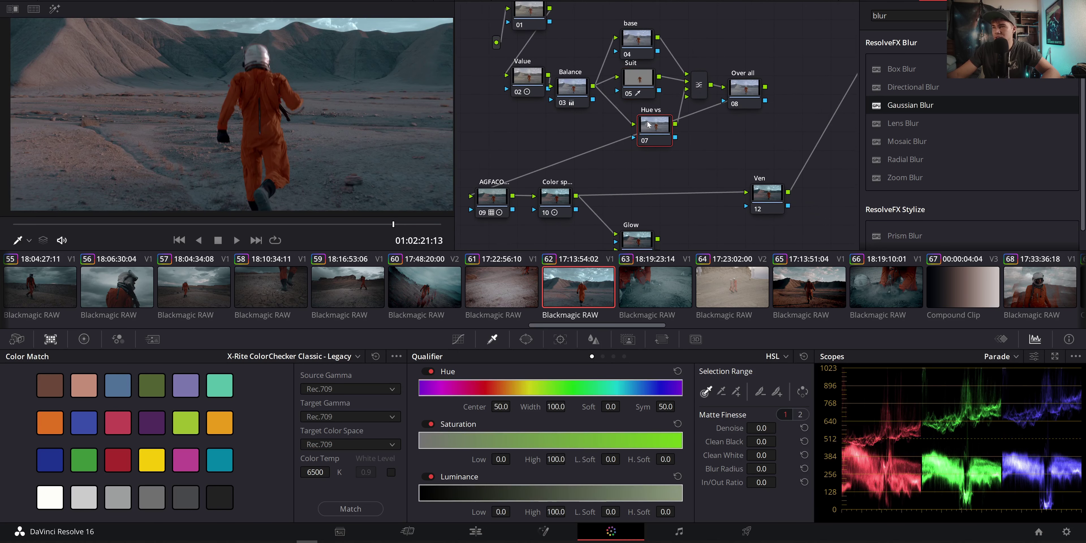
{"action": "scroll", "coordinate": [257, 127], "scroll_direction": "down", "scroll_amount": 3}
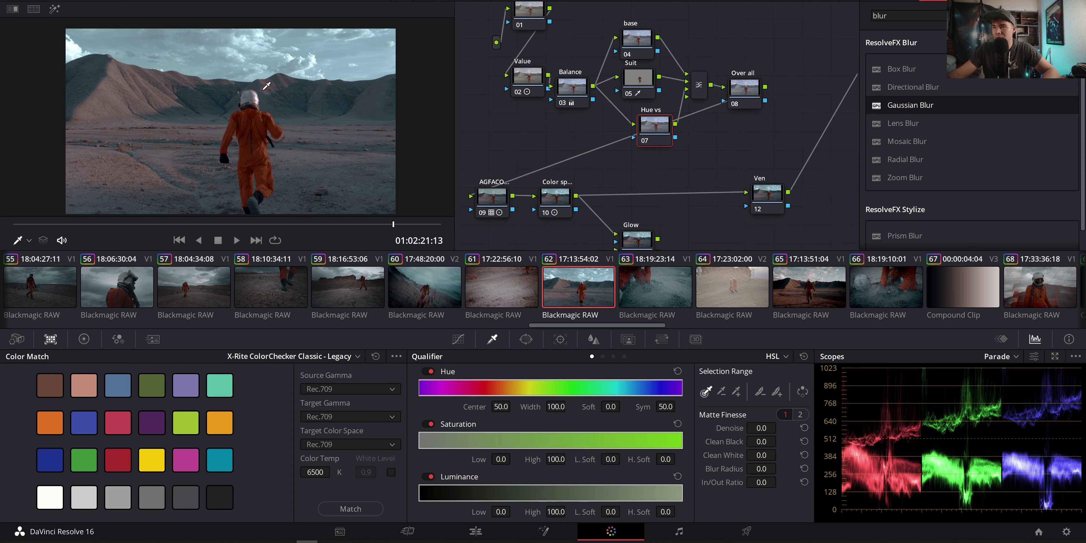
Try raising the Hue vs node's Lum Vs Sat curve to 2.00 saturation at an input luminance of 0.72, and return to Hue Vs Hue
{"action": "left_click", "coordinate": [458, 339]}
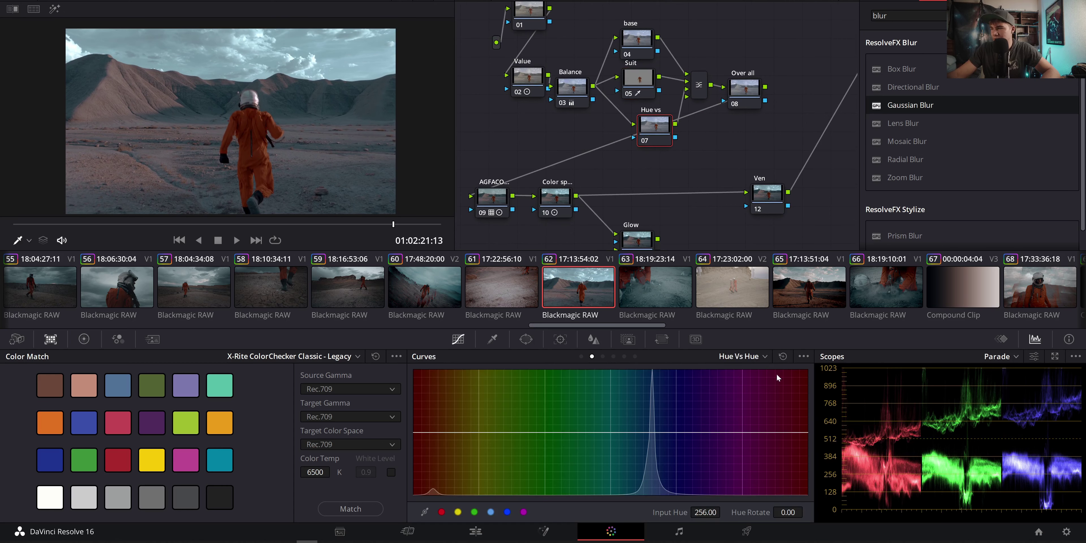
{"action": "left_click", "coordinate": [603, 357]}
{"action": "left_click", "coordinate": [624, 356]}
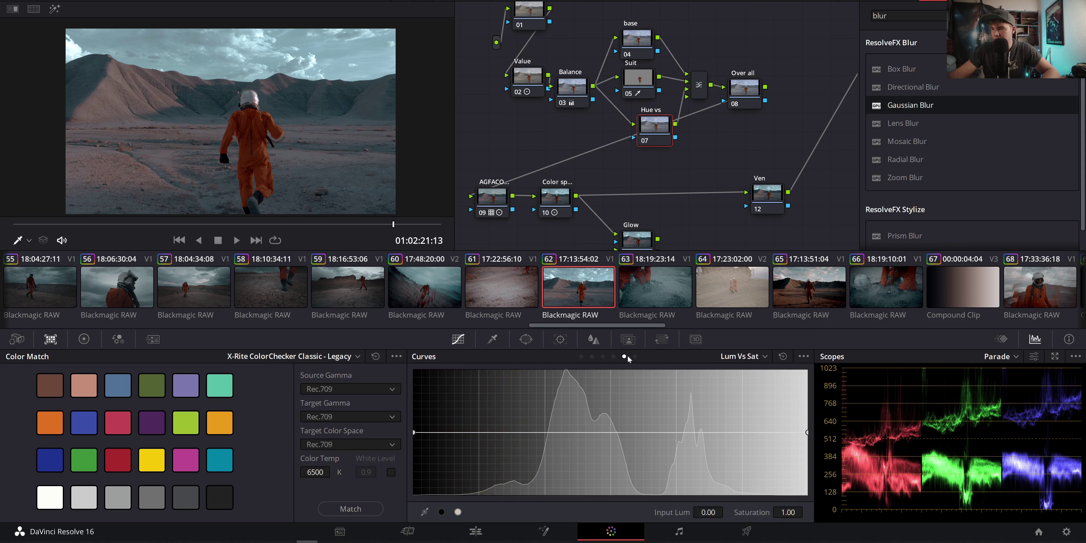
{"action": "left_click", "coordinate": [614, 357]}
{"action": "left_click", "coordinate": [624, 357]}
{"action": "left_click", "coordinate": [691, 432]}
{"action": "left_click", "coordinate": [722, 432]}
{"action": "left_click_drag", "start_coordinate": [707, 432], "coordinate": [698, 369]}
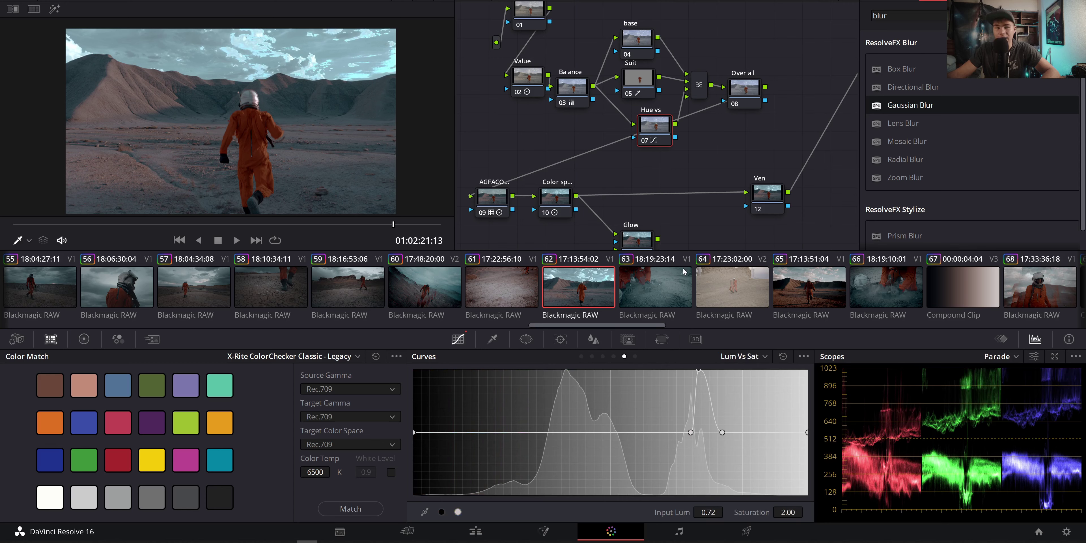
{"action": "right_click", "coordinate": [699, 371]}
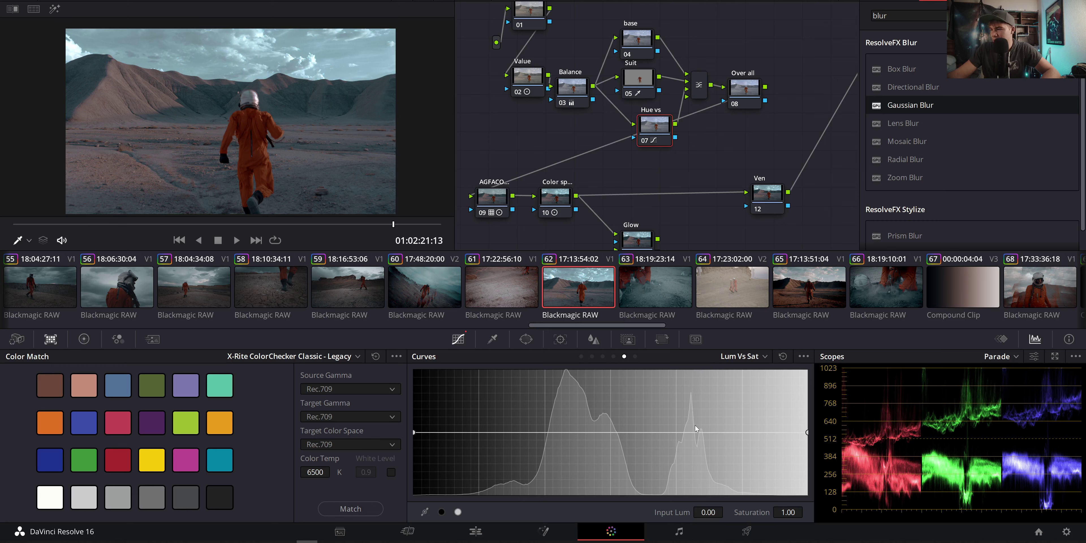
{"action": "left_click", "coordinate": [592, 357]}
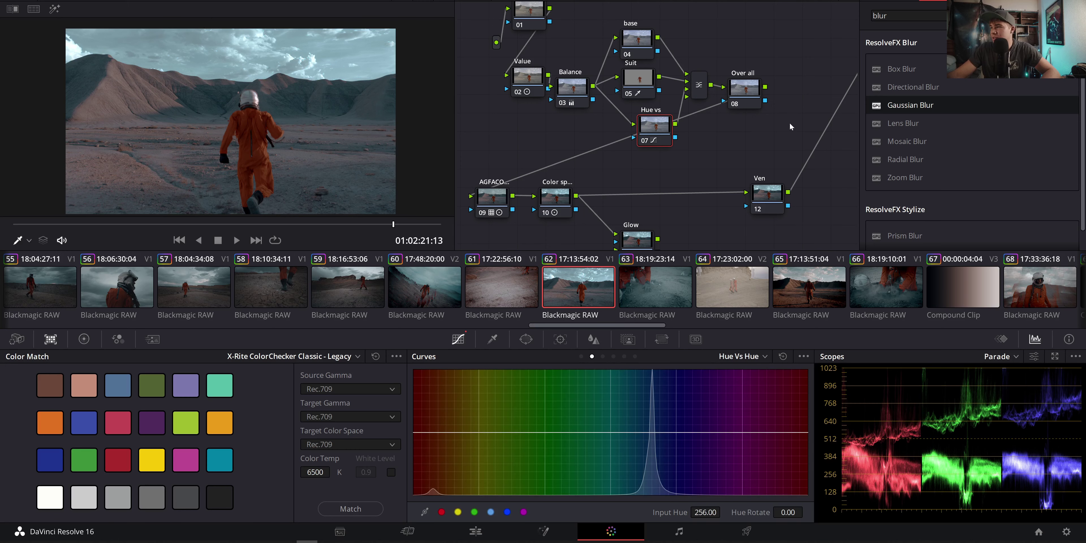
Search the effects for "color" and place a Color Palette node between the Ven node and the output
{"action": "left_click_drag", "start_coordinate": [790, 126], "coordinate": [642, 117]}
{"action": "left_click_drag", "start_coordinate": [900, 17], "coordinate": [804, 18]}
{"action": "key", "text": "BackSpace"}
{"action": "type", "text": "co0lor"}
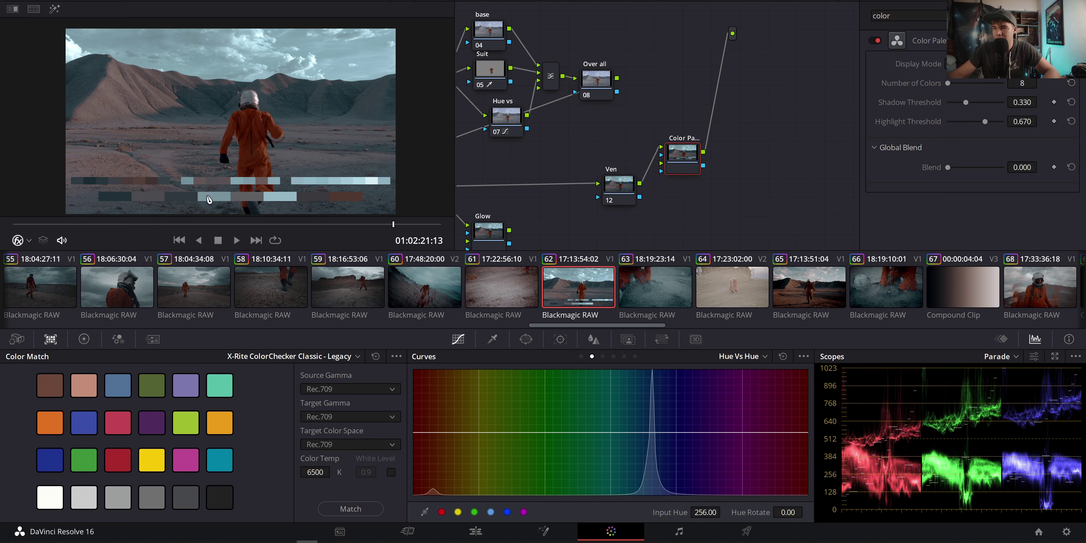
{"action": "left_click_drag", "start_coordinate": [683, 159], "coordinate": [687, 135]}
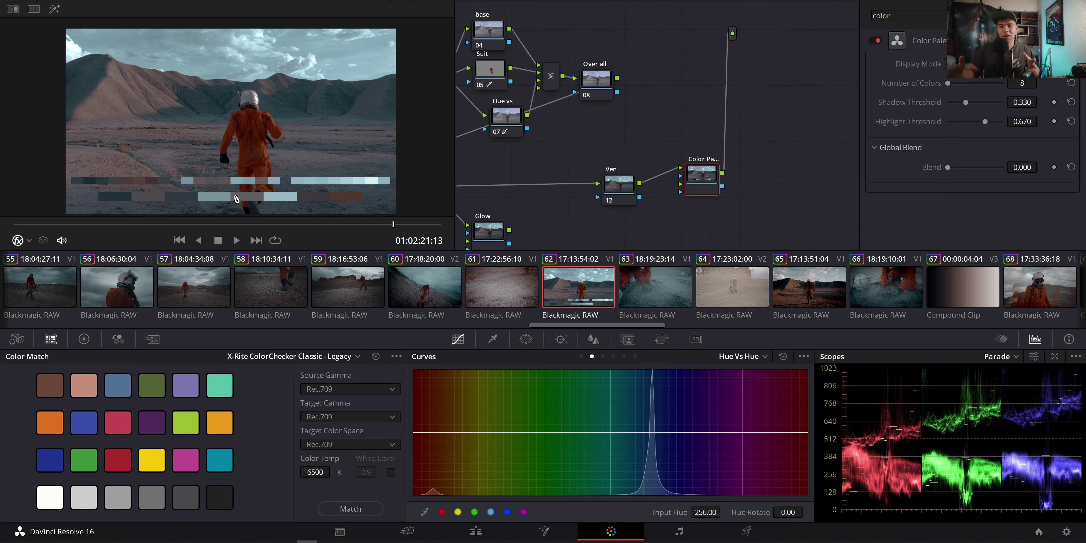
Feed the Over all node into the Color Palette node to show the palette of the shot without the film look
{"action": "left_click_drag", "start_coordinate": [640, 183], "coordinate": [732, 34]}
{"action": "left_click_drag", "start_coordinate": [717, 101], "coordinate": [831, 56]}
{"action": "scroll", "coordinate": [194, 124], "scroll_direction": "down", "scroll_amount": 2}
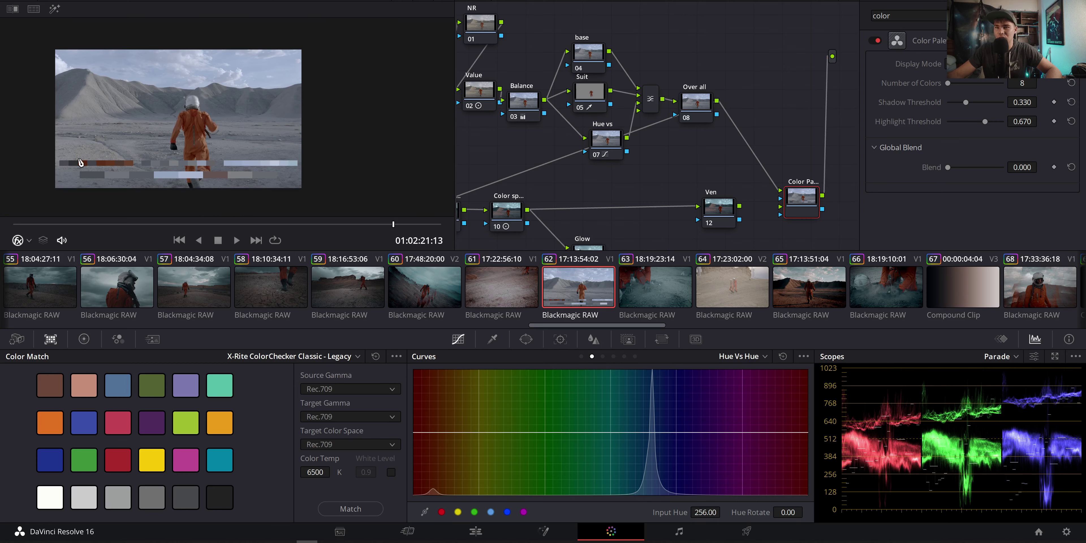
Connect the Ven node straight to the output, bypassing Color Palette, and tidy the NR, Balance and Hue vs nodes
{"action": "left_click_drag", "start_coordinate": [740, 205], "coordinate": [831, 56]}
{"action": "left_click_drag", "start_coordinate": [681, 63], "coordinate": [760, 77]}
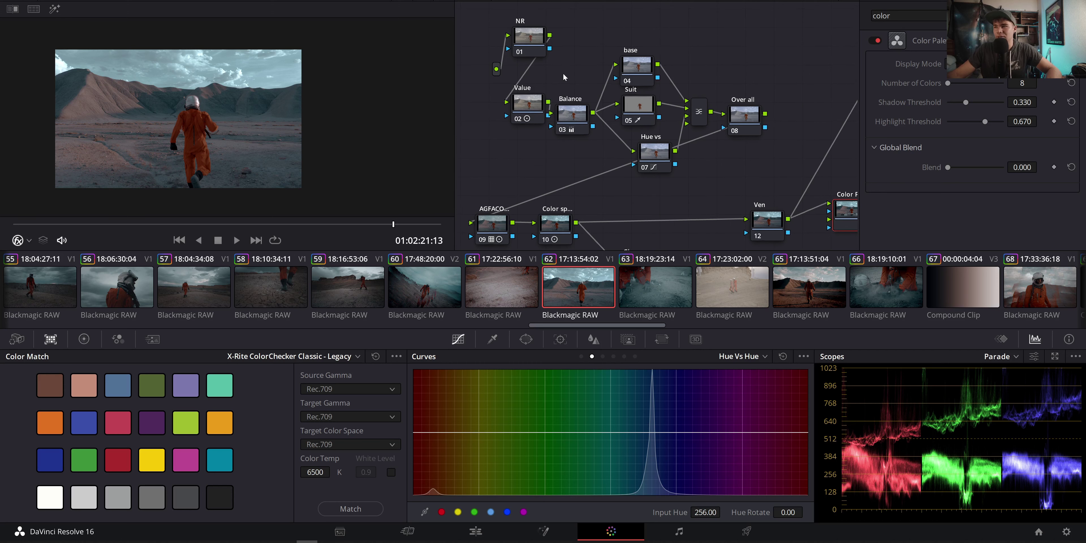
{"action": "left_click_drag", "start_coordinate": [530, 40], "coordinate": [536, 55]}
{"action": "left_click_drag", "start_coordinate": [571, 113], "coordinate": [576, 114]}
{"action": "left_click_drag", "start_coordinate": [656, 151], "coordinate": [651, 150]}
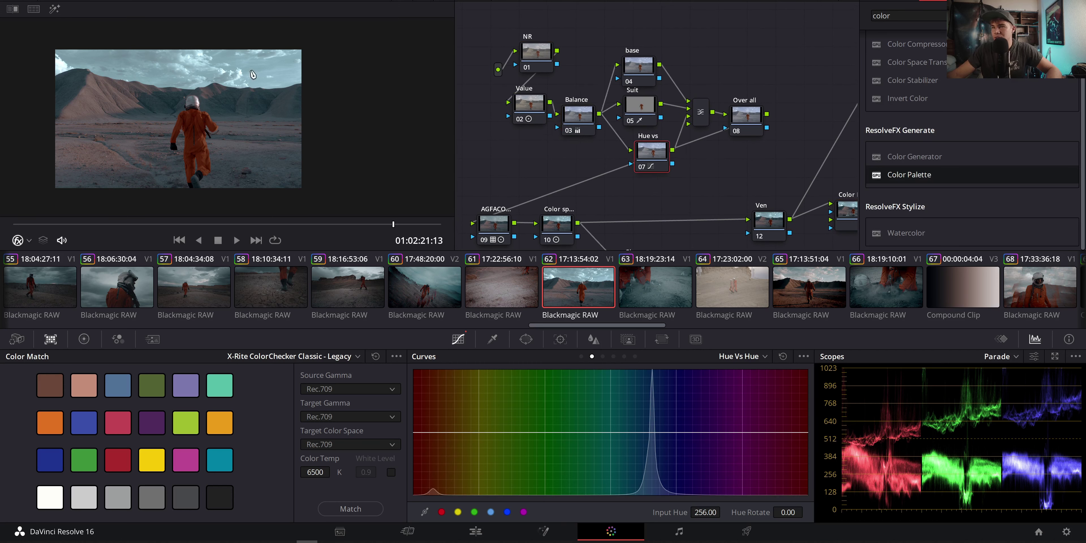
Sample the sky's color in the viewer to place control points on the Hue vs node's Hue Vs Hue curve
{"action": "left_click", "coordinate": [492, 339]}
{"action": "left_click", "coordinate": [458, 339]}
{"action": "left_click", "coordinate": [28, 240]}
{"action": "left_click", "coordinate": [113, 74]}
{"action": "scroll", "coordinate": [151, 44], "scroll_direction": "up", "scroll_amount": 3}
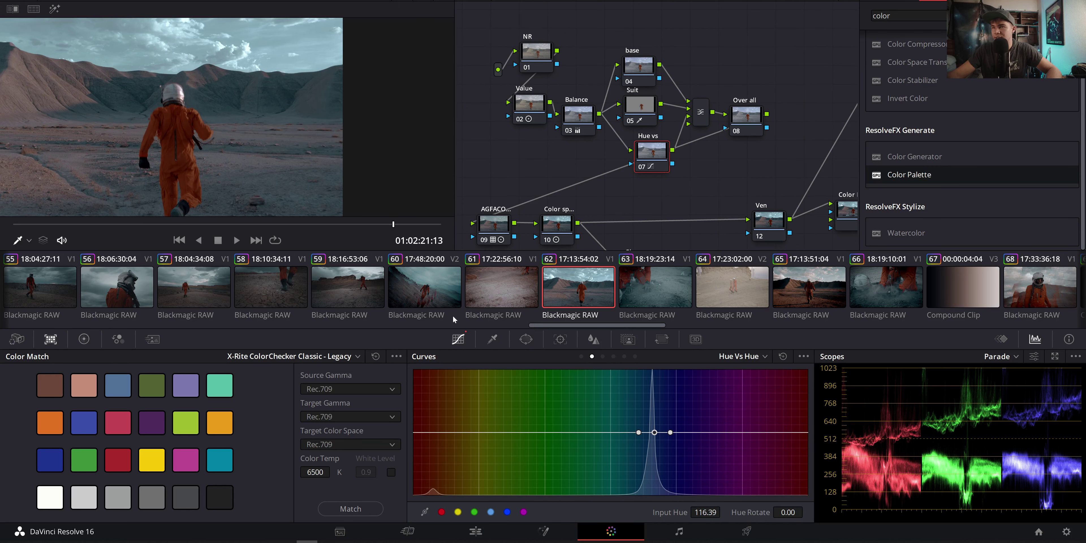
Sample the orange suit, ground and sky colors in the viewer to add control points to the Hue Vs Hue curve
{"action": "left_click", "coordinate": [170, 120]}
{"action": "left_click_drag", "start_coordinate": [105, 135], "coordinate": [301, 115]}
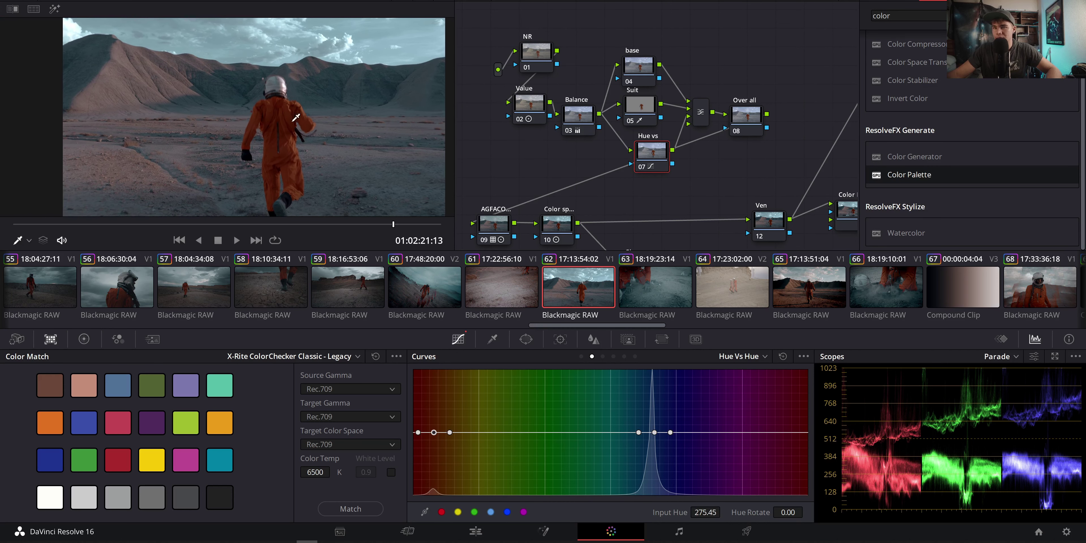
{"action": "left_click", "coordinate": [250, 180]}
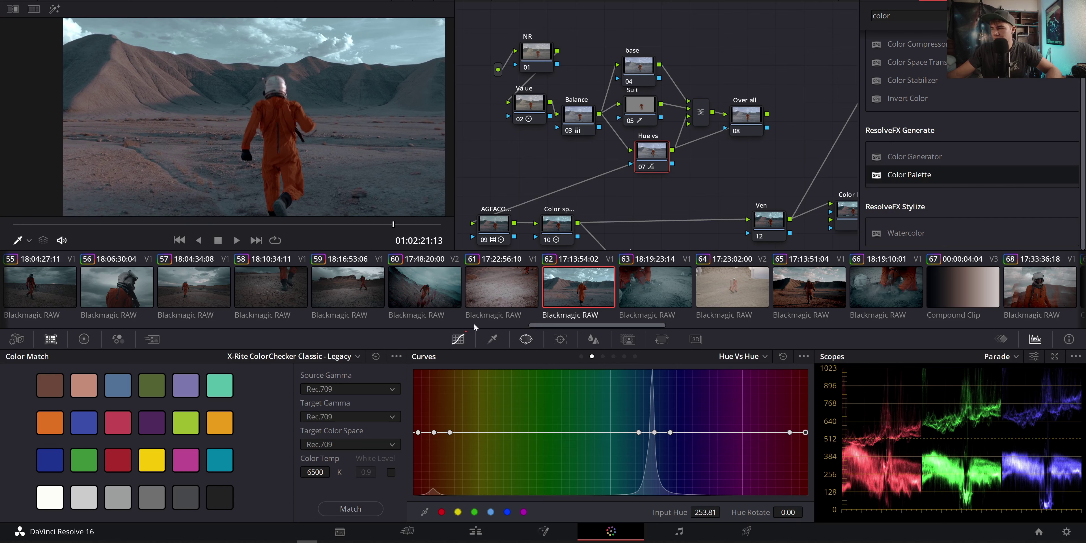
{"action": "left_click", "coordinate": [175, 80]}
{"action": "left_click", "coordinate": [168, 70]}
{"action": "left_click", "coordinate": [403, 198]}
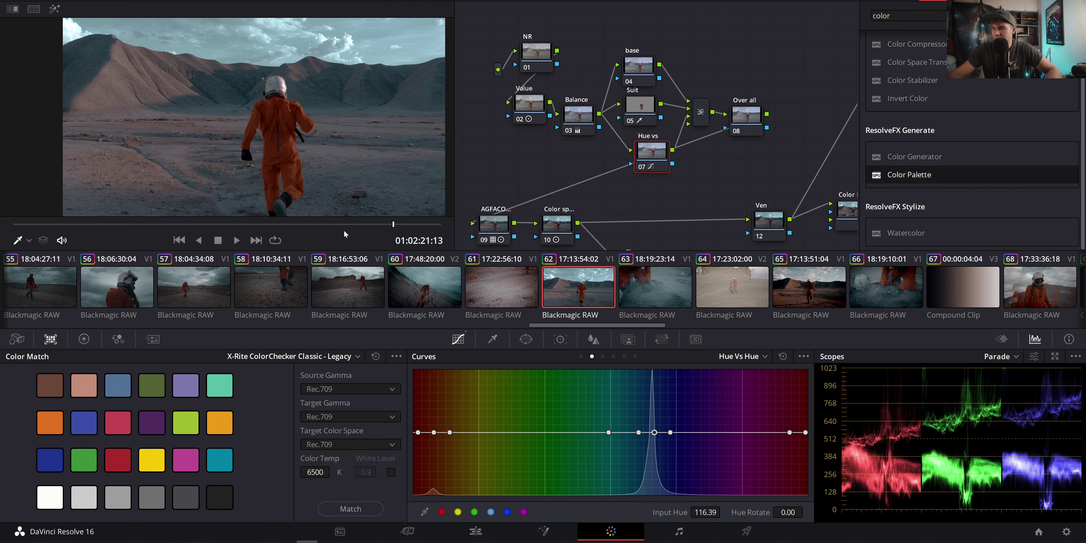
{"action": "left_click", "coordinate": [290, 141]}
Remove surplus control points from the Hue Vs Hue curve, test an extreme sky hue shift and set the sky's Hue Rotate to about 8
{"action": "left_click", "coordinate": [654, 432]}
{"action": "mouse_move", "coordinate": [805, 431]}
{"action": "left_mouse_down"}
{"action": "mouse_move", "coordinate": [799, 400]}
{"action": "mouse_move", "coordinate": [797, 420]}
{"action": "left_mouse_up"}
{"action": "right_click", "coordinate": [797, 419]}
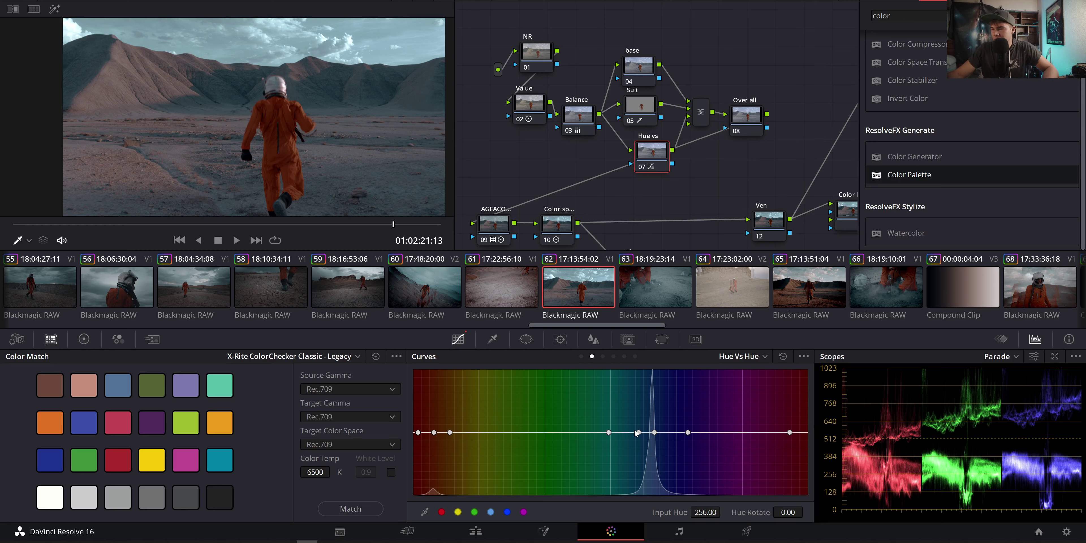
{"action": "left_click_drag", "start_coordinate": [653, 435], "coordinate": [646, 369]}
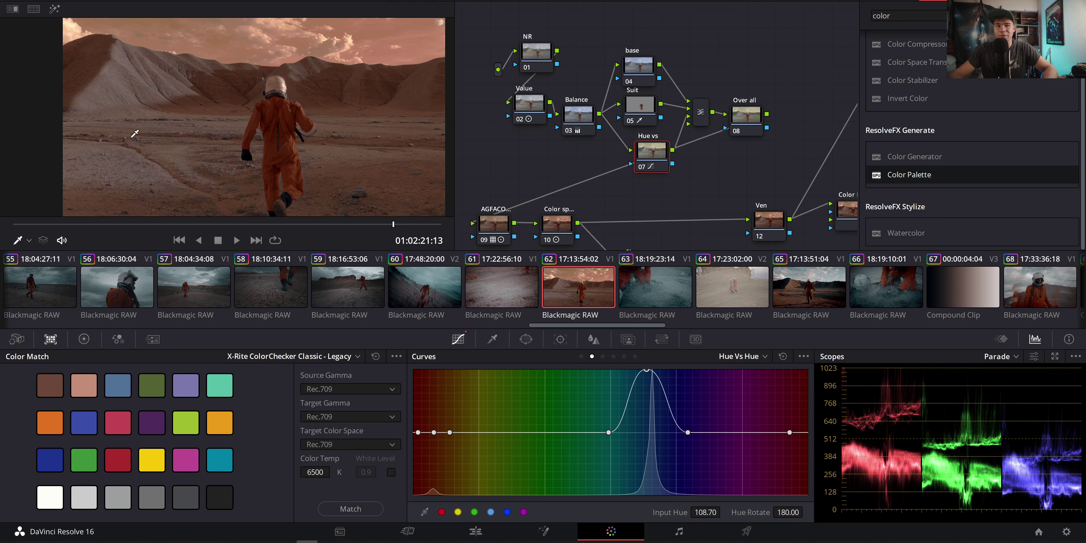
{"action": "scroll", "coordinate": [135, 134], "scroll_direction": "down", "scroll_amount": 2}
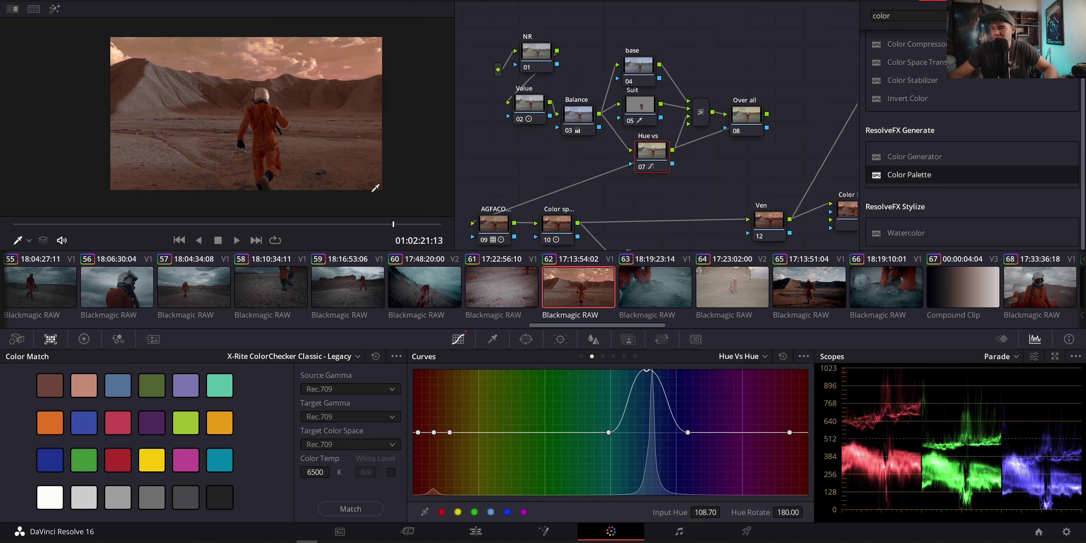
{"action": "left_click_drag", "start_coordinate": [653, 373], "coordinate": [650, 429]}
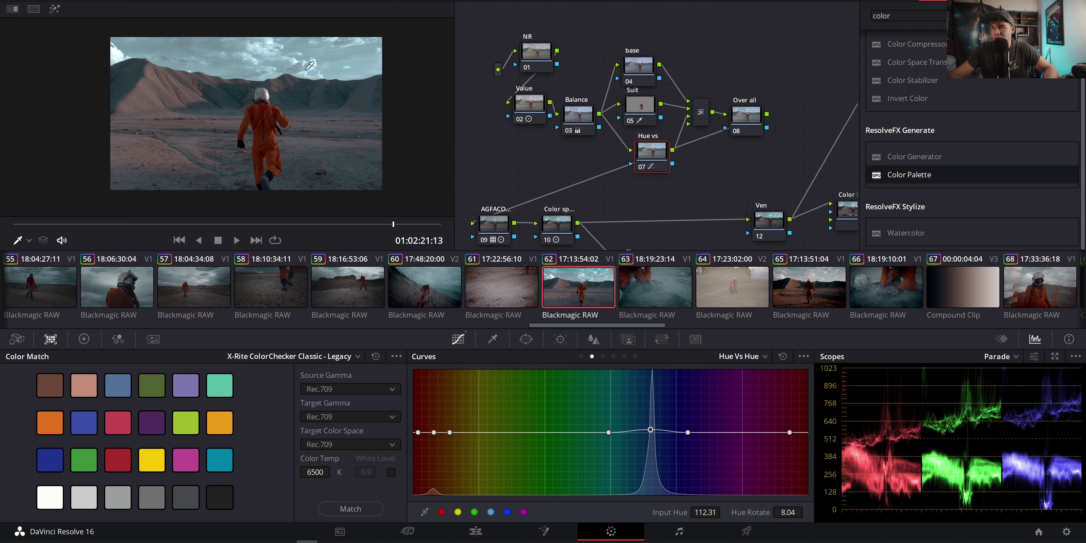
On the Hue Vs Sat curve, raise the sky's saturation to about 1.04 and widen the affected hue range on both sides
{"action": "left_click", "coordinate": [727, 357]}
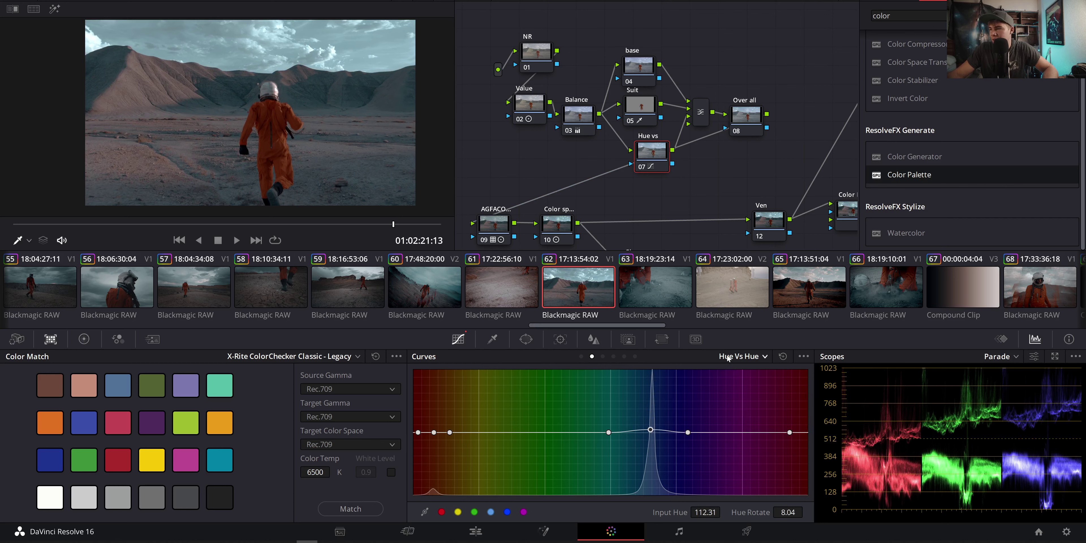
{"action": "left_click_drag", "start_coordinate": [518, 175], "coordinate": [515, 161]}
{"action": "left_click", "coordinate": [723, 355]}
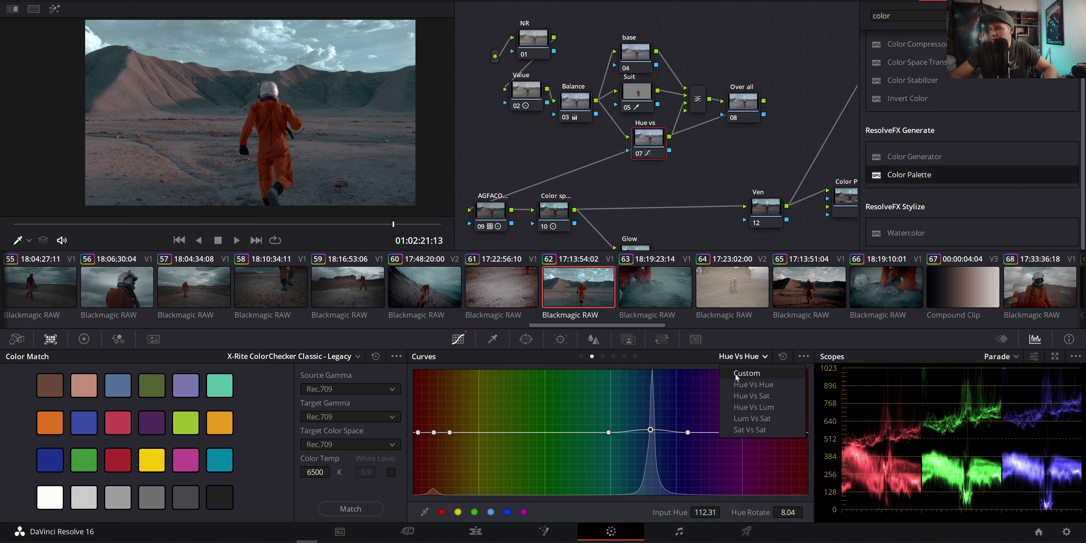
{"action": "left_click", "coordinate": [747, 395]}
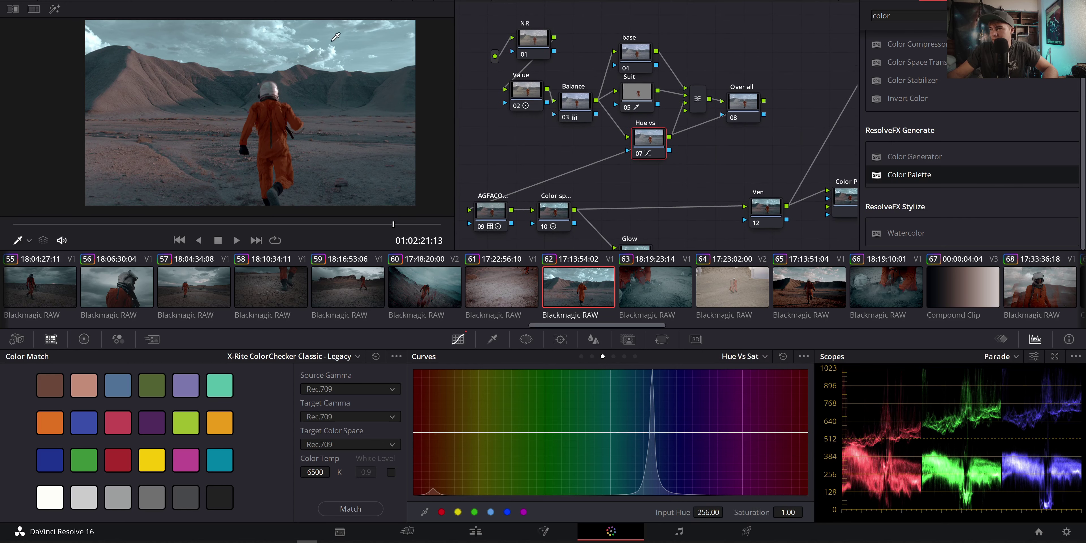
{"action": "mouse_move", "coordinate": [651, 432]}
{"action": "left_mouse_down"}
{"action": "mouse_move", "coordinate": [651, 419]}
{"action": "mouse_move", "coordinate": [653, 430]}
{"action": "left_mouse_up"}
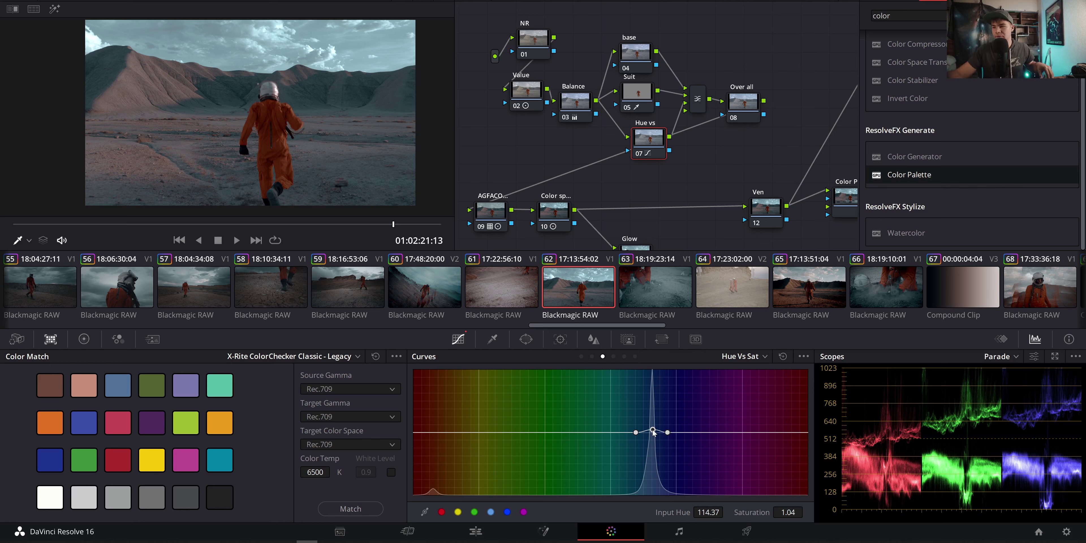
{"action": "left_click_drag", "start_coordinate": [637, 435], "coordinate": [600, 435]}
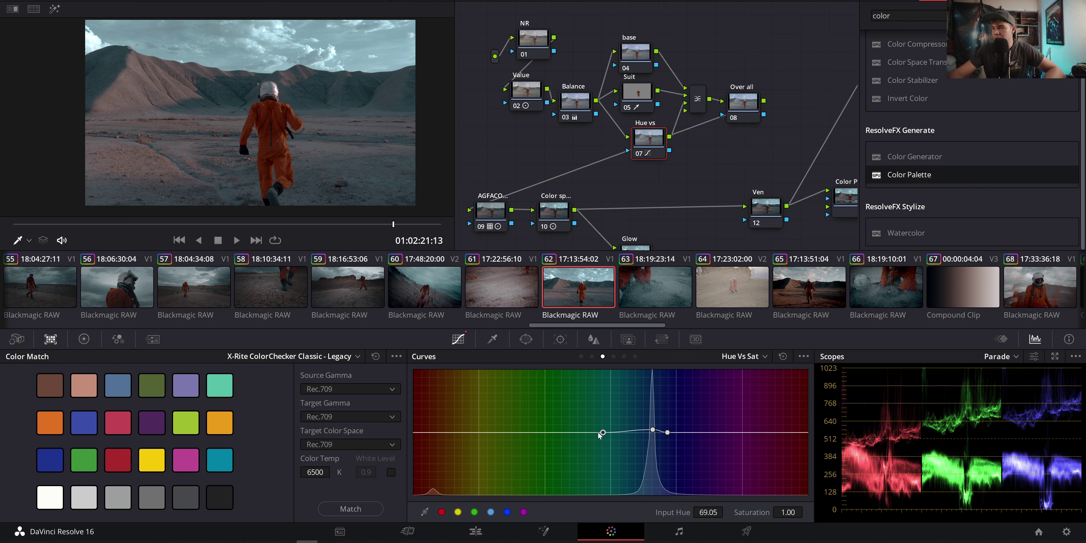
{"action": "left_click_drag", "start_coordinate": [668, 432], "coordinate": [711, 435]}
Try boosting the suit's orange saturation to about 1.94 on the Hue Vs Sat curve, and delete the control points added for it
{"action": "left_click", "coordinate": [441, 435]}
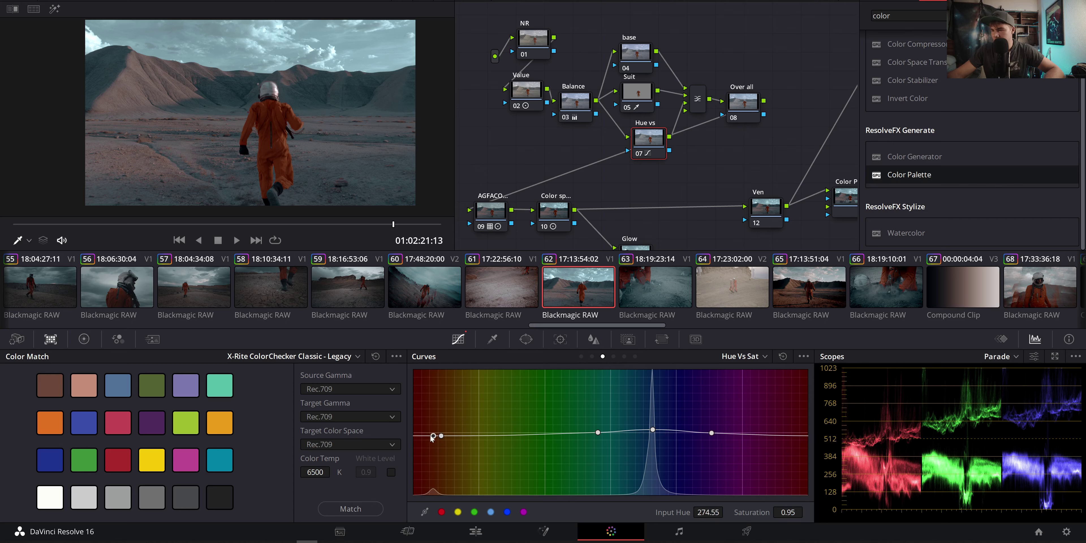
{"action": "left_click_drag", "start_coordinate": [434, 437], "coordinate": [433, 373]}
{"action": "scroll", "coordinate": [261, 116], "scroll_direction": "up", "scroll_amount": 2}
{"action": "scroll", "coordinate": [261, 116], "scroll_direction": "up", "scroll_amount": 5}
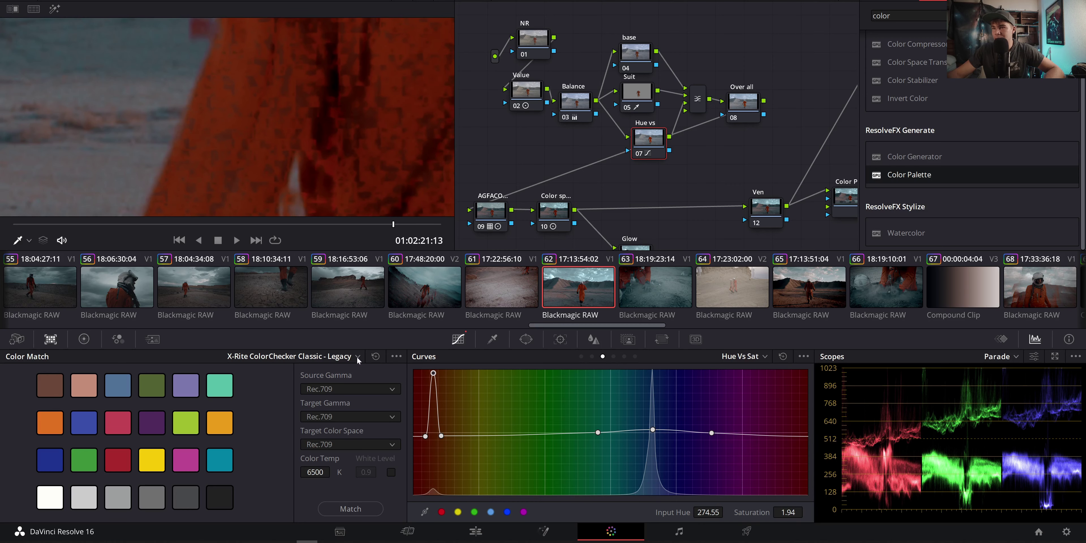
{"action": "left_click_drag", "start_coordinate": [426, 436], "coordinate": [366, 436]}
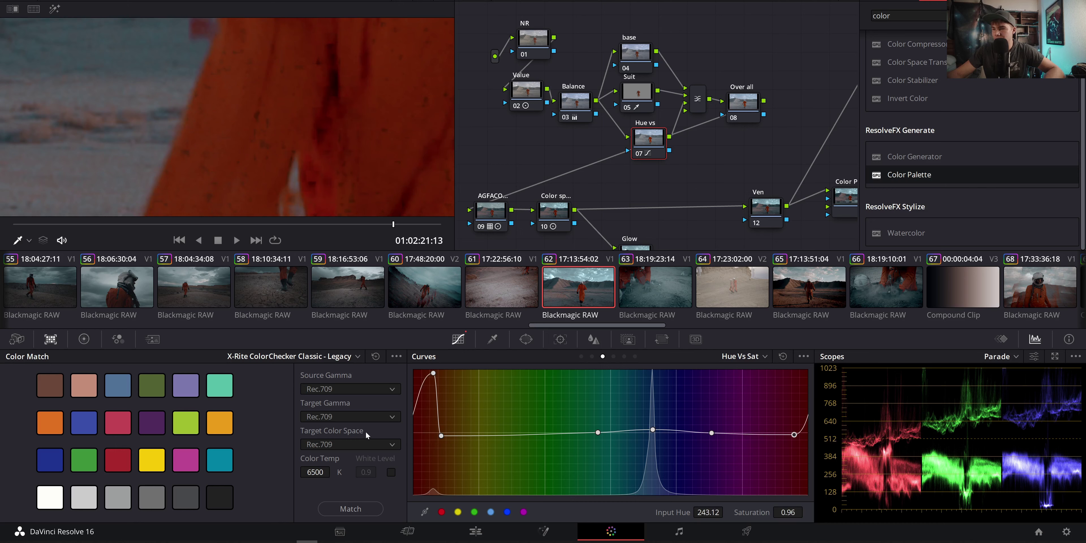
{"action": "right_click", "coordinate": [433, 373]}
{"action": "right_click", "coordinate": [441, 435]}
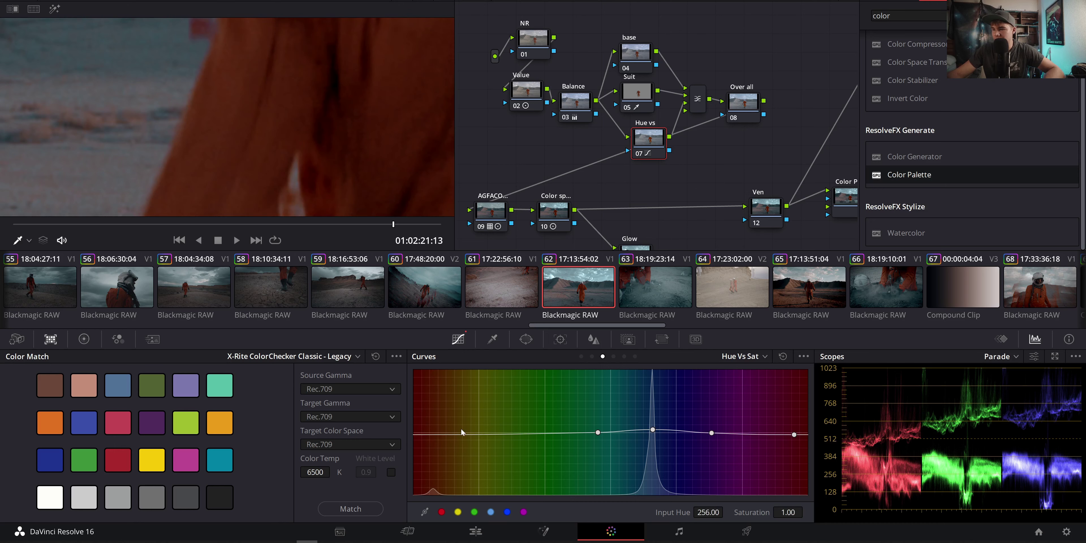
{"action": "right_click", "coordinate": [794, 434]}
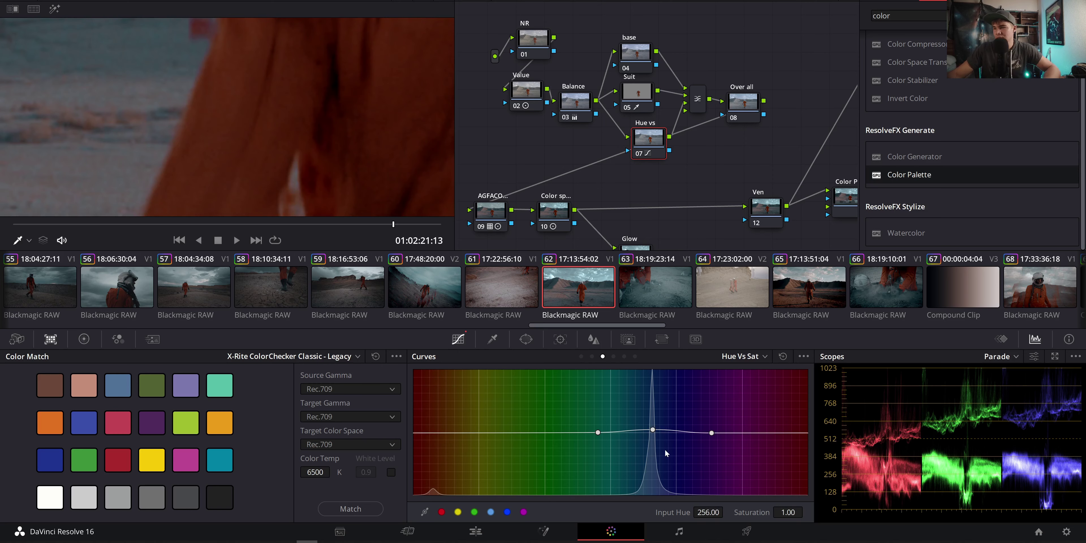
Exaggerate the sky's saturation on the Hue Vs Sat curve to inspect the image up close, and settle it at about 1.09
{"action": "left_click_drag", "start_coordinate": [652, 430], "coordinate": [657, 370]}
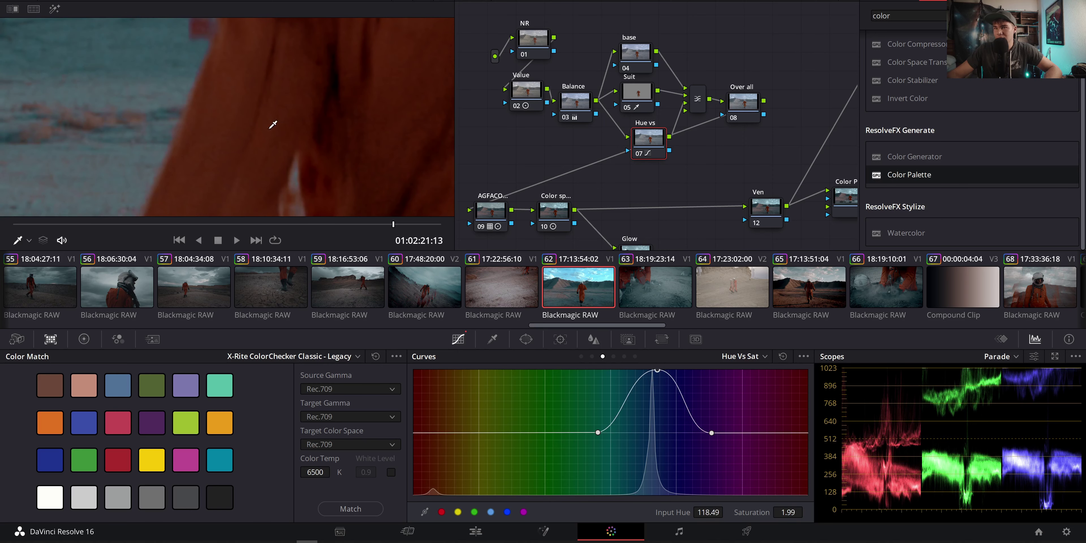
{"action": "scroll", "coordinate": [271, 158], "scroll_direction": "down", "scroll_amount": 6}
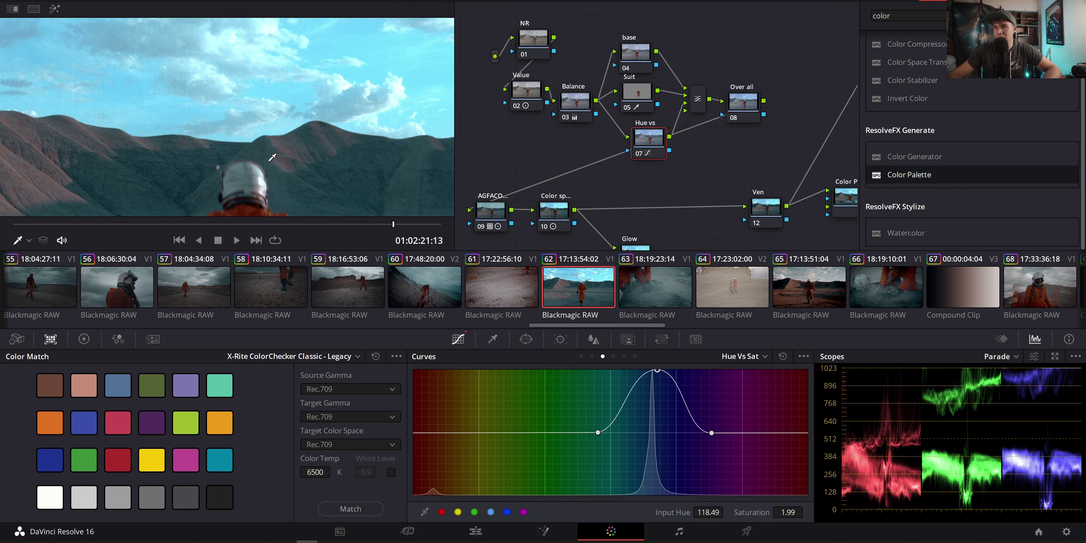
{"action": "scroll", "coordinate": [271, 158], "scroll_direction": "down", "scroll_amount": 2}
{"action": "scroll", "coordinate": [206, 61], "scroll_direction": "up", "scroll_amount": 6}
{"action": "scroll", "coordinate": [214, 104], "scroll_direction": "down", "scroll_amount": 5}
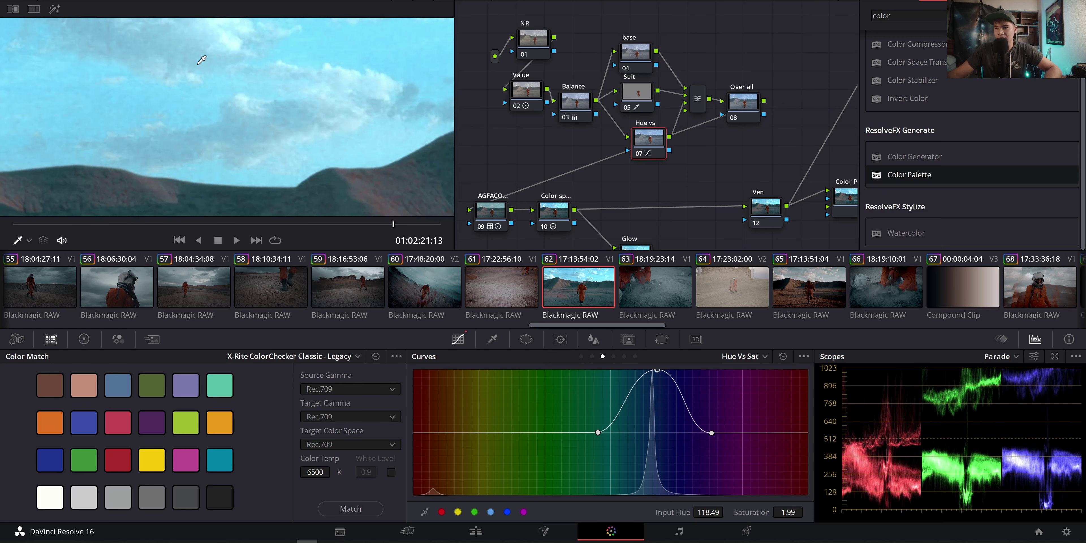
{"action": "scroll", "coordinate": [214, 103], "scroll_direction": "down", "scroll_amount": 2}
{"action": "left_click_drag", "start_coordinate": [656, 370], "coordinate": [654, 426]}
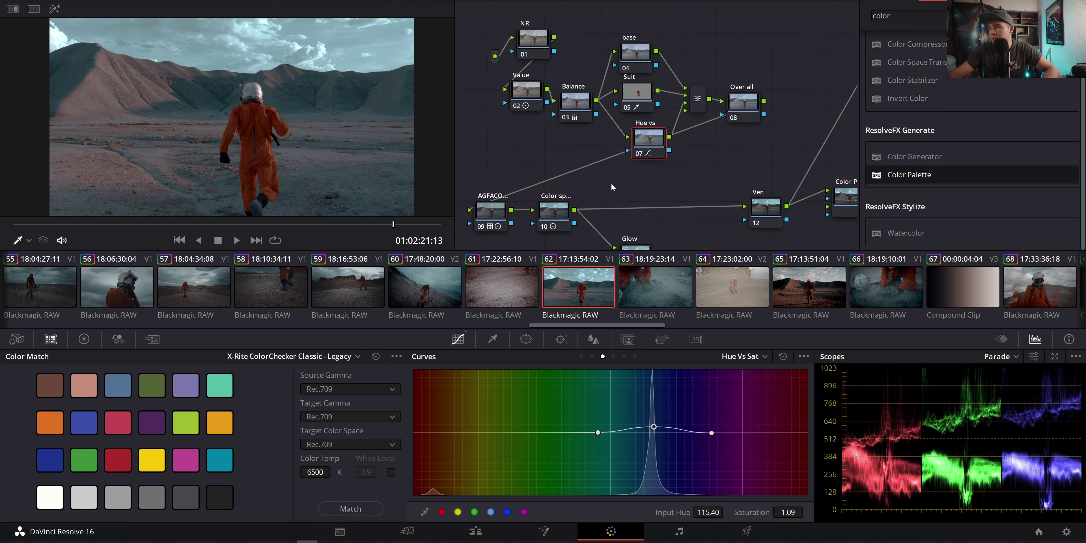
Raise the Balance node's overall saturation to 67.40 in the color wheels
{"action": "left_click_drag", "start_coordinate": [680, 157], "coordinate": [698, 121]}
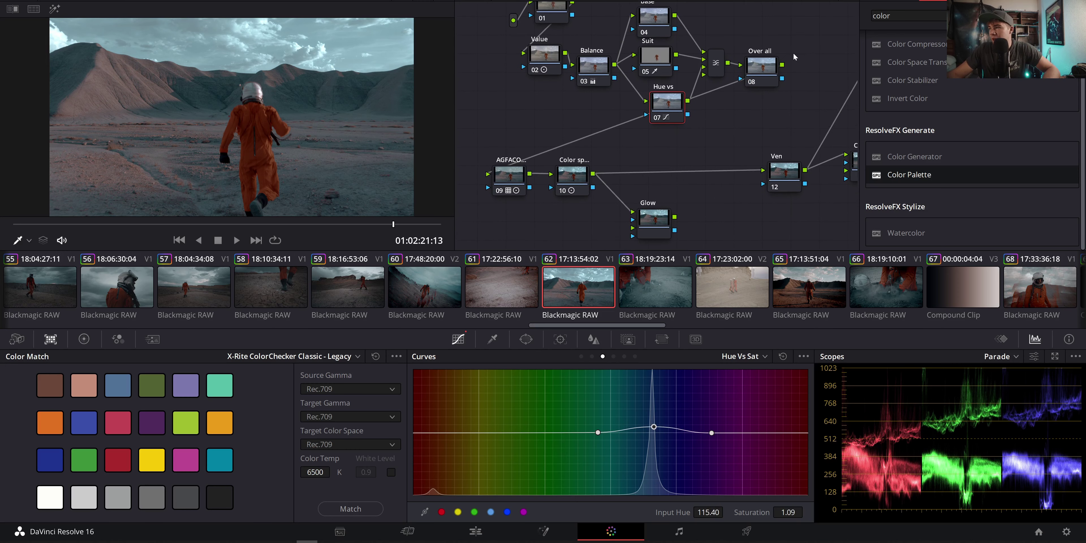
{"action": "left_click", "coordinate": [588, 64]}
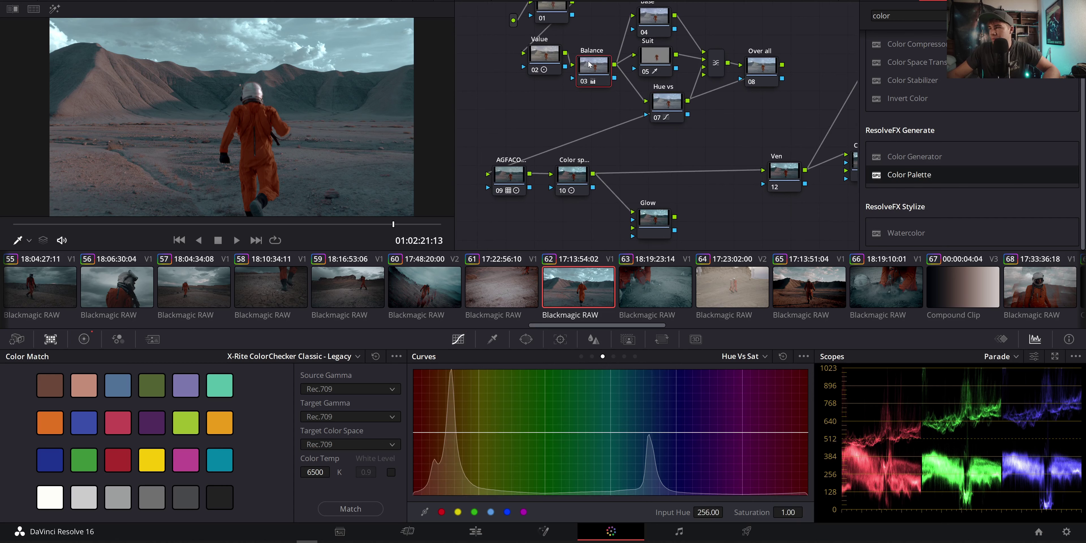
{"action": "left_click", "coordinate": [17, 339]}
{"action": "left_click", "coordinate": [84, 339]}
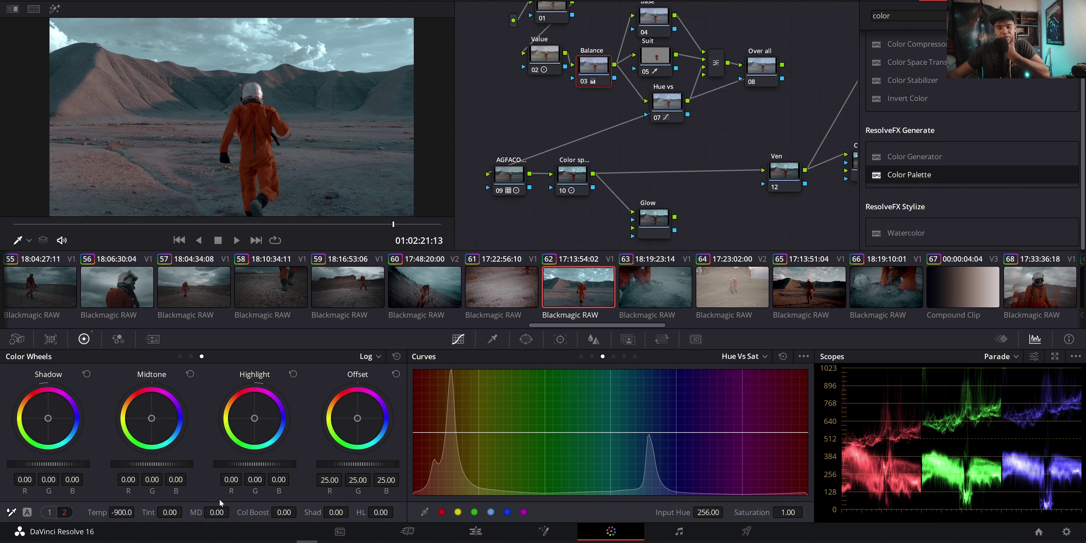
{"action": "left_click", "coordinate": [49, 512]}
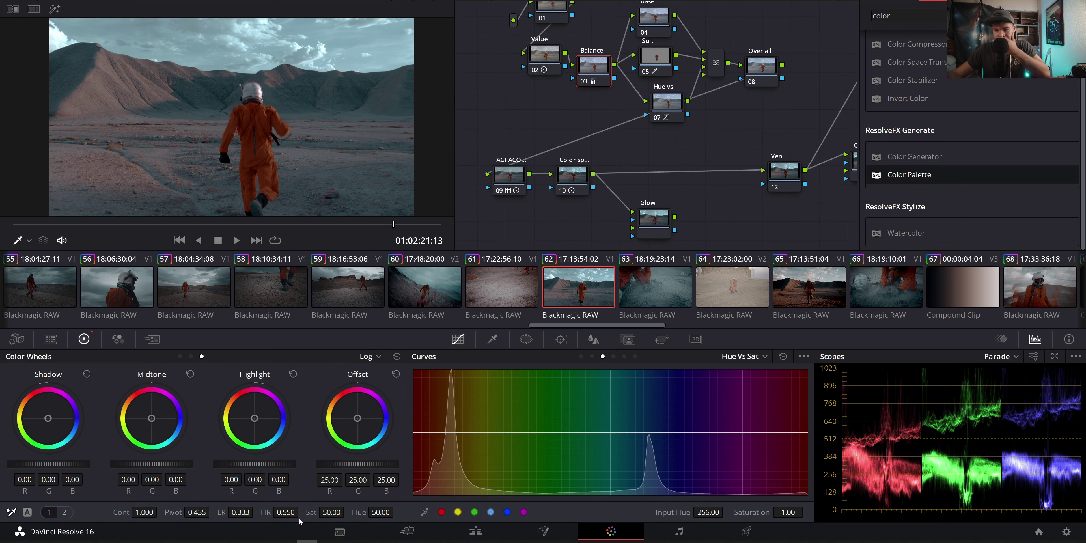
{"action": "left_click_drag", "start_coordinate": [331, 512], "coordinate": [344, 511]}
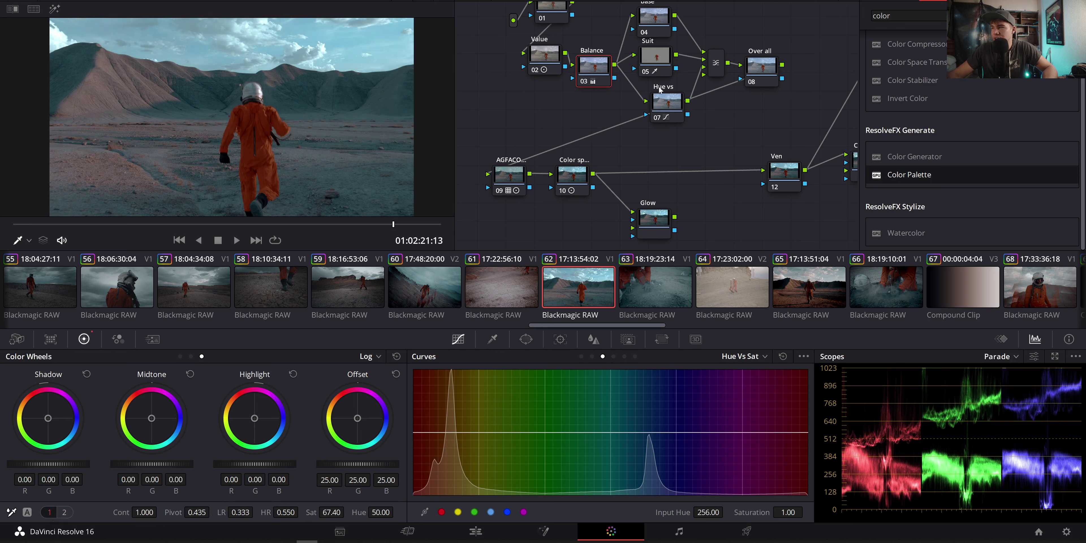
On the Hue vs node, reduce the sky's saturation to about 1.03 and its Hue Vs Lum gain to about 0.91 with a wide falloff
{"action": "left_click", "coordinate": [668, 102]}
{"action": "left_click_drag", "start_coordinate": [659, 429], "coordinate": [654, 431]}
{"action": "left_click", "coordinate": [748, 356]}
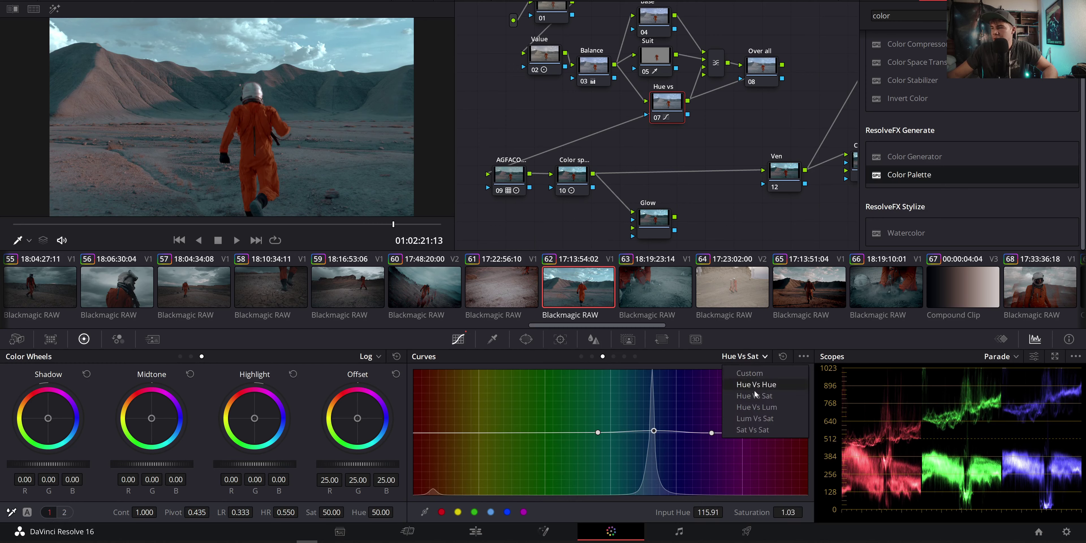
{"action": "left_click", "coordinate": [759, 407]}
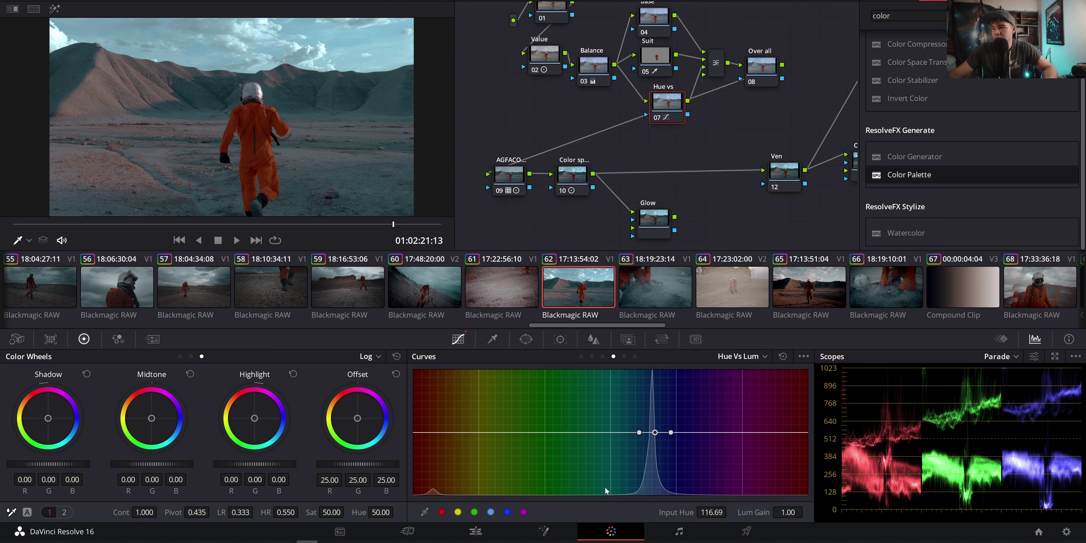
{"action": "left_click_drag", "start_coordinate": [656, 433], "coordinate": [657, 443]}
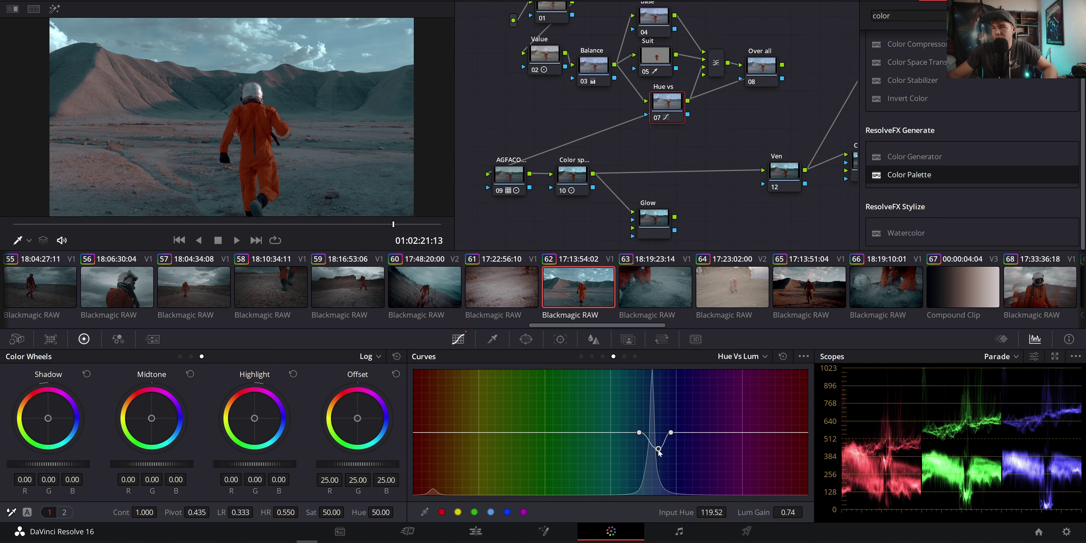
{"action": "left_click_drag", "start_coordinate": [674, 434], "coordinate": [716, 434]}
{"action": "mouse_move", "coordinate": [638, 435]}
{"action": "left_mouse_down"}
{"action": "mouse_move", "coordinate": [605, 436]}
{"action": "mouse_move", "coordinate": [658, 429]}
{"action": "mouse_move", "coordinate": [660, 396]}
{"action": "mouse_move", "coordinate": [670, 514]}
{"action": "mouse_move", "coordinate": [651, 438]}
{"action": "left_mouse_up"}
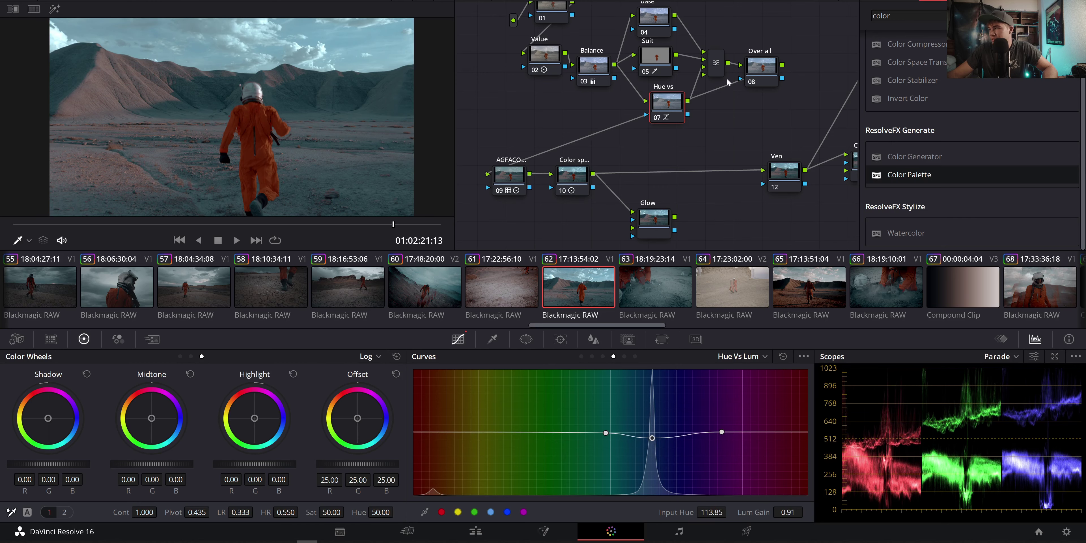
{"action": "scroll", "coordinate": [328, 23], "scroll_direction": "up", "scroll_amount": 1}
{"action": "scroll", "coordinate": [324, 28], "scroll_direction": "up", "scroll_amount": 2}
{"action": "left_click_drag", "start_coordinate": [324, 28], "coordinate": [43, 241]}
{"action": "scroll", "coordinate": [119, 112], "scroll_direction": "down", "scroll_amount": 4}
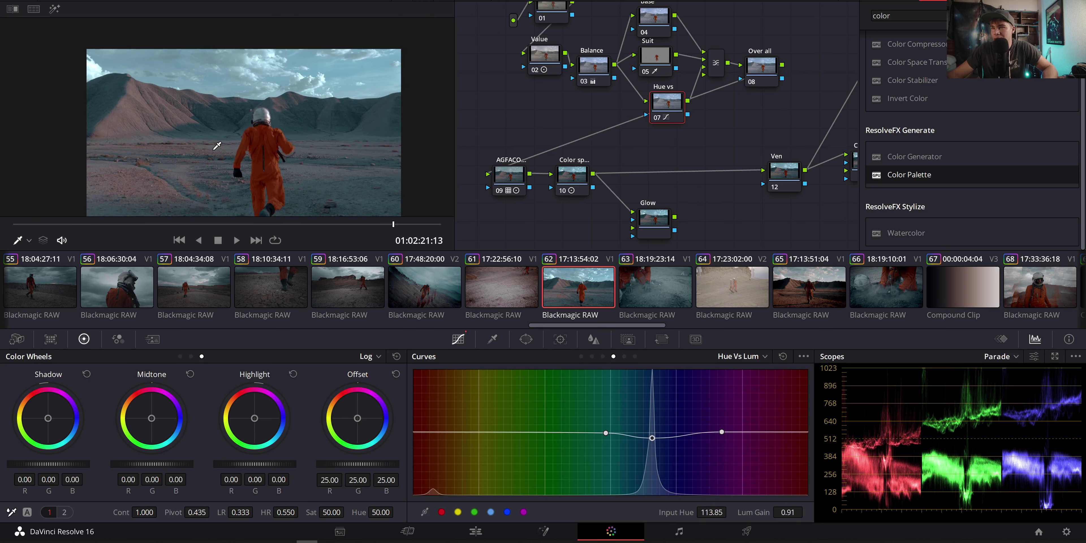
Route the Over all node straight to the output to view the grade without the film look, and reconnect the Ven node to the output
{"action": "left_click", "coordinate": [596, 63]}
{"action": "left_click", "coordinate": [551, 58]}
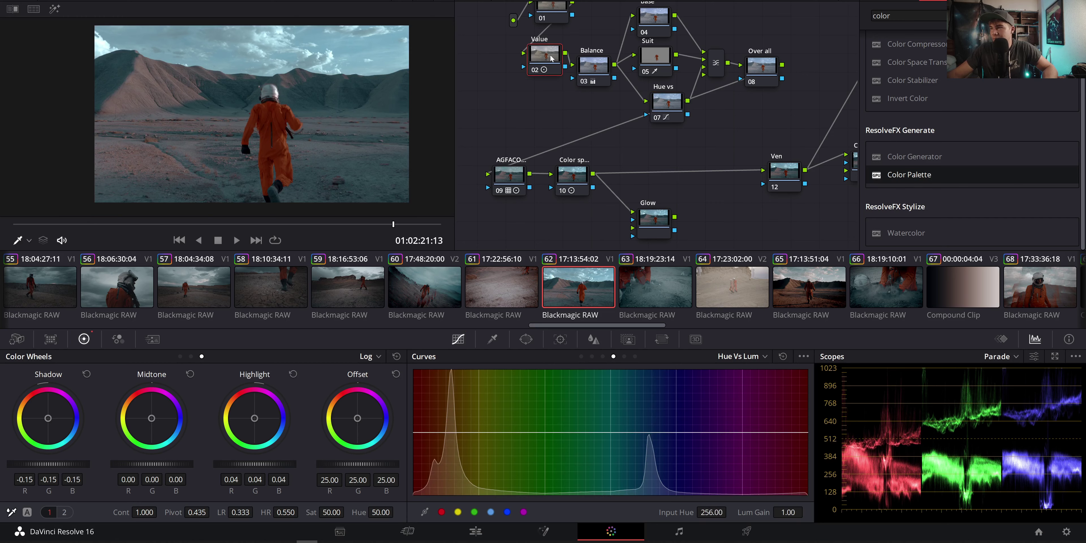
{"action": "left_click_drag", "start_coordinate": [764, 69], "coordinate": [683, 82]}
{"action": "left_click_drag", "start_coordinate": [793, 49], "coordinate": [817, 32]}
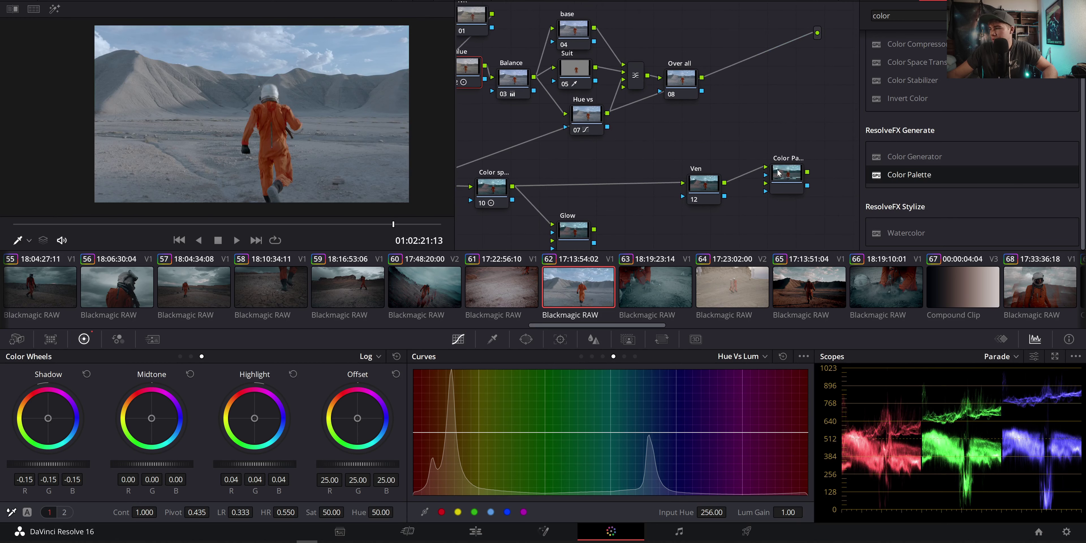
{"action": "left_click_drag", "start_coordinate": [746, 85], "coordinate": [779, 77]}
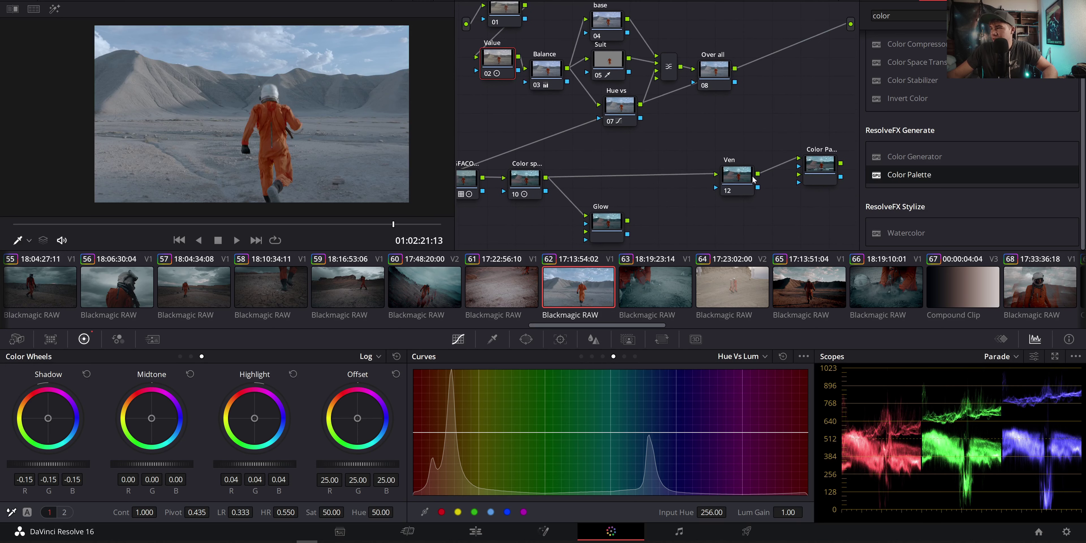
{"action": "left_click_drag", "start_coordinate": [758, 174], "coordinate": [850, 24]}
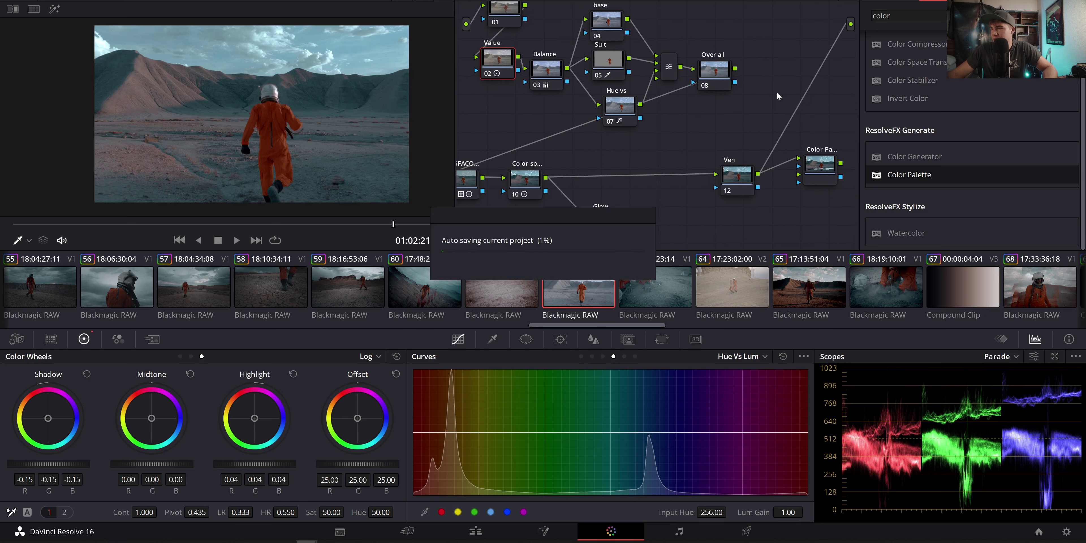
Lower the highlights of the Color space node slightly with the Log wheels
{"action": "left_click_drag", "start_coordinate": [619, 137], "coordinate": [668, 114]}
{"action": "left_click", "coordinate": [567, 157]}
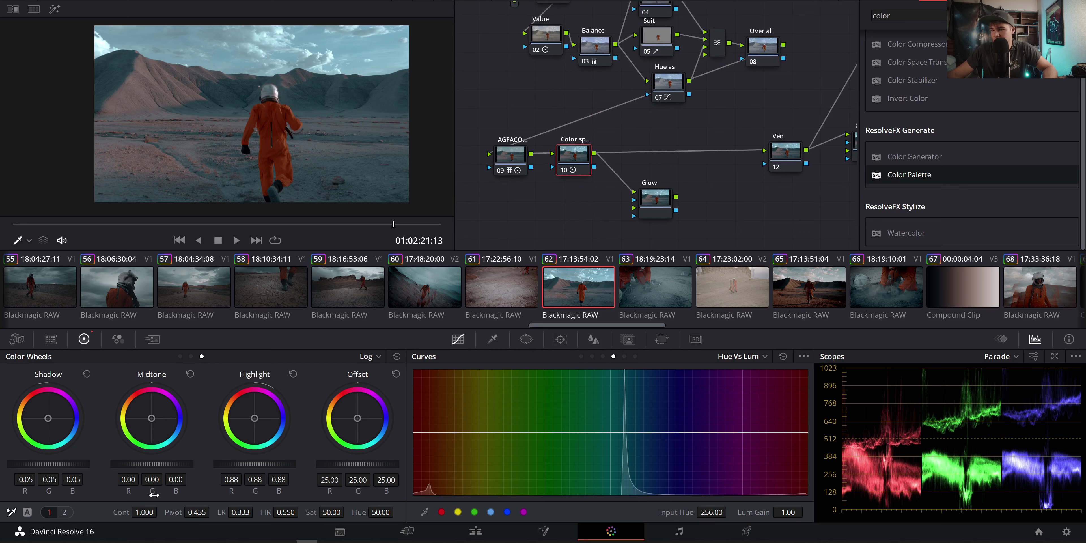
{"action": "mouse_move", "coordinate": [254, 463]}
{"action": "left_mouse_down"}
{"action": "mouse_move", "coordinate": [227, 464]}
{"action": "mouse_move", "coordinate": [243, 463]}
{"action": "left_mouse_up"}
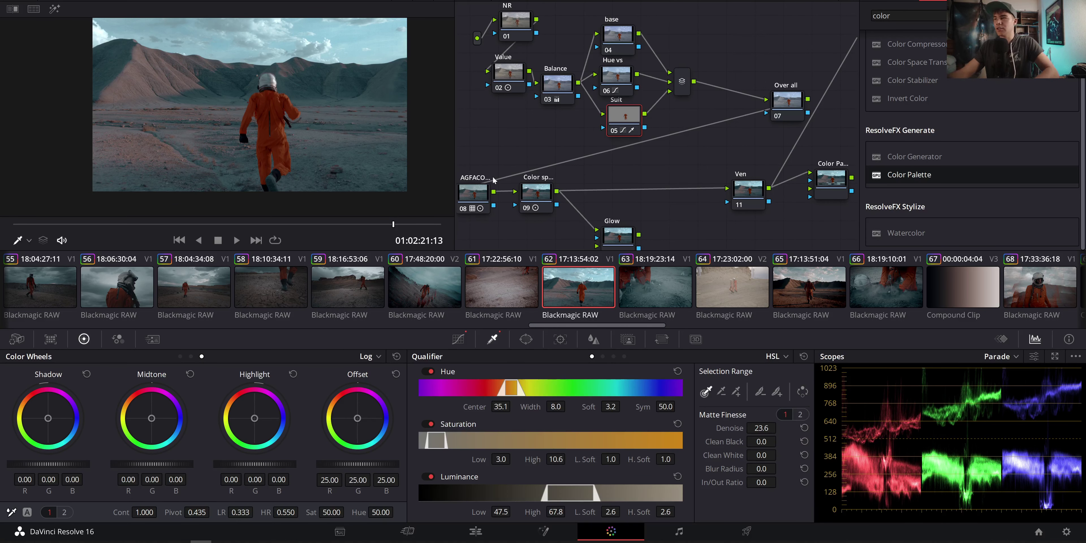
Space out the Hue vs, Suit and layer mixer nodes so their connections are easier to read
{"action": "left_click_drag", "start_coordinate": [682, 86], "coordinate": [689, 86]}
{"action": "left_click_drag", "start_coordinate": [624, 125], "coordinate": [614, 132]}
{"action": "mouse_move", "coordinate": [613, 84]}
{"action": "left_mouse_down"}
{"action": "mouse_move", "coordinate": [619, 95]}
{"action": "mouse_move", "coordinate": [617, 86]}
{"action": "left_mouse_up"}
{"action": "left_click_drag", "start_coordinate": [616, 107], "coordinate": [635, 105]}
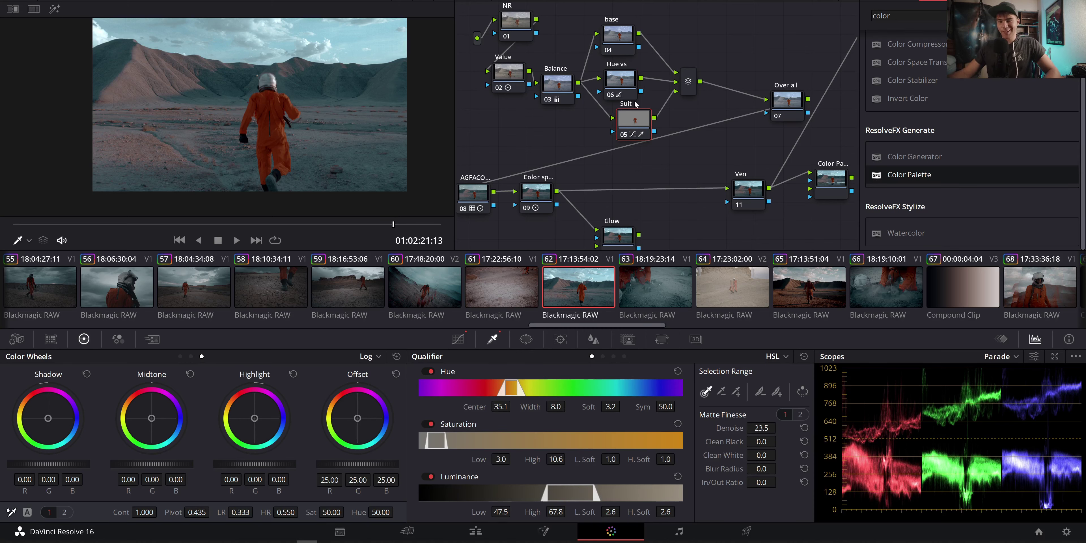
{"action": "left_click_drag", "start_coordinate": [695, 81], "coordinate": [700, 78]}
{"action": "left_click_drag", "start_coordinate": [631, 130], "coordinate": [623, 133]}
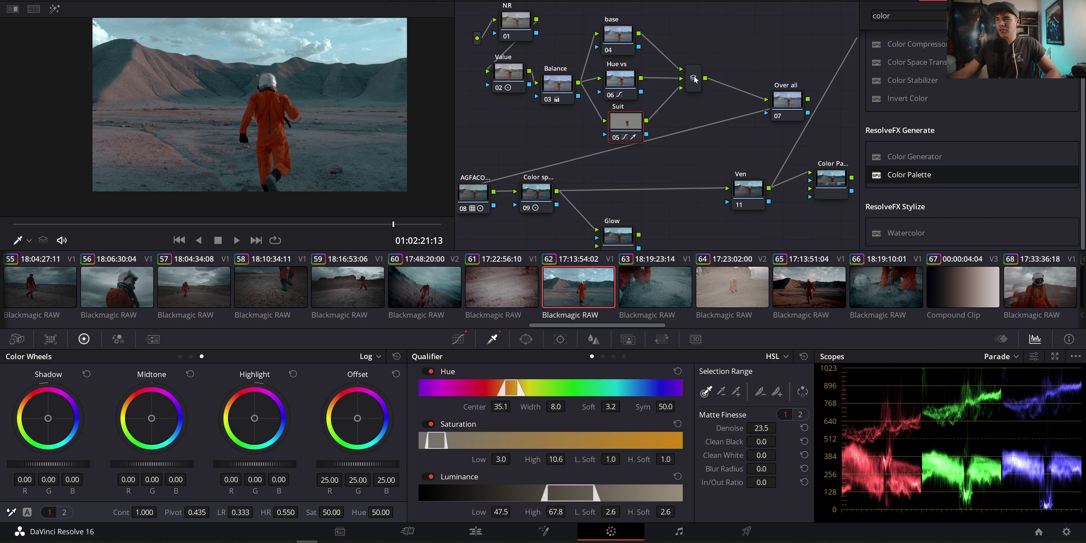
Add an input to the layer mixer and line up the base, Hue vs and Suit nodes in a compact column
{"action": "right_click", "coordinate": [692, 77]}
{"action": "left_click", "coordinate": [709, 116]}
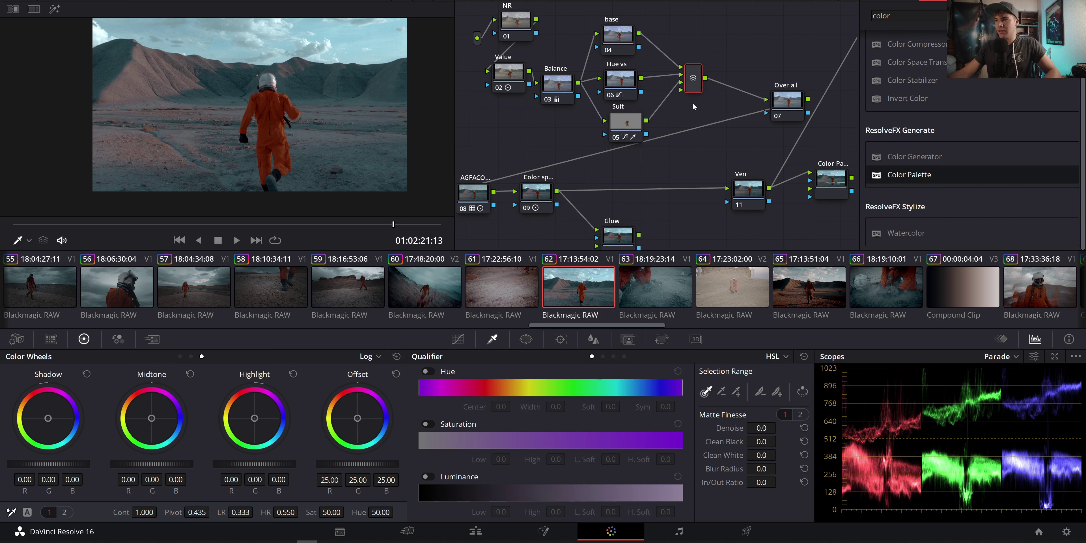
{"action": "left_click_drag", "start_coordinate": [622, 129], "coordinate": [617, 130]}
{"action": "left_click_drag", "start_coordinate": [619, 91], "coordinate": [616, 91]}
{"action": "left_click_drag", "start_coordinate": [614, 43], "coordinate": [613, 41]}
{"action": "left_click_drag", "start_coordinate": [617, 89], "coordinate": [617, 88]}
{"action": "left_click_drag", "start_coordinate": [617, 128], "coordinate": [621, 117]}
On the Hue vs node, lower the blue point's gain on the Hue Vs Lum curve to about 1.07
{"action": "left_click", "coordinate": [619, 87]}
{"action": "left_click", "coordinate": [385, 57]}
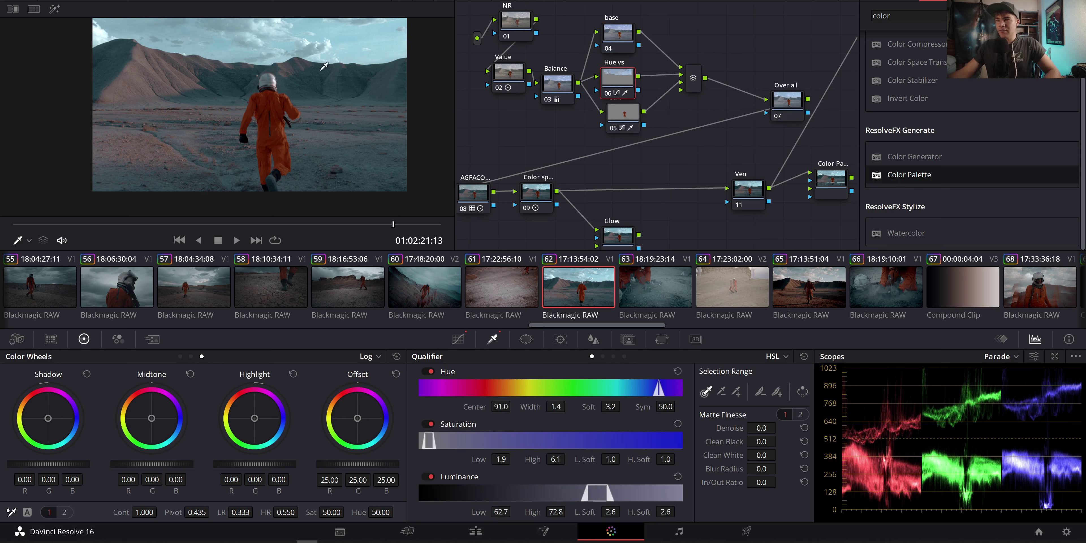
{"action": "key", "text": "ctrl+z"}
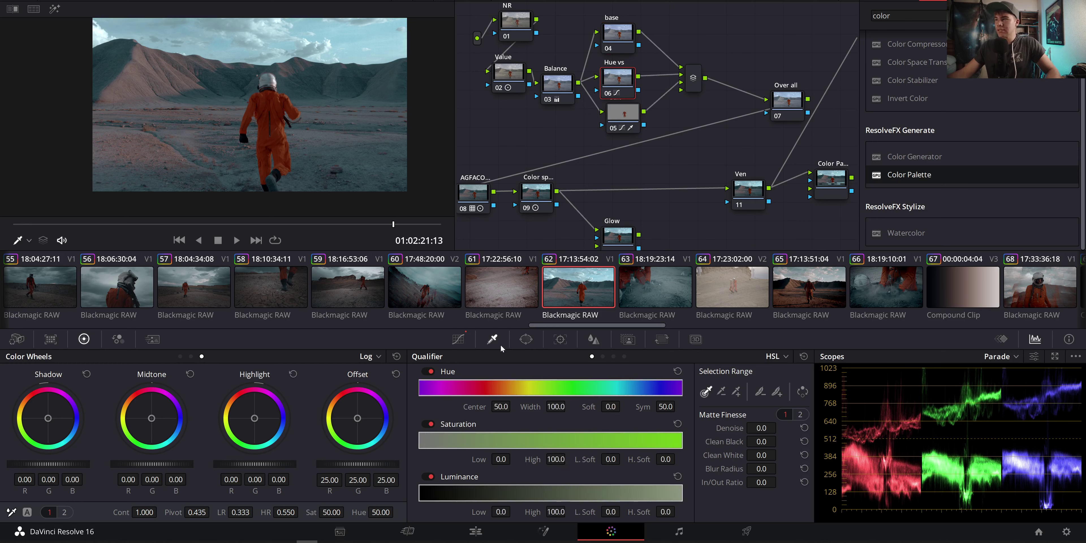
{"action": "left_click", "coordinate": [463, 341]}
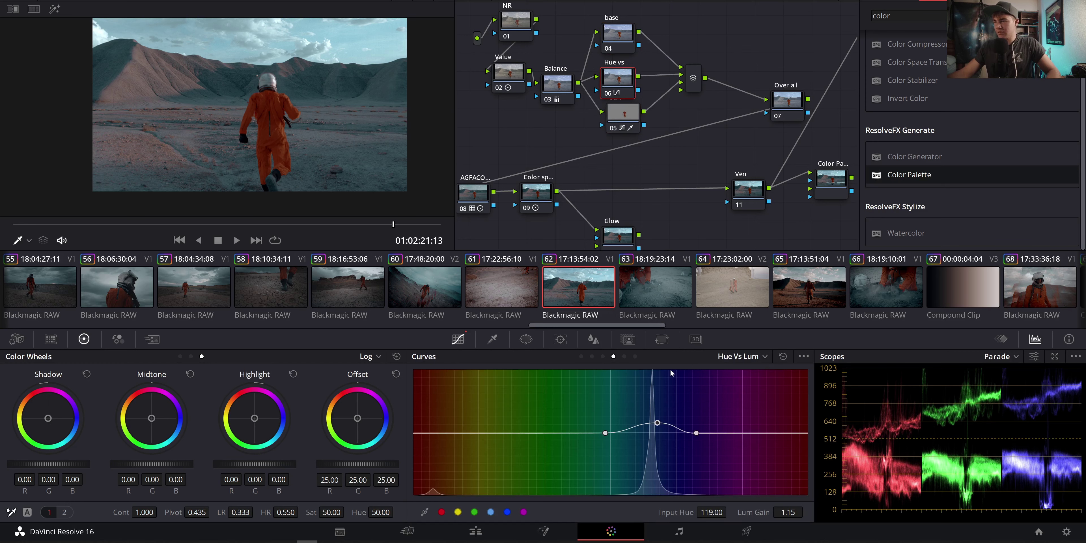
{"action": "mouse_move", "coordinate": [657, 424]}
{"action": "left_mouse_down"}
{"action": "mouse_move", "coordinate": [654, 383]}
{"action": "mouse_move", "coordinate": [658, 428]}
{"action": "left_mouse_up"}
{"action": "scroll", "coordinate": [325, 112], "scroll_direction": "down", "scroll_amount": 2}
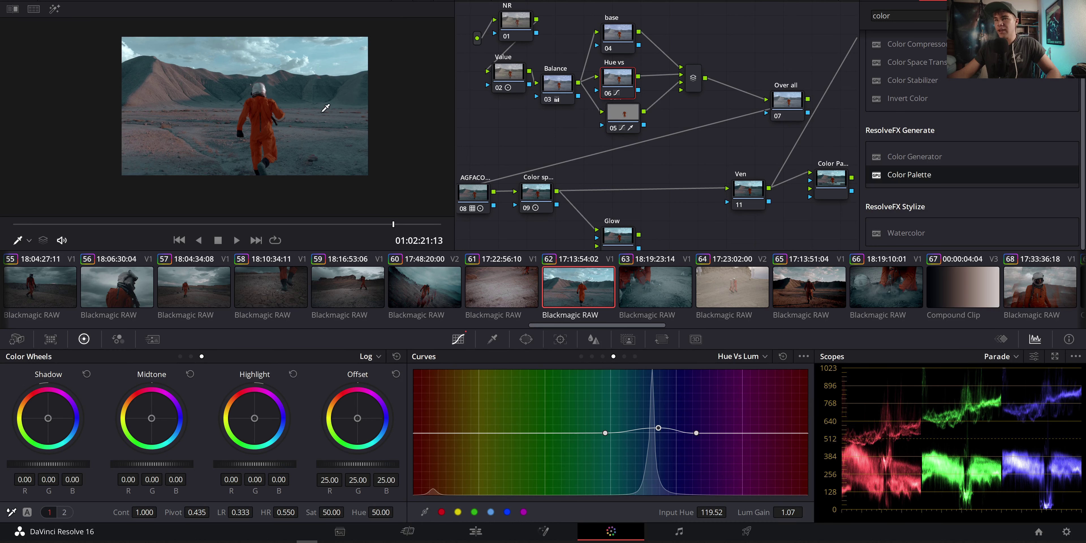
{"action": "scroll", "coordinate": [274, 104], "scroll_direction": "up", "scroll_amount": 2}
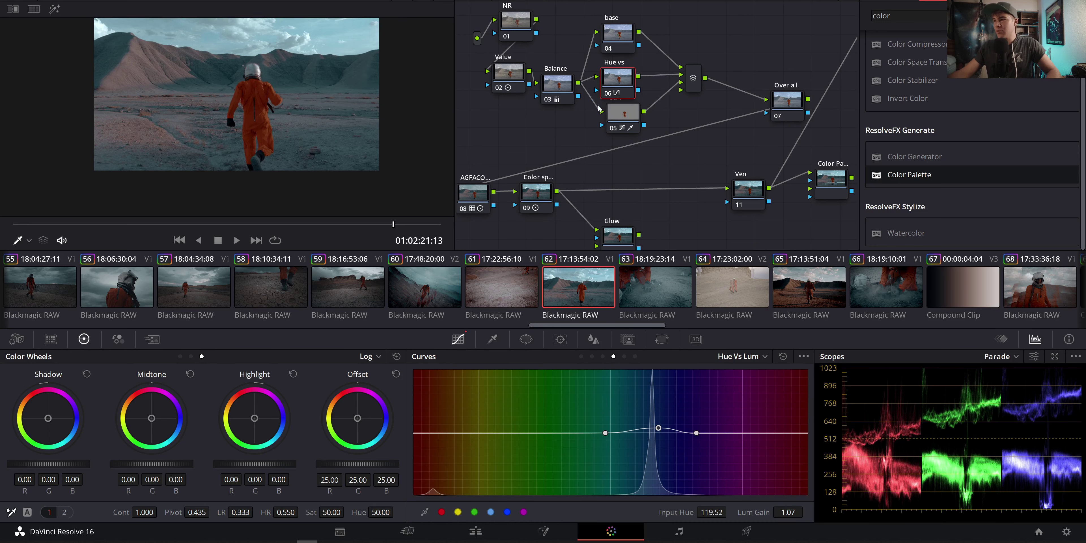
Connect the Over all node directly to the output to compare the image without the film look, and reconnect the Ven node to the output
{"action": "left_click_drag", "start_coordinate": [583, 106], "coordinate": [625, 80]}
{"action": "left_click", "coordinate": [516, 168]}
{"action": "left_click_drag", "start_coordinate": [535, 118], "coordinate": [511, 104]}
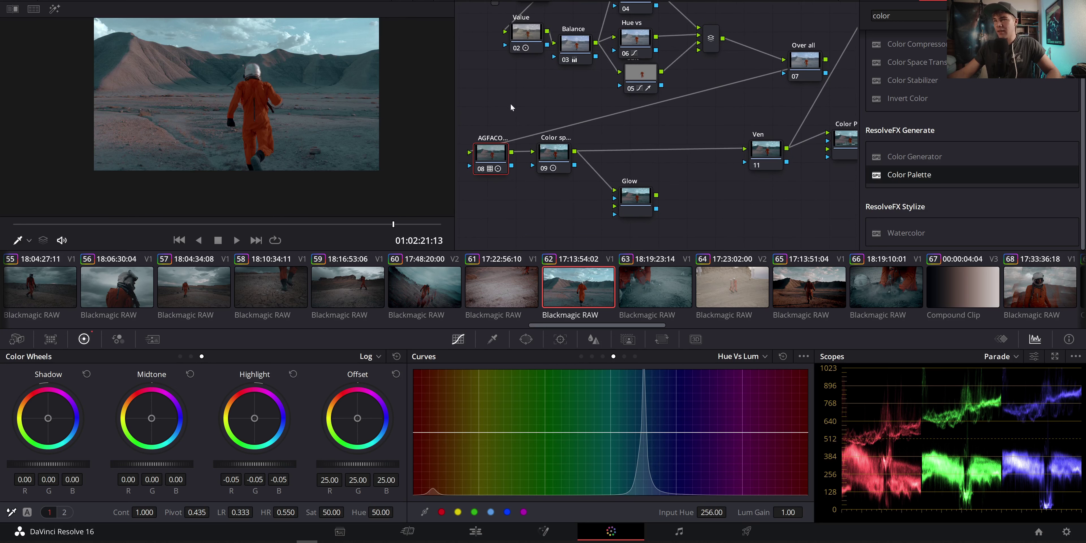
{"action": "left_click_drag", "start_coordinate": [674, 119], "coordinate": [555, 135]}
{"action": "left_click_drag", "start_coordinate": [706, 78], "coordinate": [759, 16]}
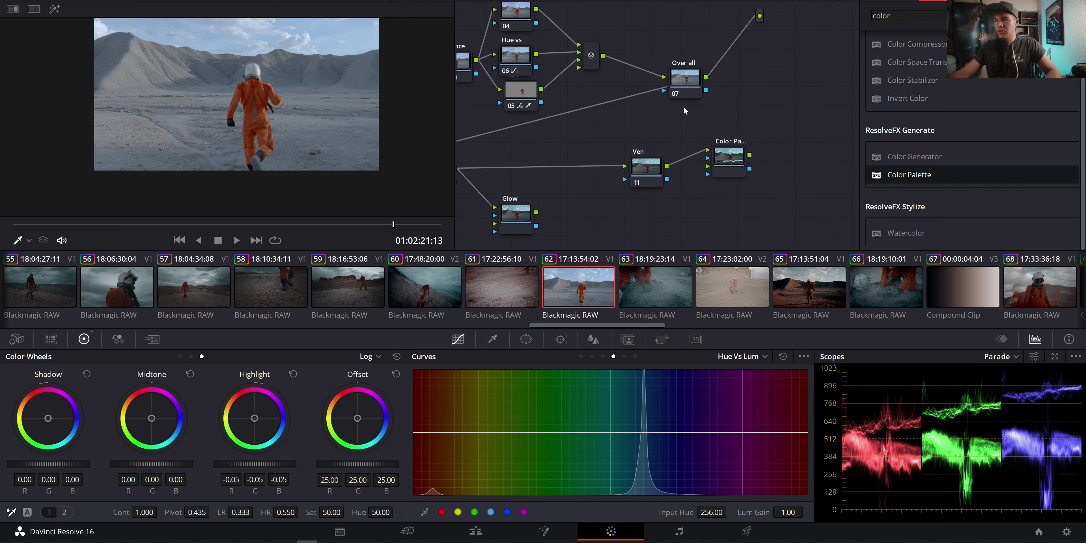
{"action": "left_click_drag", "start_coordinate": [749, 155], "coordinate": [759, 17]}
{"action": "left_click_drag", "start_coordinate": [666, 166], "coordinate": [759, 17]}
{"action": "left_click_drag", "start_coordinate": [640, 125], "coordinate": [723, 87]}
{"action": "left_click_drag", "start_coordinate": [659, 76], "coordinate": [645, 124]}
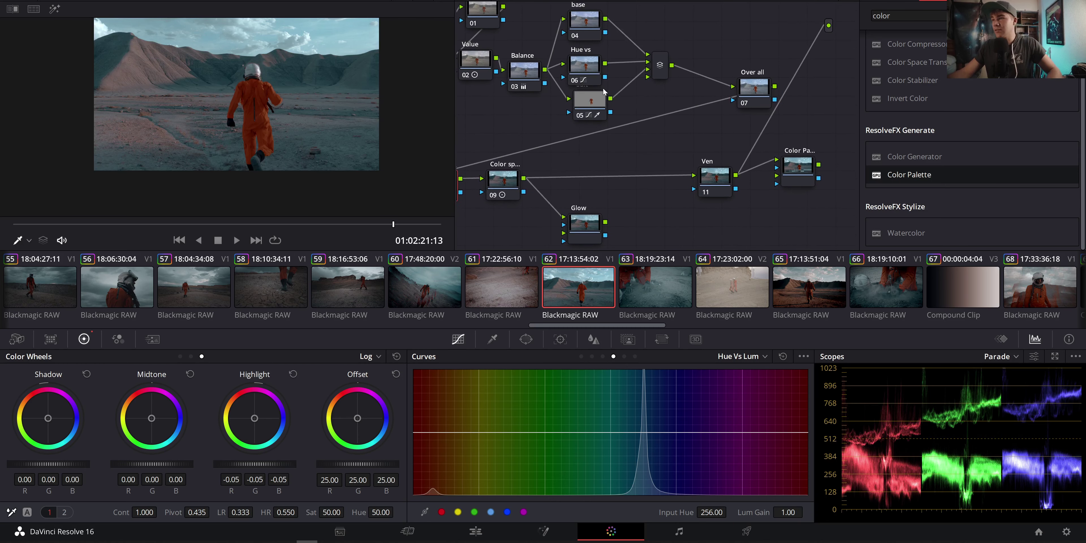
Raise the Suit node's gamma to 0.03 with the Primaries Wheels and inspect the astronaut's suit up close
{"action": "left_click", "coordinate": [588, 111]}
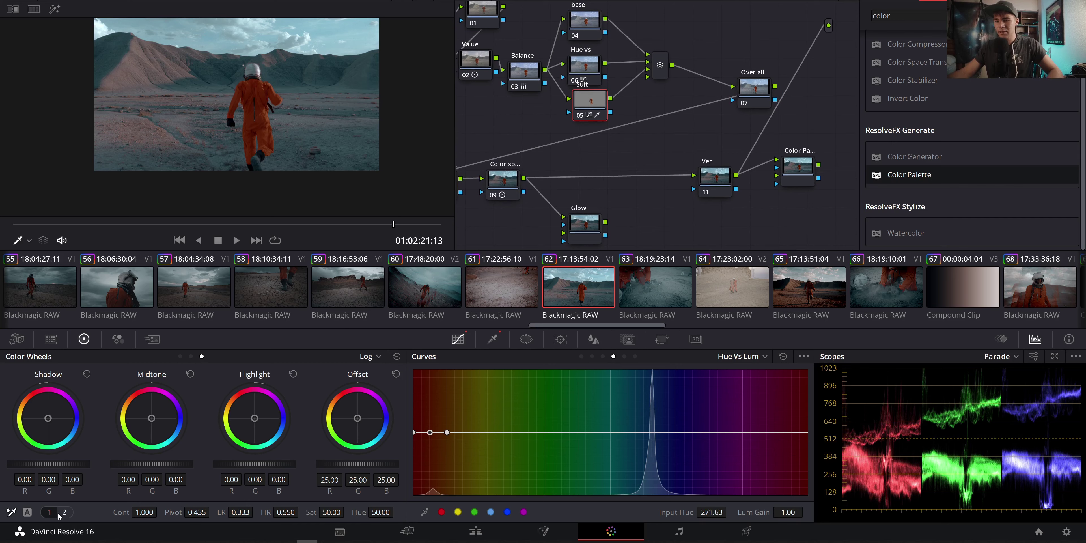
{"action": "left_click", "coordinate": [190, 356]}
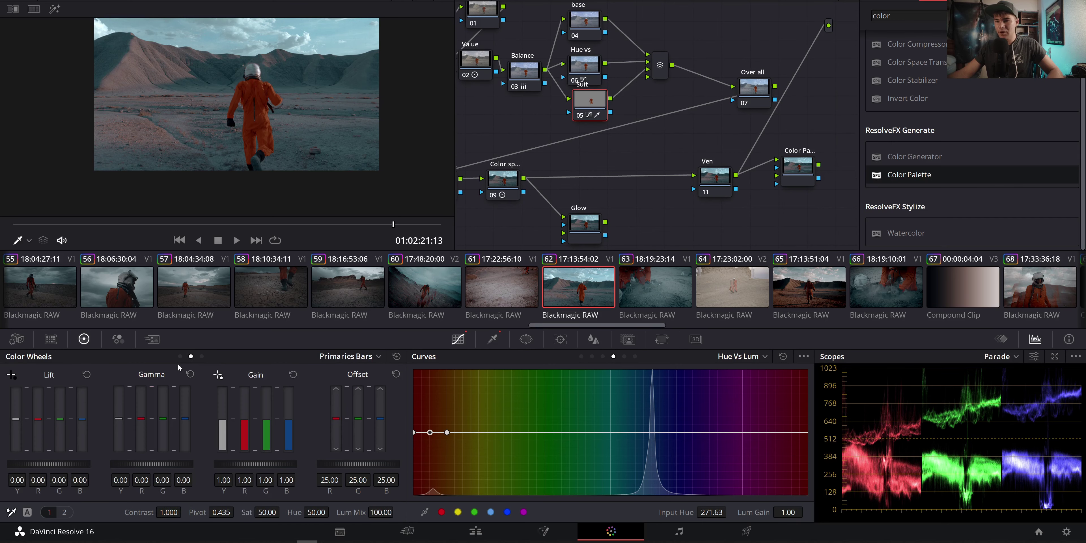
{"action": "left_click", "coordinate": [180, 356]}
{"action": "left_click_drag", "start_coordinate": [147, 470], "coordinate": [148, 464]}
{"action": "scroll", "coordinate": [206, 82], "scroll_direction": "up", "scroll_amount": 10}
{"action": "left_click_drag", "start_coordinate": [203, 86], "coordinate": [302, 361]}
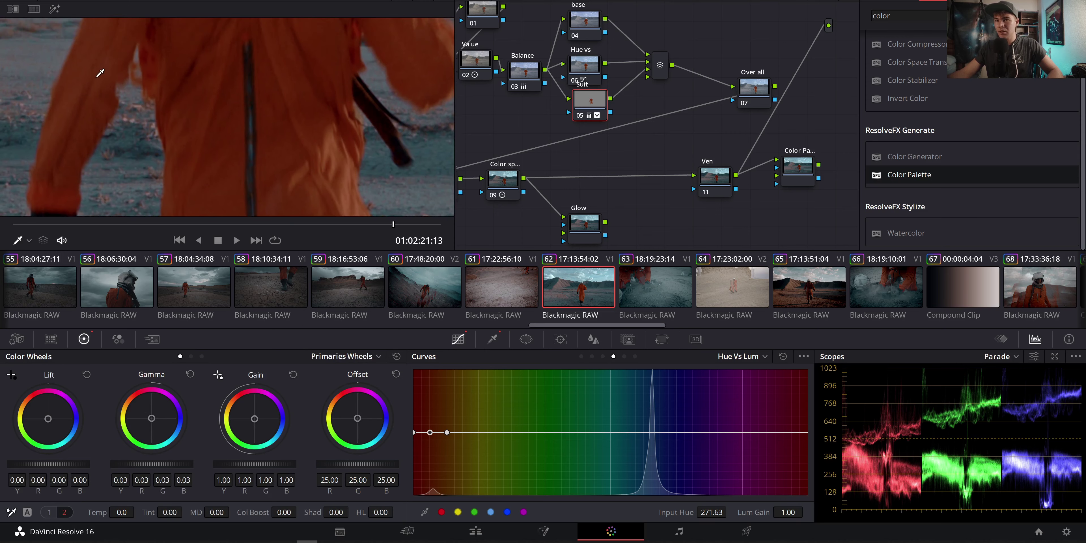
{"action": "scroll", "coordinate": [148, 148], "scroll_direction": "down", "scroll_amount": 10}
{"action": "scroll", "coordinate": [147, 148], "scroll_direction": "down", "scroll_amount": 1}
{"action": "left_click_drag", "start_coordinate": [148, 148], "coordinate": [168, 120]}
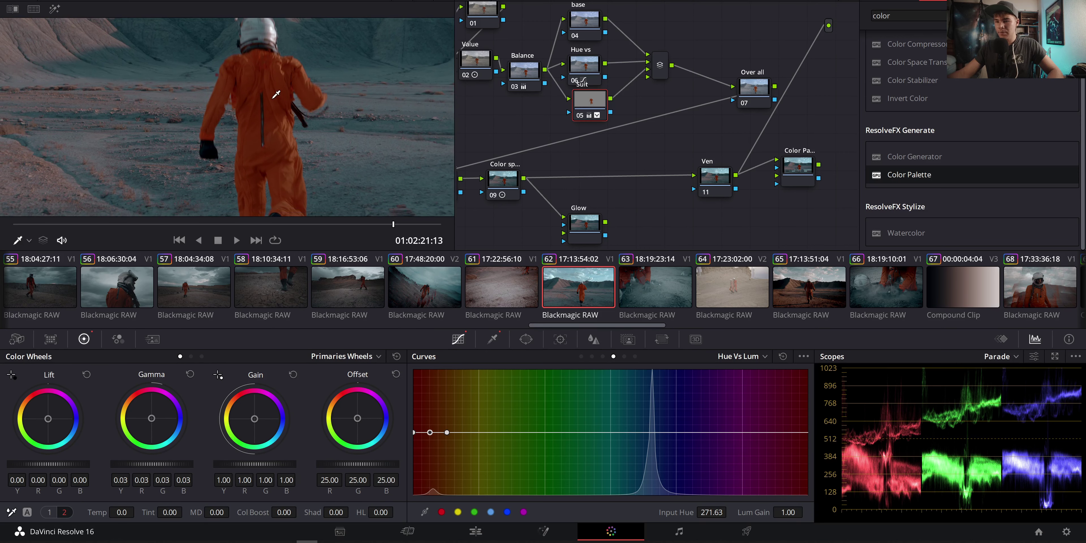
{"action": "scroll", "coordinate": [270, 105], "scroll_direction": "down", "scroll_amount": 5}
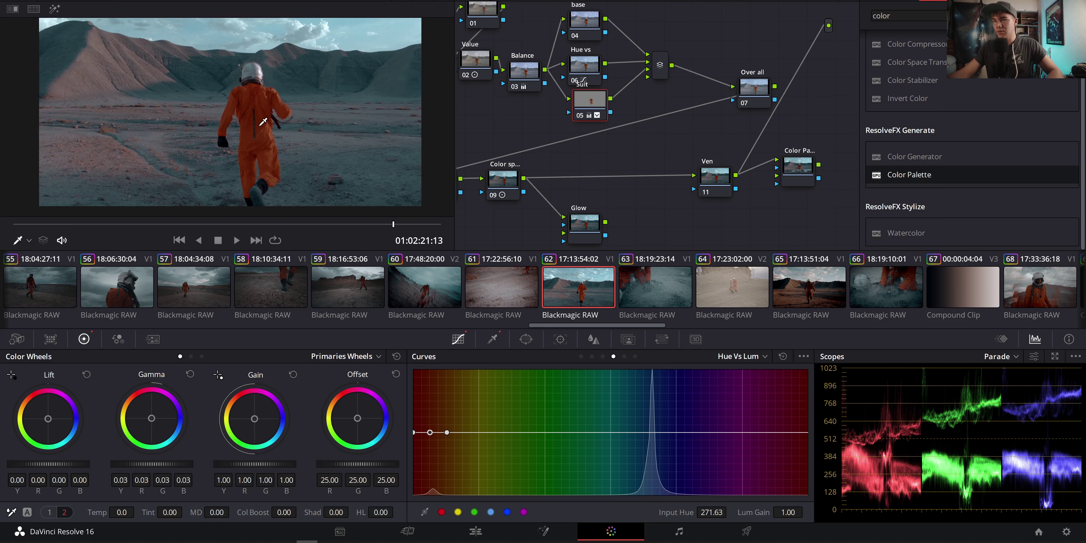
Set the Color space node's contrast to about 1.086
{"action": "left_click_drag", "start_coordinate": [572, 140], "coordinate": [633, 116]}
{"action": "left_click", "coordinate": [563, 157]}
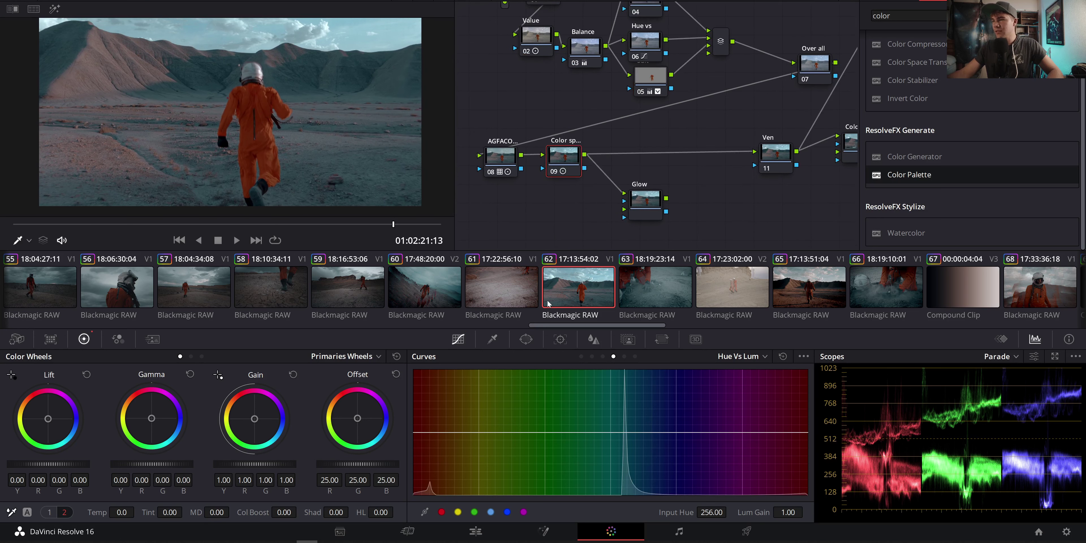
{"action": "left_click", "coordinate": [50, 512]}
{"action": "mouse_move", "coordinate": [184, 512]}
{"action": "left_mouse_down"}
{"action": "mouse_move", "coordinate": [162, 512]}
{"action": "mouse_move", "coordinate": [180, 512]}
{"action": "left_mouse_up"}
{"action": "scroll", "coordinate": [282, 135], "scroll_direction": "down", "scroll_amount": 4}
{"action": "scroll", "coordinate": [286, 131], "scroll_direction": "up", "scroll_amount": 5}
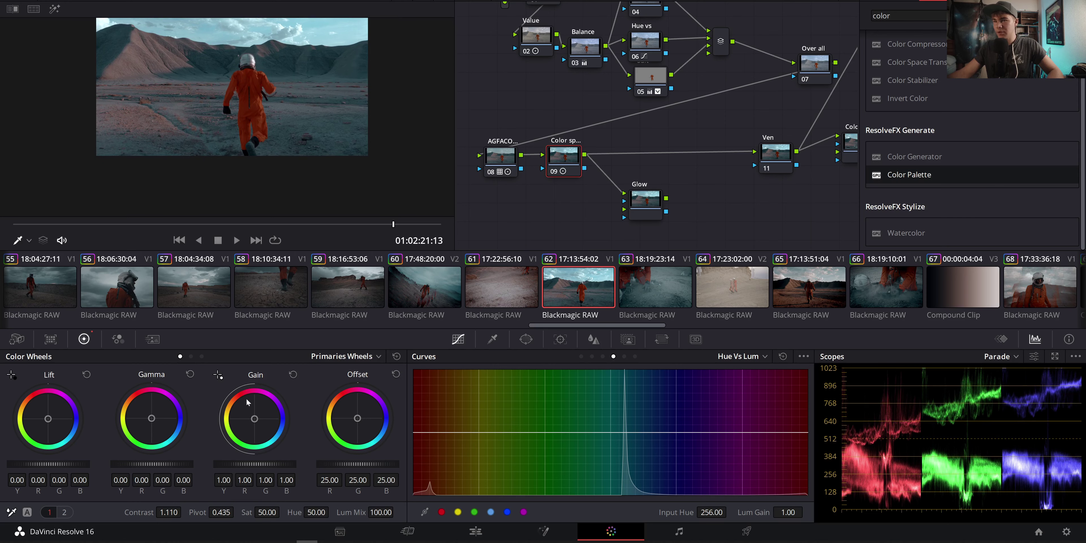
{"action": "mouse_move", "coordinate": [185, 512]}
{"action": "left_mouse_down"}
{"action": "mouse_move", "coordinate": [198, 512]}
{"action": "mouse_move", "coordinate": [170, 512]}
{"action": "left_mouse_up"}
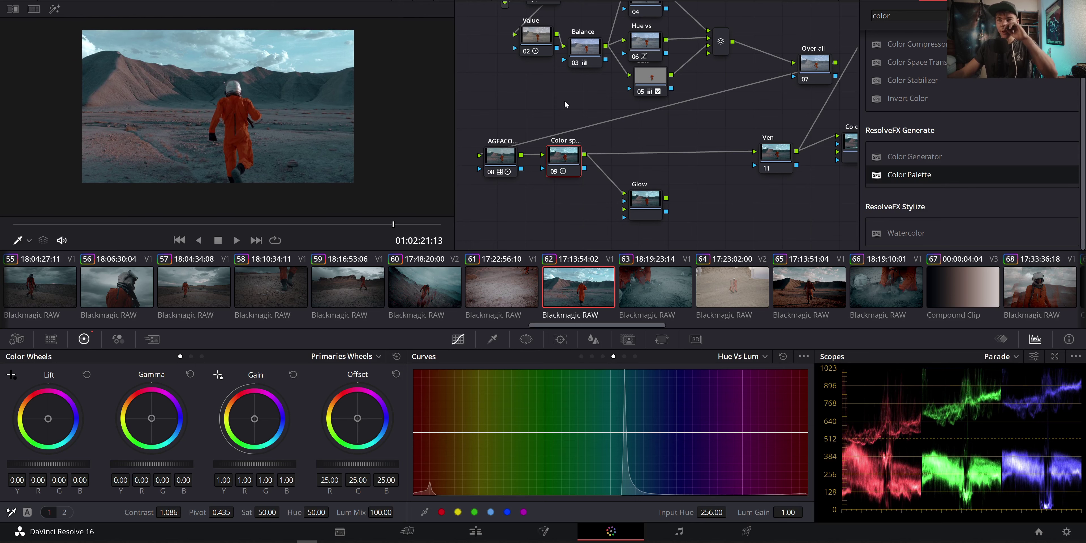
Insert the Glow node into the connection between the Color space and Ven nodes
{"action": "left_click", "coordinate": [660, 196]}
{"action": "mouse_move", "coordinate": [659, 196]}
{"action": "left_mouse_down"}
{"action": "mouse_move", "coordinate": [692, 181]}
{"action": "mouse_move", "coordinate": [675, 172]}
{"action": "mouse_move", "coordinate": [656, 182]}
{"action": "left_mouse_up"}
{"action": "scroll", "coordinate": [894, 205], "scroll_direction": "down", "scroll_amount": 4}
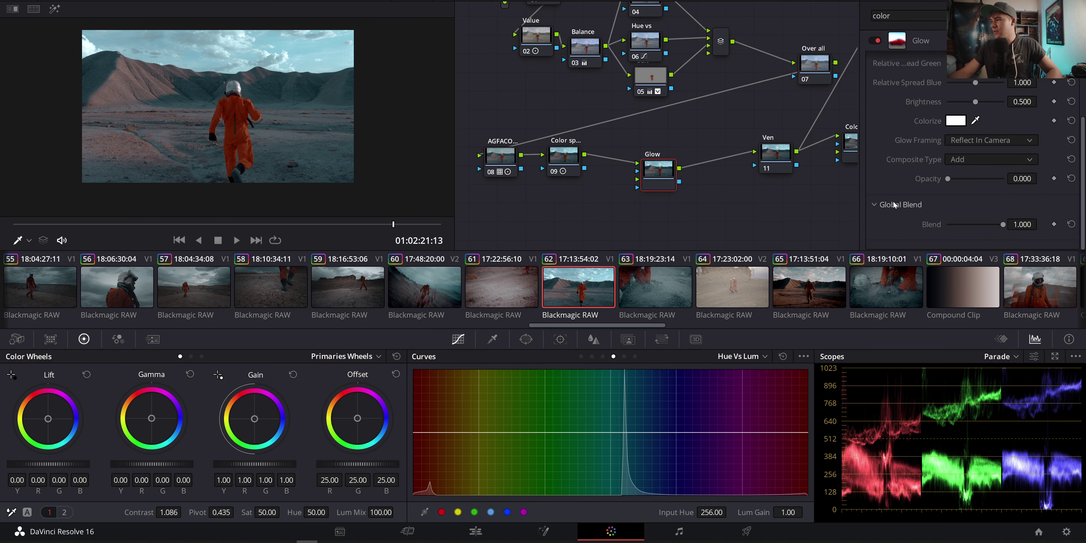
{"action": "scroll", "coordinate": [969, 183], "scroll_direction": "up", "scroll_amount": 4}
{"action": "right_click", "coordinate": [658, 185]}
{"action": "left_click_drag", "start_coordinate": [615, 128], "coordinate": [525, 141]}
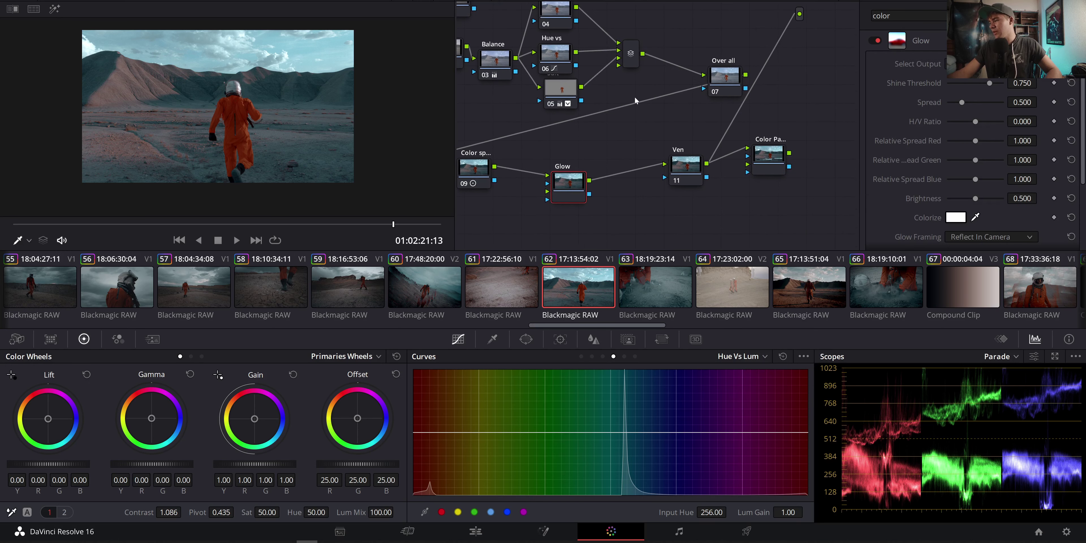
Raise the opacity of the Glow effect
{"action": "scroll", "coordinate": [910, 148], "scroll_direction": "down", "scroll_amount": 4}
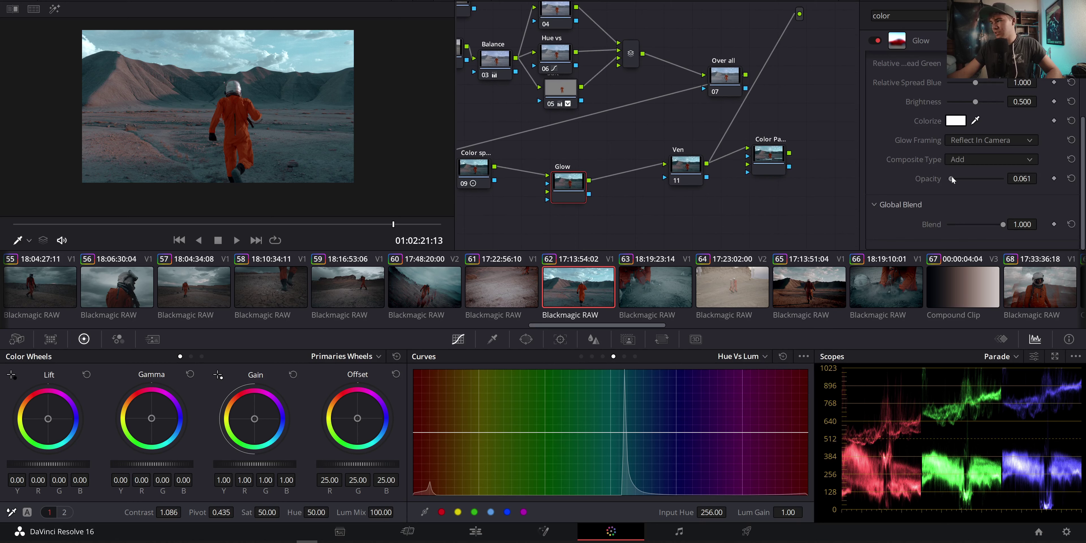
{"action": "left_click_drag", "start_coordinate": [1004, 177], "coordinate": [968, 188]}
{"action": "scroll", "coordinate": [997, 103], "scroll_direction": "up", "scroll_amount": 4}
Set the Glow effect's Shine Threshold to about 0.888 and its Spread to about 0.388, checking the bright sky and helmet
{"action": "mouse_move", "coordinate": [989, 84]}
{"action": "left_mouse_down"}
{"action": "mouse_move", "coordinate": [942, 84]}
{"action": "mouse_move", "coordinate": [986, 81]}
{"action": "left_mouse_up"}
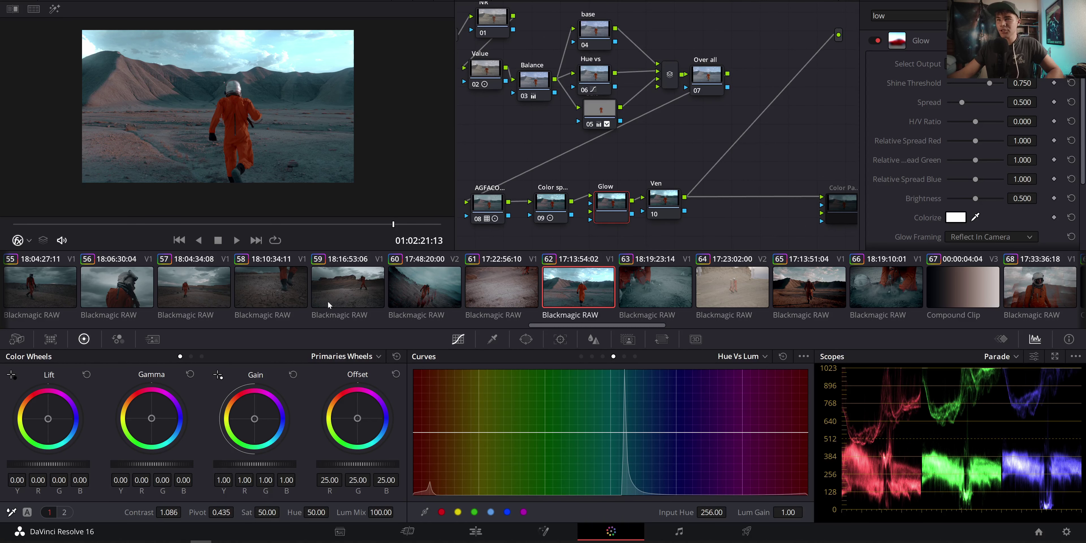
{"action": "left_click_drag", "start_coordinate": [988, 83], "coordinate": [997, 85]}
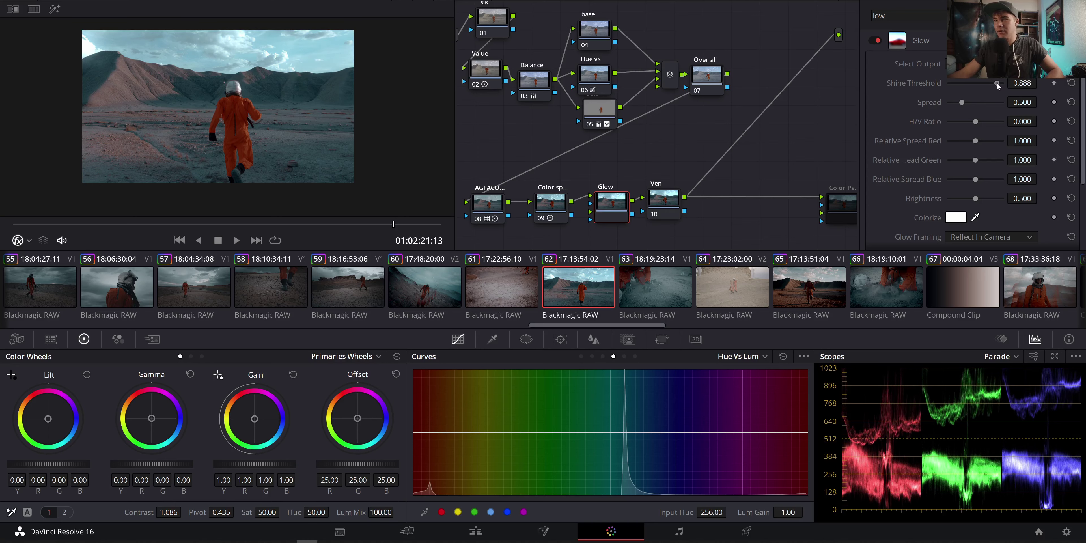
{"action": "mouse_move", "coordinate": [962, 102]}
{"action": "left_mouse_down"}
{"action": "mouse_move", "coordinate": [942, 106]}
{"action": "mouse_move", "coordinate": [957, 103]}
{"action": "left_mouse_up"}
{"action": "scroll", "coordinate": [172, 194], "scroll_direction": "up", "scroll_amount": 3}
{"action": "scroll", "coordinate": [207, 141], "scroll_direction": "down", "scroll_amount": 1}
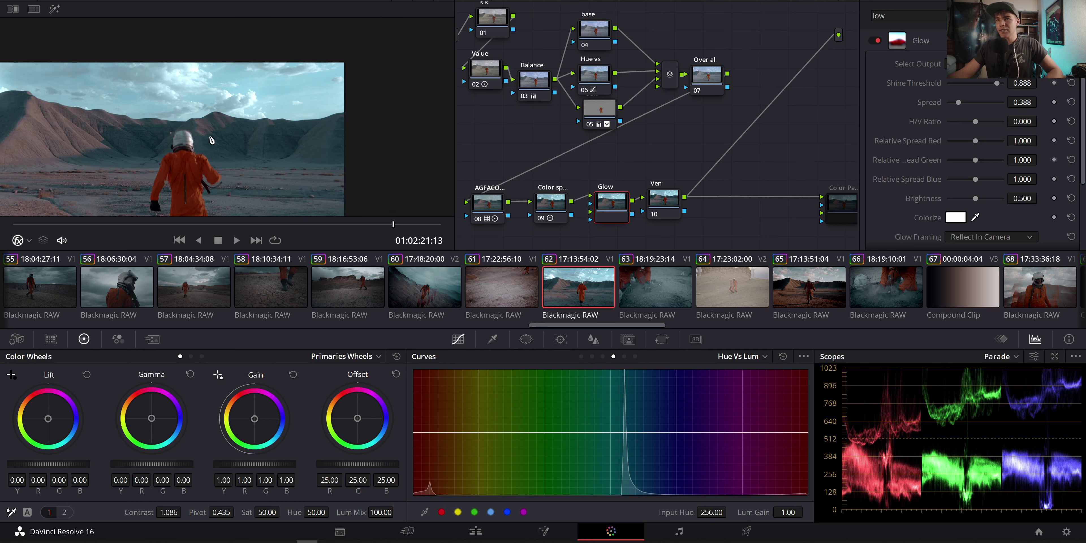
{"action": "left_click_drag", "start_coordinate": [208, 141], "coordinate": [209, 129]}
{"action": "left_click_drag", "start_coordinate": [572, 167], "coordinate": [575, 143]}
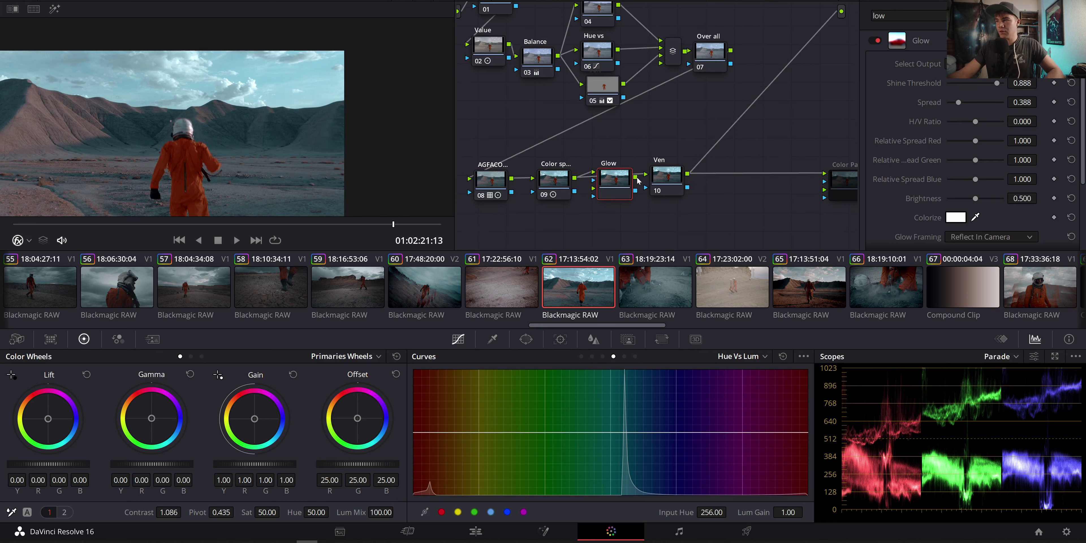
{"action": "scroll", "coordinate": [113, 117], "scroll_direction": "down", "scroll_amount": 3}
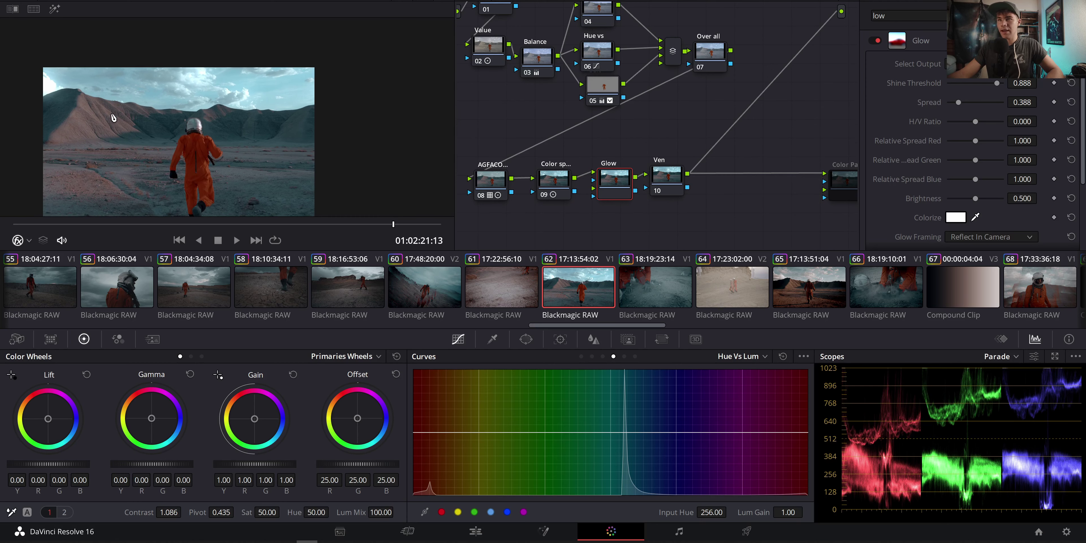
{"action": "left_click_drag", "start_coordinate": [113, 117], "coordinate": [132, 107]}
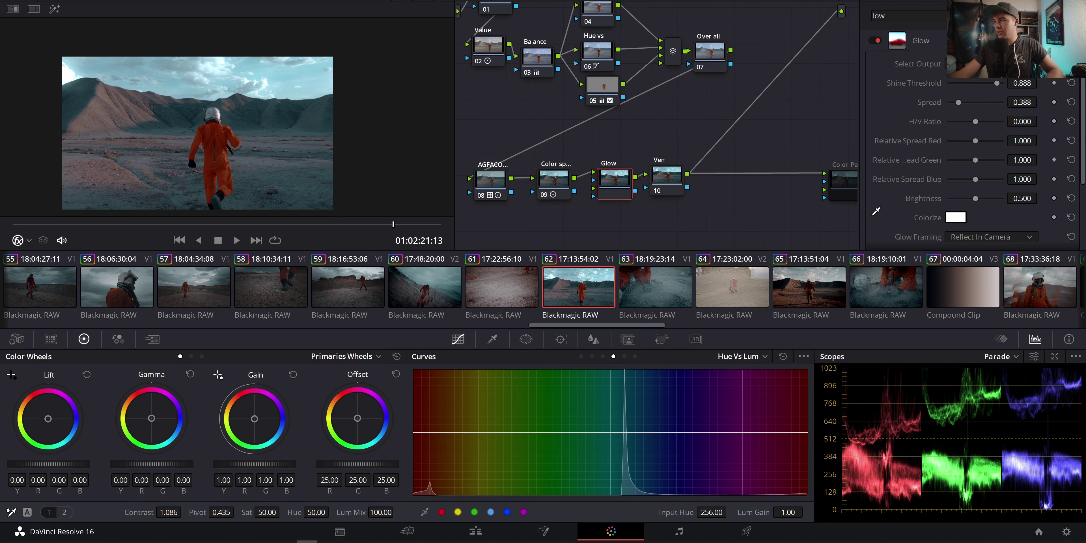
Sample the sky's blue as the Glow's Colorize color, and shift it to a more saturated teal, #4ebbbb
{"action": "left_click", "coordinate": [71, 64]}
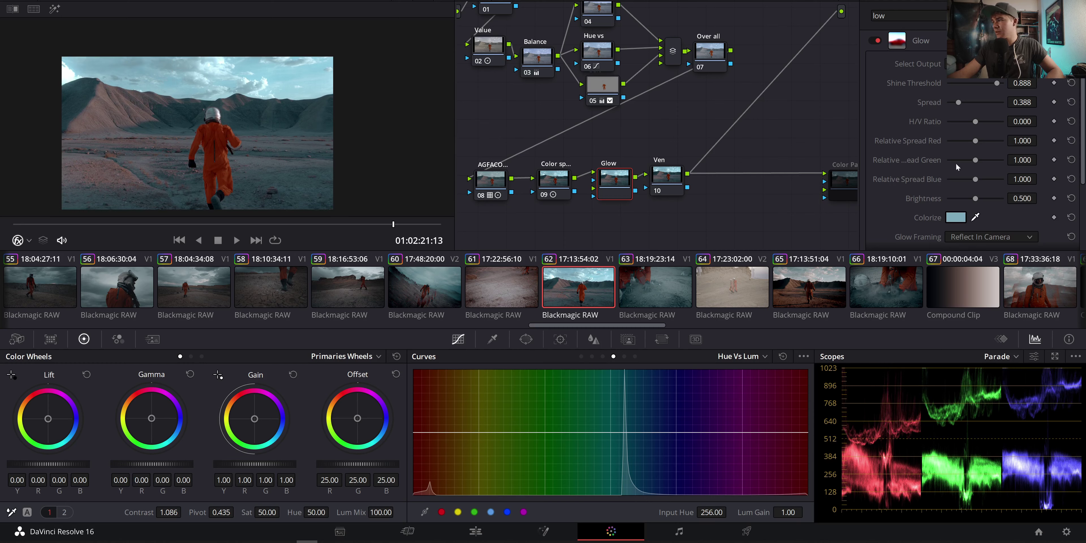
{"action": "left_click", "coordinate": [955, 219]}
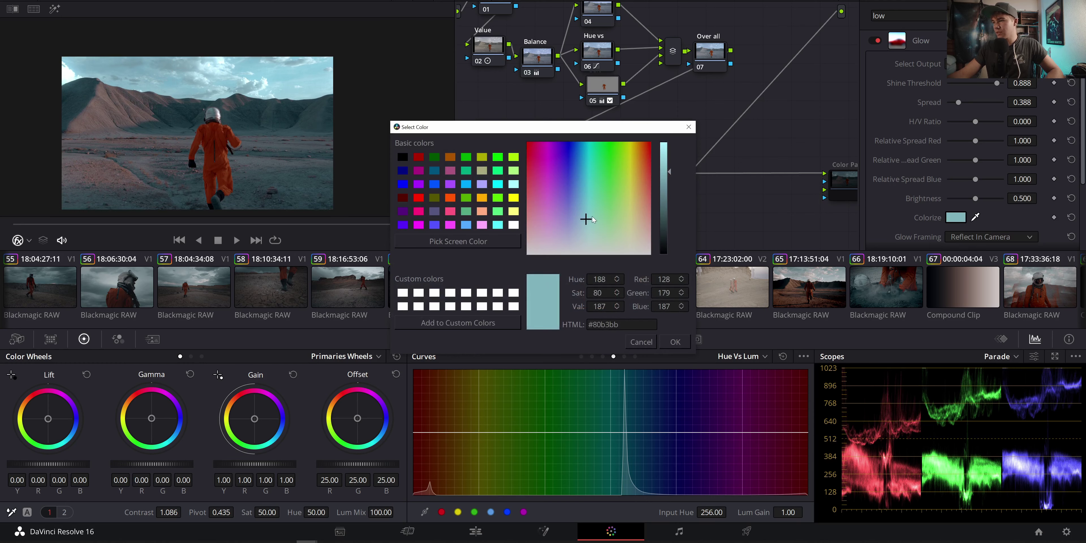
{"action": "left_click_drag", "start_coordinate": [588, 228], "coordinate": [588, 187]}
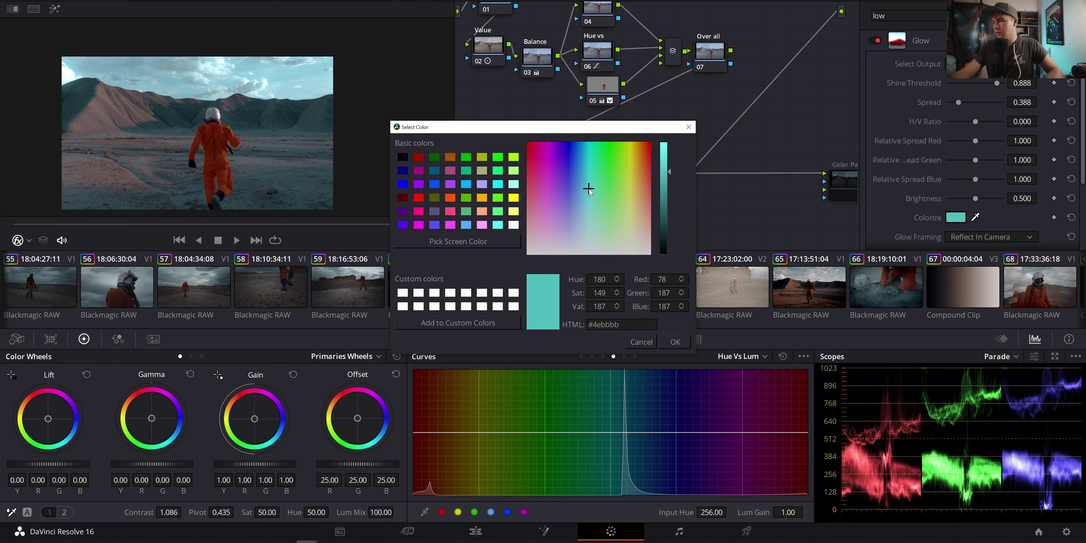
{"action": "left_click", "coordinate": [675, 342]}
{"action": "scroll", "coordinate": [163, 215], "scroll_direction": "up", "scroll_amount": 5}
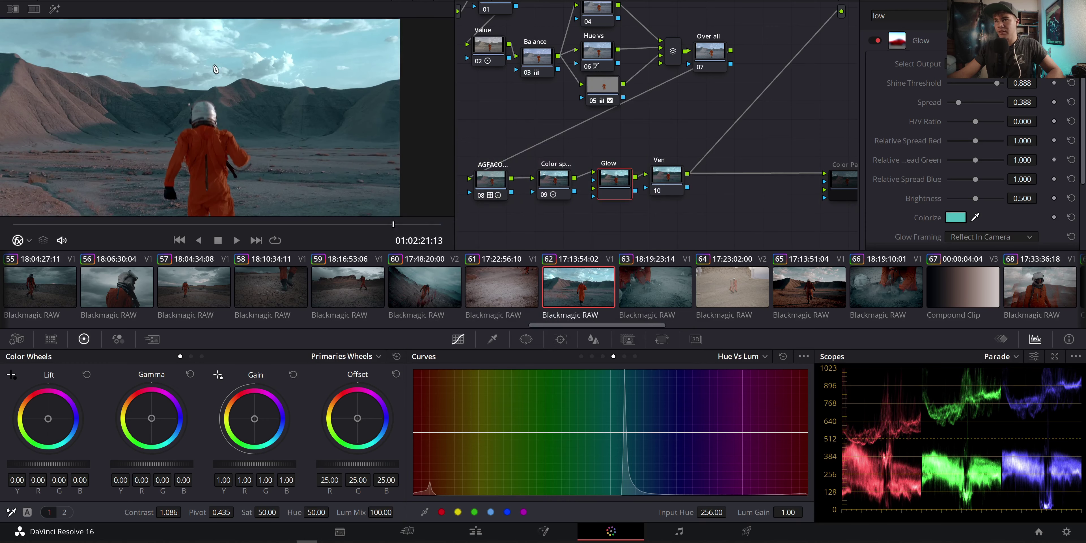
{"action": "scroll", "coordinate": [163, 215], "scroll_direction": "down", "scroll_amount": 3}
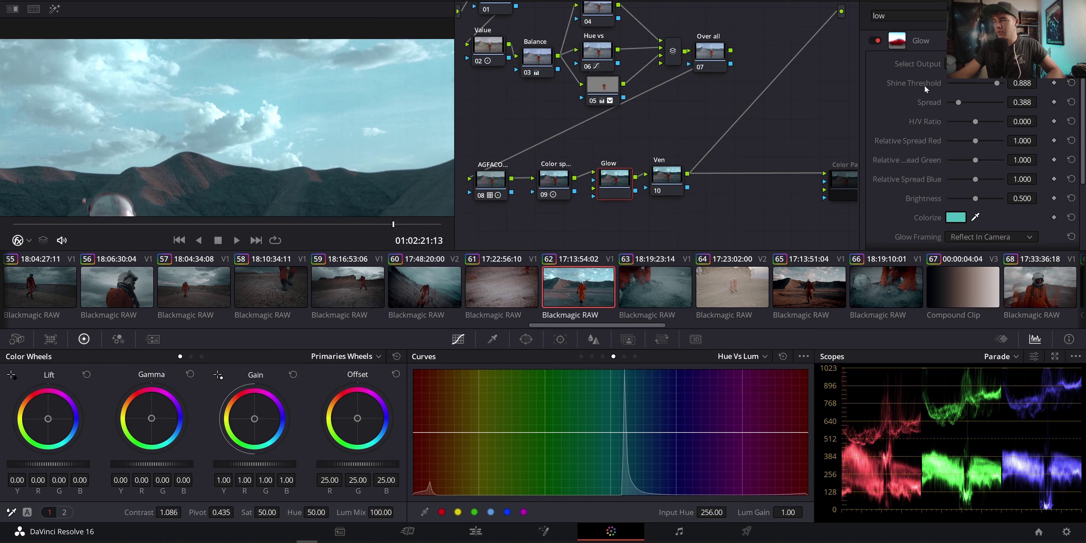
Lower the Glow's Shine Threshold slightly, and set its Brightness to 0.470 and its Opacity to 0.204
{"action": "left_click_drag", "start_coordinate": [997, 82], "coordinate": [988, 84]}
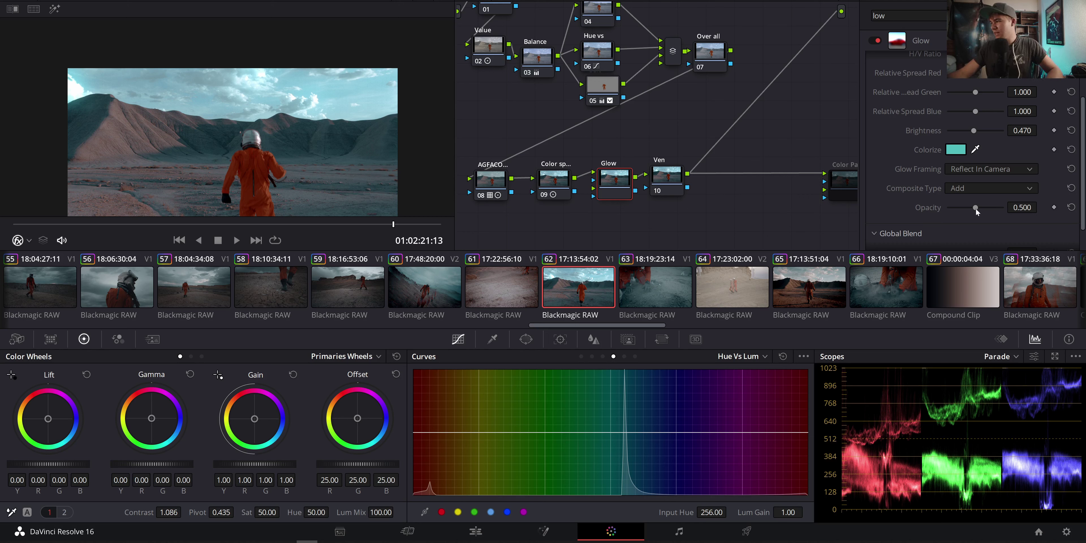
{"action": "left_click_drag", "start_coordinate": [972, 209], "coordinate": [959, 211]}
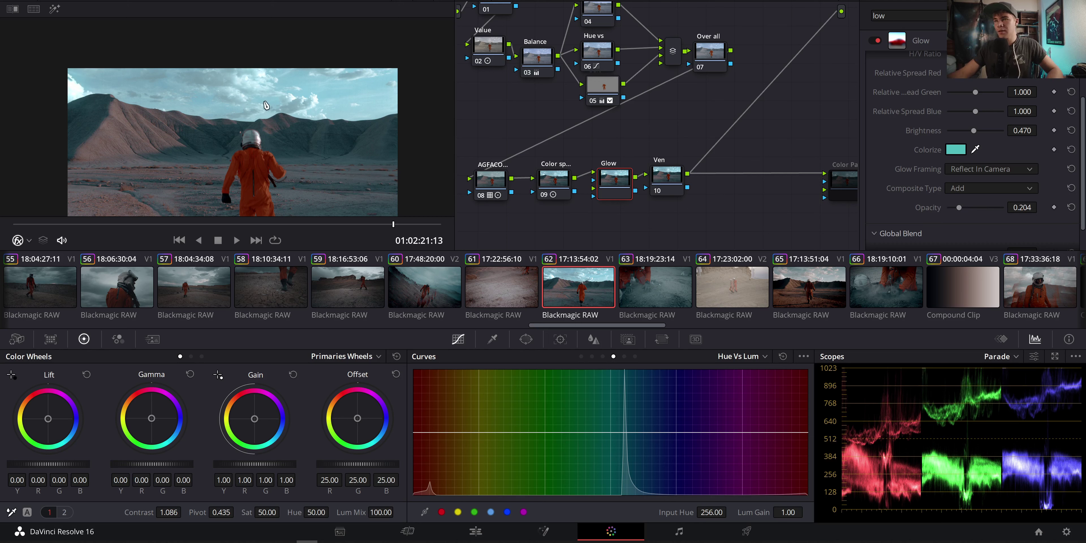
{"action": "scroll", "coordinate": [266, 105], "scroll_direction": "down", "scroll_amount": 2}
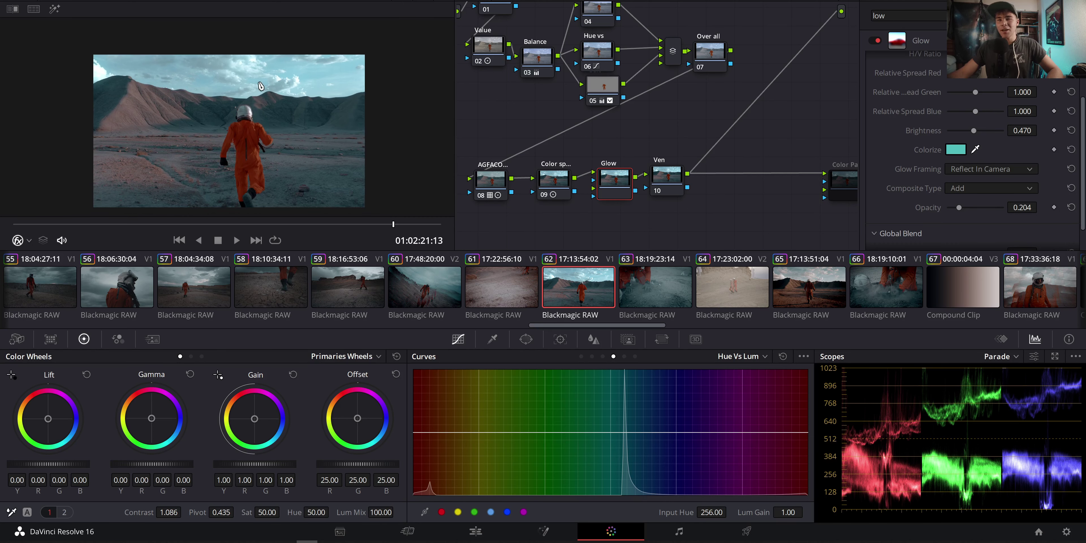
Search the effects for Vignette and insert a Vignette node between the Glow node and the final output
{"action": "left_click_drag", "start_coordinate": [680, 135], "coordinate": [632, 153]}
{"action": "left_click_drag", "start_coordinate": [626, 193], "coordinate": [643, 192]}
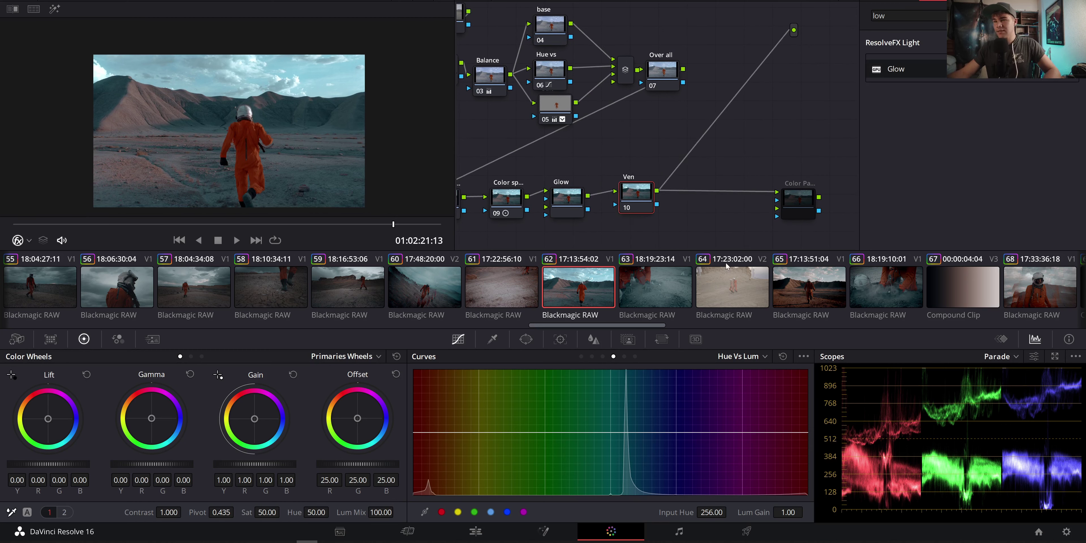
{"action": "double_click", "coordinate": [878, 15]}
{"action": "type", "text": "ven"}
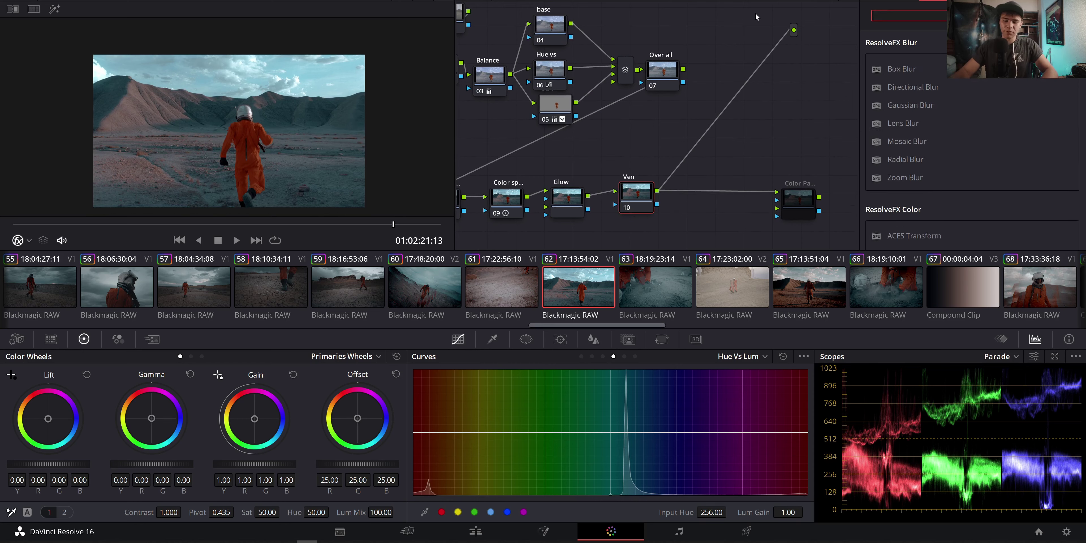
{"action": "key", "text": "BackSpace"}
{"action": "key", "text": "BackSpace"}
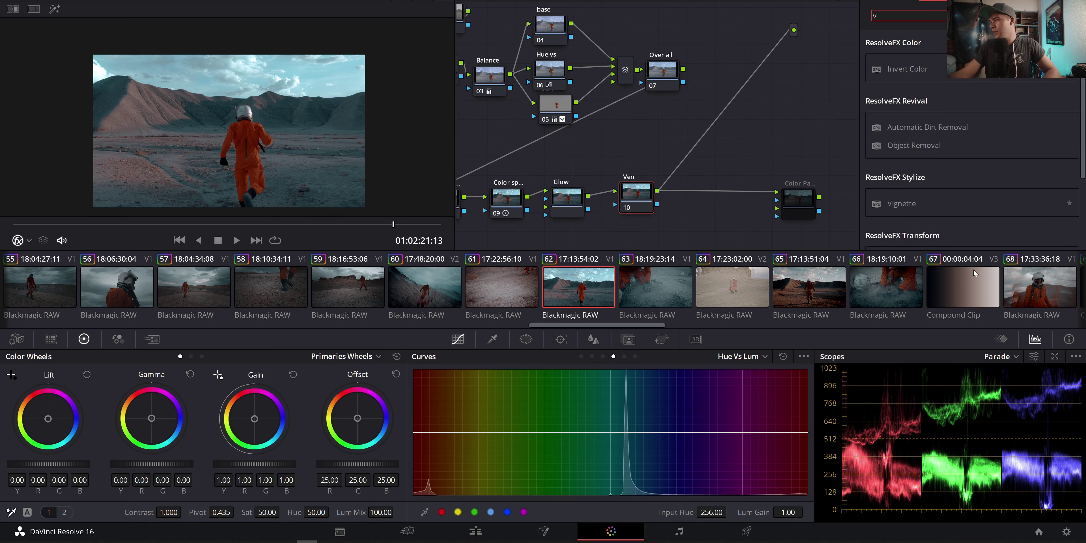
{"action": "left_click_drag", "start_coordinate": [901, 203], "coordinate": [798, 33]}
{"action": "left_click_drag", "start_coordinate": [678, 171], "coordinate": [792, 30]}
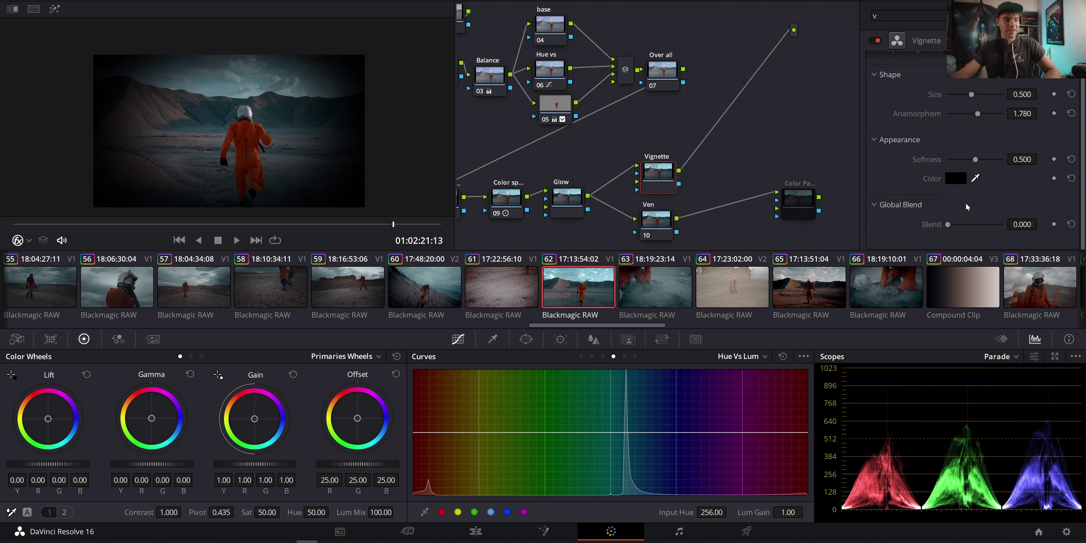
Try the Vignette with Size 0.571, Anamorphism 2.291 and Softness 0.898, and delete its node
{"action": "left_click_drag", "start_coordinate": [971, 100], "coordinate": [989, 115]}
{"action": "left_click_drag", "start_coordinate": [975, 159], "coordinate": [998, 172]}
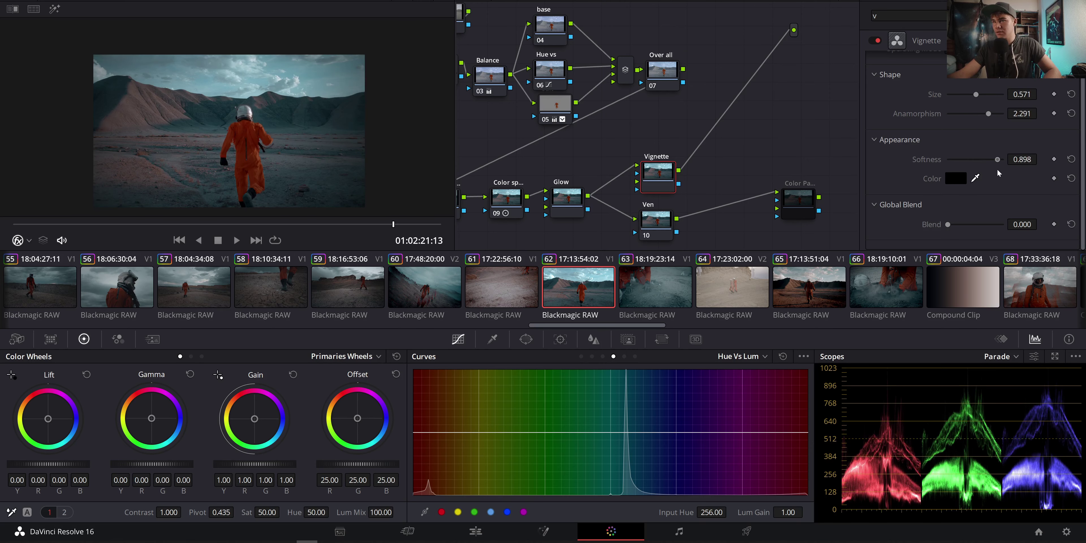
{"action": "left_click_drag", "start_coordinate": [762, 122], "coordinate": [776, 77]}
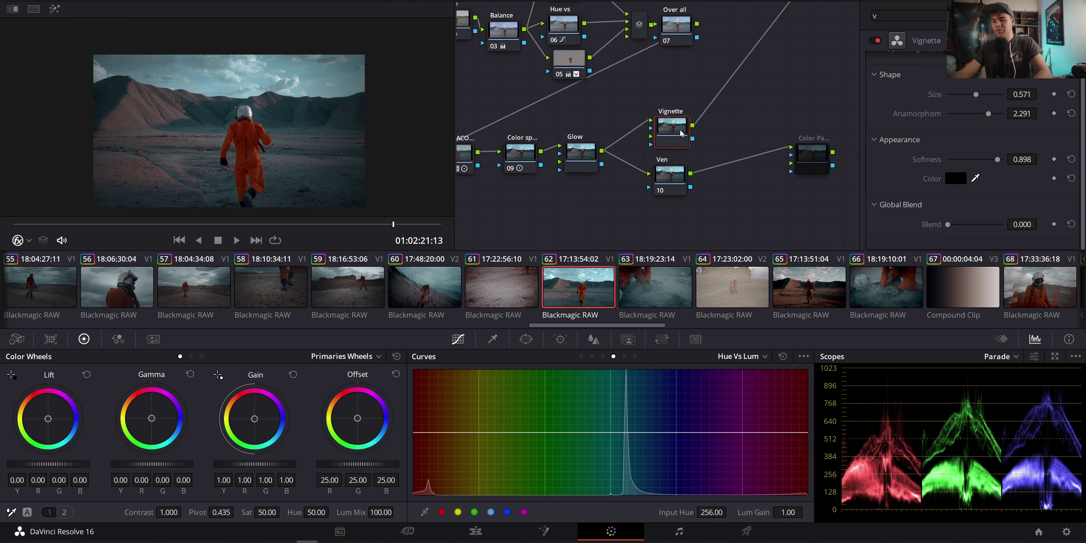
{"action": "key", "text": "Delete"}
Line up the Ven node beside the Glow node and switch the curves to Custom
{"action": "left_click_drag", "start_coordinate": [673, 172], "coordinate": [659, 145]}
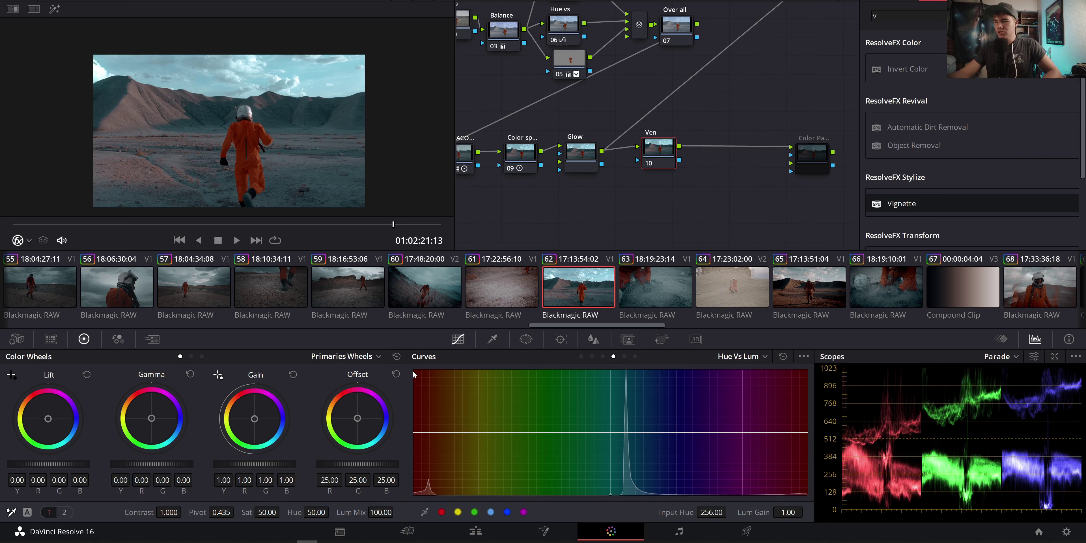
{"action": "left_click", "coordinate": [581, 357]}
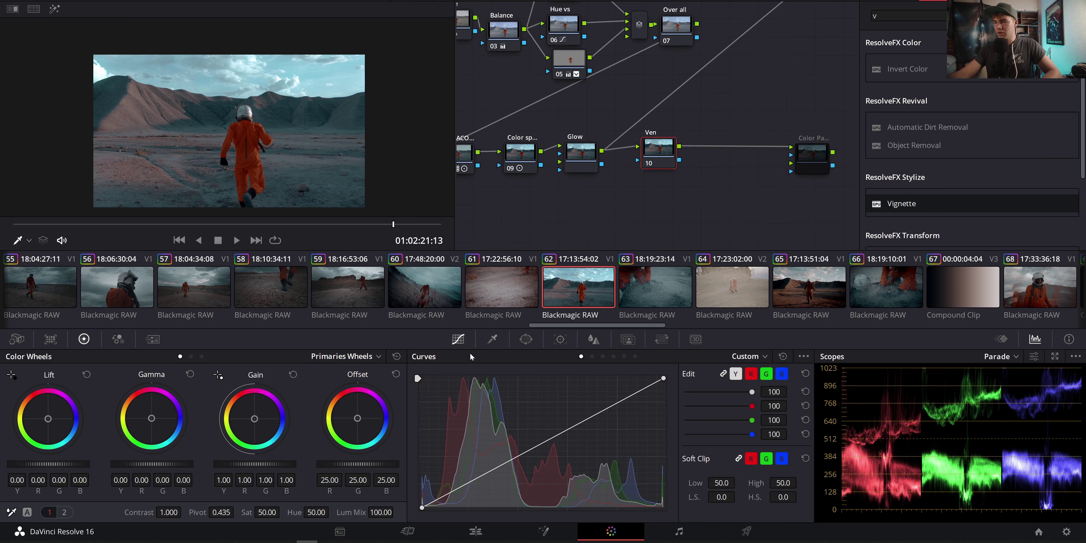
{"action": "mouse_move", "coordinate": [653, 154]}
{"action": "left_mouse_down"}
{"action": "mouse_move", "coordinate": [656, 171]}
{"action": "mouse_move", "coordinate": [658, 160]}
{"action": "left_mouse_up"}
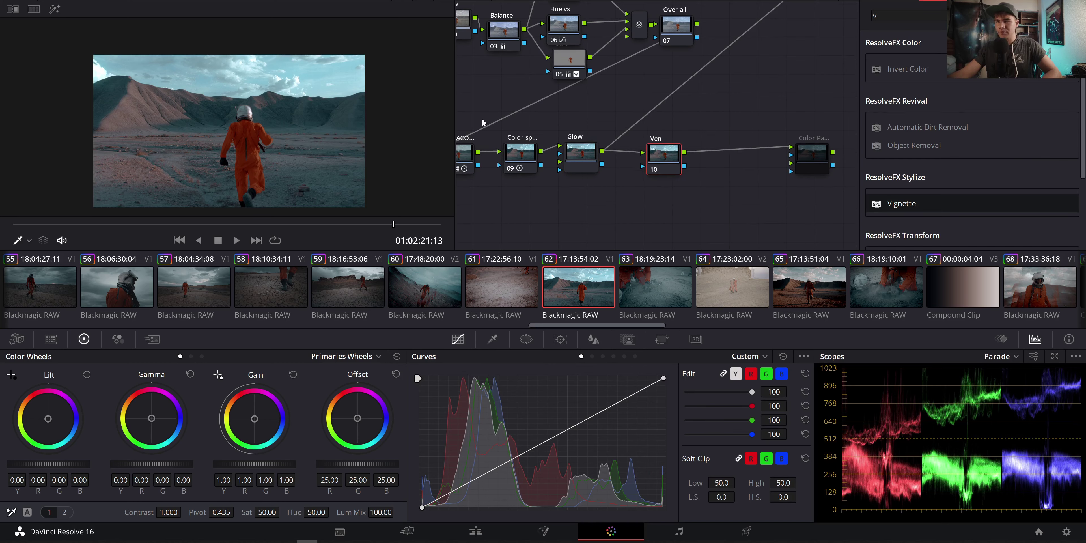
{"action": "left_click_drag", "start_coordinate": [661, 168], "coordinate": [660, 170]}
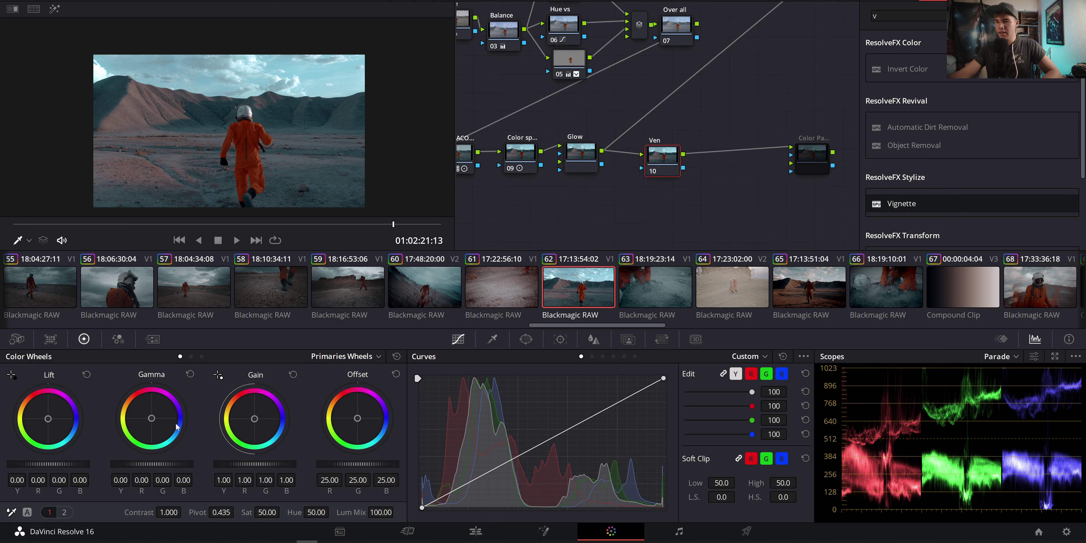
Add a circular window to the Ven node, stretched into a wide ellipse around the astronaut with a broad soft edge
{"action": "left_click", "coordinate": [526, 340]}
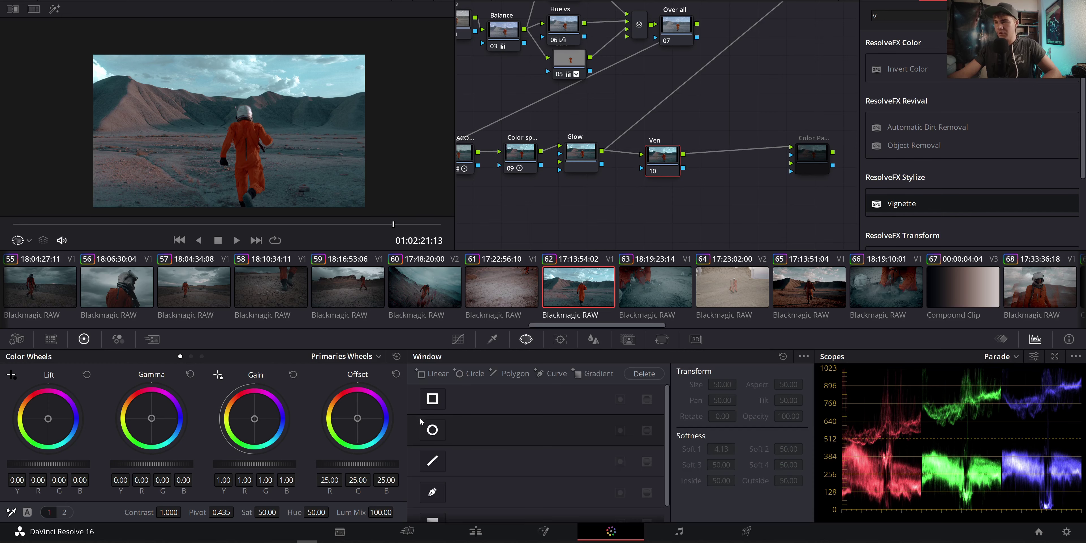
{"action": "left_click", "coordinate": [432, 430]}
{"action": "left_click_drag", "start_coordinate": [179, 124], "coordinate": [100, 140]}
{"action": "left_click_drag", "start_coordinate": [230, 73], "coordinate": [229, 54]}
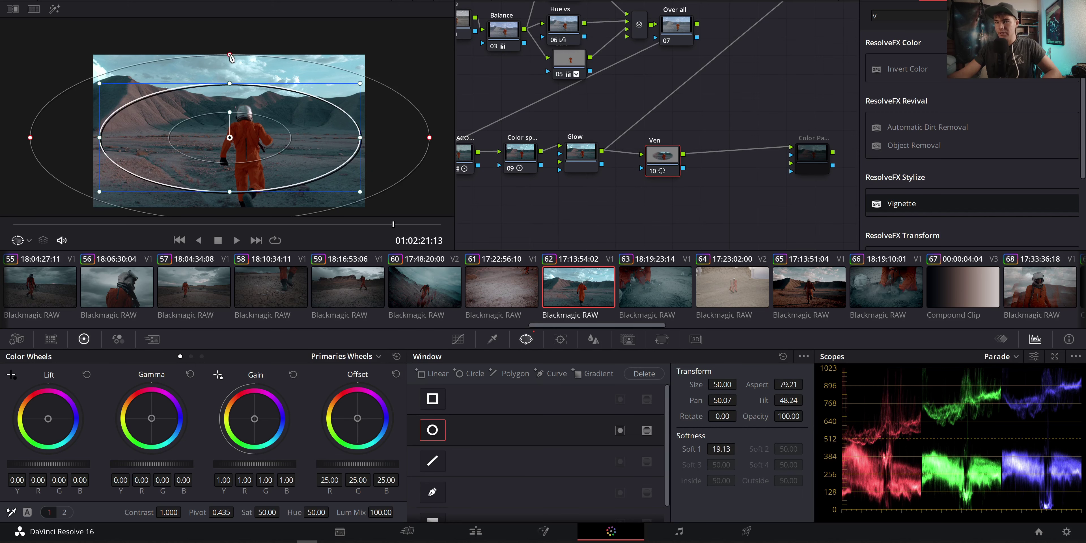
{"action": "left_click_drag", "start_coordinate": [237, 107], "coordinate": [233, 63]}
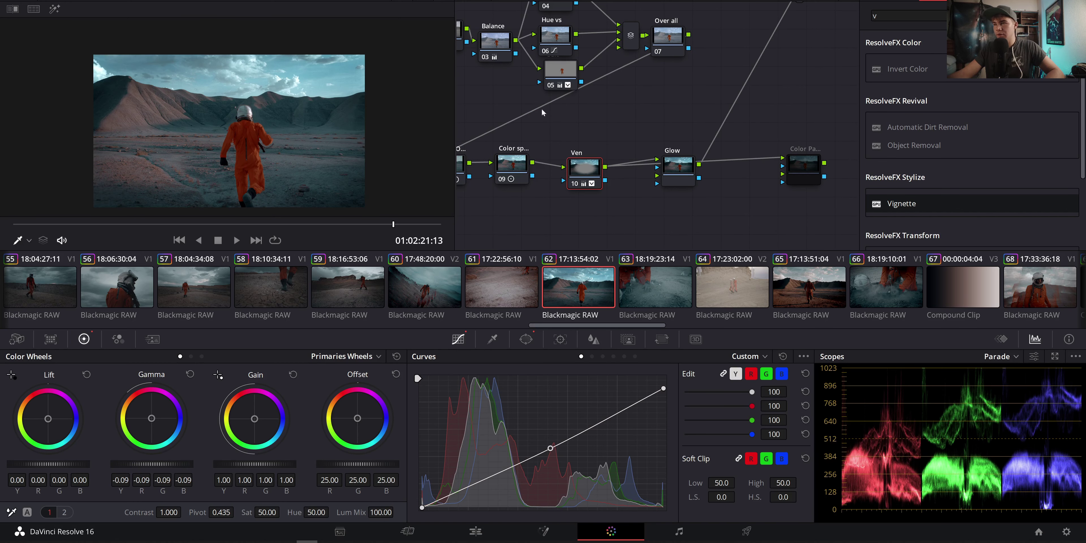
Rewire the nodes so that Glow sits between Color space and Ven, and connect Ven to the final output
{"action": "scroll", "coordinate": [238, 77], "scroll_direction": "up", "scroll_amount": 5}
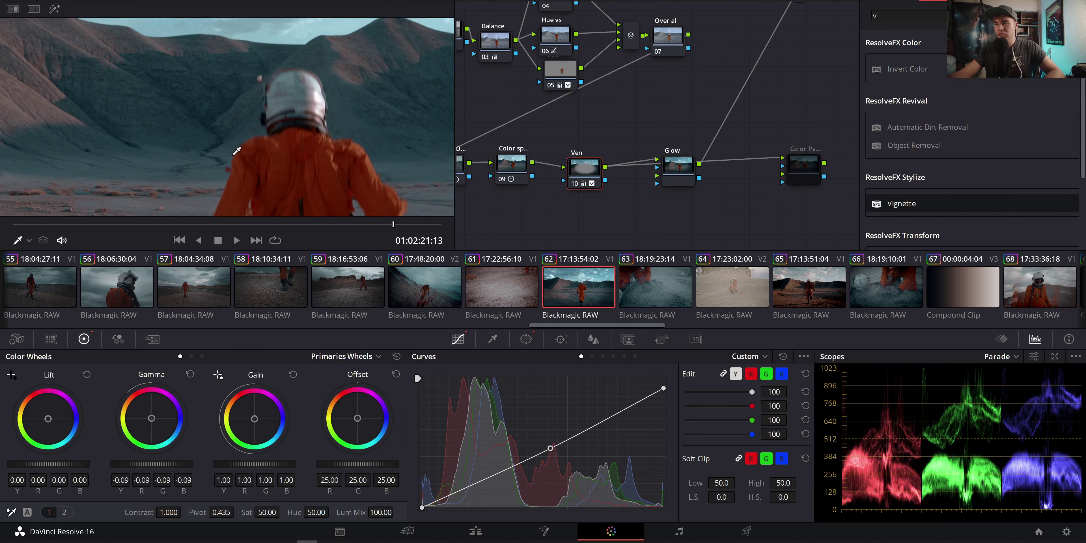
{"action": "scroll", "coordinate": [237, 77], "scroll_direction": "down", "scroll_amount": 5}
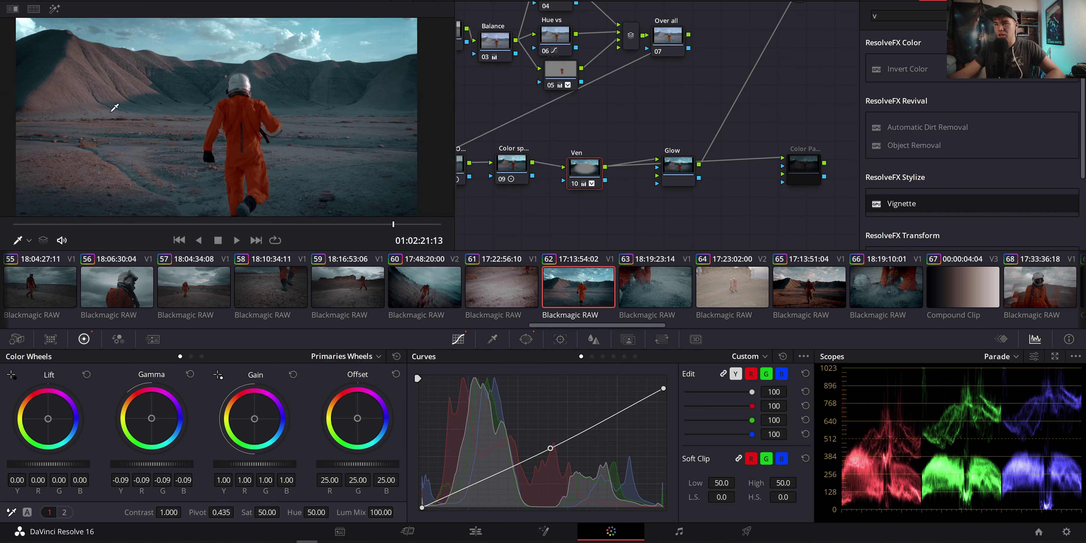
{"action": "left_click_drag", "start_coordinate": [674, 165], "coordinate": [532, 184]}
{"action": "left_click_drag", "start_coordinate": [590, 168], "coordinate": [618, 162]}
{"action": "left_click_drag", "start_coordinate": [553, 192], "coordinate": [572, 166]}
{"action": "left_click_drag", "start_coordinate": [607, 146], "coordinate": [569, 169]}
{"action": "left_click_drag", "start_coordinate": [624, 190], "coordinate": [761, 20]}
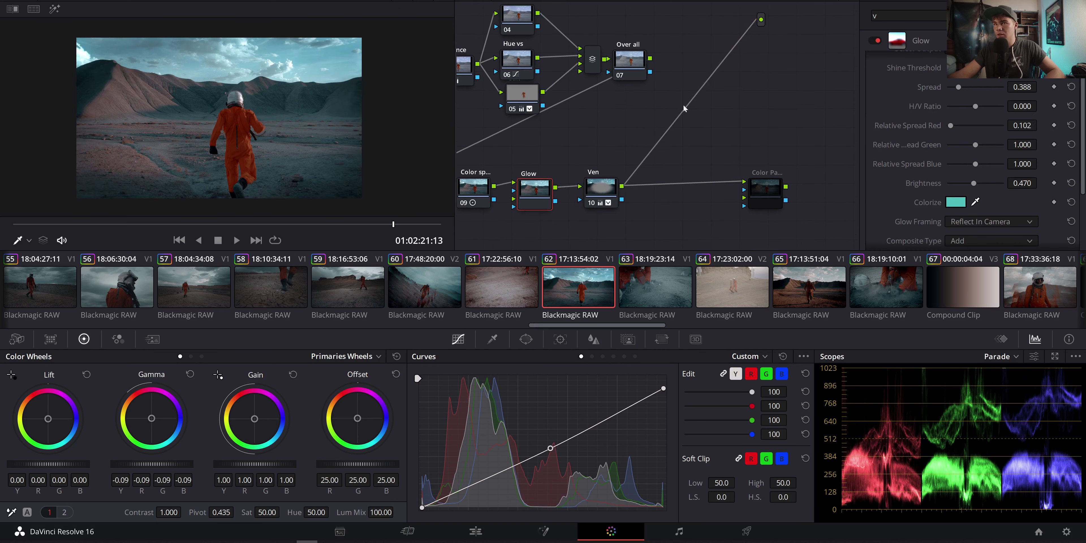
Move the Glow and Ven nodes close together in the node graph
{"action": "scroll", "coordinate": [701, 100], "scroll_direction": "down", "scroll_amount": 1}
{"action": "scroll", "coordinate": [197, 129], "scroll_direction": "down", "scroll_amount": 2}
{"action": "scroll", "coordinate": [197, 128], "scroll_direction": "up", "scroll_amount": 2}
{"action": "left_click_drag", "start_coordinate": [528, 196], "coordinate": [547, 197]}
{"action": "left_click_drag", "start_coordinate": [601, 193], "coordinate": [556, 195]}
Select the Ven node and tighten the soft edge of its elliptical window around the astronaut
{"action": "left_click", "coordinate": [596, 181]}
{"action": "left_click", "coordinate": [523, 339]}
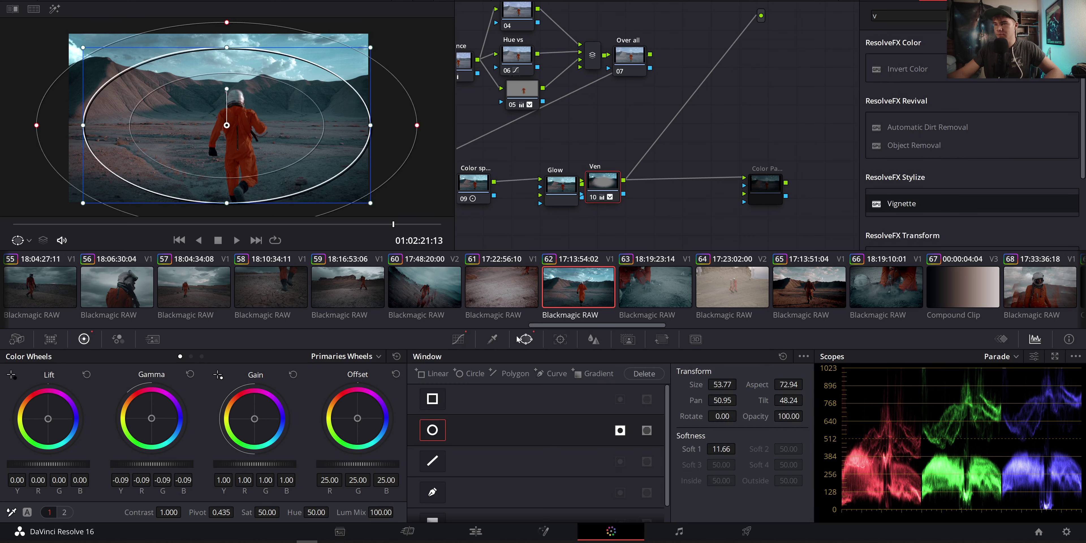
{"action": "left_click_drag", "start_coordinate": [132, 121], "coordinate": [134, 121]}
{"action": "left_click_drag", "start_coordinate": [38, 124], "coordinate": [65, 123]}
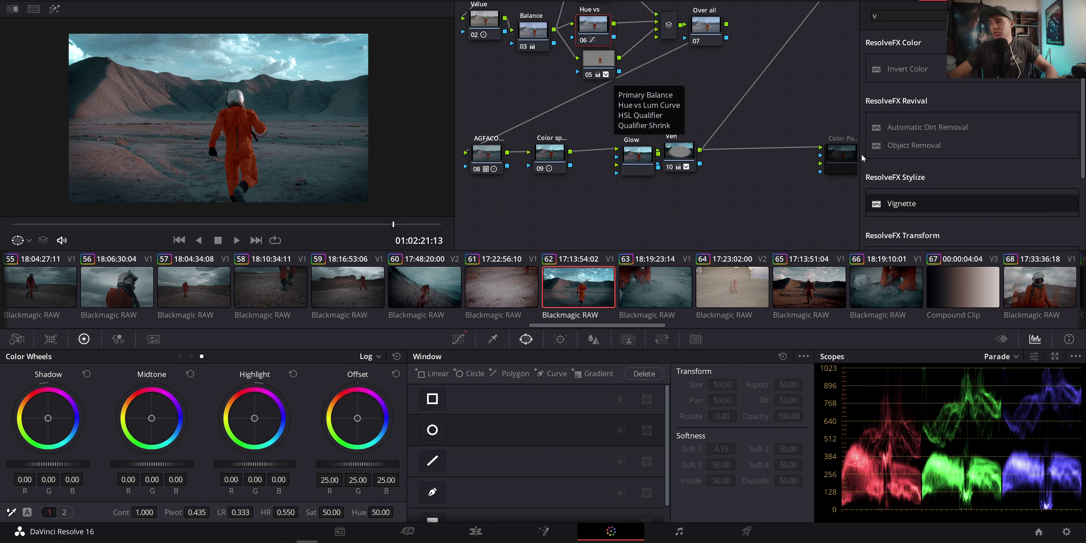
Route the final output through the Color Palette node placed after Ven, and select that node
{"action": "left_click_drag", "start_coordinate": [792, 135], "coordinate": [628, 134]}
{"action": "left_click_drag", "start_coordinate": [654, 128], "coordinate": [678, 16]}
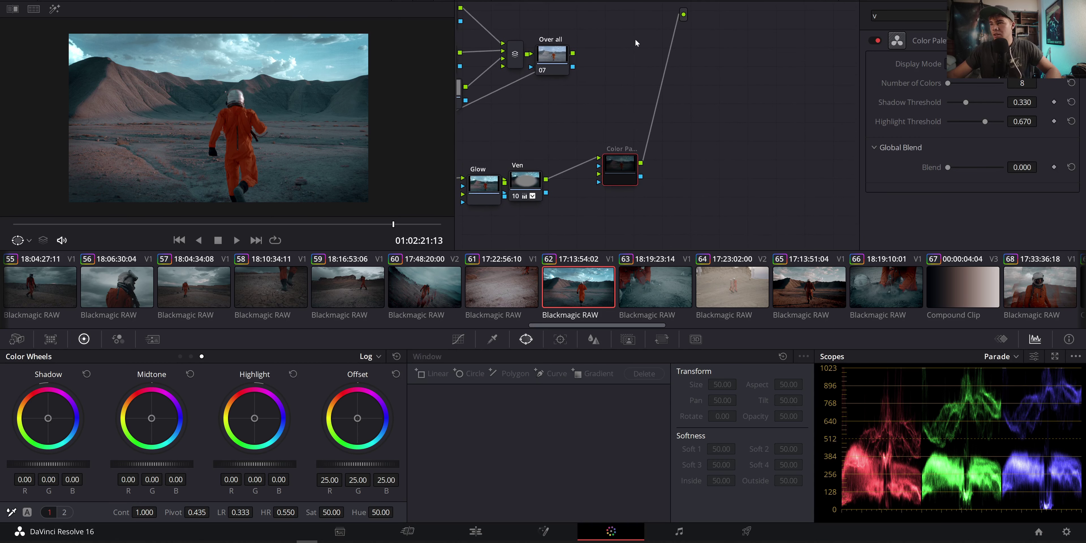
{"action": "left_click_drag", "start_coordinate": [608, 171], "coordinate": [612, 172]}
{"action": "right_click", "coordinate": [612, 172]}
{"action": "left_click", "coordinate": [613, 168]}
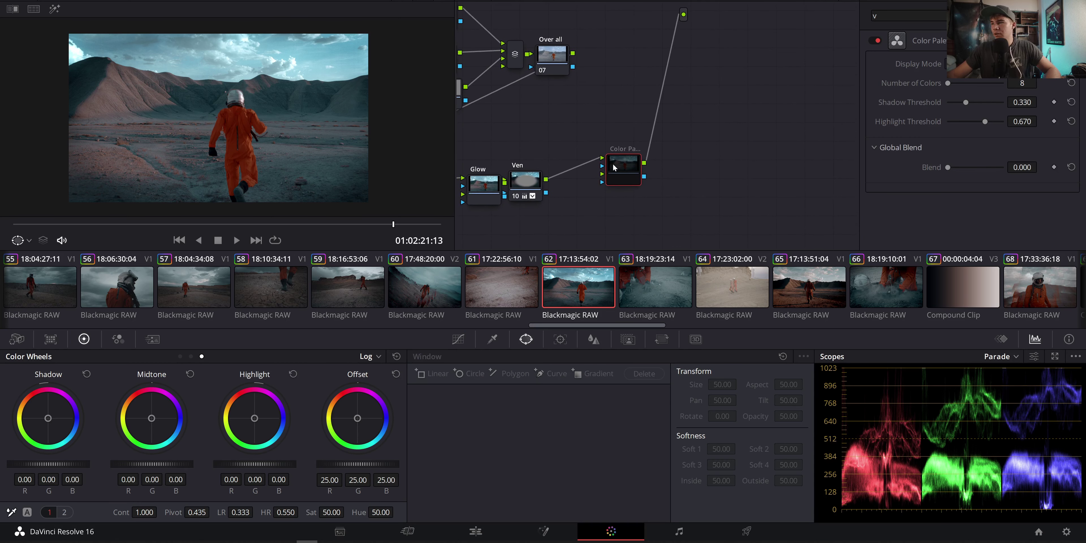
{"action": "scroll", "coordinate": [614, 154], "scroll_direction": "down", "scroll_amount": 3}
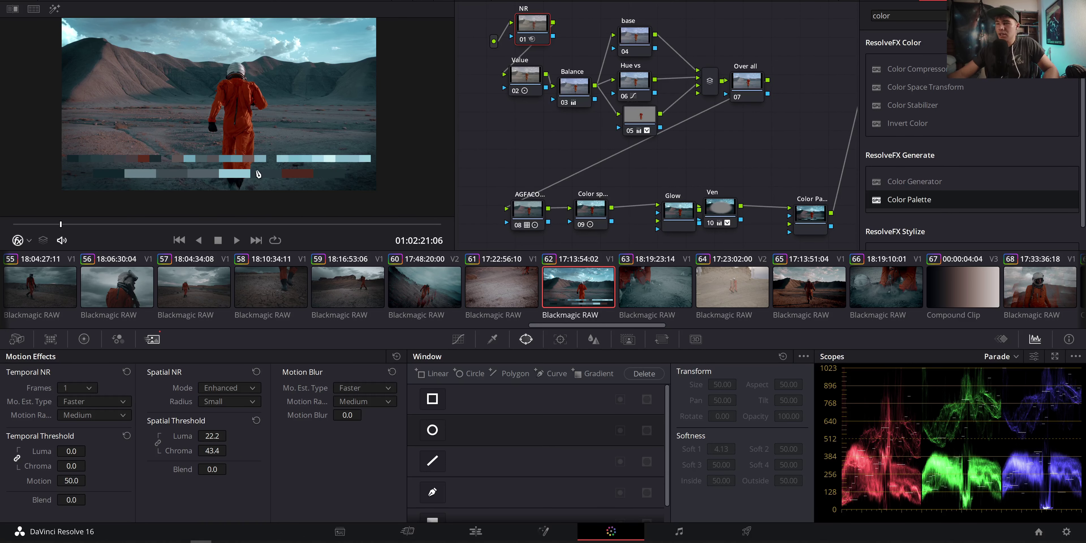
Set the NR node's Spatial Threshold to Luma 49.8 and Chroma 46.4, checking the suit and ground up close
{"action": "left_click_drag", "start_coordinate": [212, 435], "coordinate": [236, 435]}
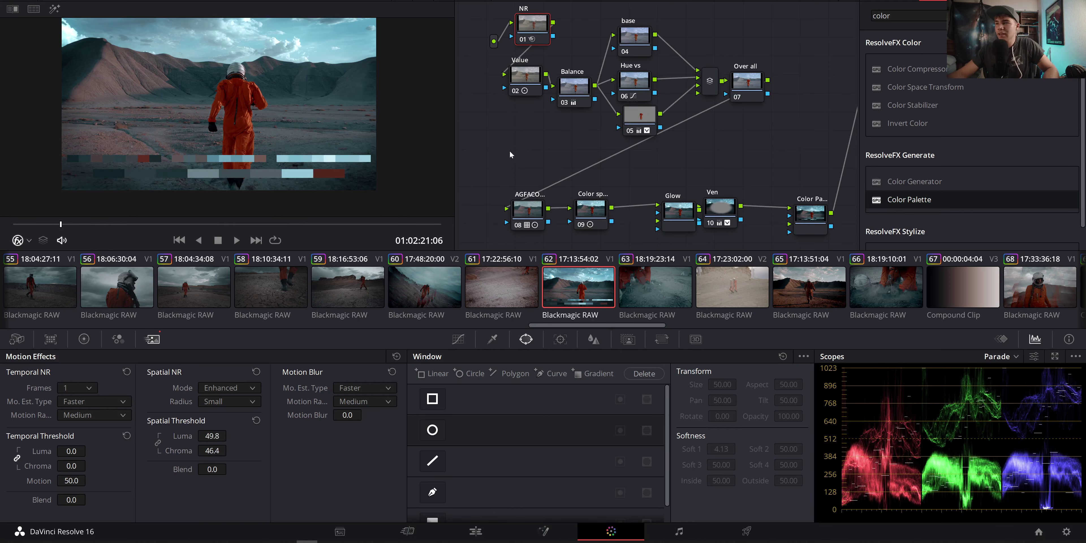
{"action": "left_click_drag", "start_coordinate": [496, 154], "coordinate": [429, 161]}
{"action": "scroll", "coordinate": [227, 88], "scroll_direction": "up", "scroll_amount": 6}
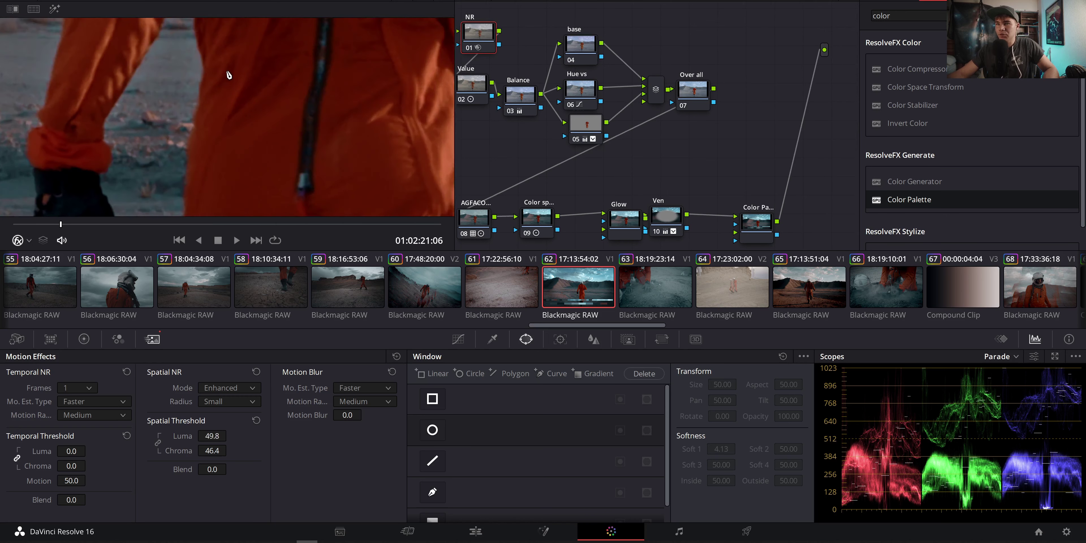
{"action": "left_click_drag", "start_coordinate": [156, 255], "coordinate": [267, 42]}
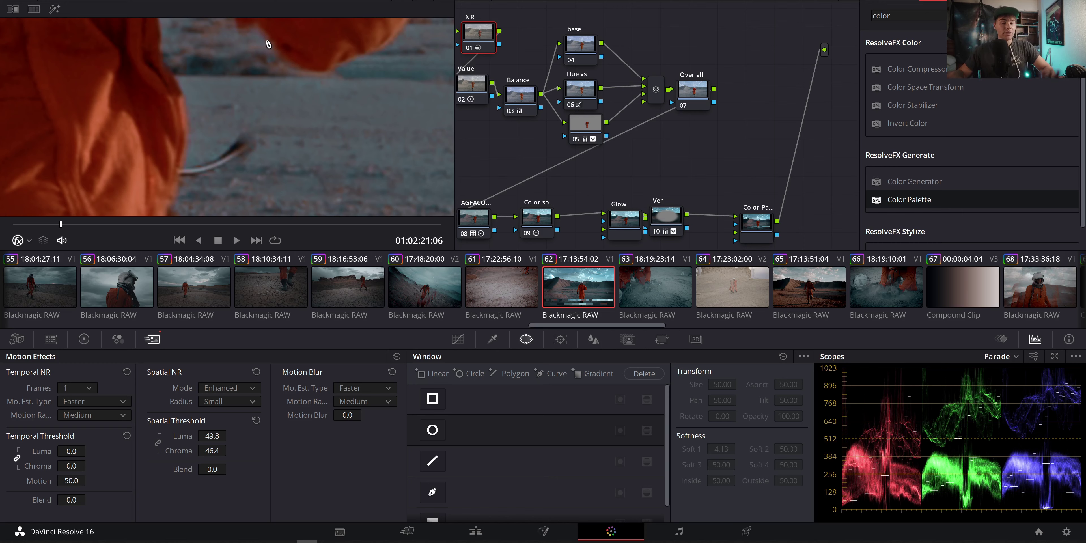
{"action": "scroll", "coordinate": [268, 44], "scroll_direction": "down", "scroll_amount": 2}
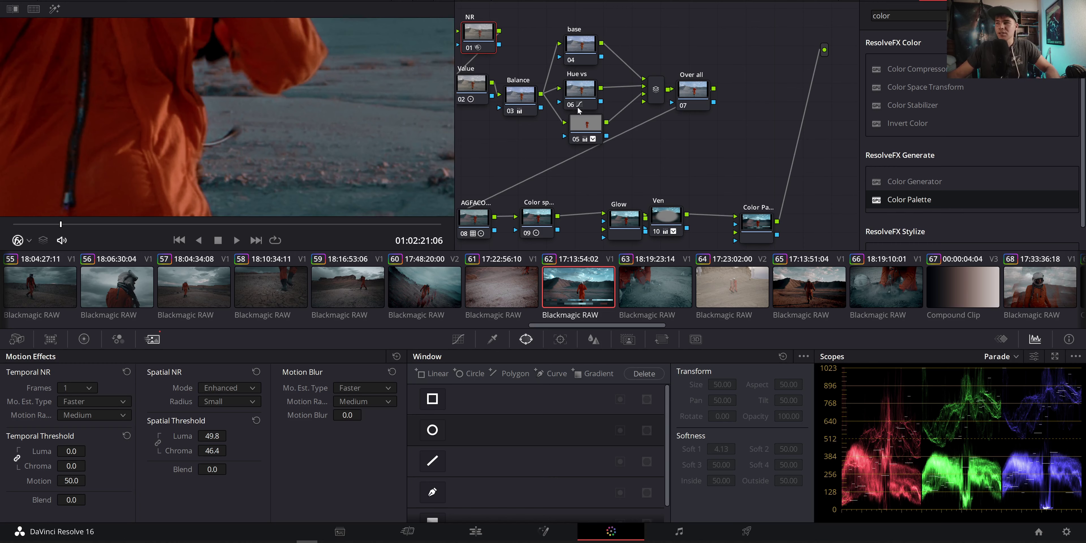
Search the effects for "fil" and insert a Film Grain node between the Color Palette node and the final output
{"action": "left_click_drag", "start_coordinate": [906, 15], "coordinate": [783, 27]}
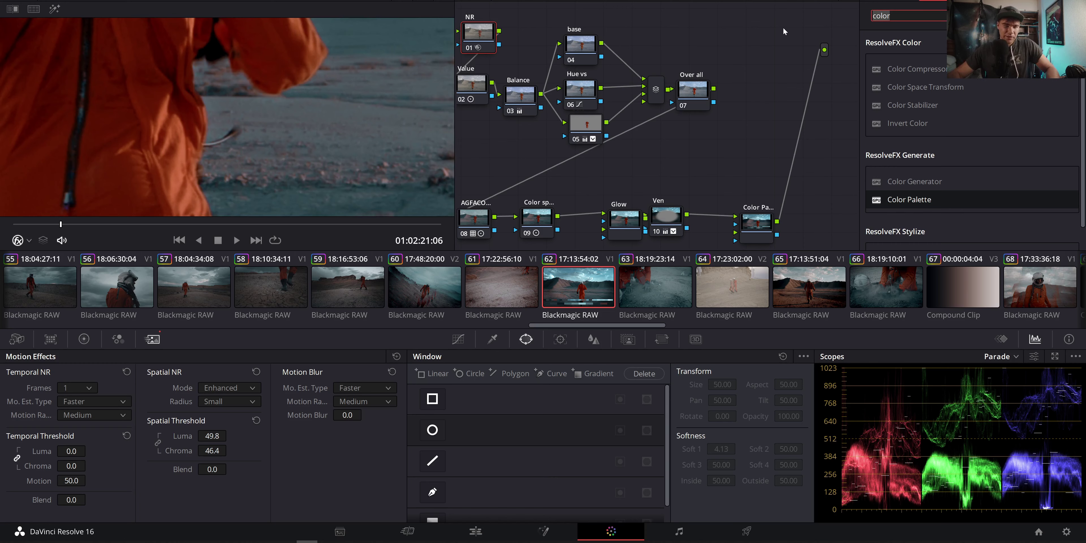
{"action": "key", "text": "BackSpace"}
{"action": "key", "text": "BackSpace"}
{"action": "key", "text": "BackSpace"}
{"action": "key", "text": "BackSpace"}
{"action": "key", "text": "BackSpace"}
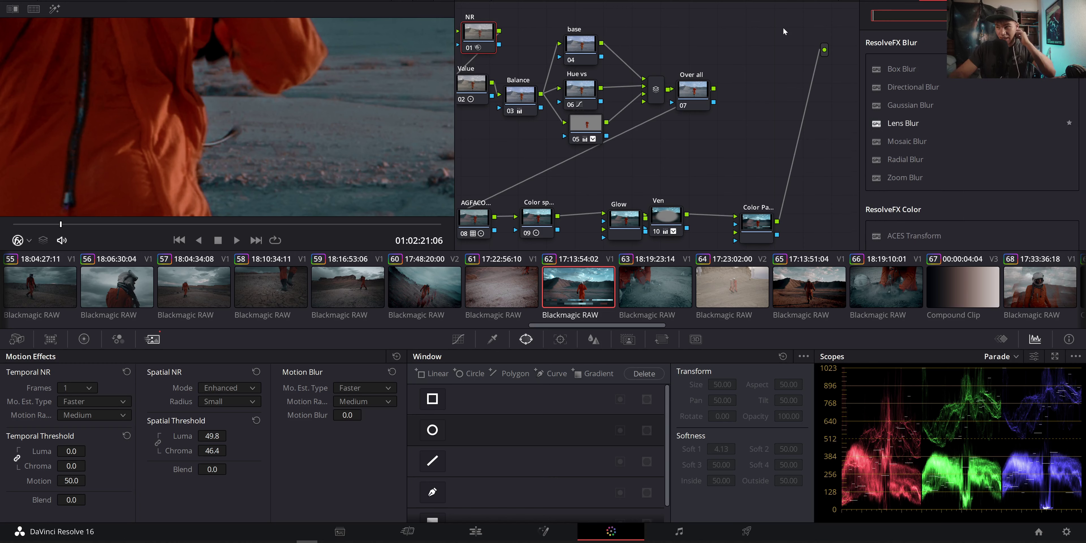
{"action": "type", "text": "v"}
{"action": "key", "text": "BackSpace"}
{"action": "type", "text": "fil"}
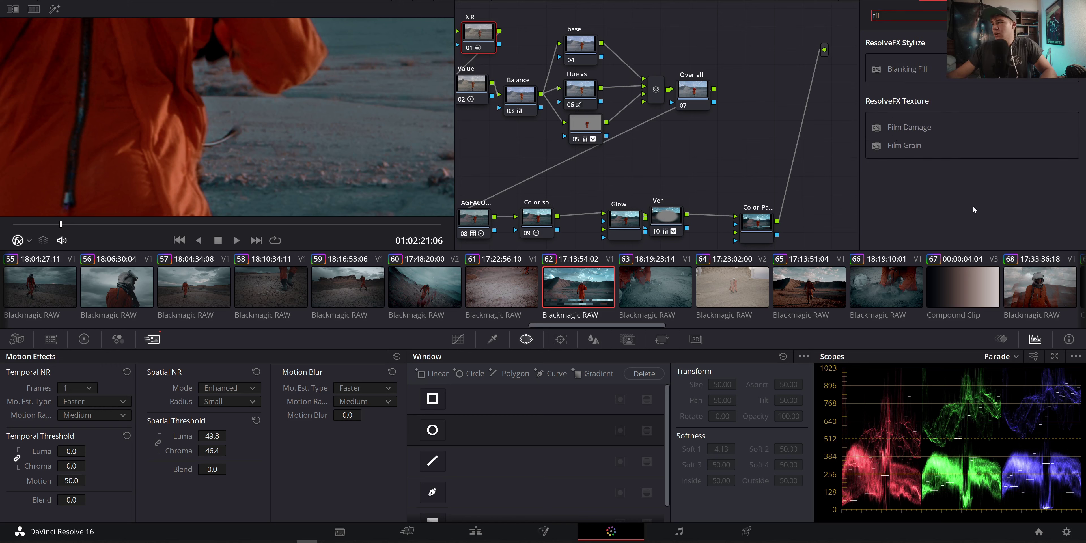
{"action": "left_click_drag", "start_coordinate": [870, 148], "coordinate": [808, 171]}
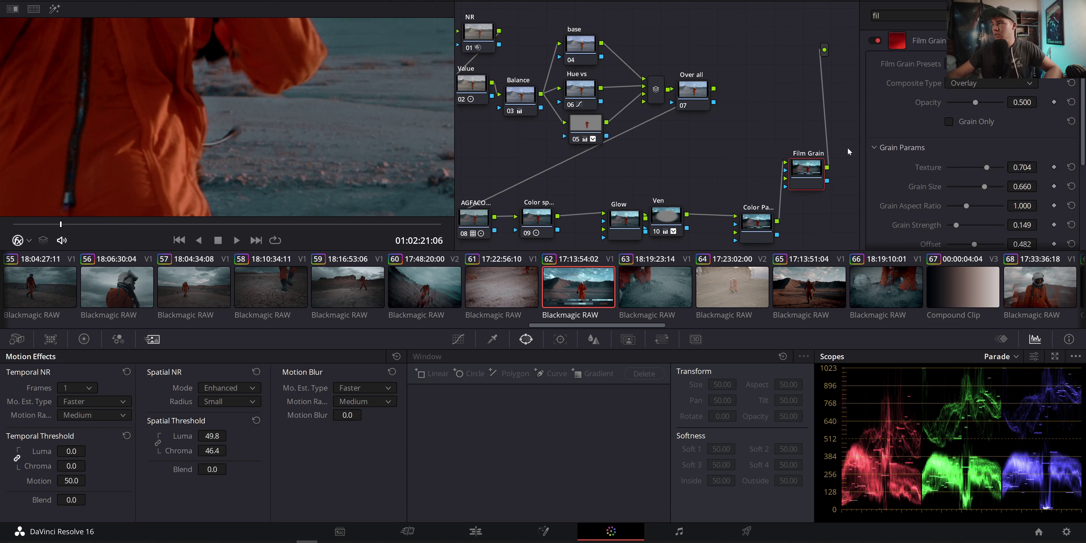
Review the Film Grain parameters, and reposition its node beside Color Palette with the output fed directly from Color Palette
{"action": "scroll", "coordinate": [972, 164], "scroll_direction": "down", "scroll_amount": 3}
{"action": "scroll", "coordinate": [47, 85], "scroll_direction": "down", "scroll_amount": 2}
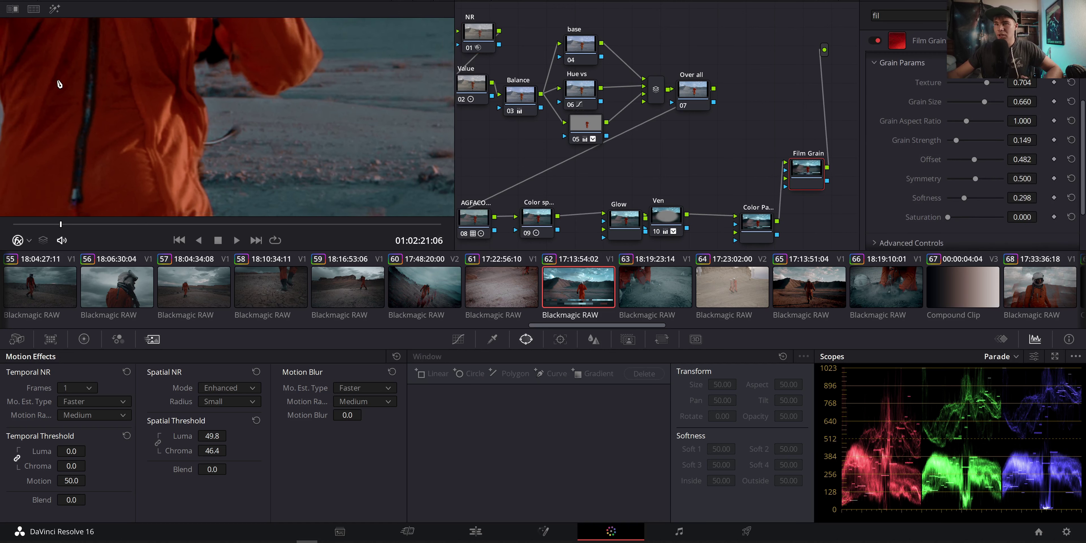
{"action": "left_click", "coordinate": [488, 40]}
{"action": "left_click_drag", "start_coordinate": [806, 168], "coordinate": [814, 204]}
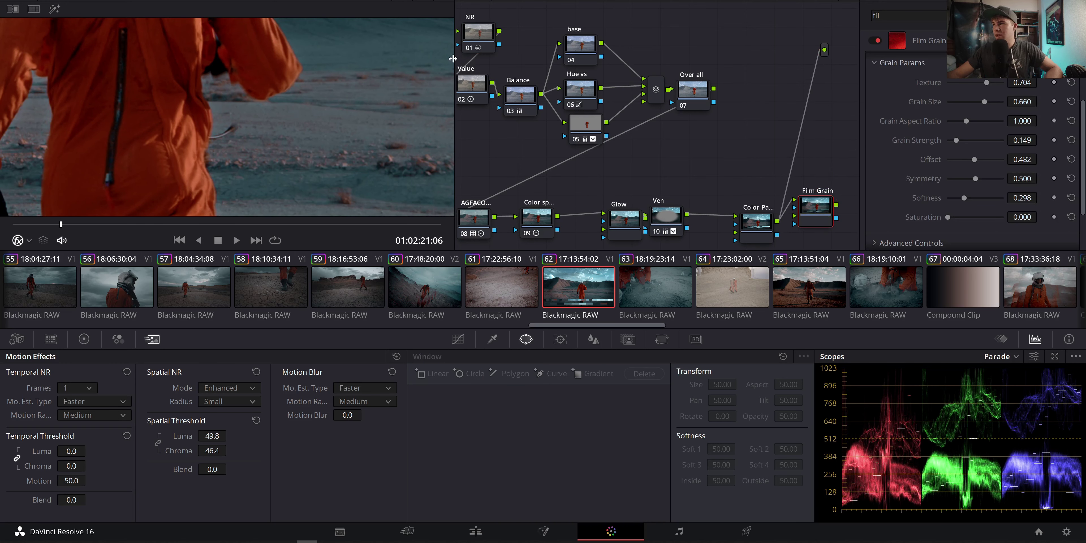
Lower the NR node's Spatial Threshold Luma to 16.6 and check the suit's zipper up close
{"action": "left_click", "coordinate": [478, 37]}
{"action": "left_click_drag", "start_coordinate": [554, 105], "coordinate": [712, 120]}
{"action": "scroll", "coordinate": [71, 79], "scroll_direction": "up", "scroll_amount": 3}
{"action": "scroll", "coordinate": [69, 79], "scroll_direction": "up", "scroll_amount": 2}
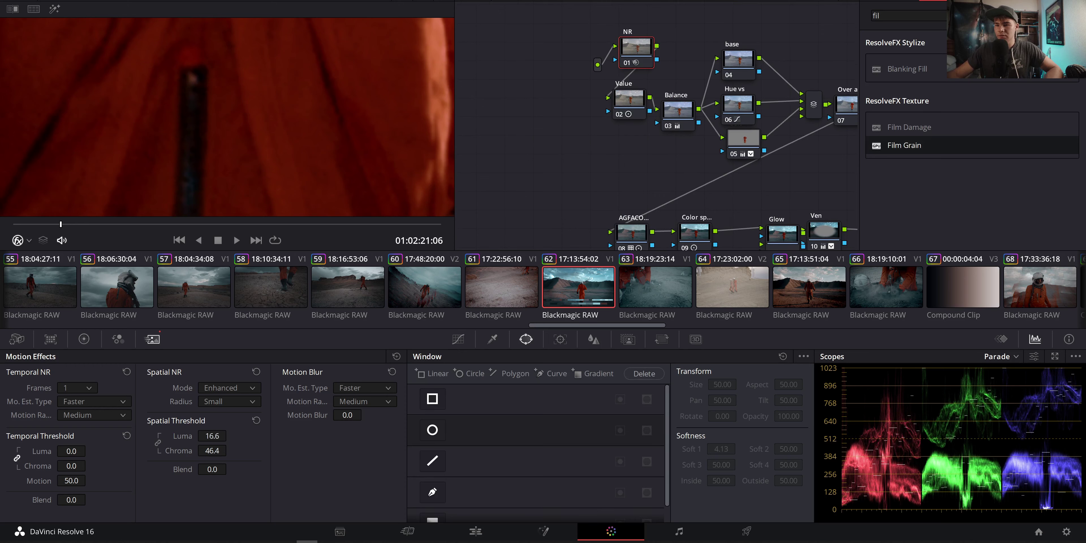
Raise the NR node's Spatial Threshold Chroma to 63.2 and check the suit's zipper up close
{"action": "mouse_move", "coordinate": [212, 451]}
{"action": "left_mouse_down"}
{"action": "mouse_move", "coordinate": [245, 450]}
{"action": "mouse_move", "coordinate": [231, 450]}
{"action": "left_mouse_up"}
{"action": "left_click_drag", "start_coordinate": [306, 123], "coordinate": [252, 101]}
Connect the Film Grain node's output to the final output and inspect the helmet up close
{"action": "left_click_drag", "start_coordinate": [691, 177], "coordinate": [489, 80]}
{"action": "scroll", "coordinate": [614, 106], "scroll_direction": "right", "scroll_amount": 8}
{"action": "left_click", "coordinate": [684, 182]}
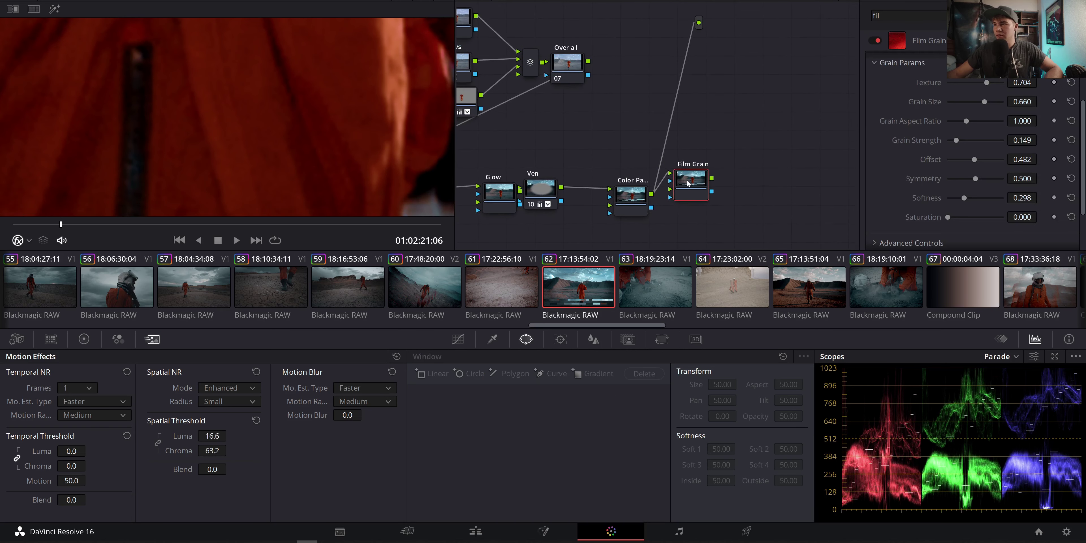
{"action": "left_click_drag", "start_coordinate": [685, 182], "coordinate": [729, 182]}
{"action": "left_click_drag", "start_coordinate": [700, 80], "coordinate": [699, 22]}
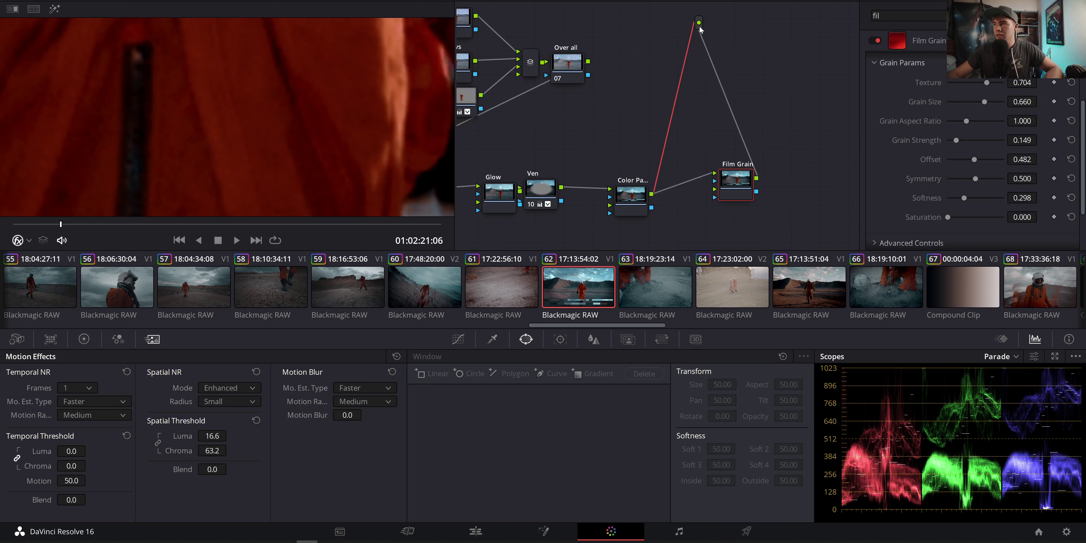
{"action": "left_click_drag", "start_coordinate": [316, 91], "coordinate": [51, 124]}
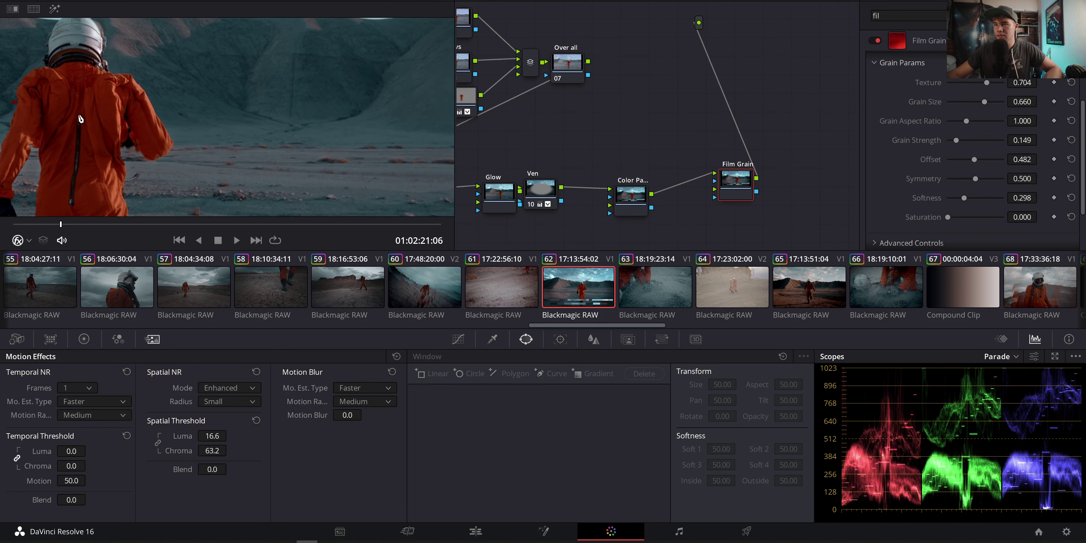
{"action": "left_click_drag", "start_coordinate": [308, 87], "coordinate": [303, 361]}
{"action": "left_click_drag", "start_coordinate": [226, 87], "coordinate": [149, 169]}
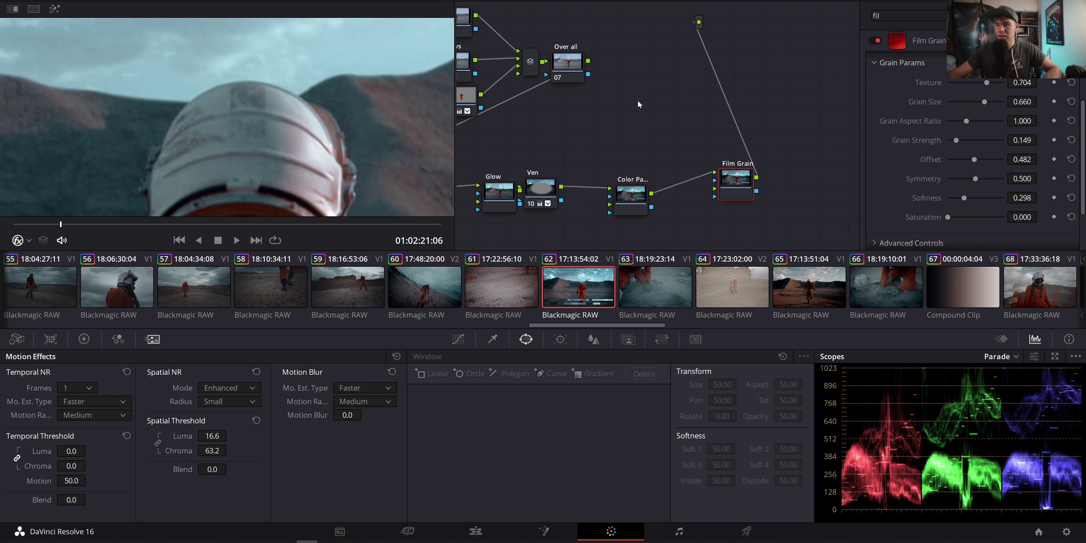
Apply the 35mm Reversal BW preset to the Film Grain node
{"action": "left_click_drag", "start_coordinate": [735, 181], "coordinate": [724, 173]}
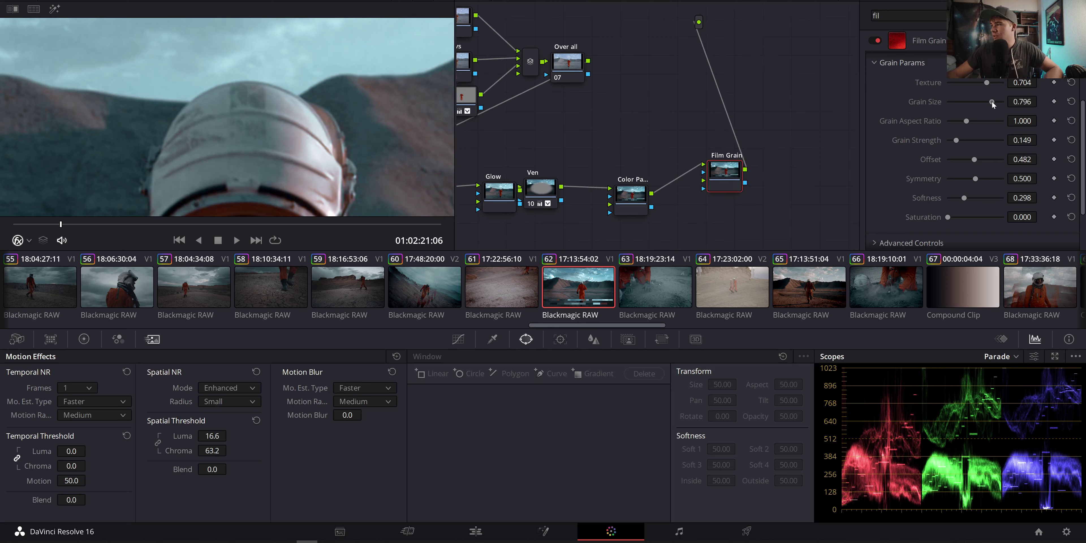
{"action": "left_click_drag", "start_coordinate": [991, 103], "coordinate": [959, 103]}
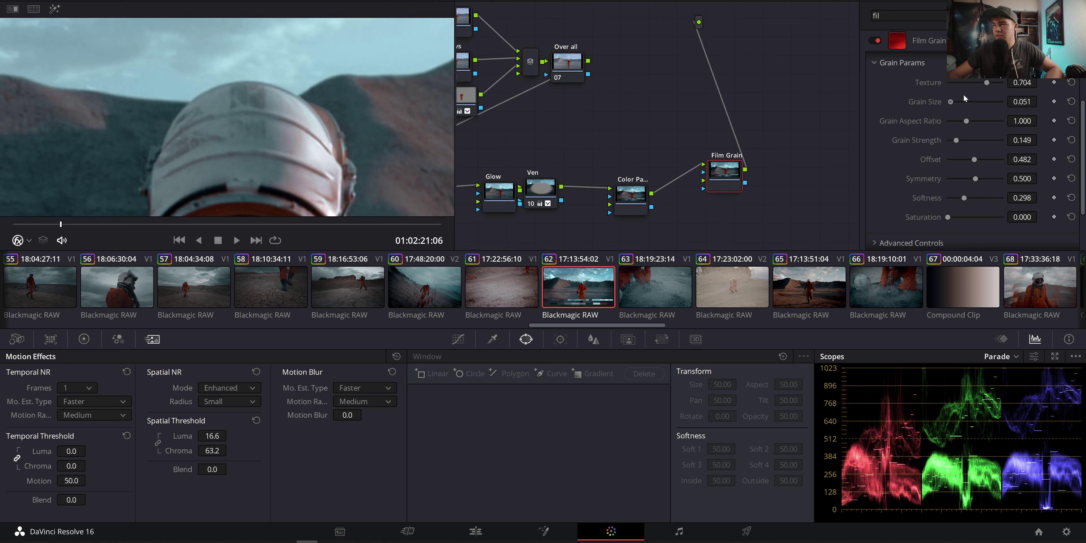
{"action": "scroll", "coordinate": [940, 81], "scroll_direction": "up", "scroll_amount": 3}
{"action": "left_click", "coordinate": [969, 64]}
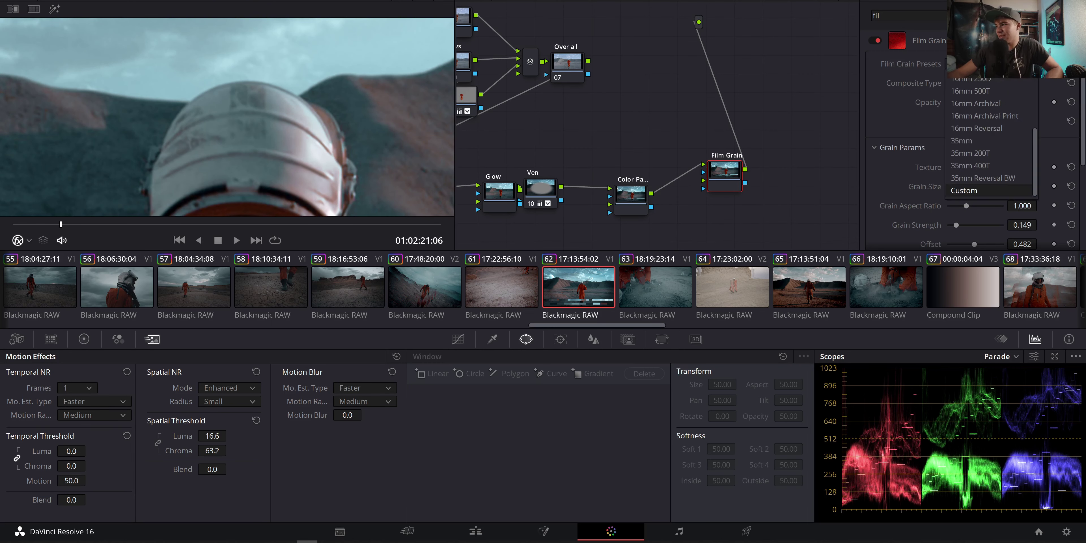
{"action": "left_click", "coordinate": [991, 176]}
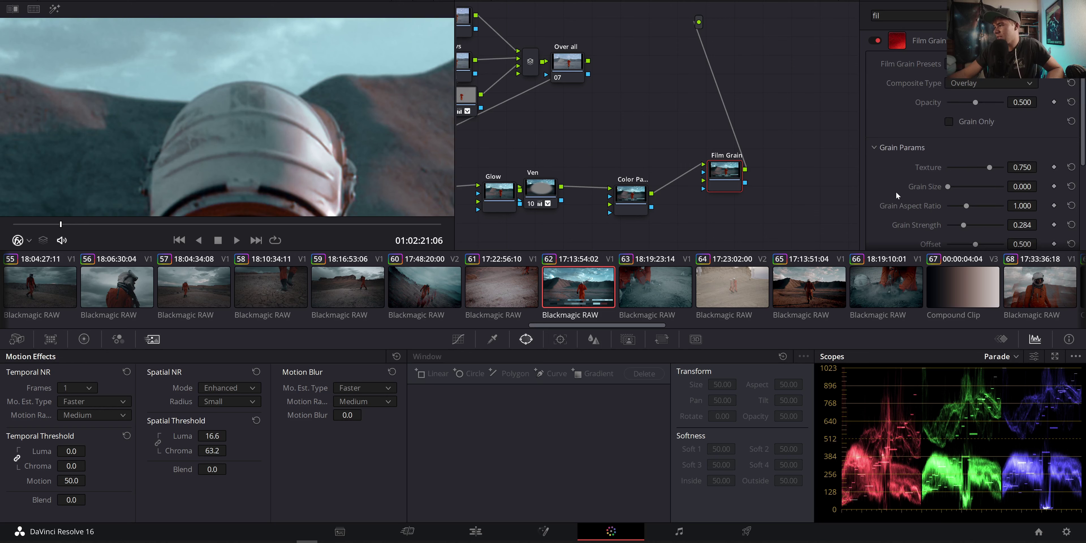
Set the Film Grain node's Grain Strength to 0.632 and check the grain on the helmet
{"action": "scroll", "coordinate": [896, 191], "scroll_direction": "down", "scroll_amount": 3}
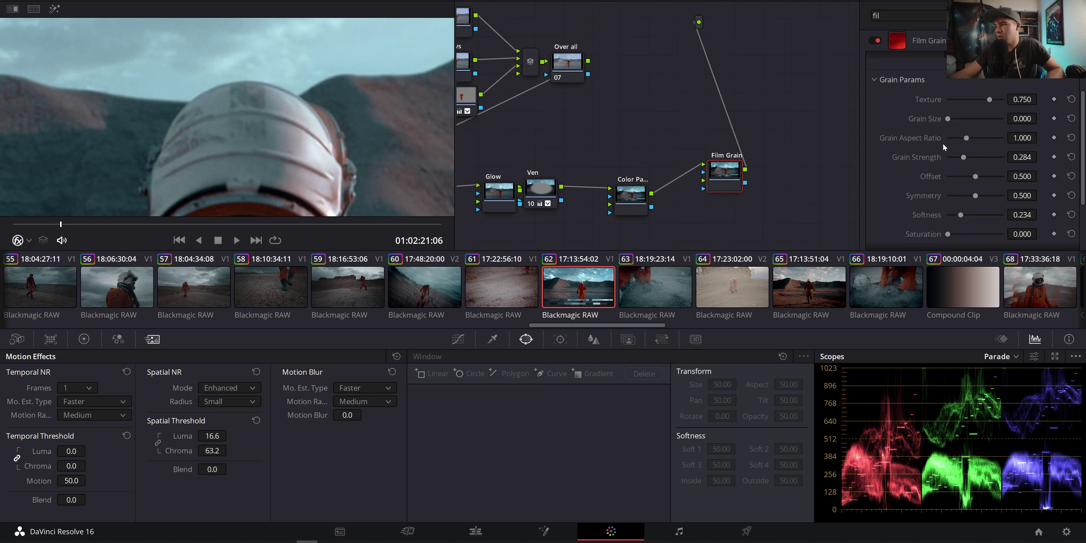
{"action": "left_click_drag", "start_coordinate": [963, 157], "coordinate": [966, 157]}
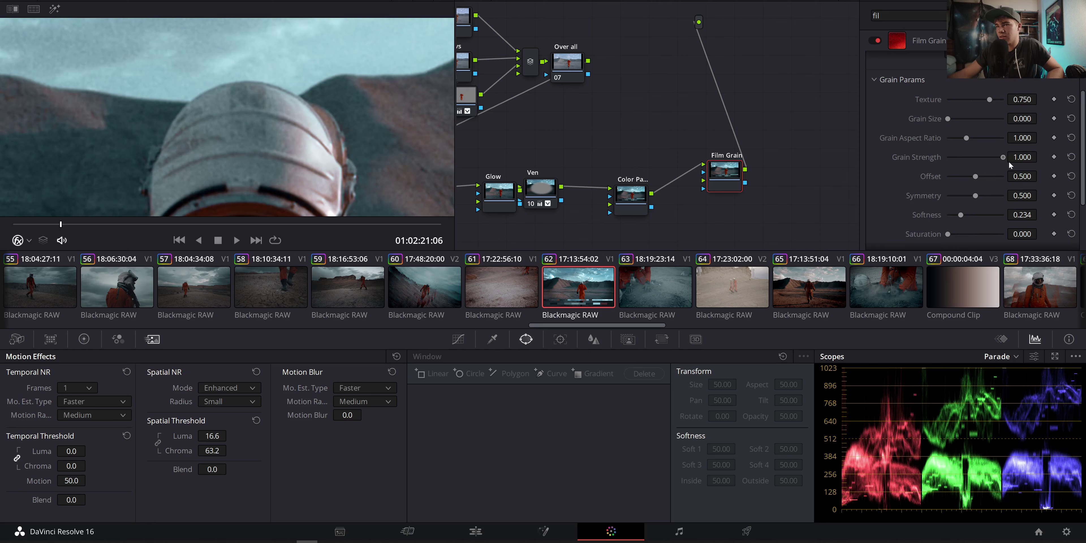
{"action": "left_click_drag", "start_coordinate": [970, 158], "coordinate": [981, 156]}
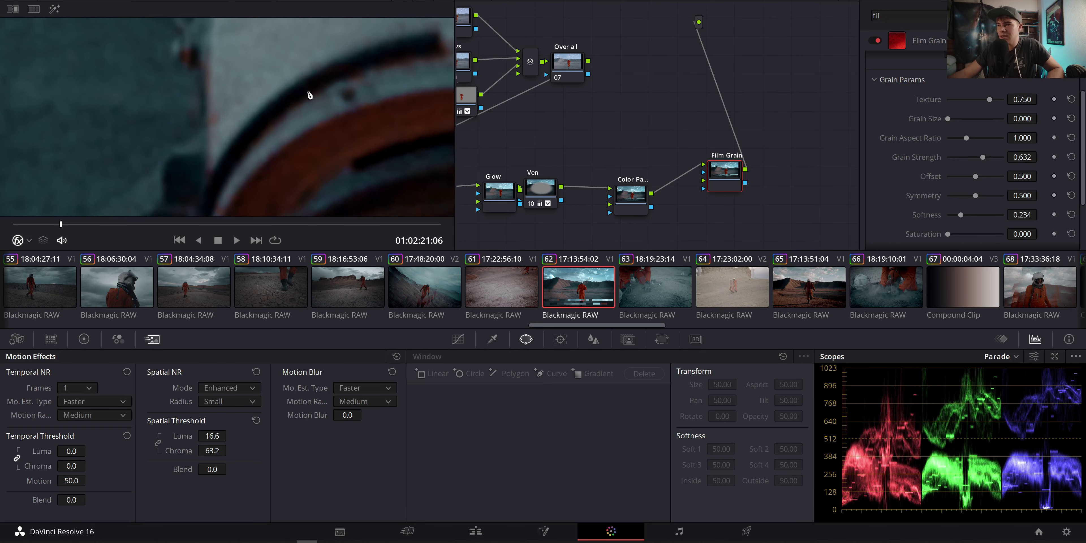
Add a corrector node between the Color Palette and Film Grain nodes
{"action": "right_click", "coordinate": [721, 177]}
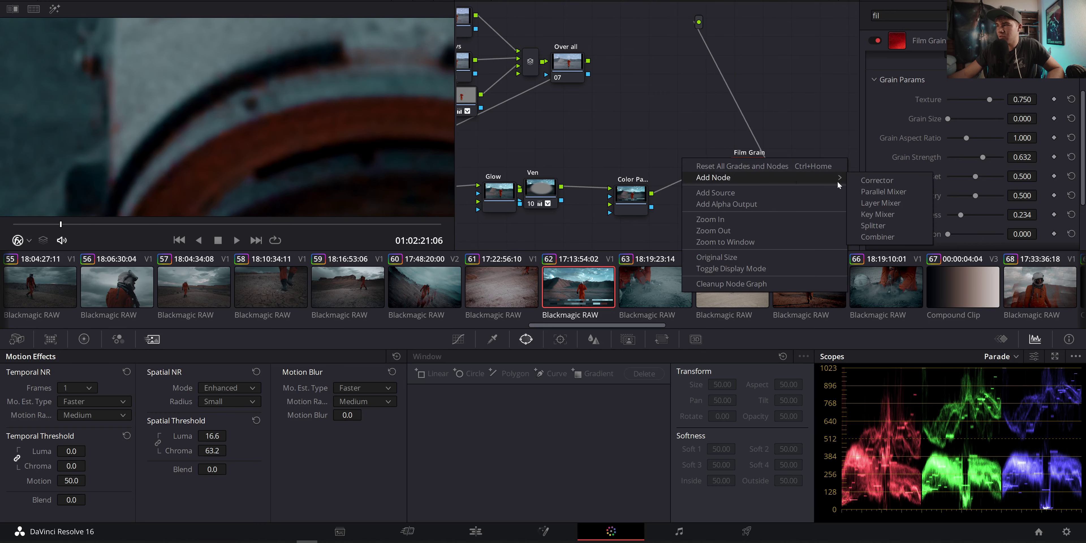
{"action": "left_click", "coordinate": [881, 183]}
{"action": "left_click_drag", "start_coordinate": [684, 167], "coordinate": [679, 180]}
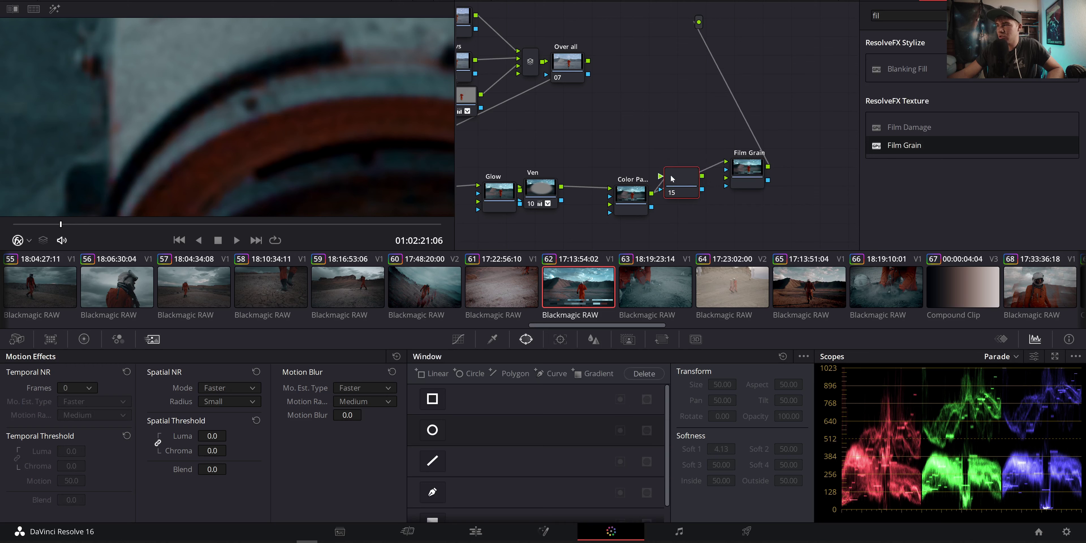
{"action": "left_click_drag", "start_coordinate": [725, 164], "coordinate": [724, 163]}
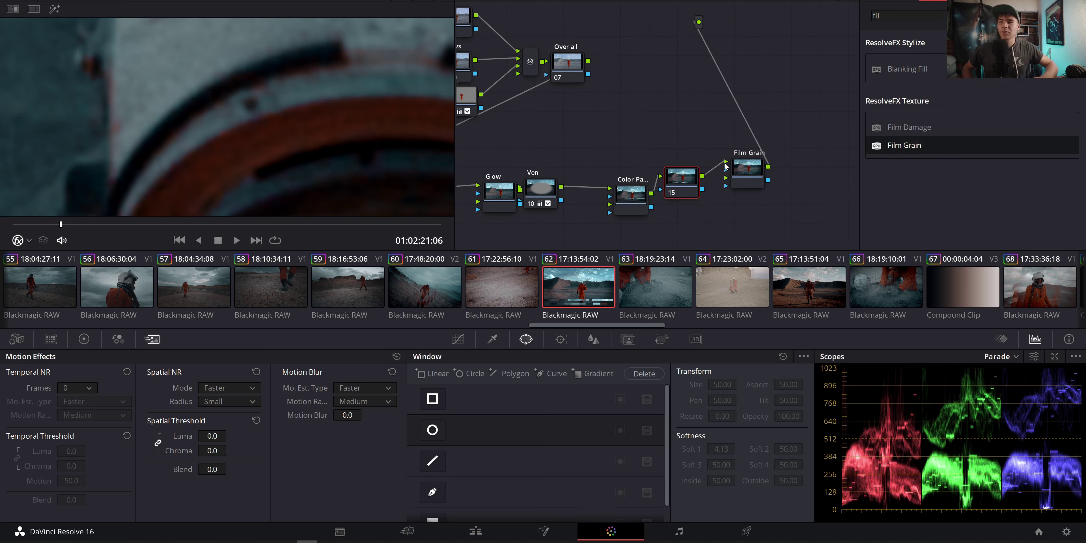
Set the new corrector node's Temporal NR to 1 frame and its Spatial NR mode to Enhanced
{"action": "left_click", "coordinate": [85, 387]}
{"action": "left_click", "coordinate": [89, 409]}
{"action": "left_click", "coordinate": [84, 339]}
{"action": "left_click", "coordinate": [148, 339]}
{"action": "left_click", "coordinate": [211, 390]}
{"action": "left_click", "coordinate": [218, 428]}
Set the corrector node's Spatial Threshold Luma and Chroma to 100.0 and check the helmet up close
{"action": "left_click_drag", "start_coordinate": [490, 136], "coordinate": [697, 217]}
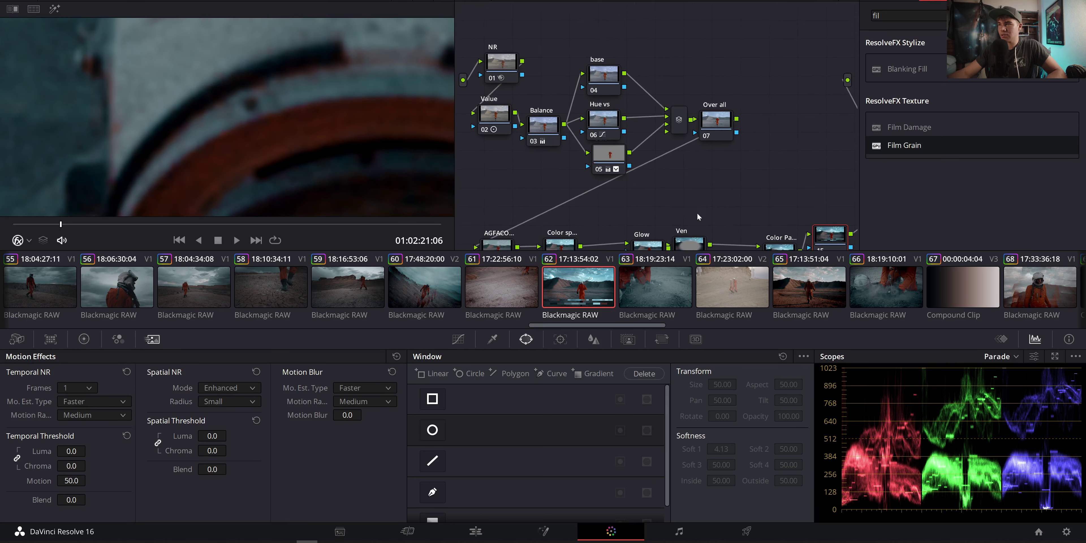
{"action": "left_click_drag", "start_coordinate": [728, 208], "coordinate": [661, 116]}
{"action": "left_click", "coordinate": [763, 143]}
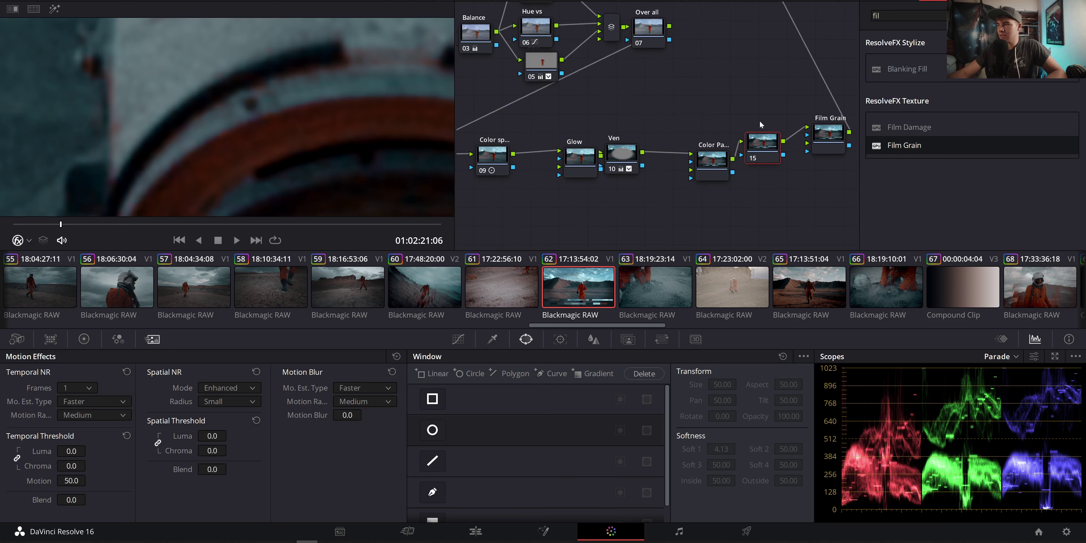
{"action": "left_click_drag", "start_coordinate": [759, 121], "coordinate": [689, 117]}
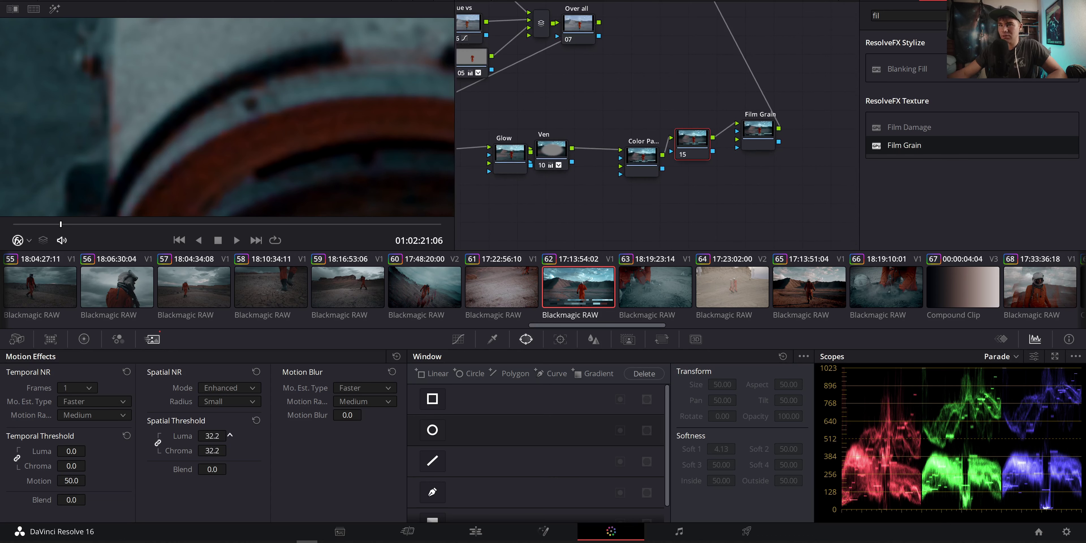
{"action": "left_click_drag", "start_coordinate": [212, 435], "coordinate": [178, 436]}
{"action": "left_click_drag", "start_coordinate": [230, 450], "coordinate": [229, 449]}
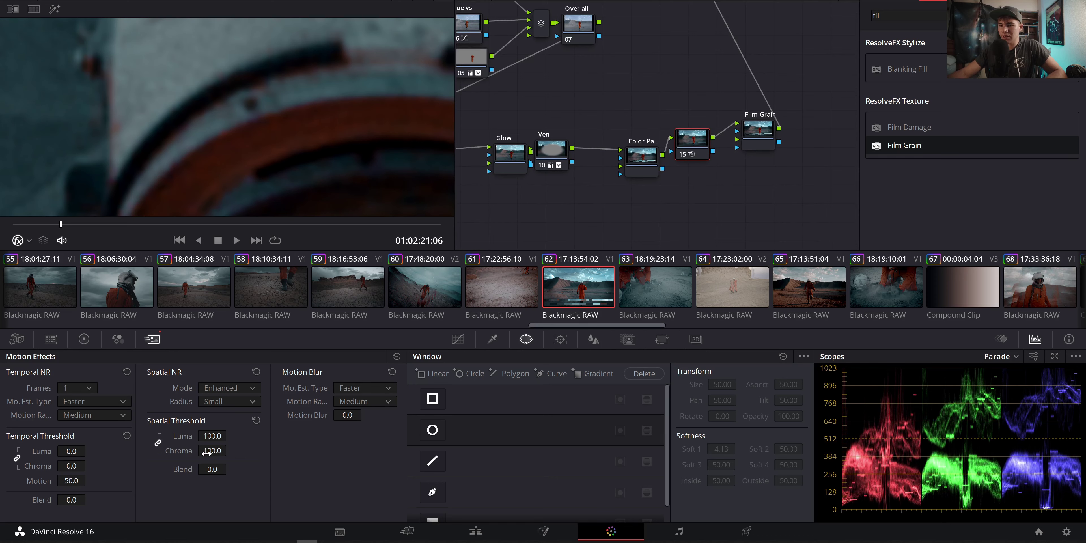
{"action": "scroll", "coordinate": [230, 178], "scroll_direction": "up", "scroll_amount": 5}
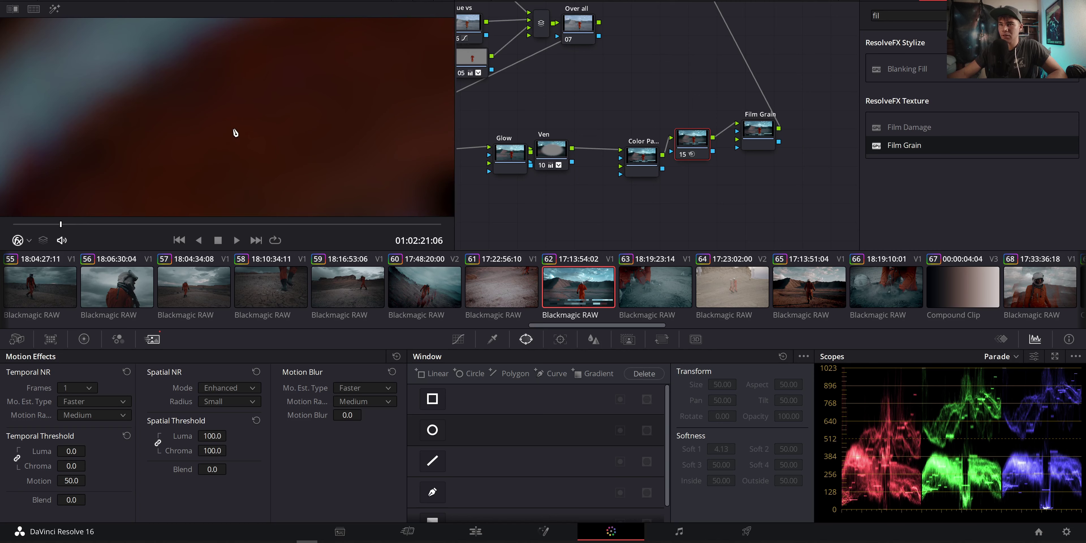
Delete the extra noise reduction corrector so that Color Palette feeds Film Grain directly
{"action": "scroll", "coordinate": [342, 128], "scroll_direction": "down", "scroll_amount": 5}
{"action": "scroll", "coordinate": [260, 138], "scroll_direction": "down", "scroll_amount": 3}
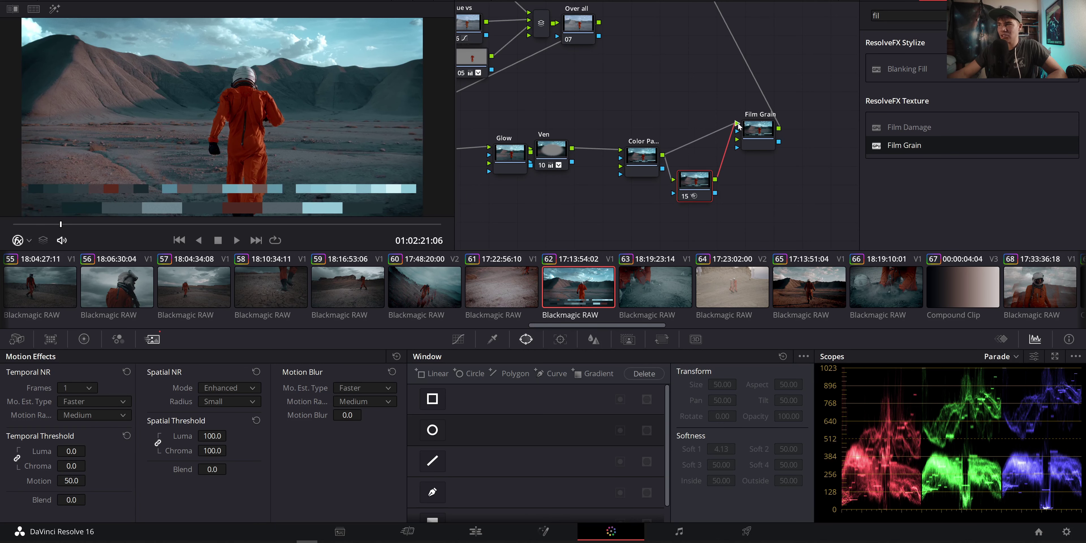
{"action": "left_click_drag", "start_coordinate": [737, 126], "coordinate": [737, 127]}
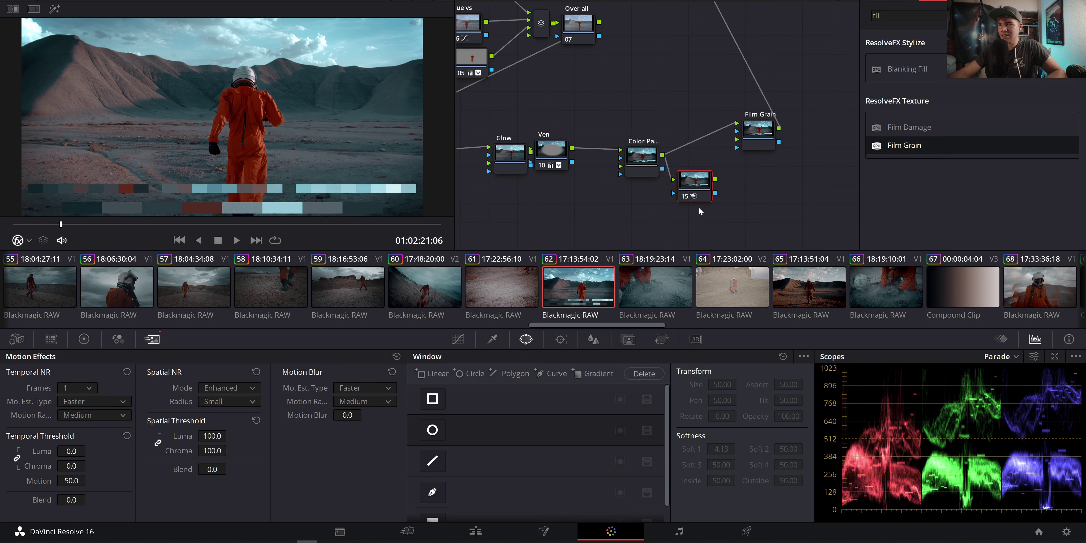
{"action": "key", "text": "Delete"}
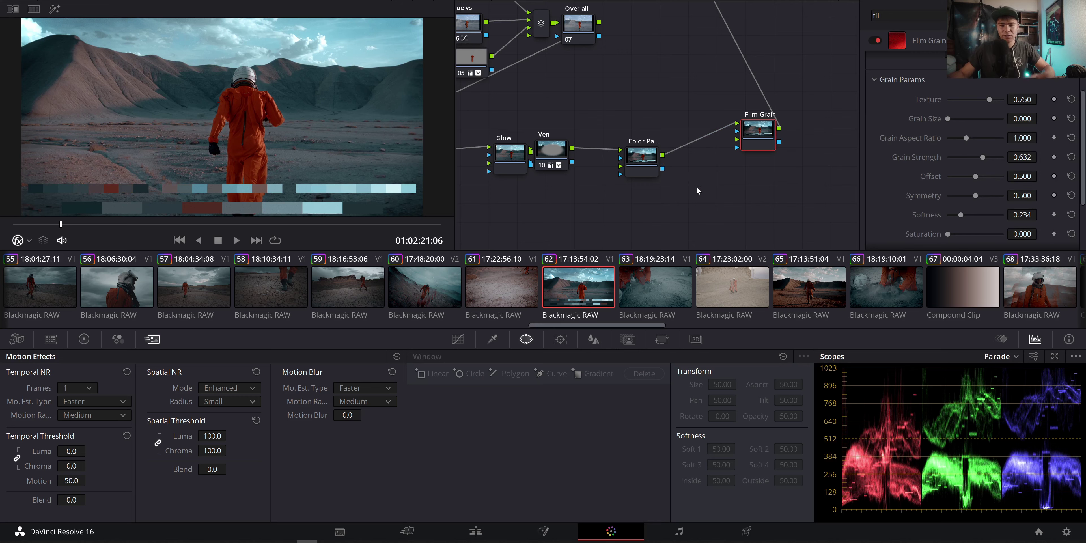
Look through the ISO options in the clip's Camera Raw settings
{"action": "left_click", "coordinate": [24, 342]}
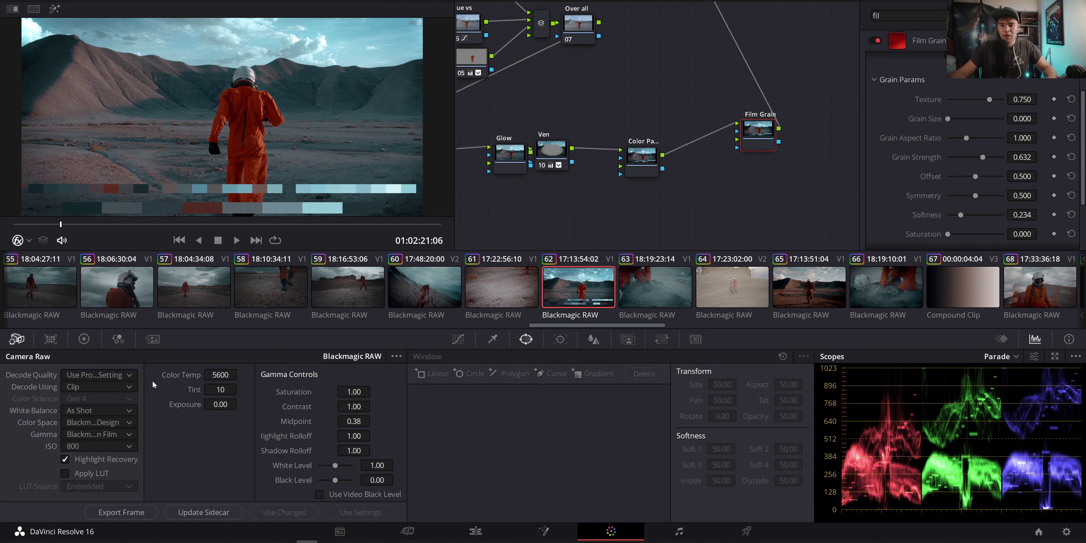
{"action": "left_click", "coordinate": [91, 443]}
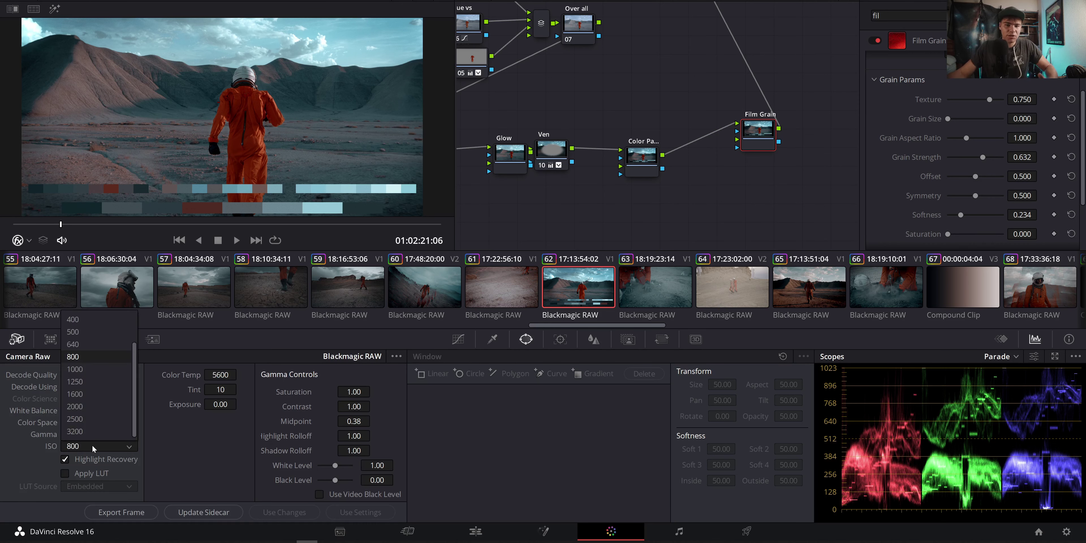
{"action": "left_click", "coordinate": [152, 427]}
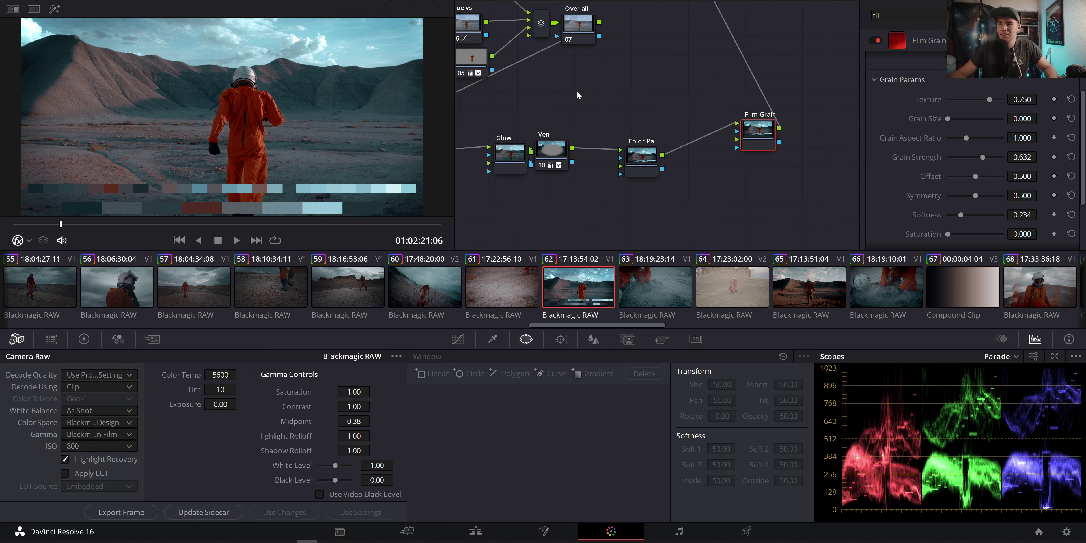
Raise the Film Grain node's Grain Strength to 0.734 and check the helmet and full frame
{"action": "left_click_drag", "start_coordinate": [568, 89], "coordinate": [645, 130]}
{"action": "scroll", "coordinate": [506, 43], "scroll_direction": "down", "scroll_amount": 2}
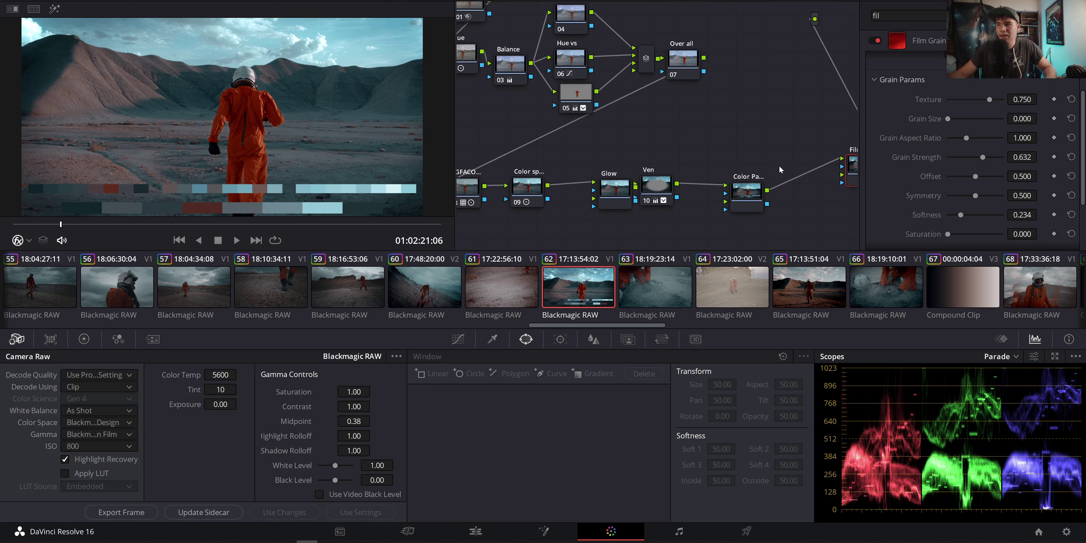
{"action": "scroll", "coordinate": [652, 135], "scroll_direction": "down", "scroll_amount": 2}
{"action": "left_click_drag", "start_coordinate": [787, 145], "coordinate": [702, 154]}
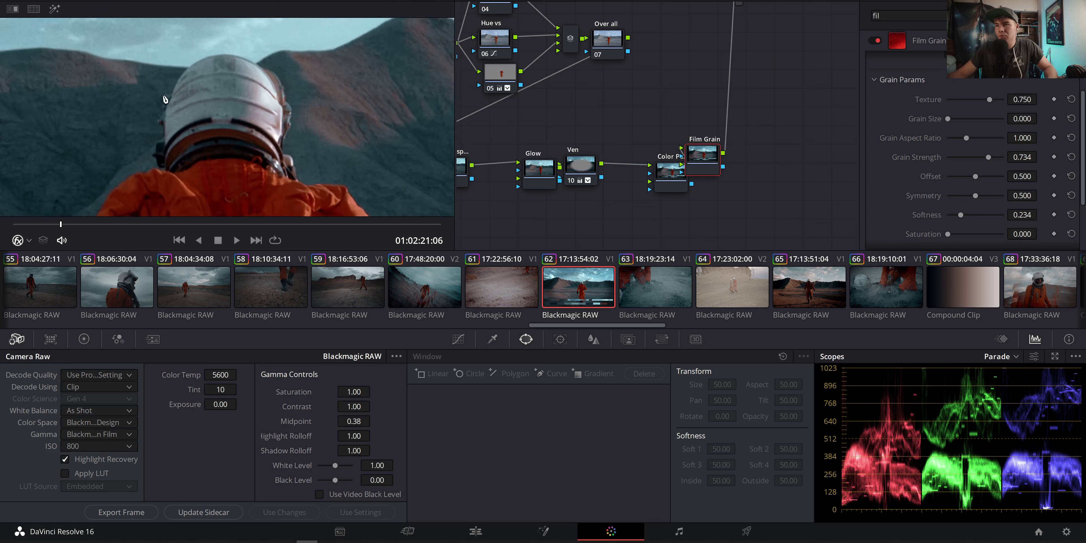
{"action": "left_click_drag", "start_coordinate": [290, 102], "coordinate": [192, 100]}
{"action": "scroll", "coordinate": [192, 99], "scroll_direction": "down", "scroll_amount": 9}
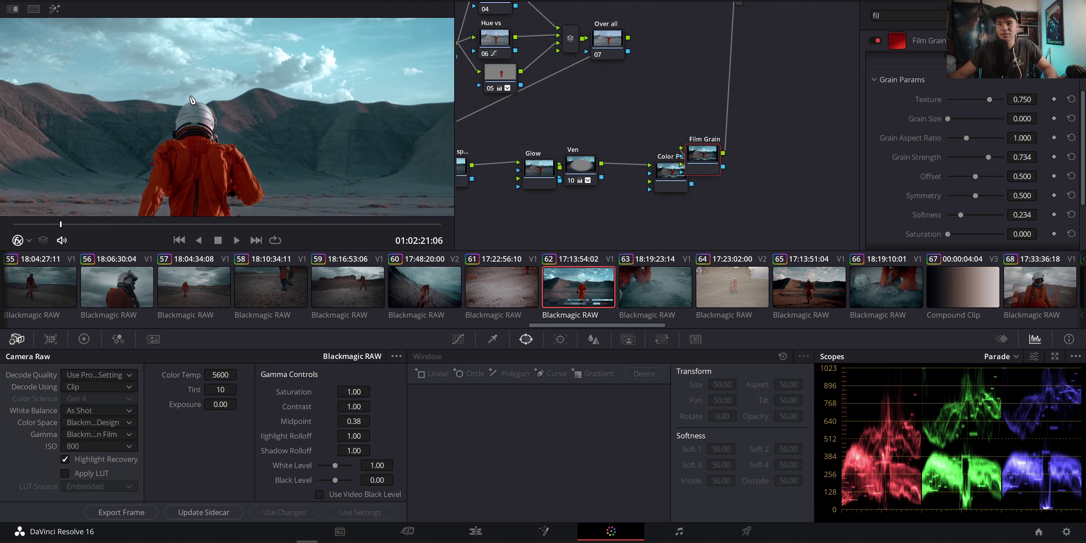
{"action": "scroll", "coordinate": [211, 110], "scroll_direction": "down", "scroll_amount": 3}
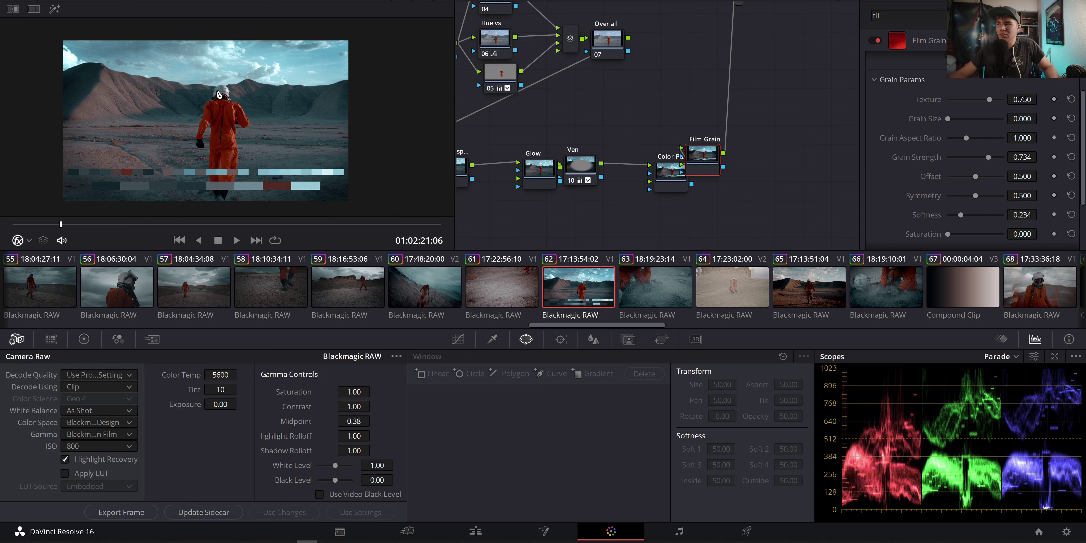
Place Film Grain beside Color Palette, feed the final output directly from Color Palette, and check the shot without grain
{"action": "left_click_drag", "start_coordinate": [707, 159], "coordinate": [735, 184]}
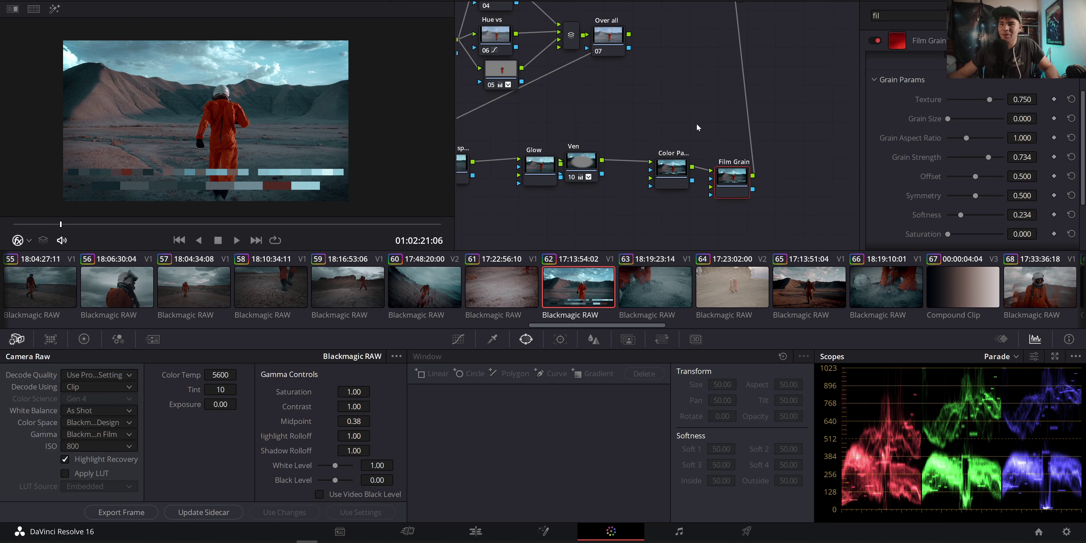
{"action": "left_click_drag", "start_coordinate": [696, 123], "coordinate": [698, 168]}
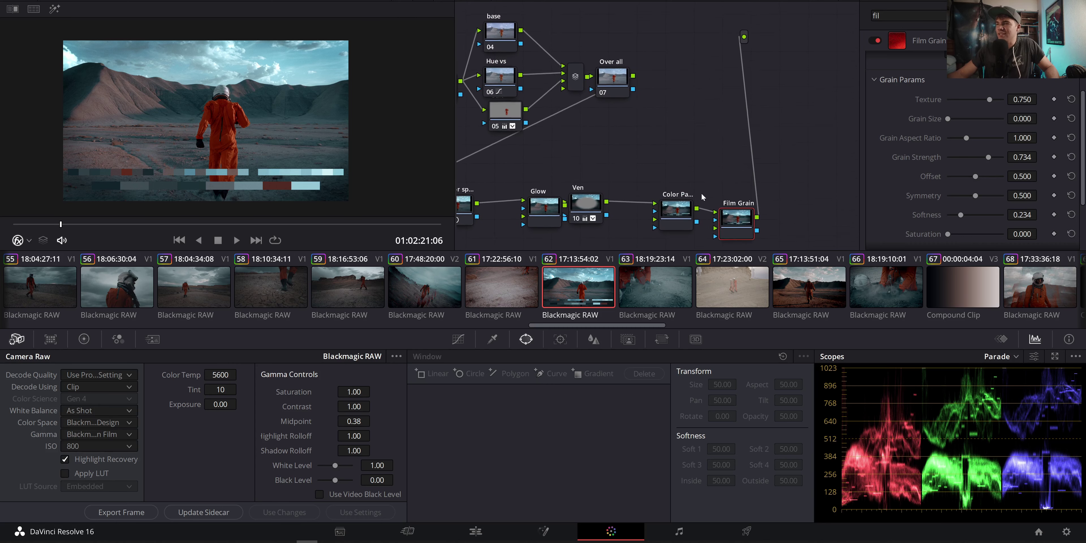
{"action": "left_click_drag", "start_coordinate": [695, 211], "coordinate": [744, 40]}
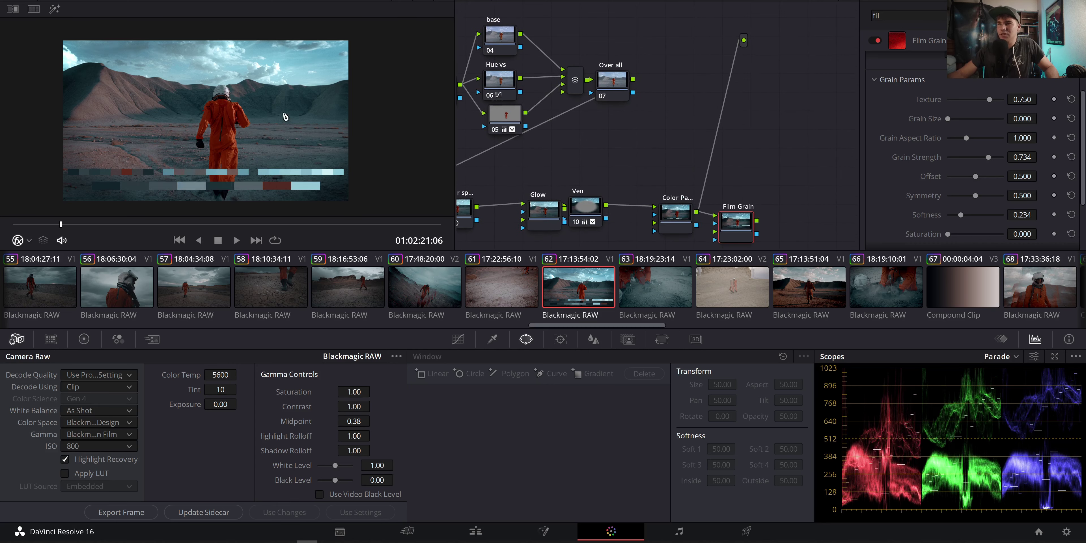
{"action": "scroll", "coordinate": [285, 117], "scroll_direction": "up", "scroll_amount": 6}
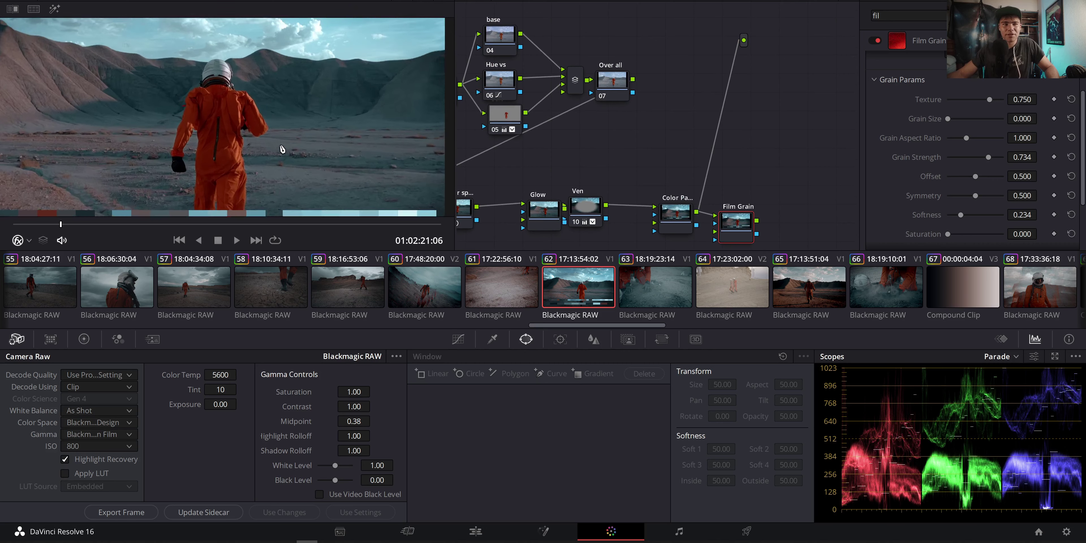
{"action": "scroll", "coordinate": [282, 148], "scroll_direction": "down", "scroll_amount": 6}
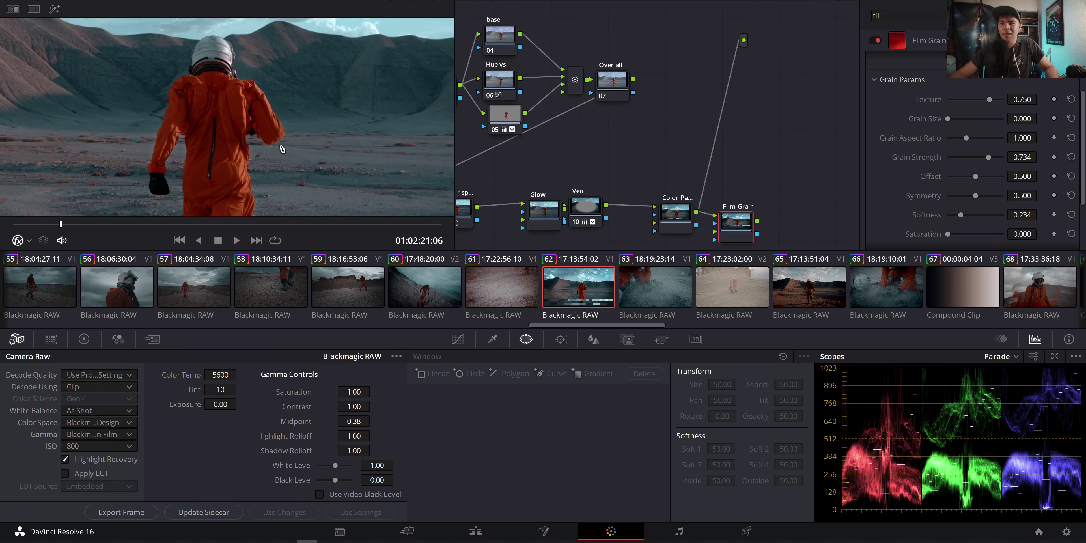